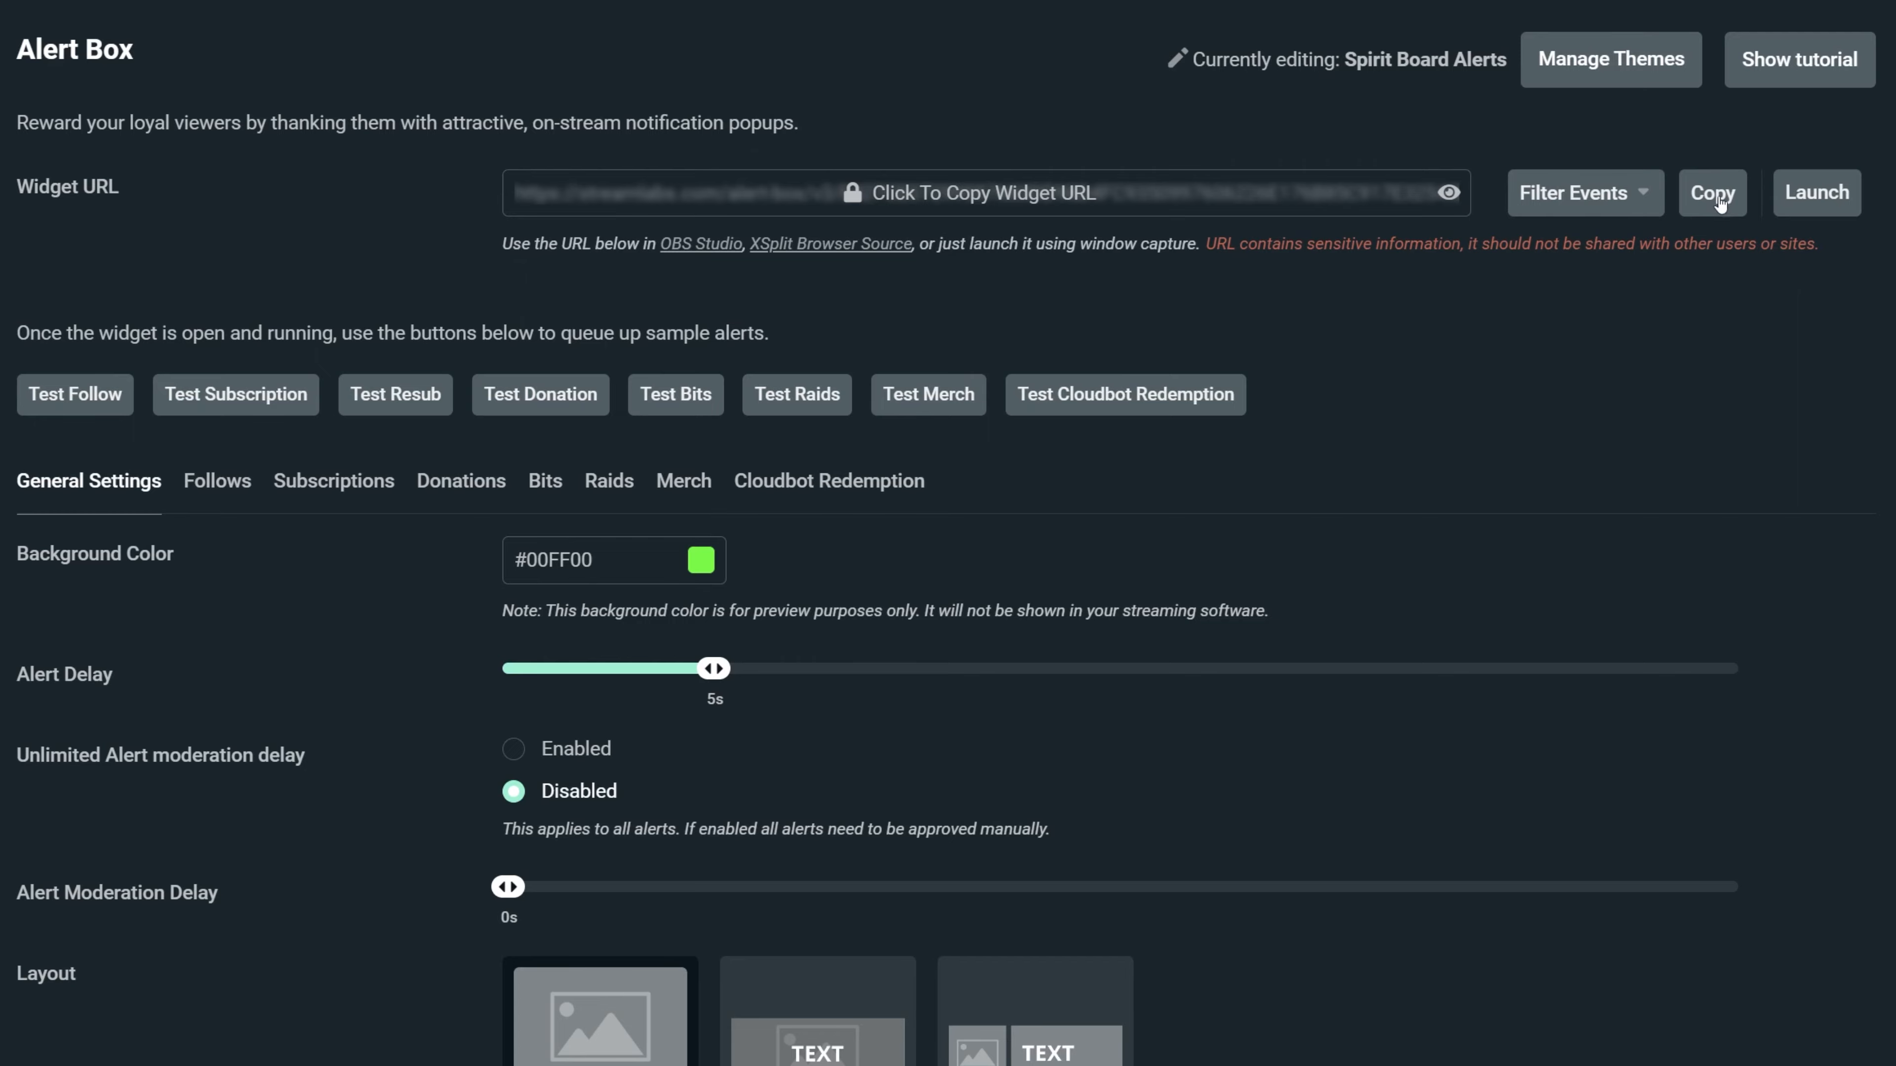
Copy the Alert Box widget URL, then switch to OBS and add a new Browser source to the scene.
left_click(1720, 204)
left_click(1077, 815)
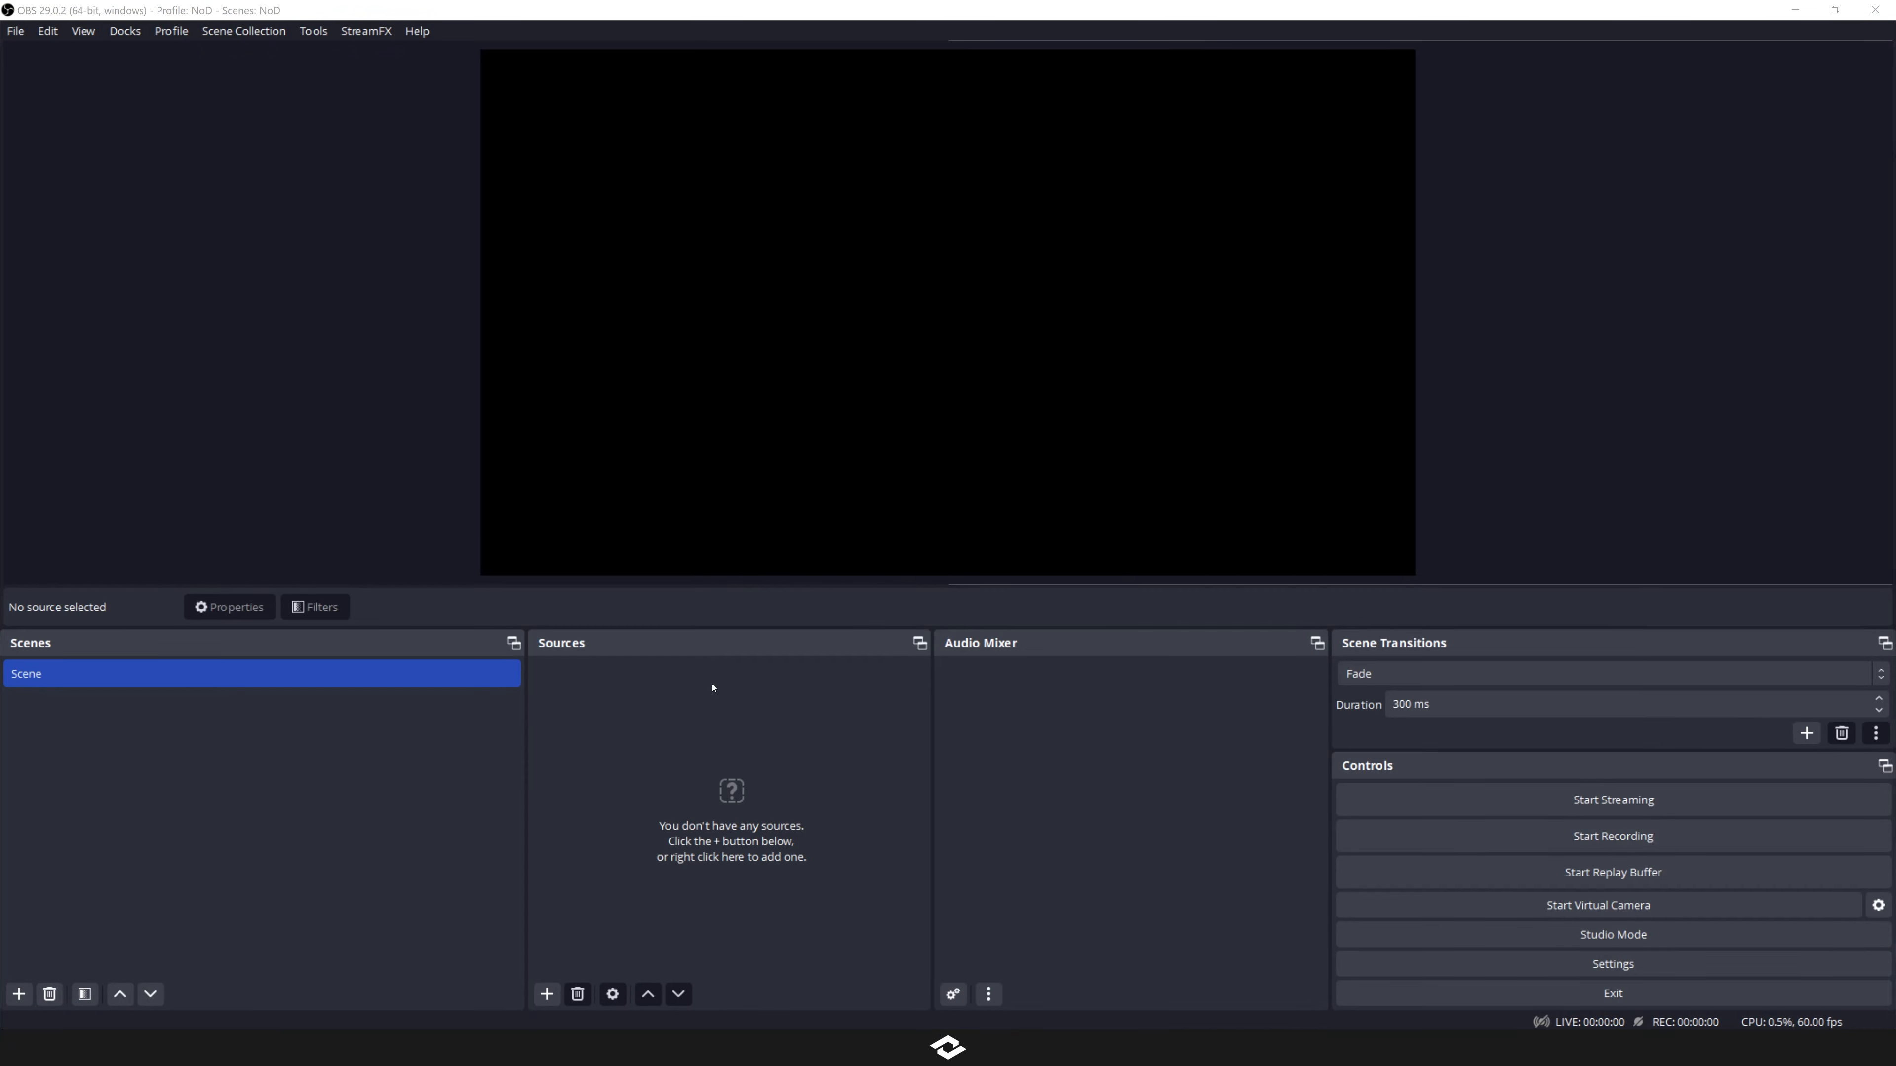
right_click(713, 688)
mouse_move(739, 693)
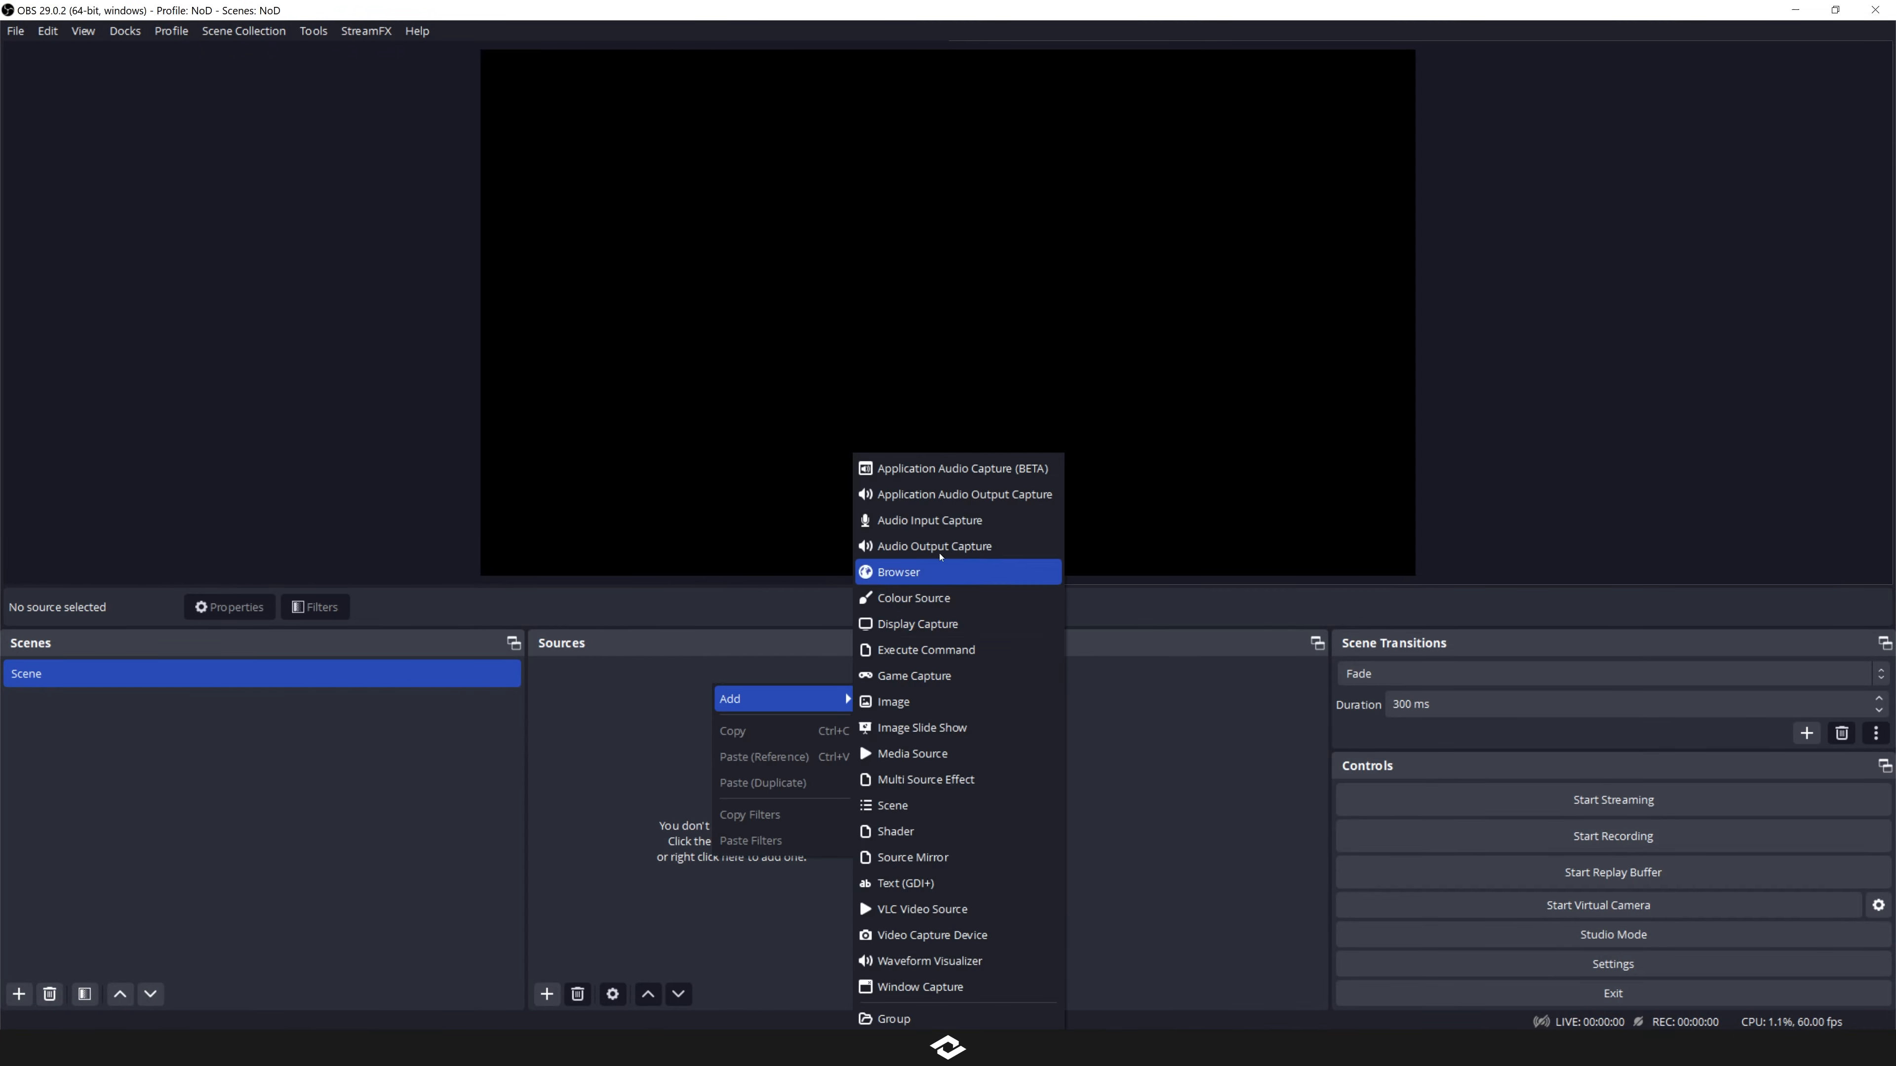
left_click(912, 573)
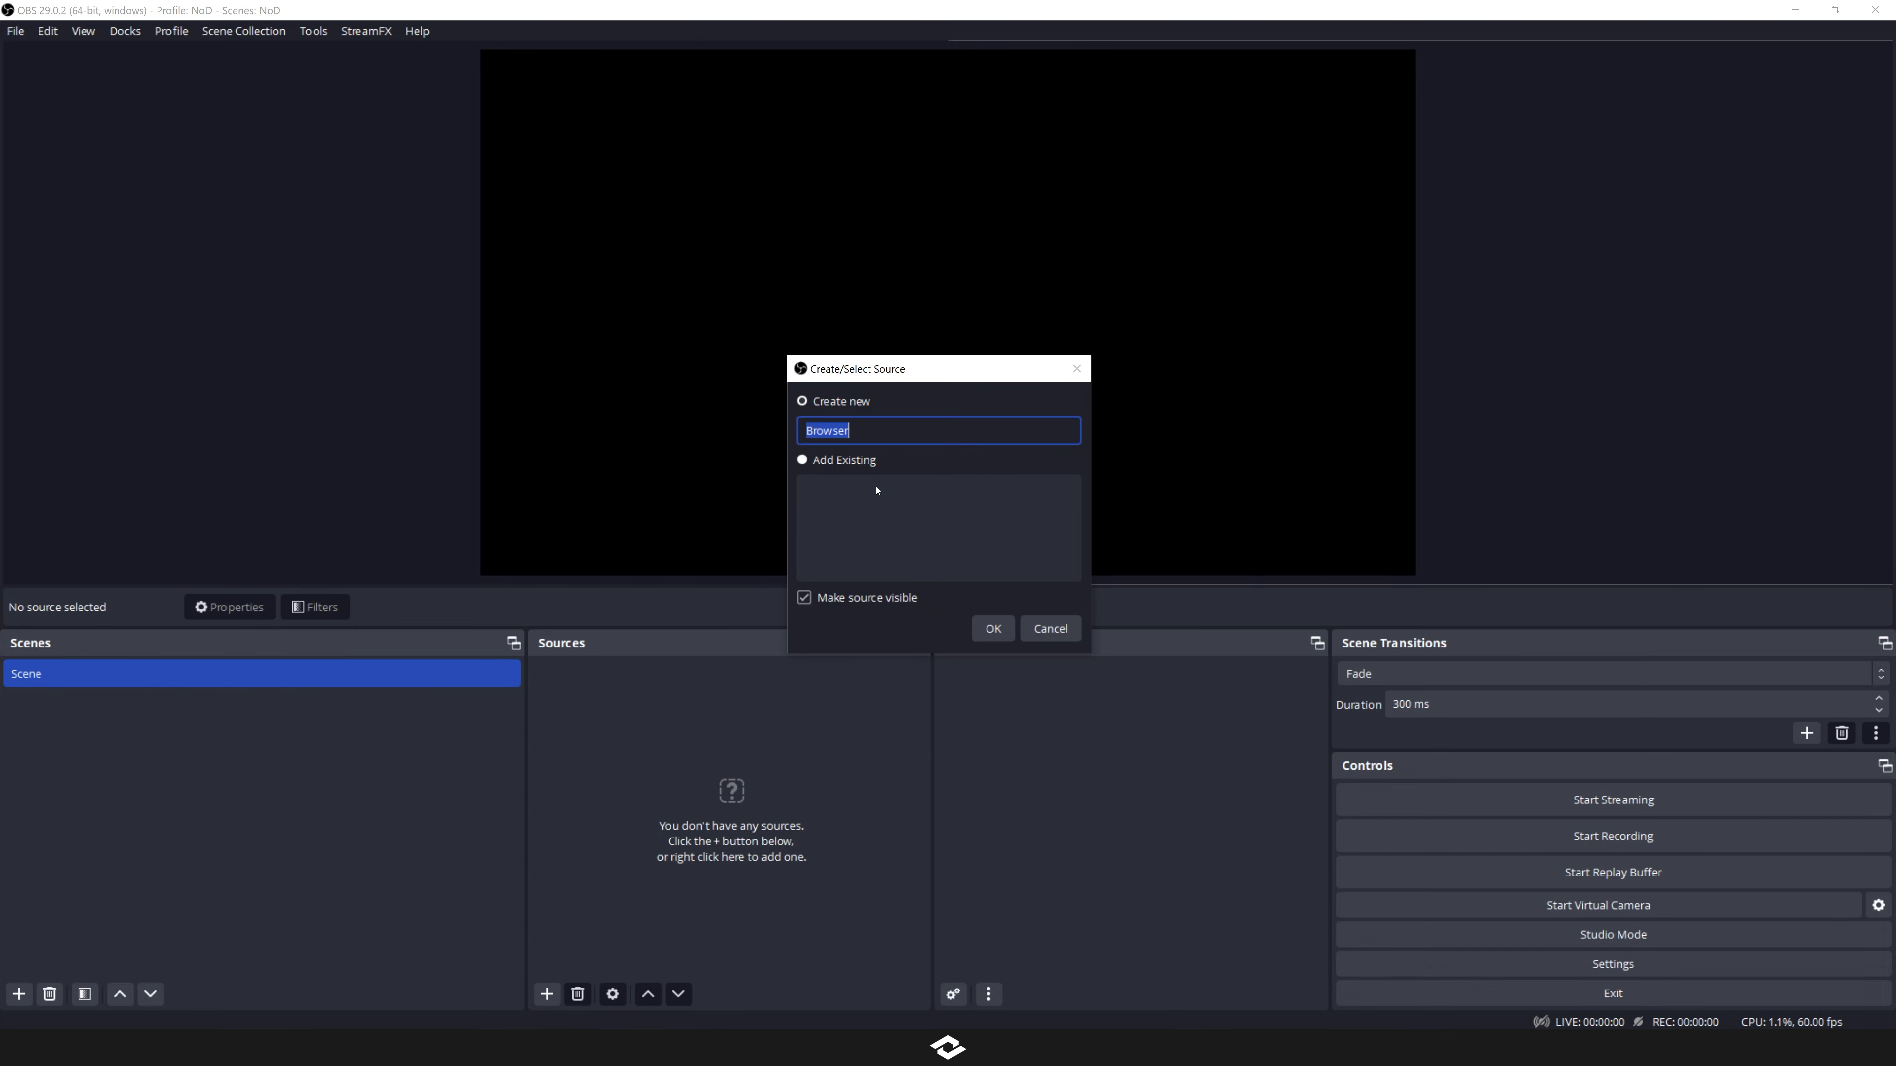
key("Return")
Paste the private widget URL into the Browser source's URL field and set its width and height to 1000.
triple_click(868, 541)
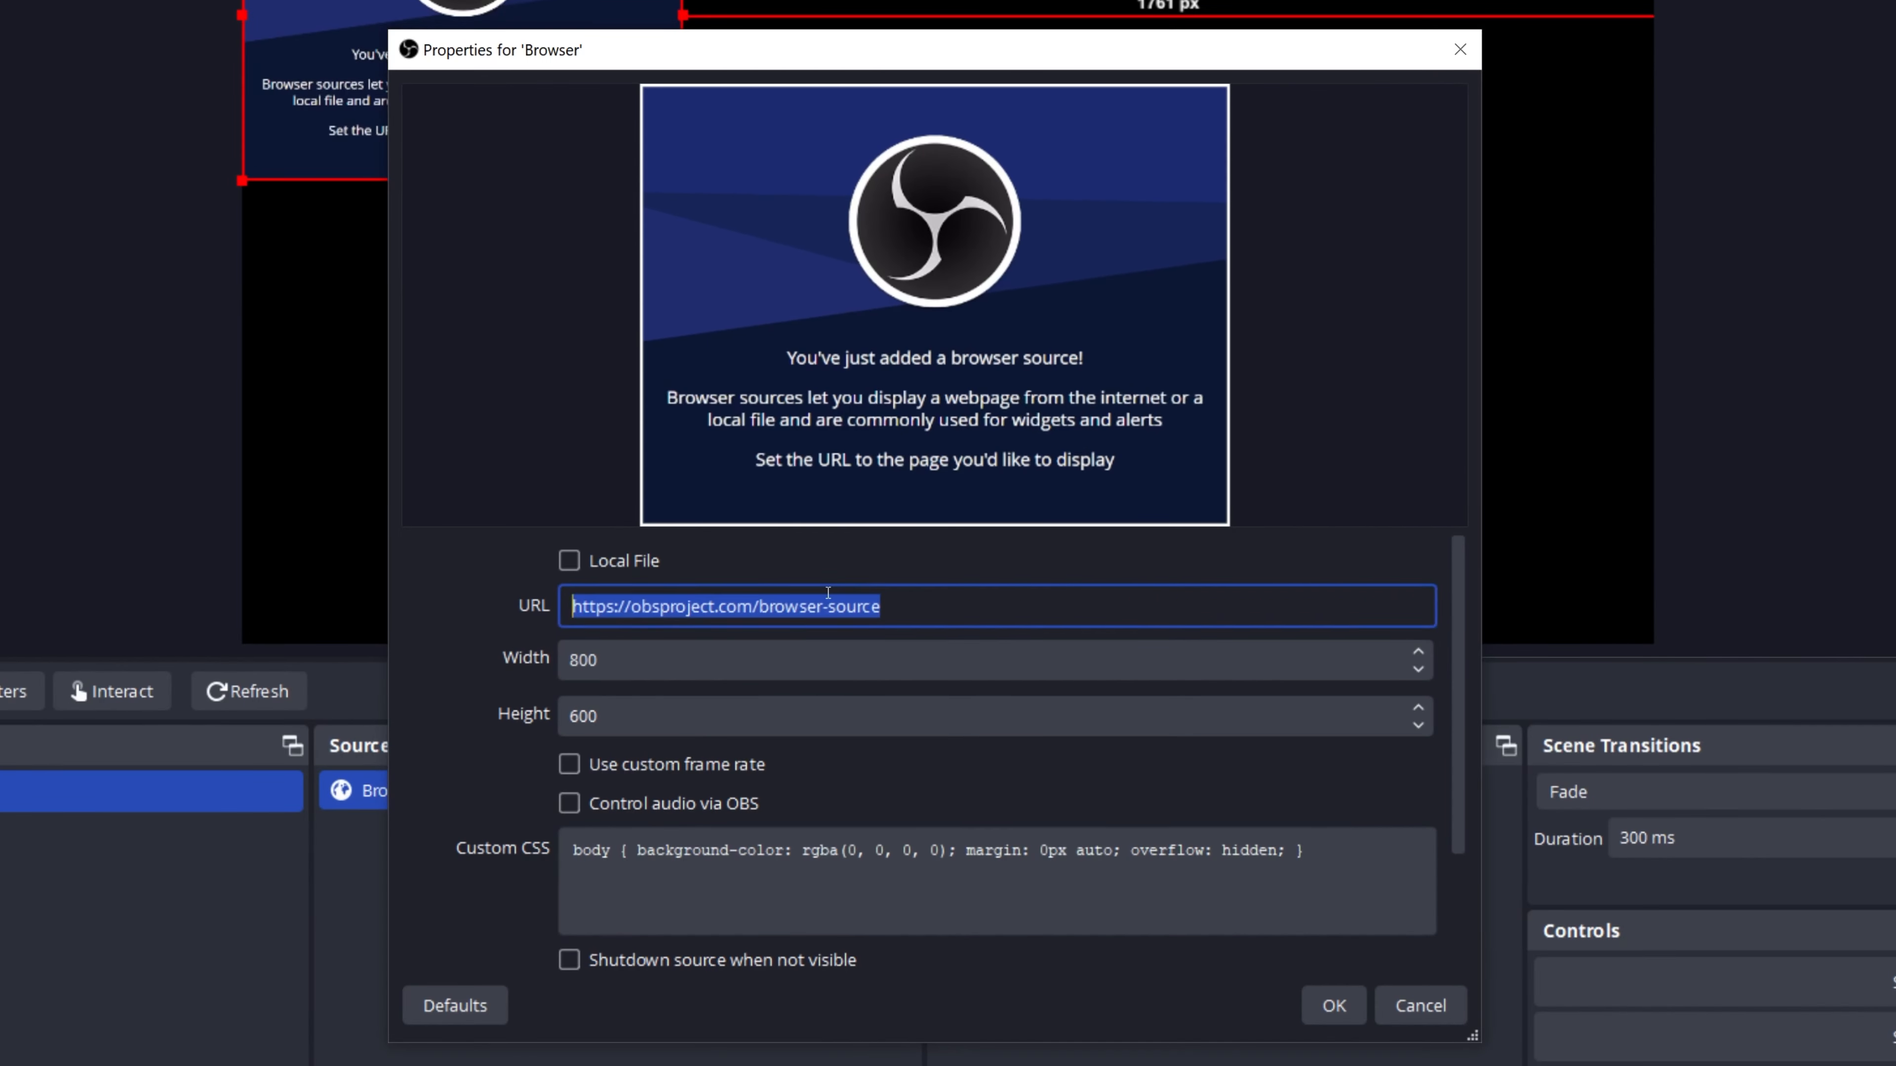
key("ctrl+v")
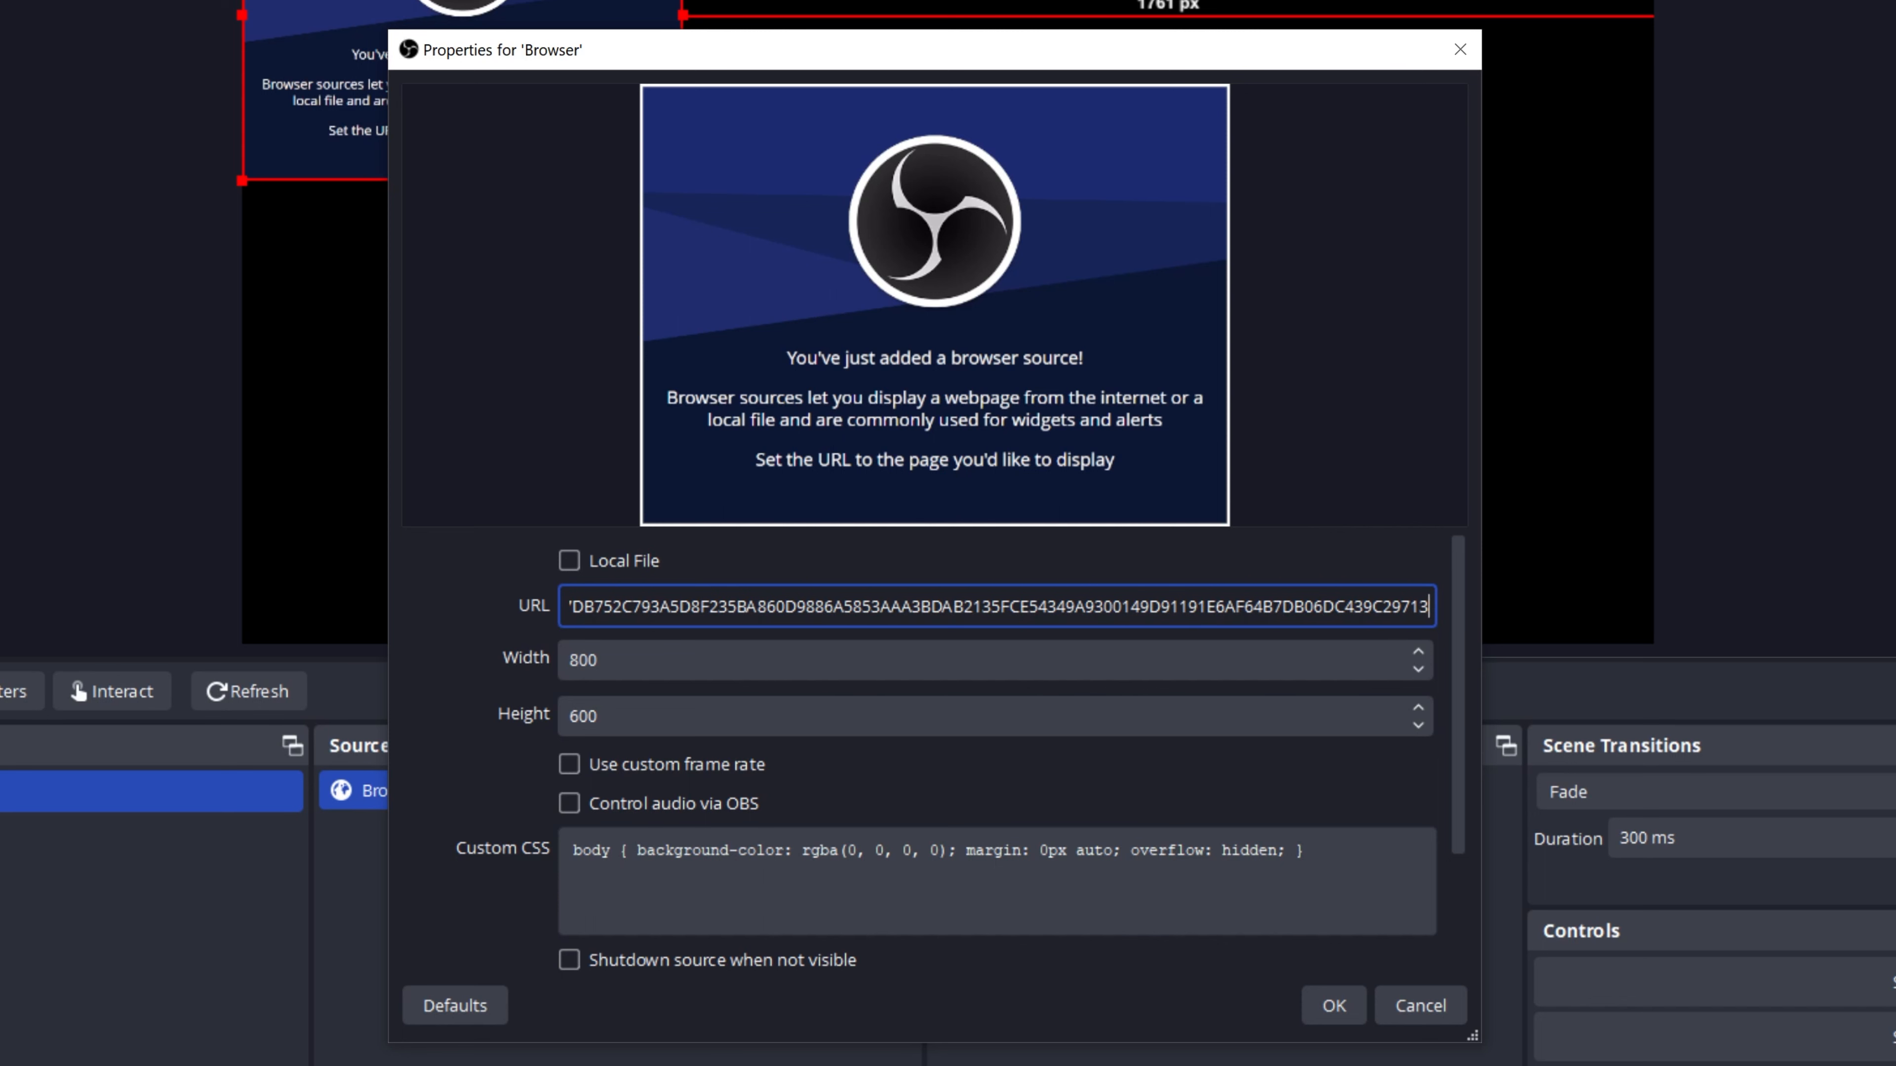
key("Tab")
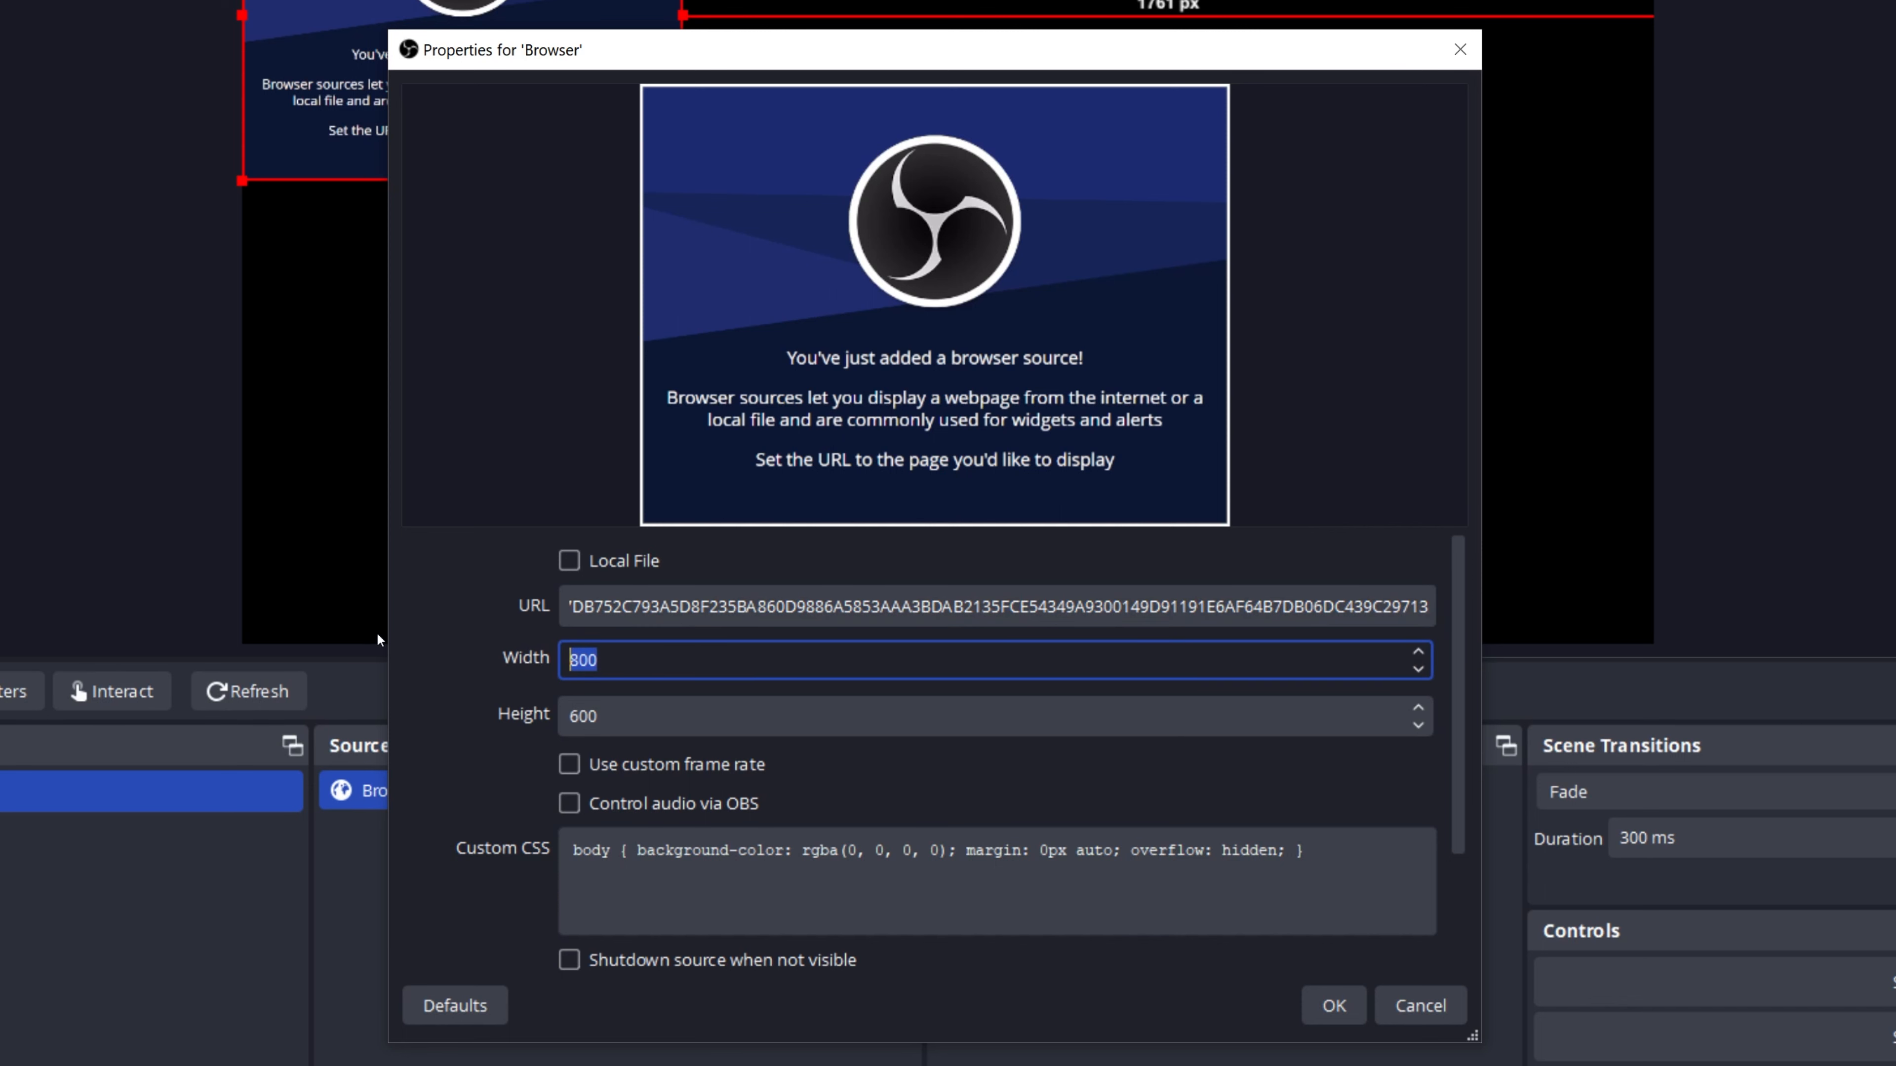
type("1000")
key("Tab")
type("1000")
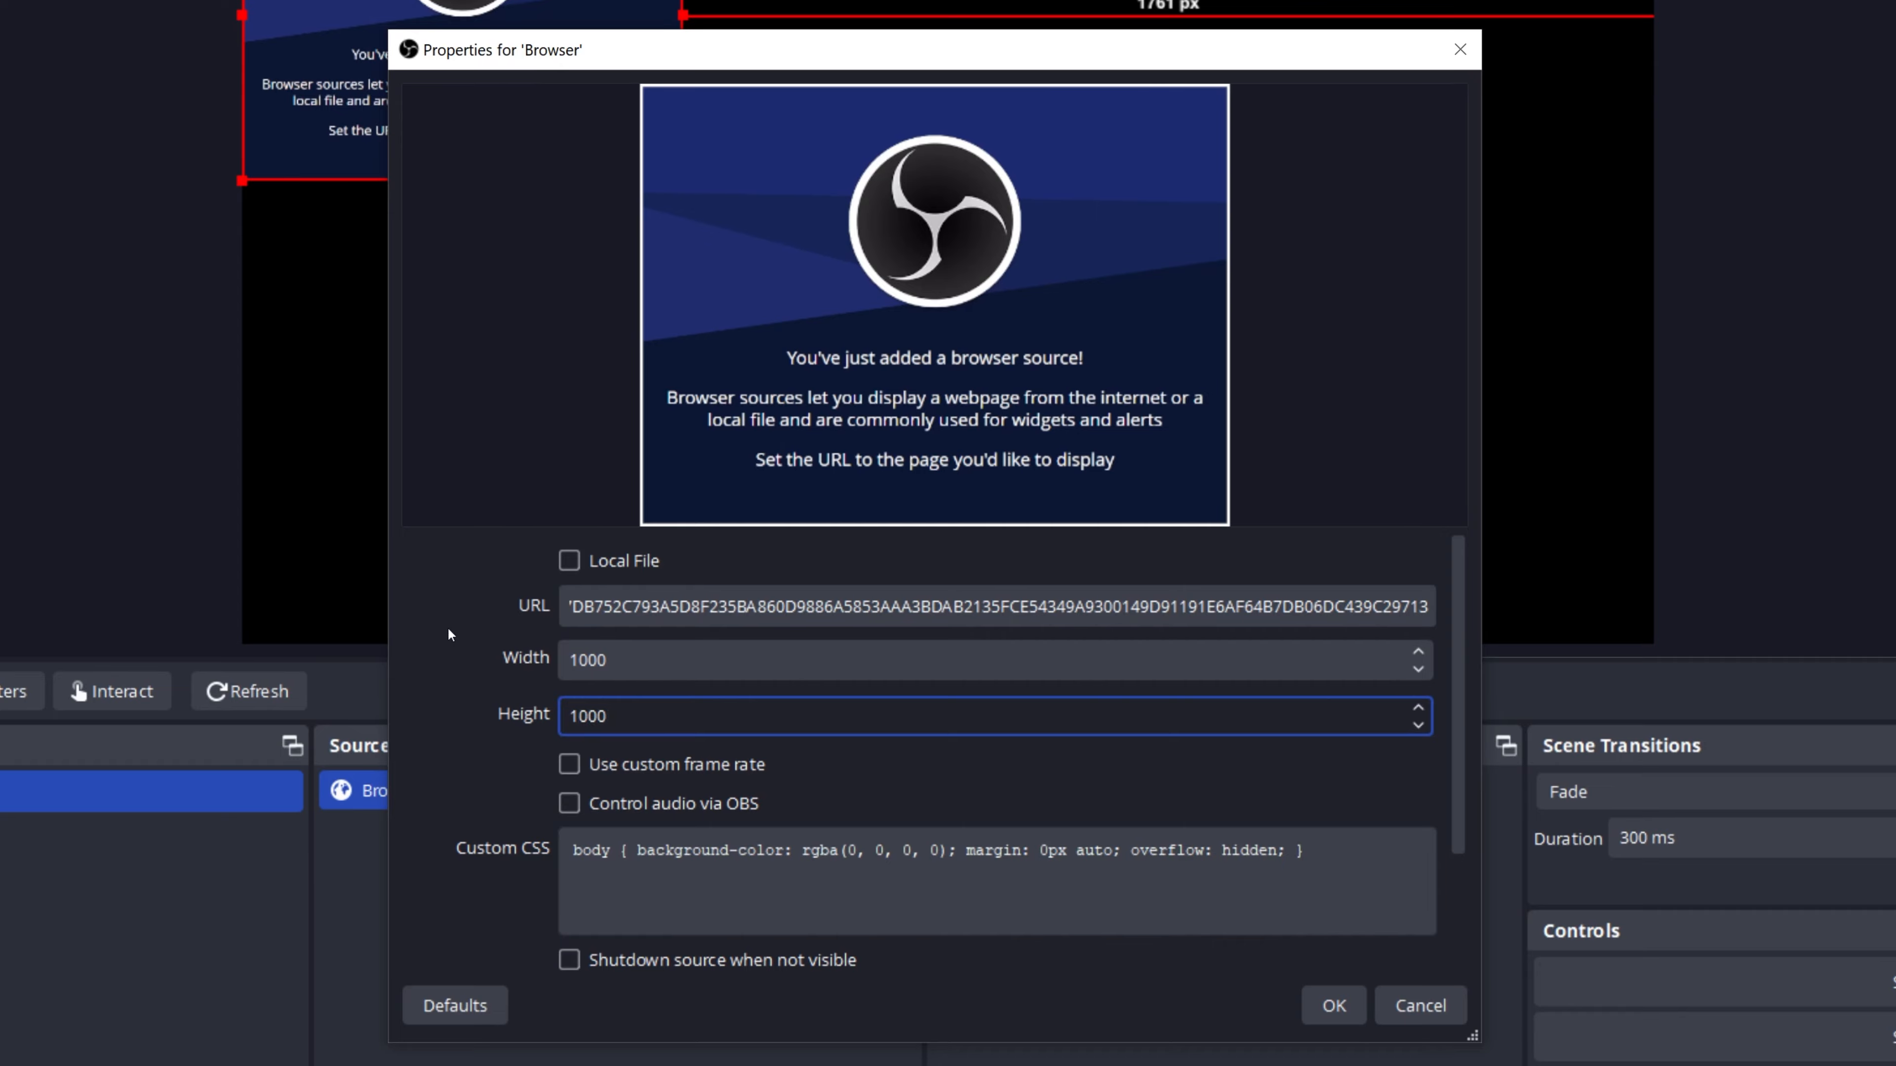
scroll(1442, 946, "down", 3)
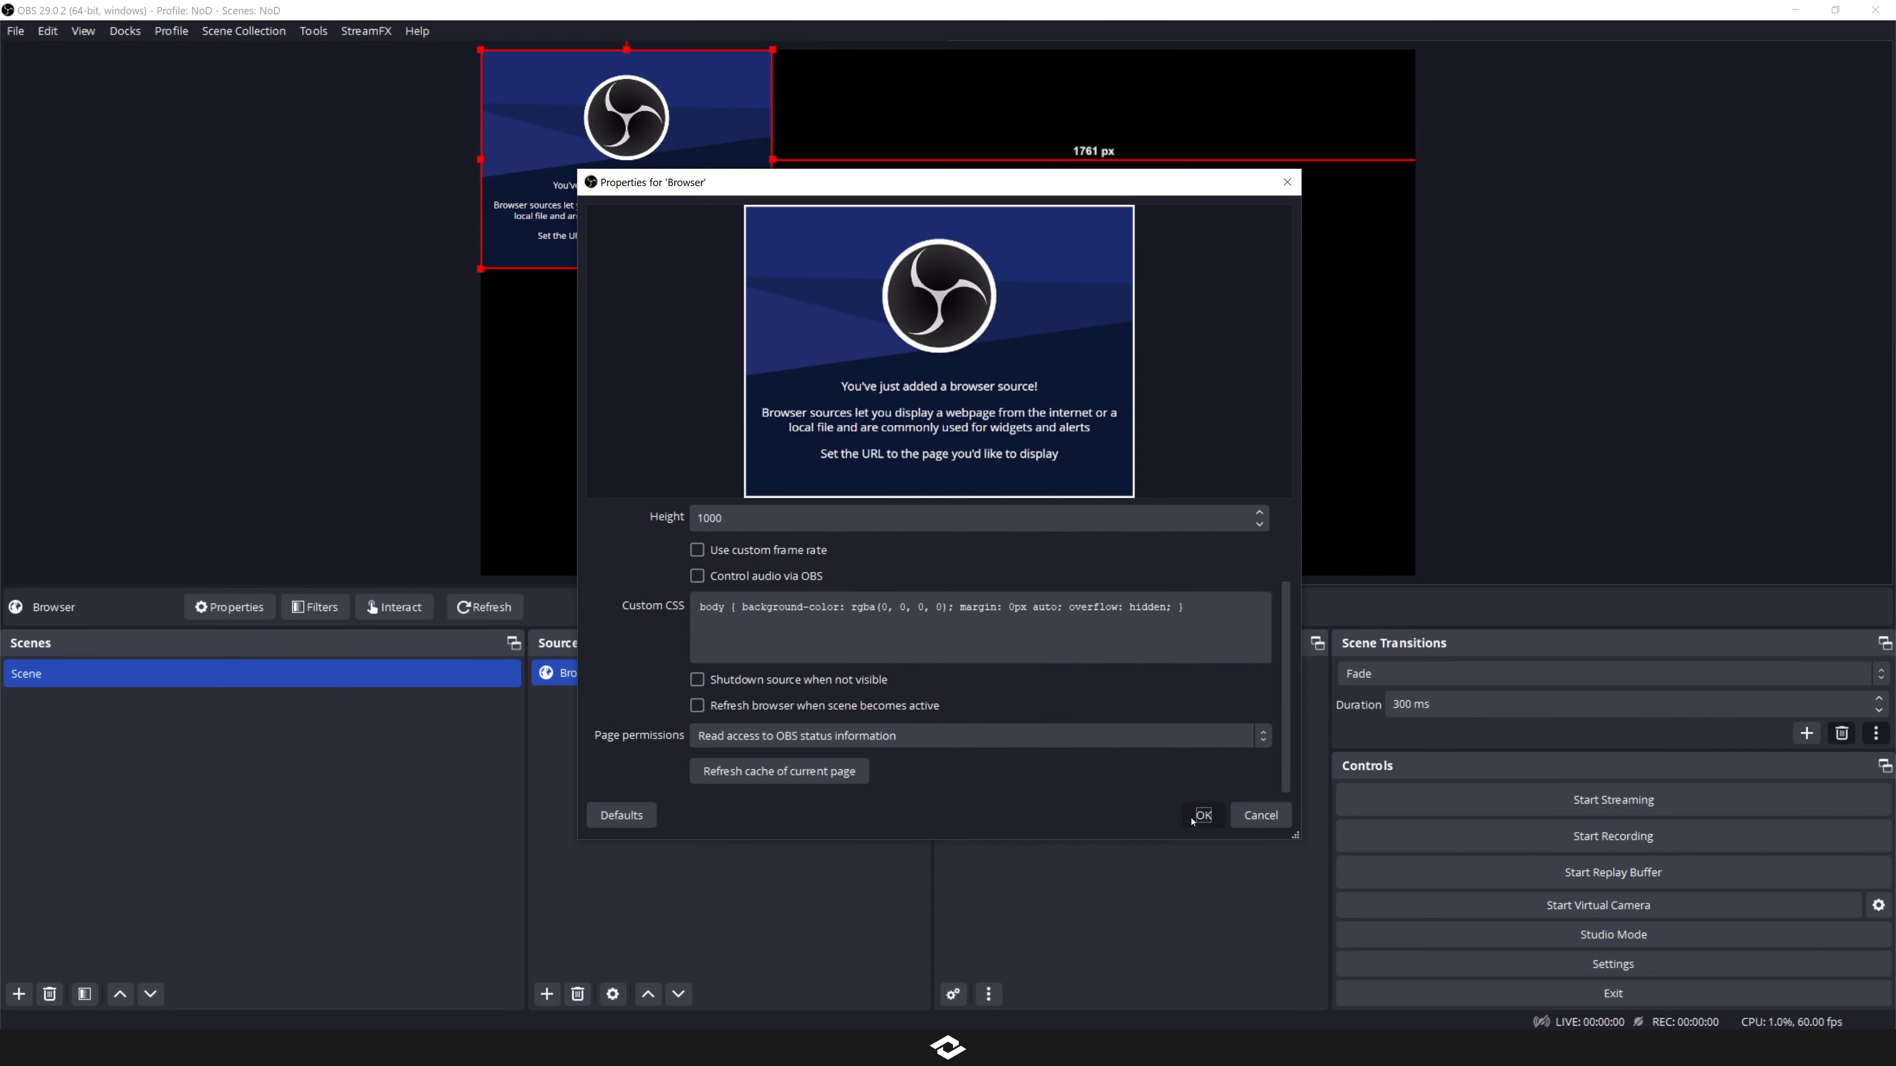
left_click(1334, 1005)
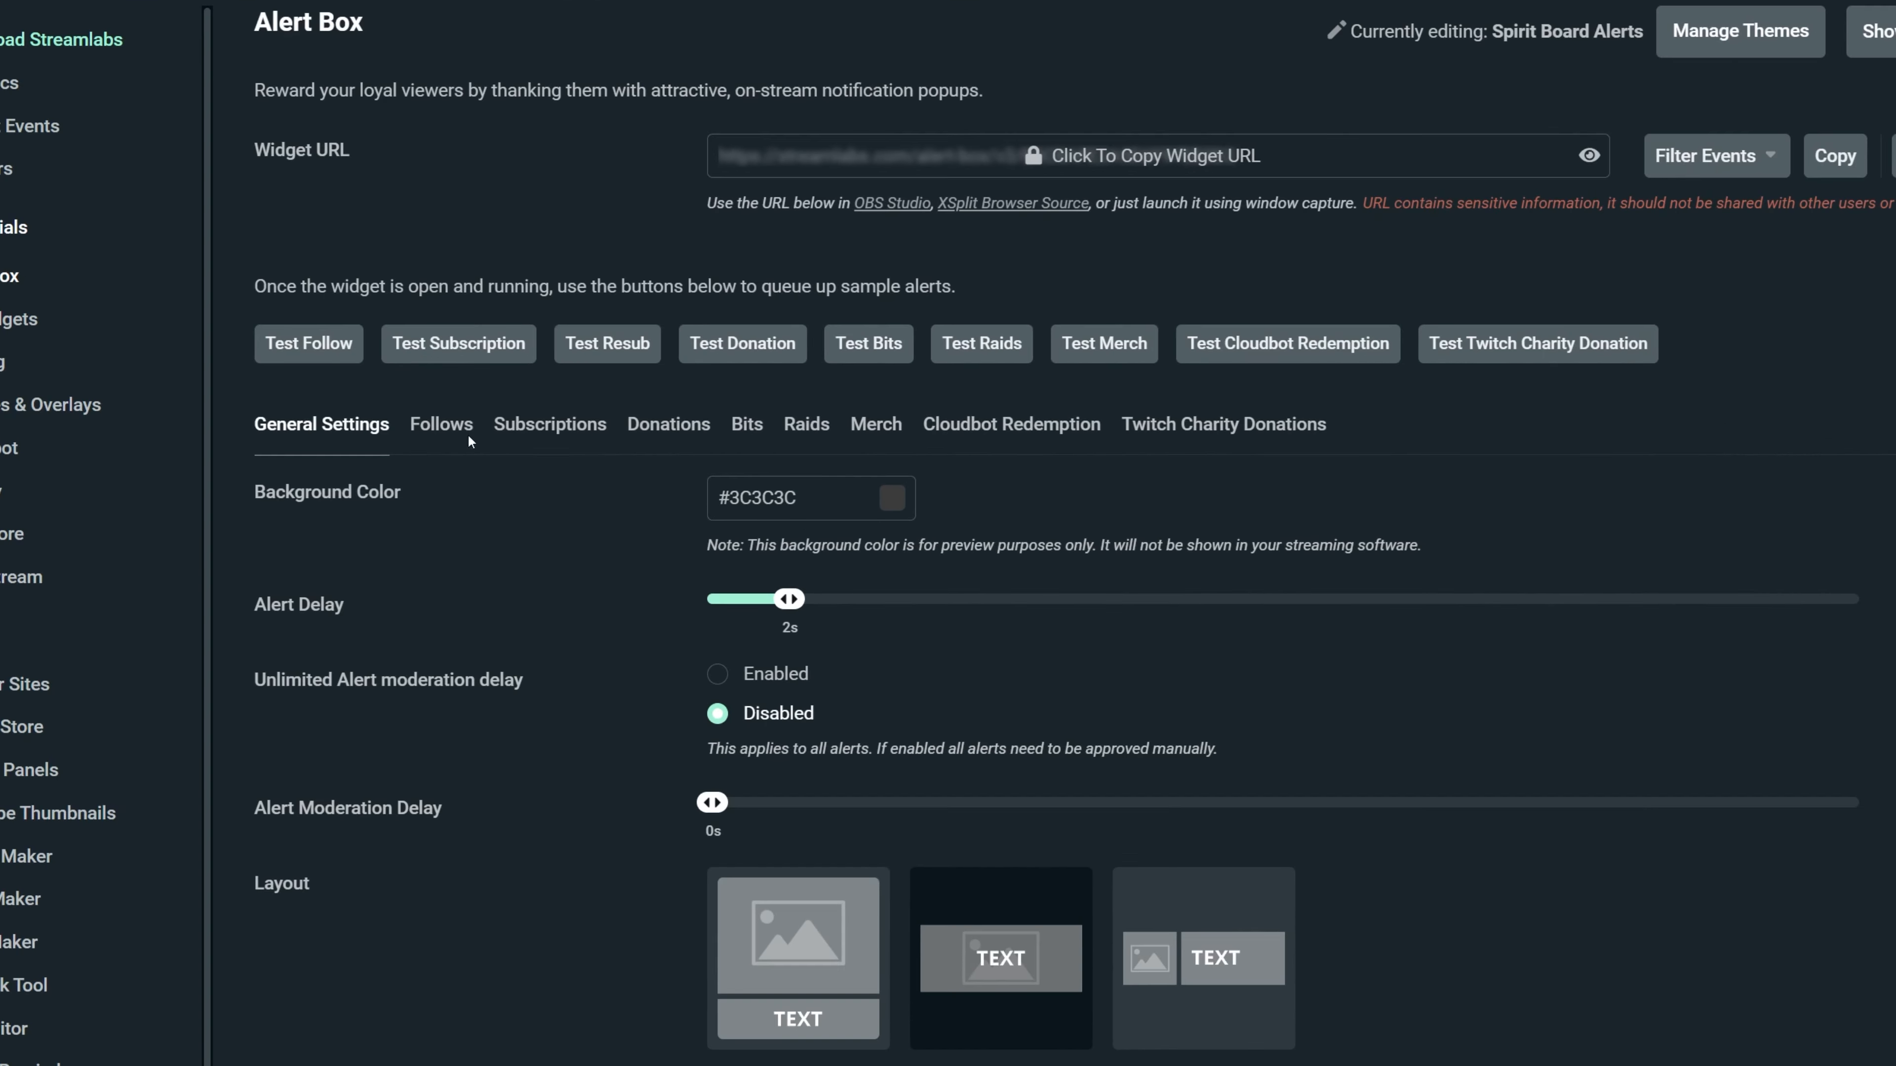
In the Streamlabs Alert Box, open the Follows alert's Custom Fields and review the main and board options.
left_click(459, 442)
scroll(440, 445, "down", 10)
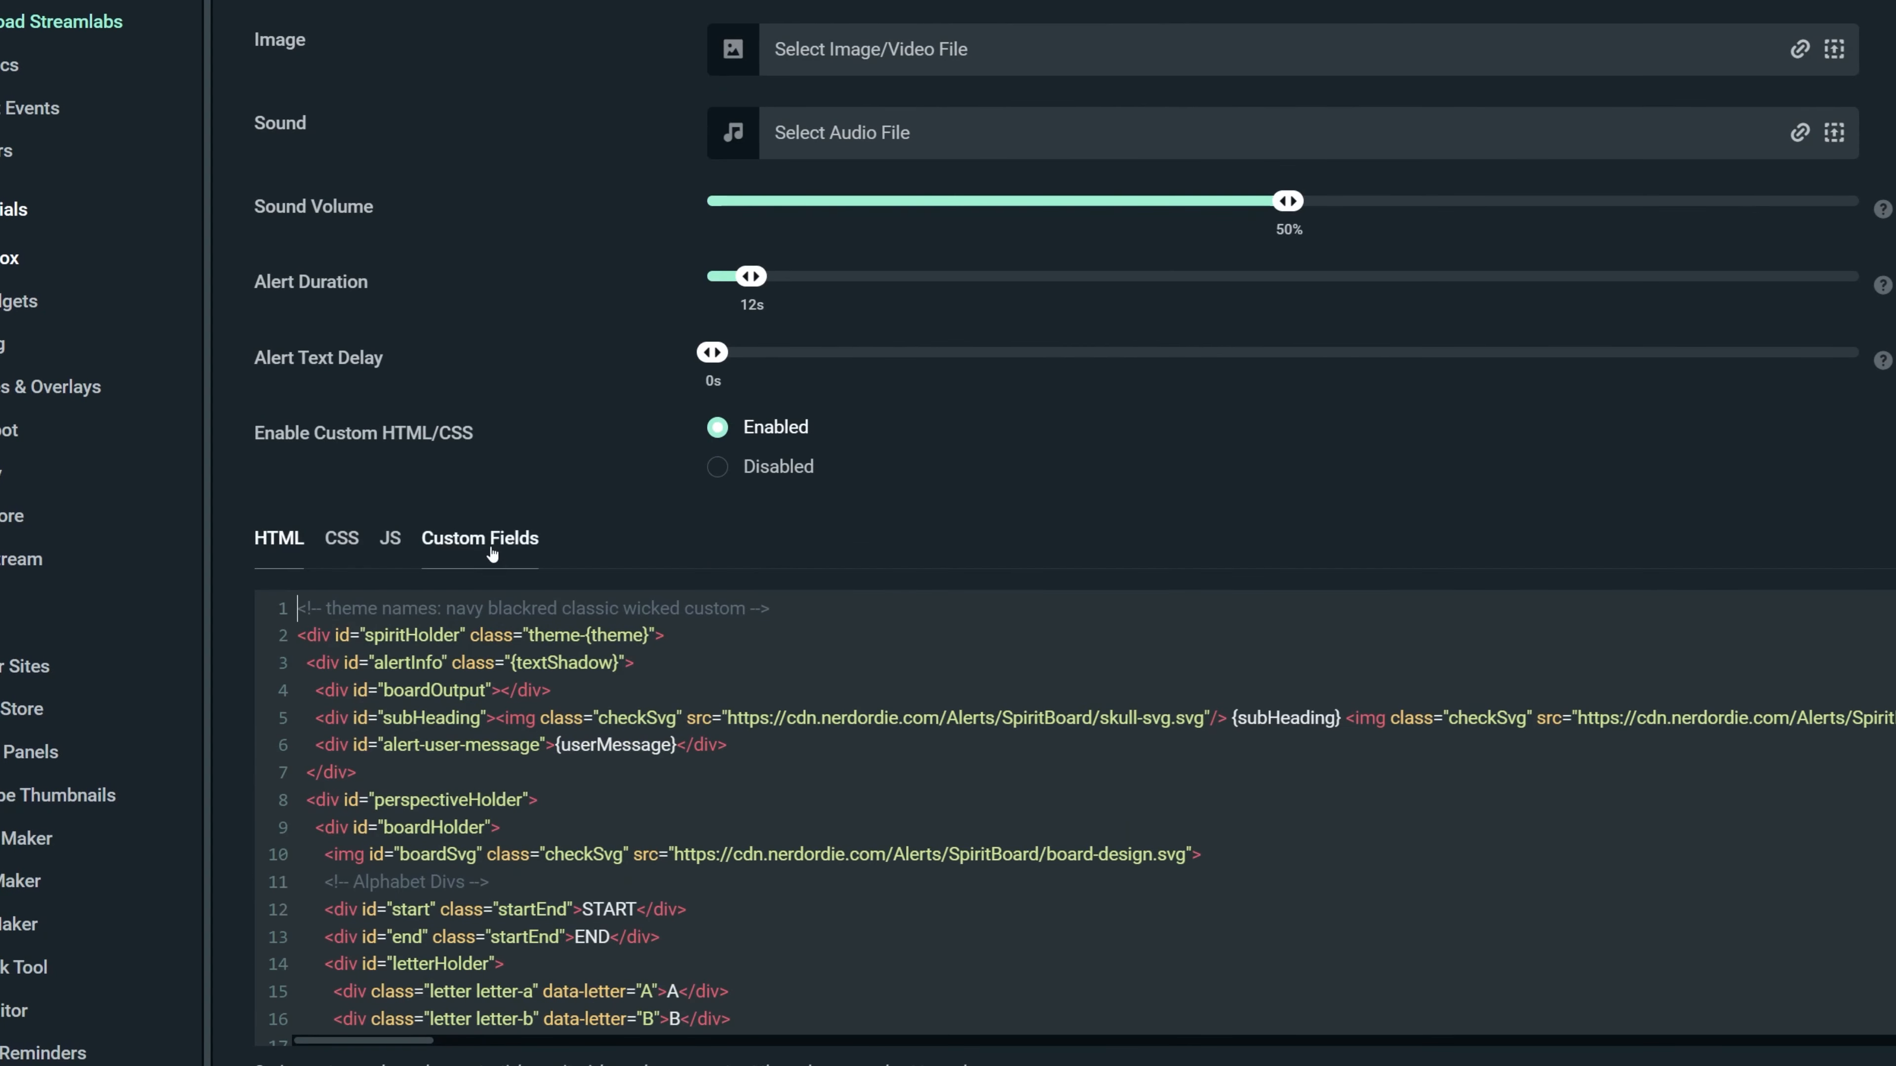
left_click(449, 555)
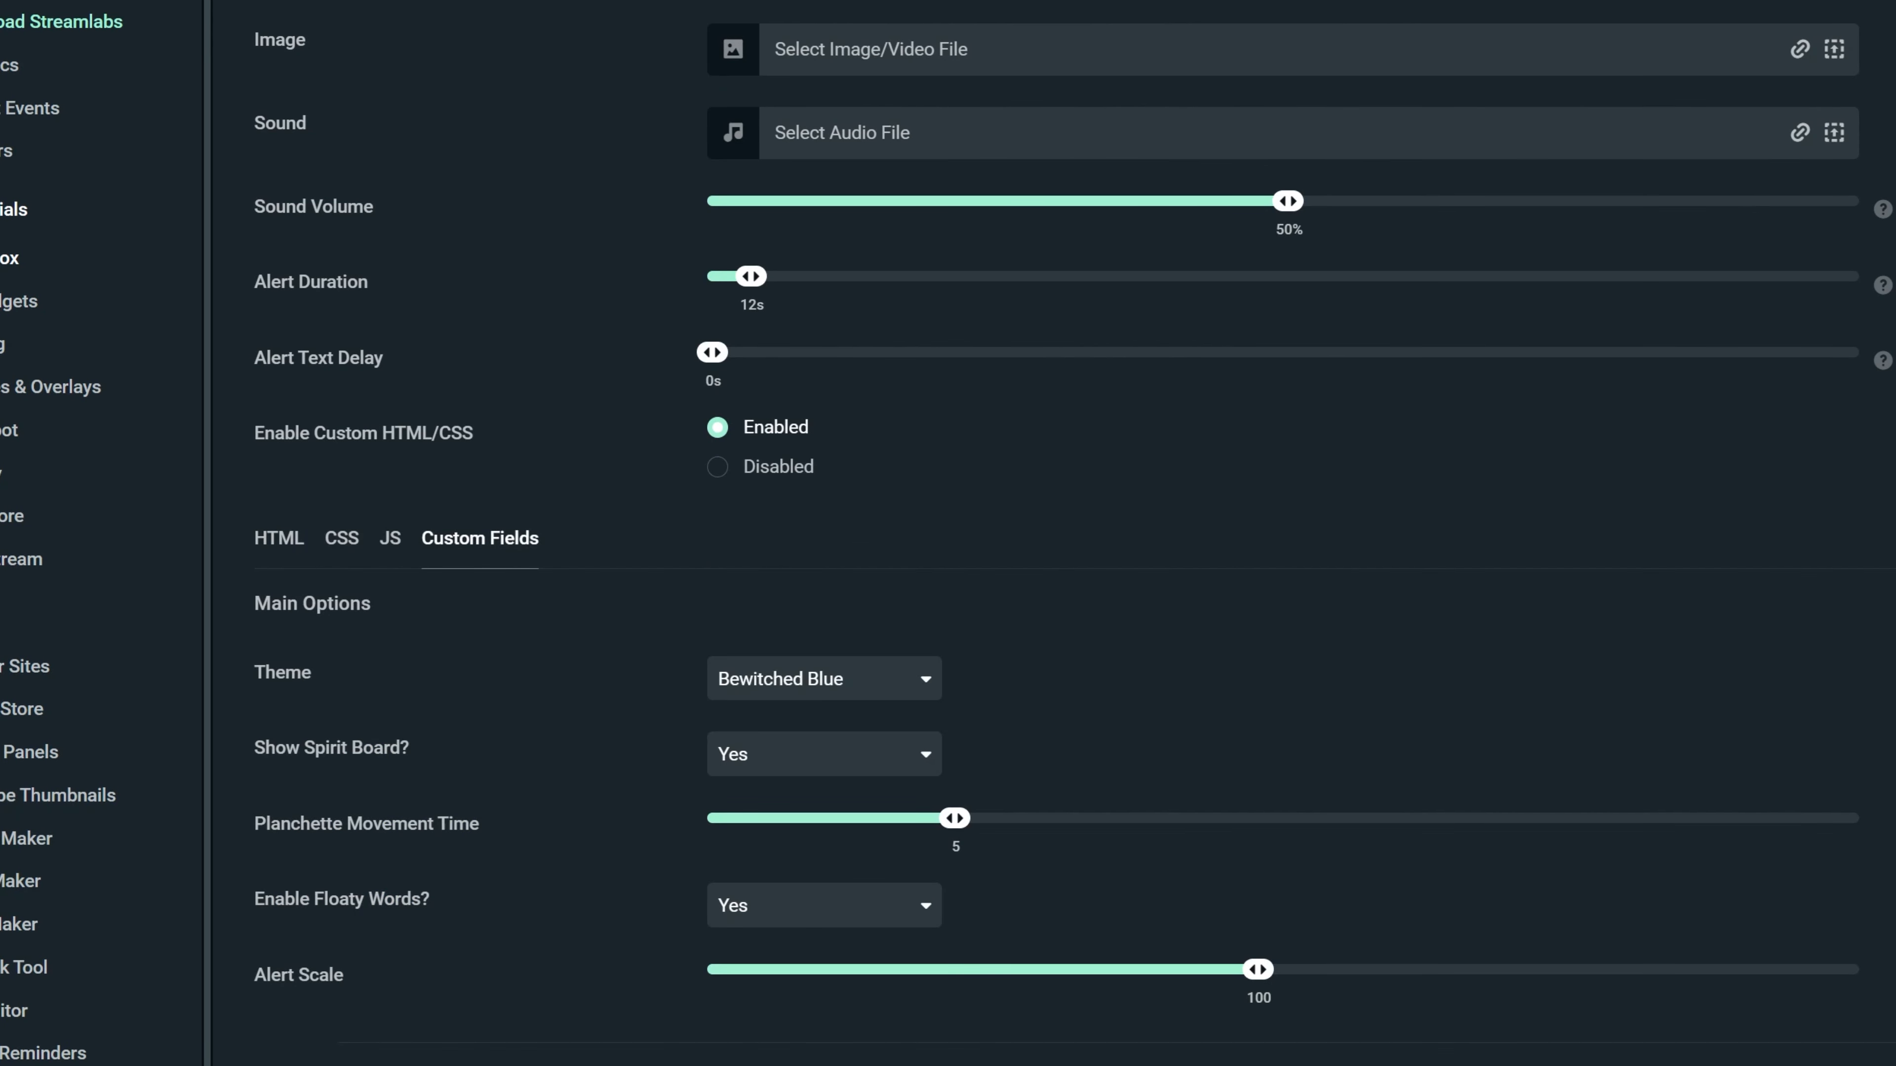
scroll(647, 593, "down", 7)
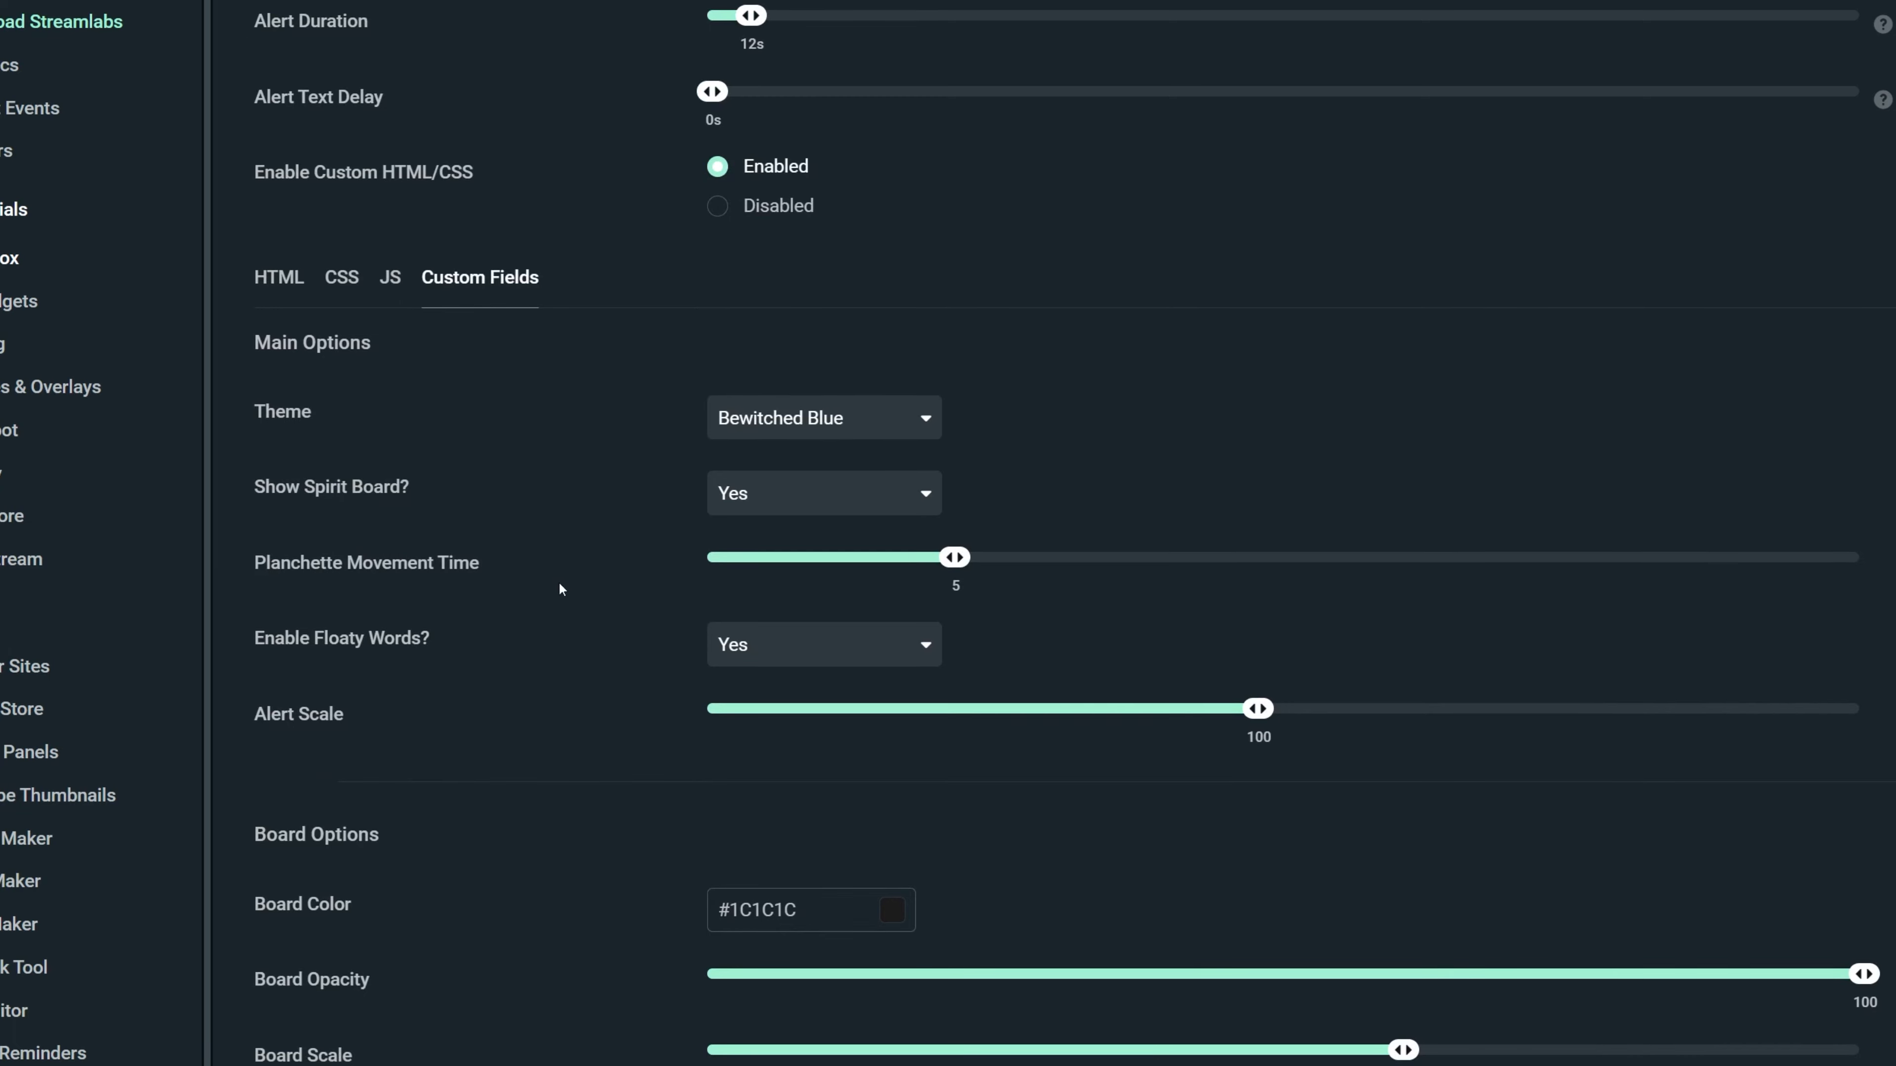
scroll(599, 529, "down", 2)
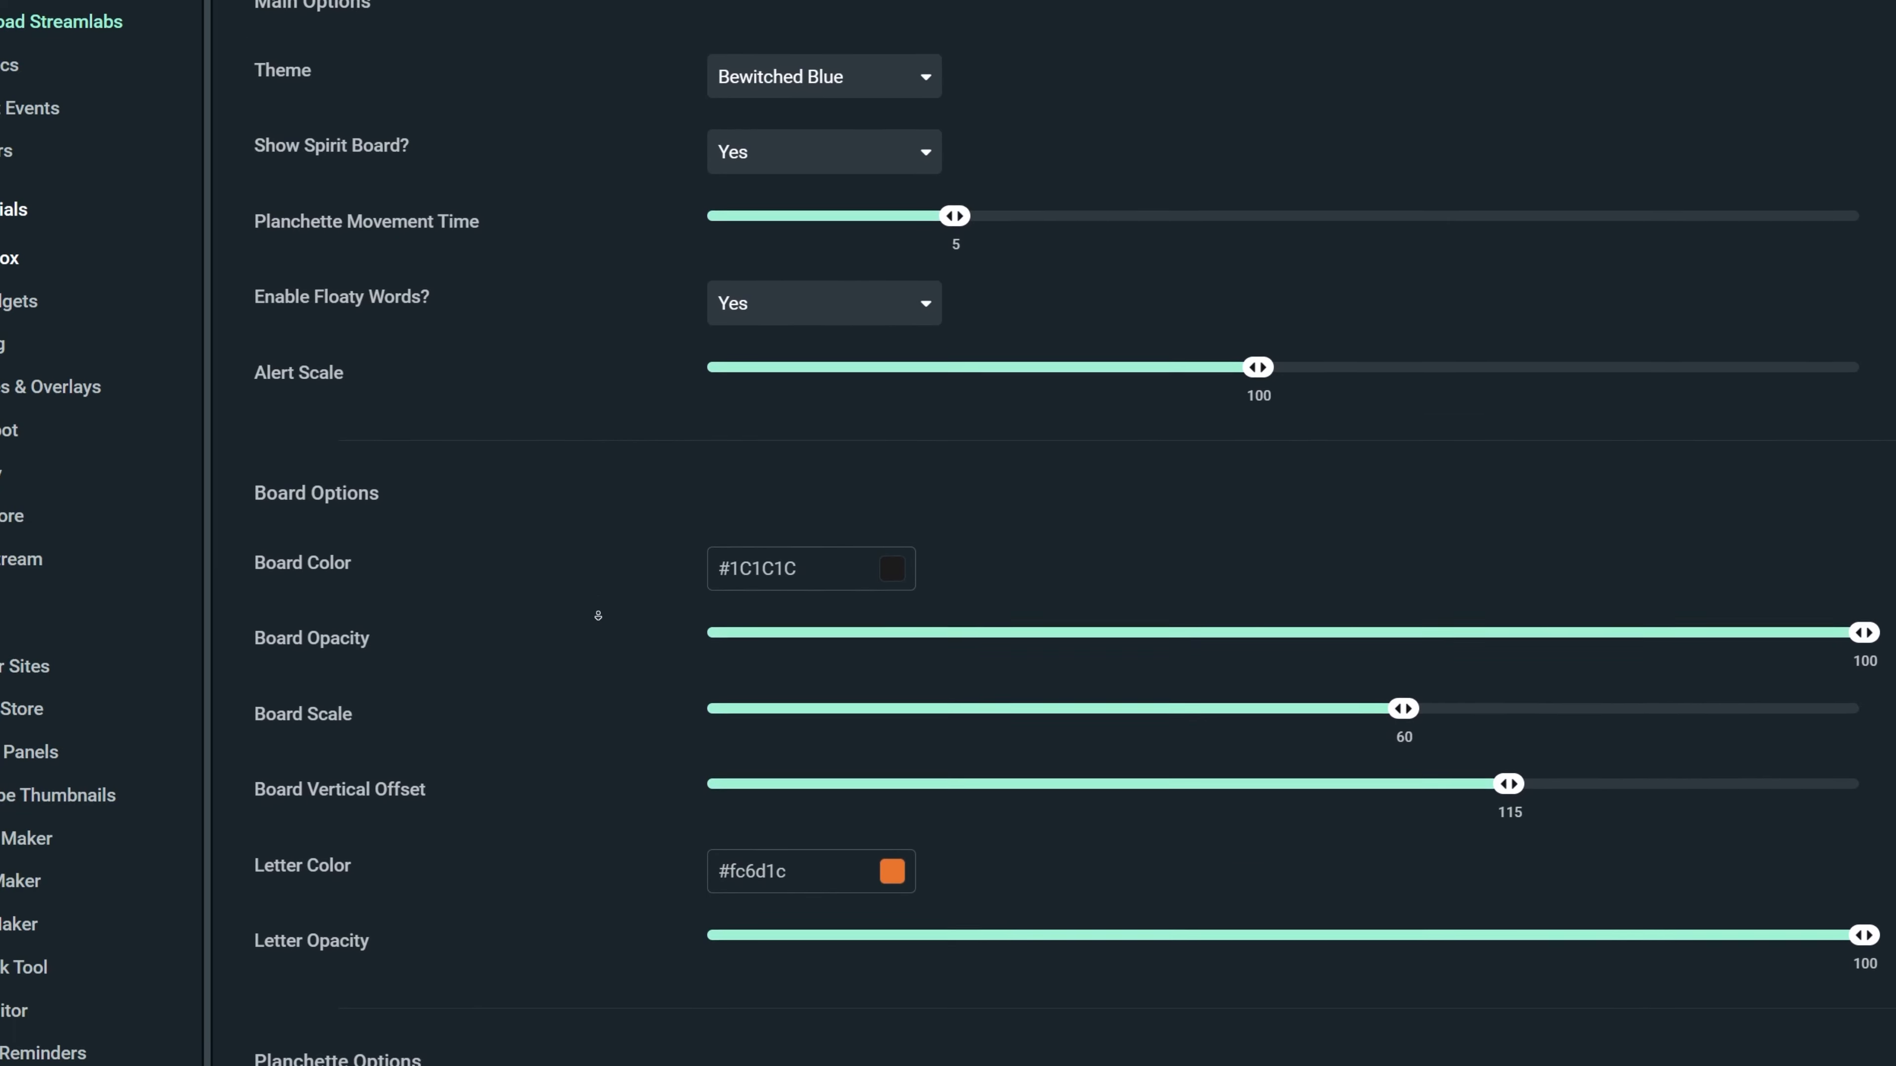
scroll(593, 567, "down", 1)
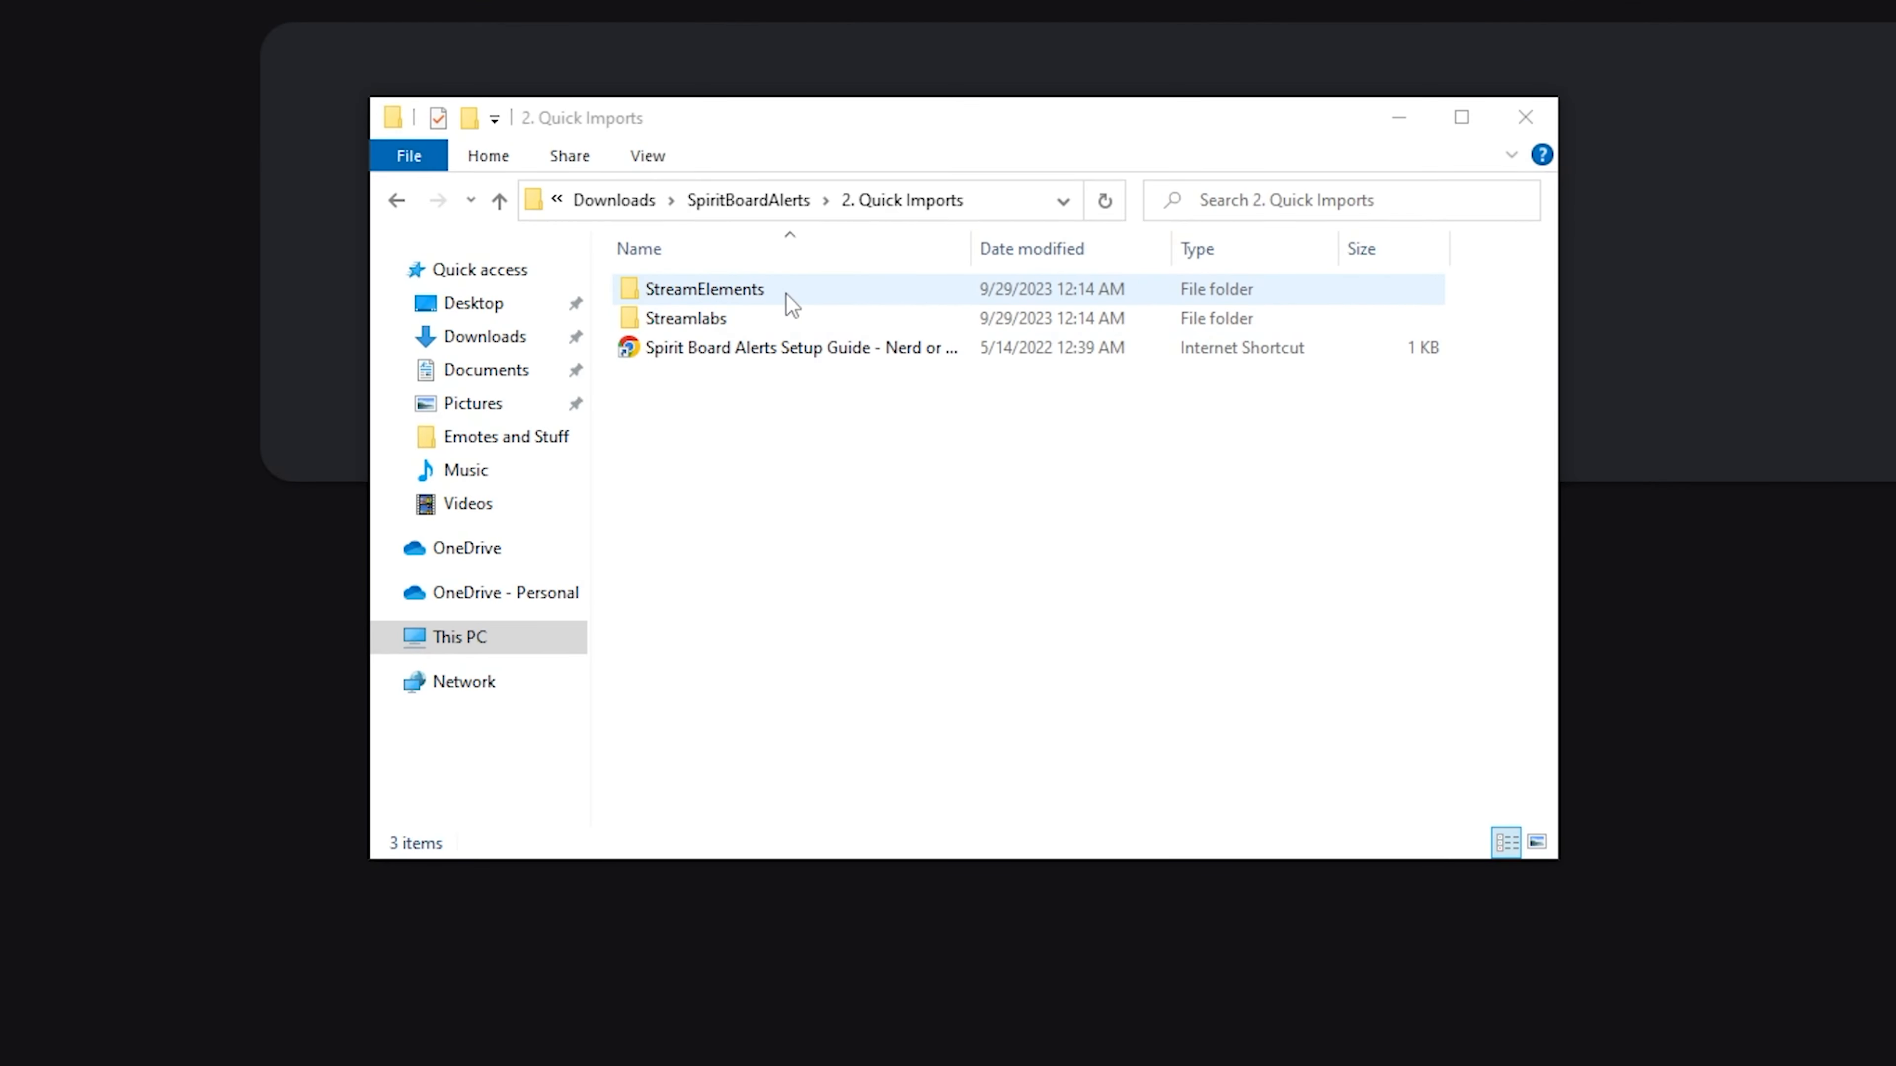
Import the Twitch Alerts Spirit Board quick setup from the StreamElements folder and open the overlay for editing.
double_click(785, 292)
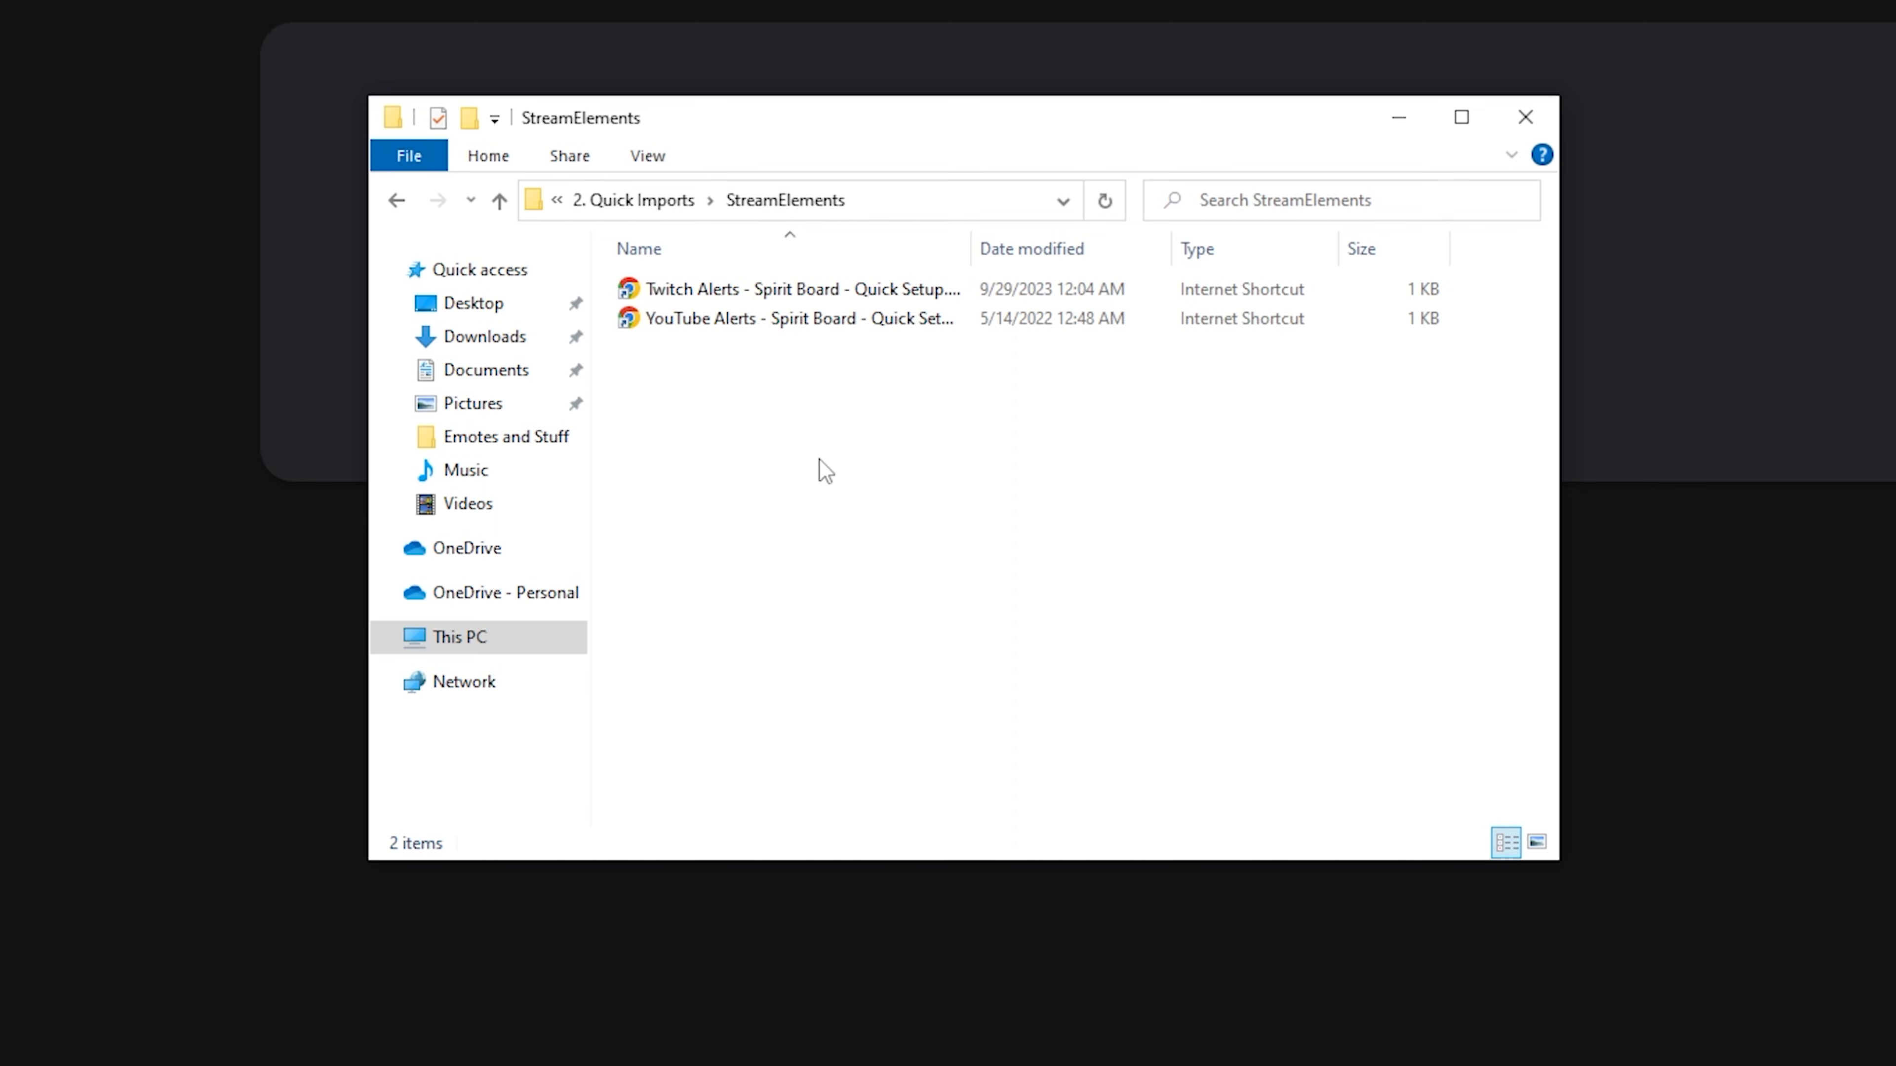
double_click(757, 290)
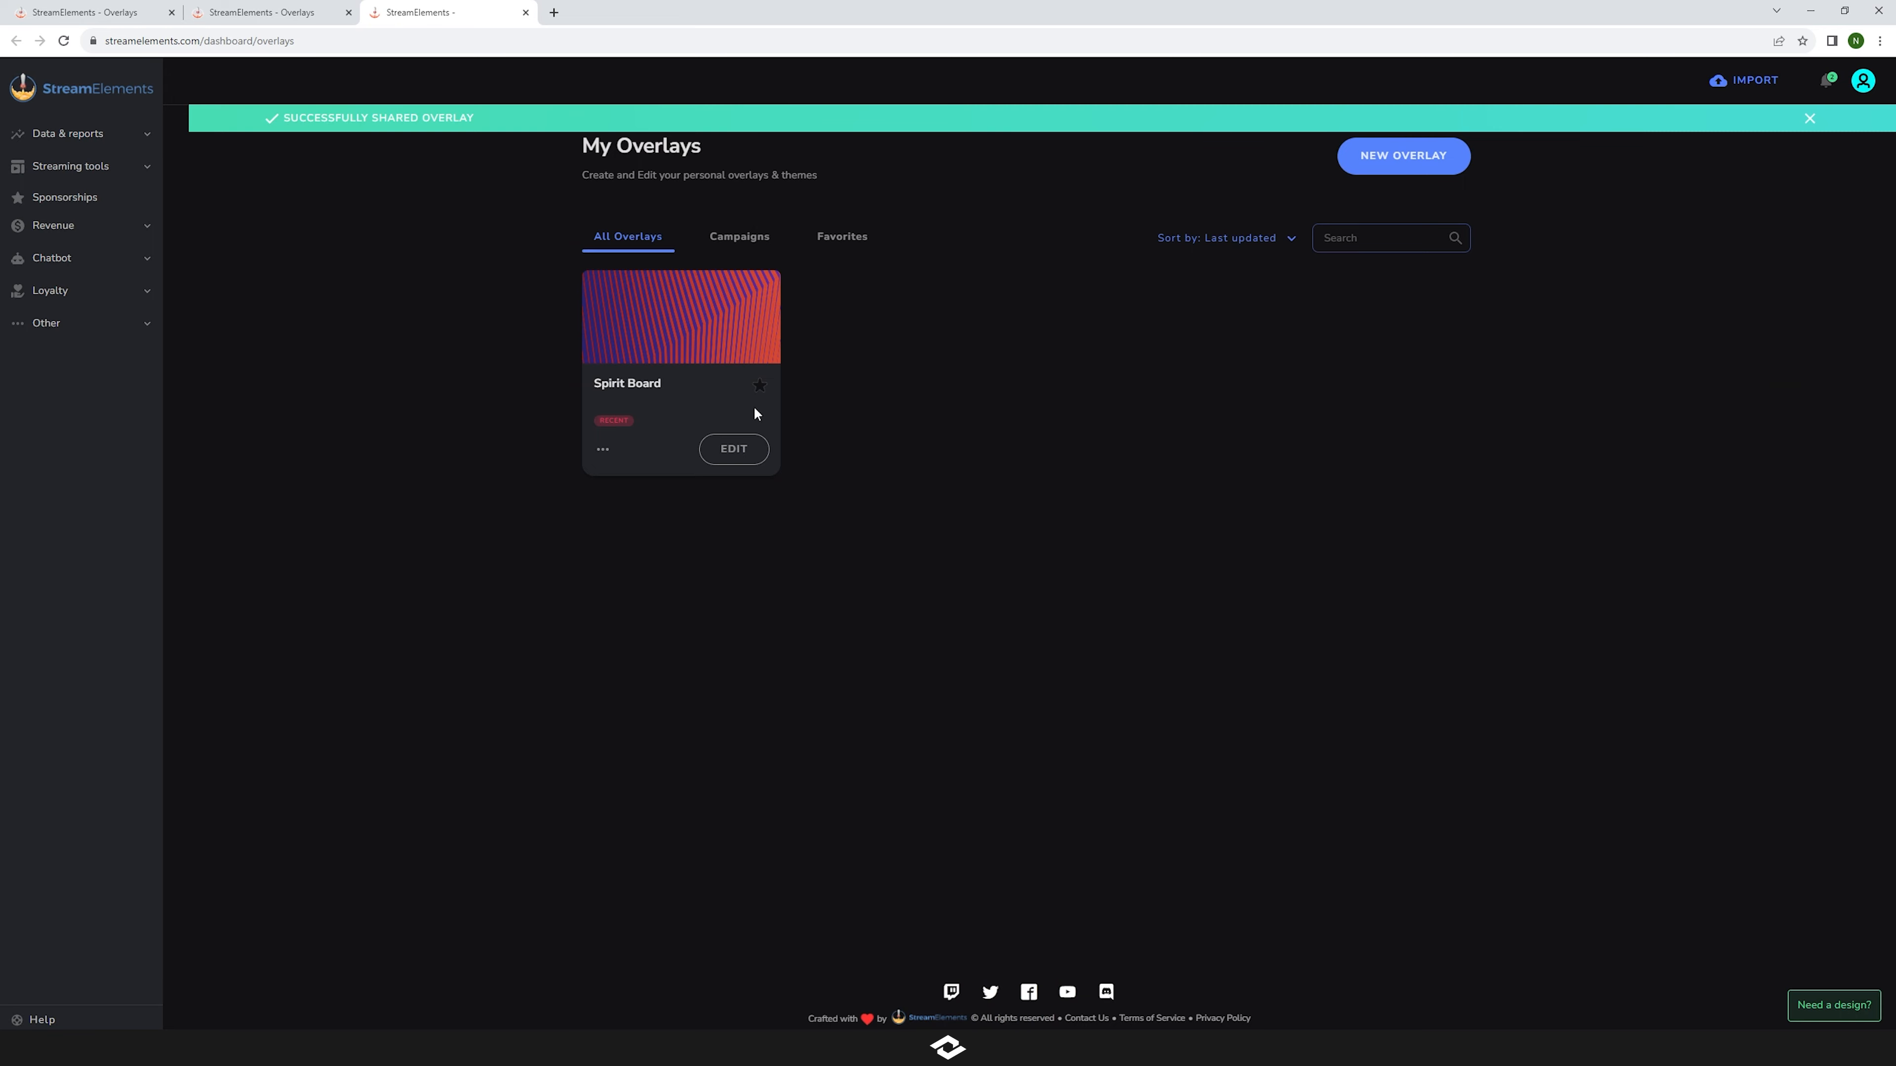
left_click(744, 454)
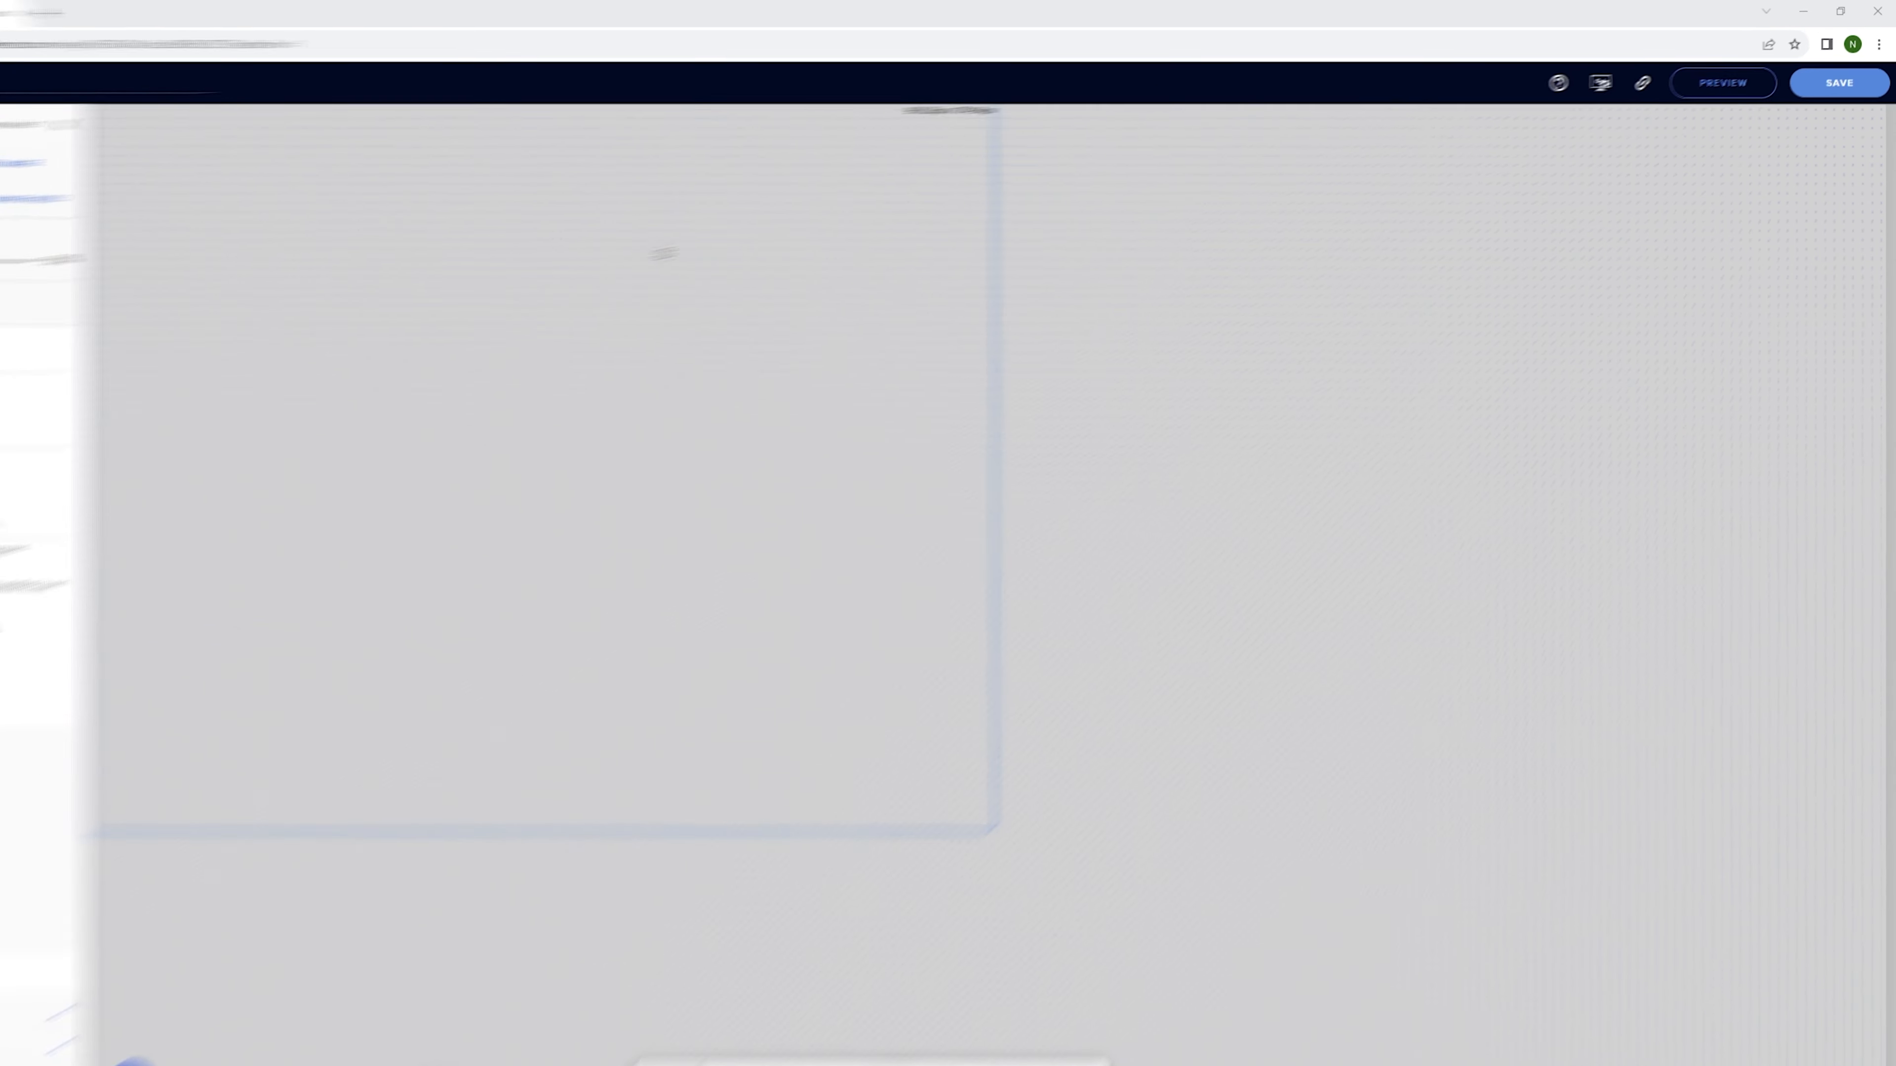
Copy the Spirit Board overlay URL, then switch to OBS and add a new Browser source to the scene.
left_click(1437, 152)
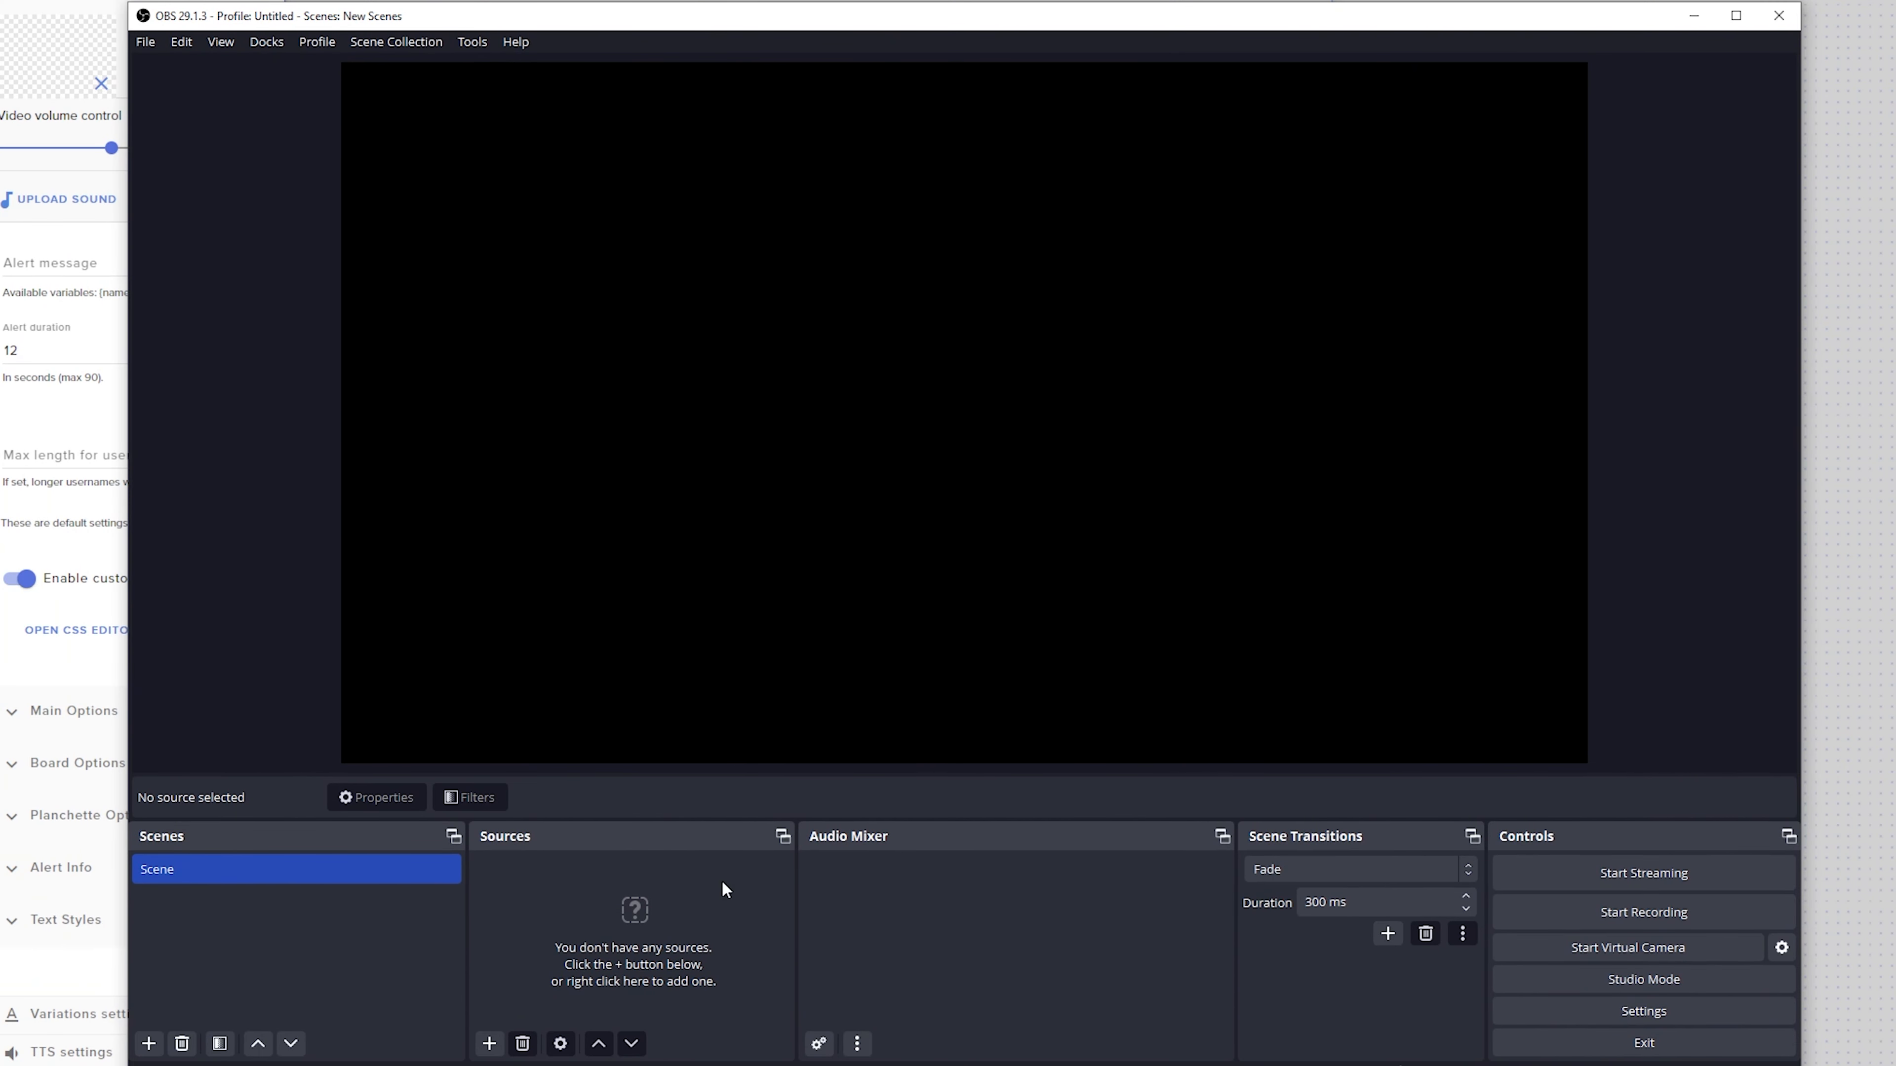
right_click(720, 880)
mouse_move(792, 898)
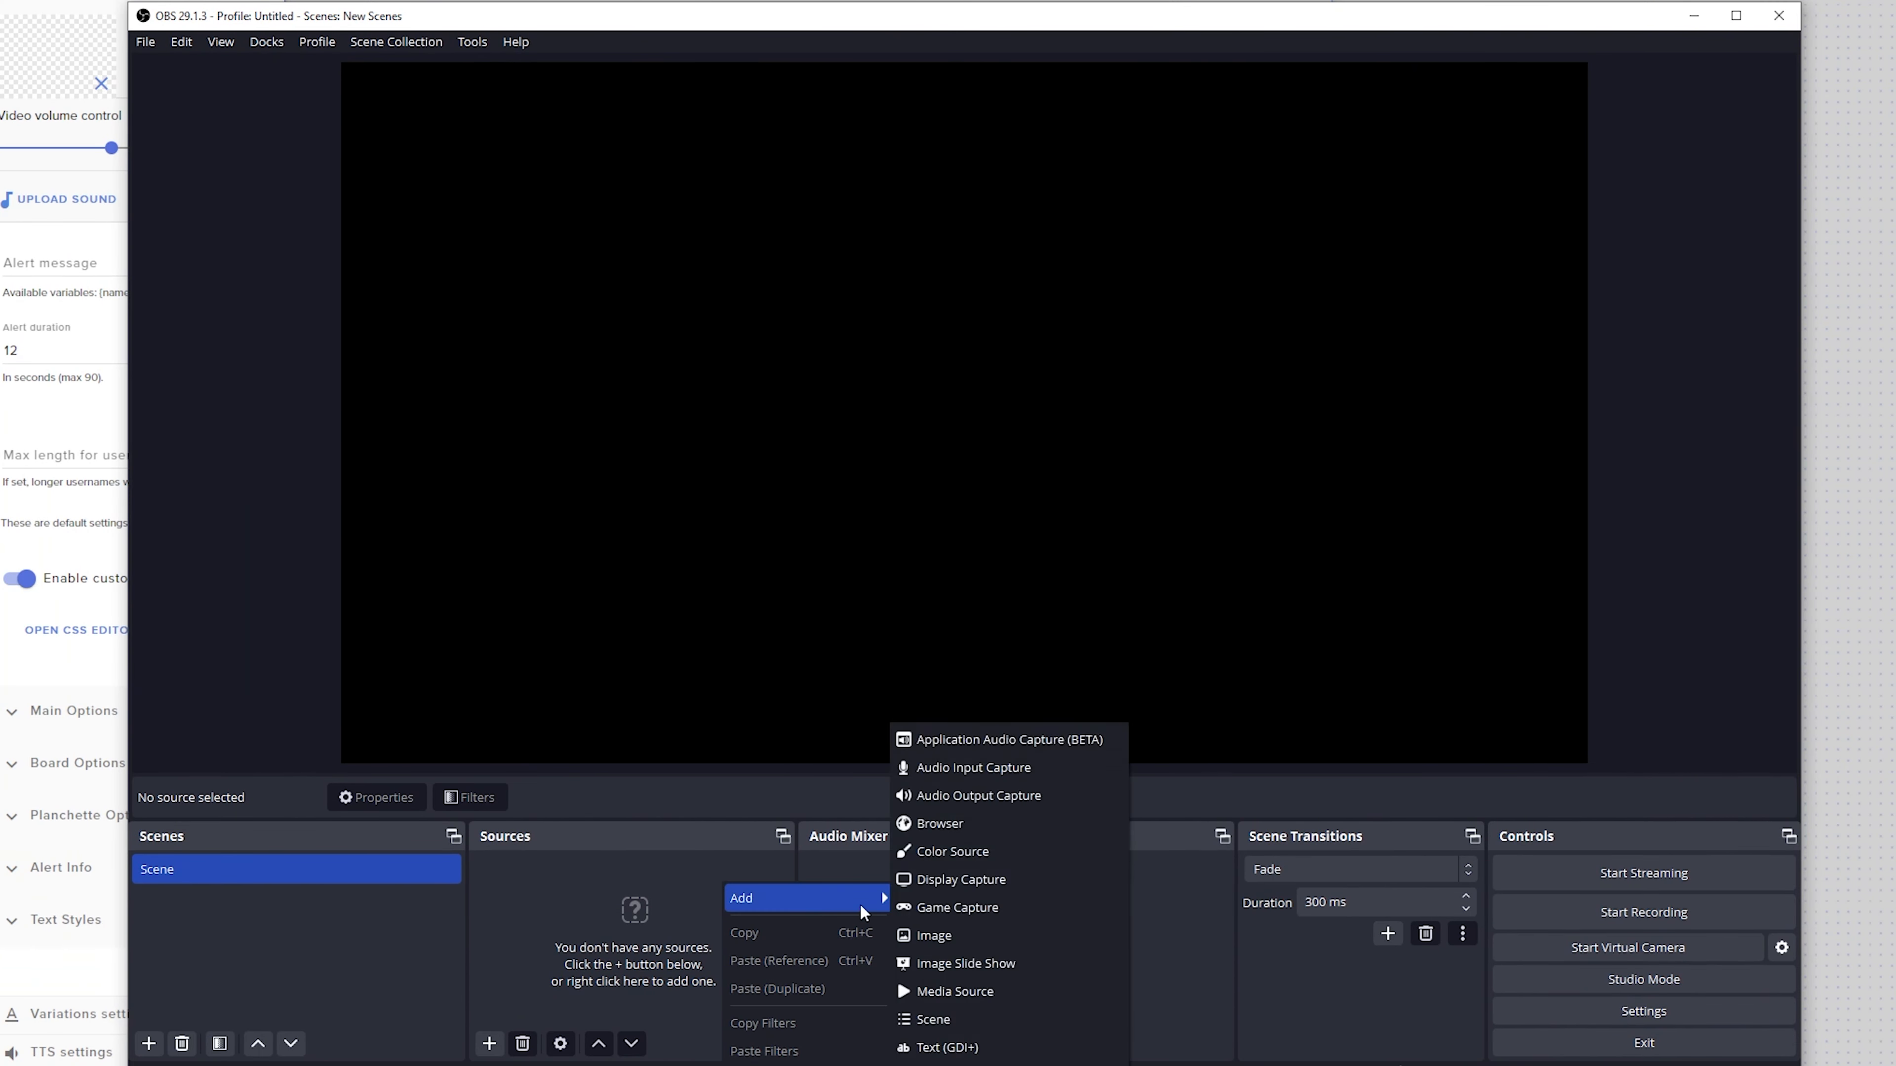
left_click(987, 835)
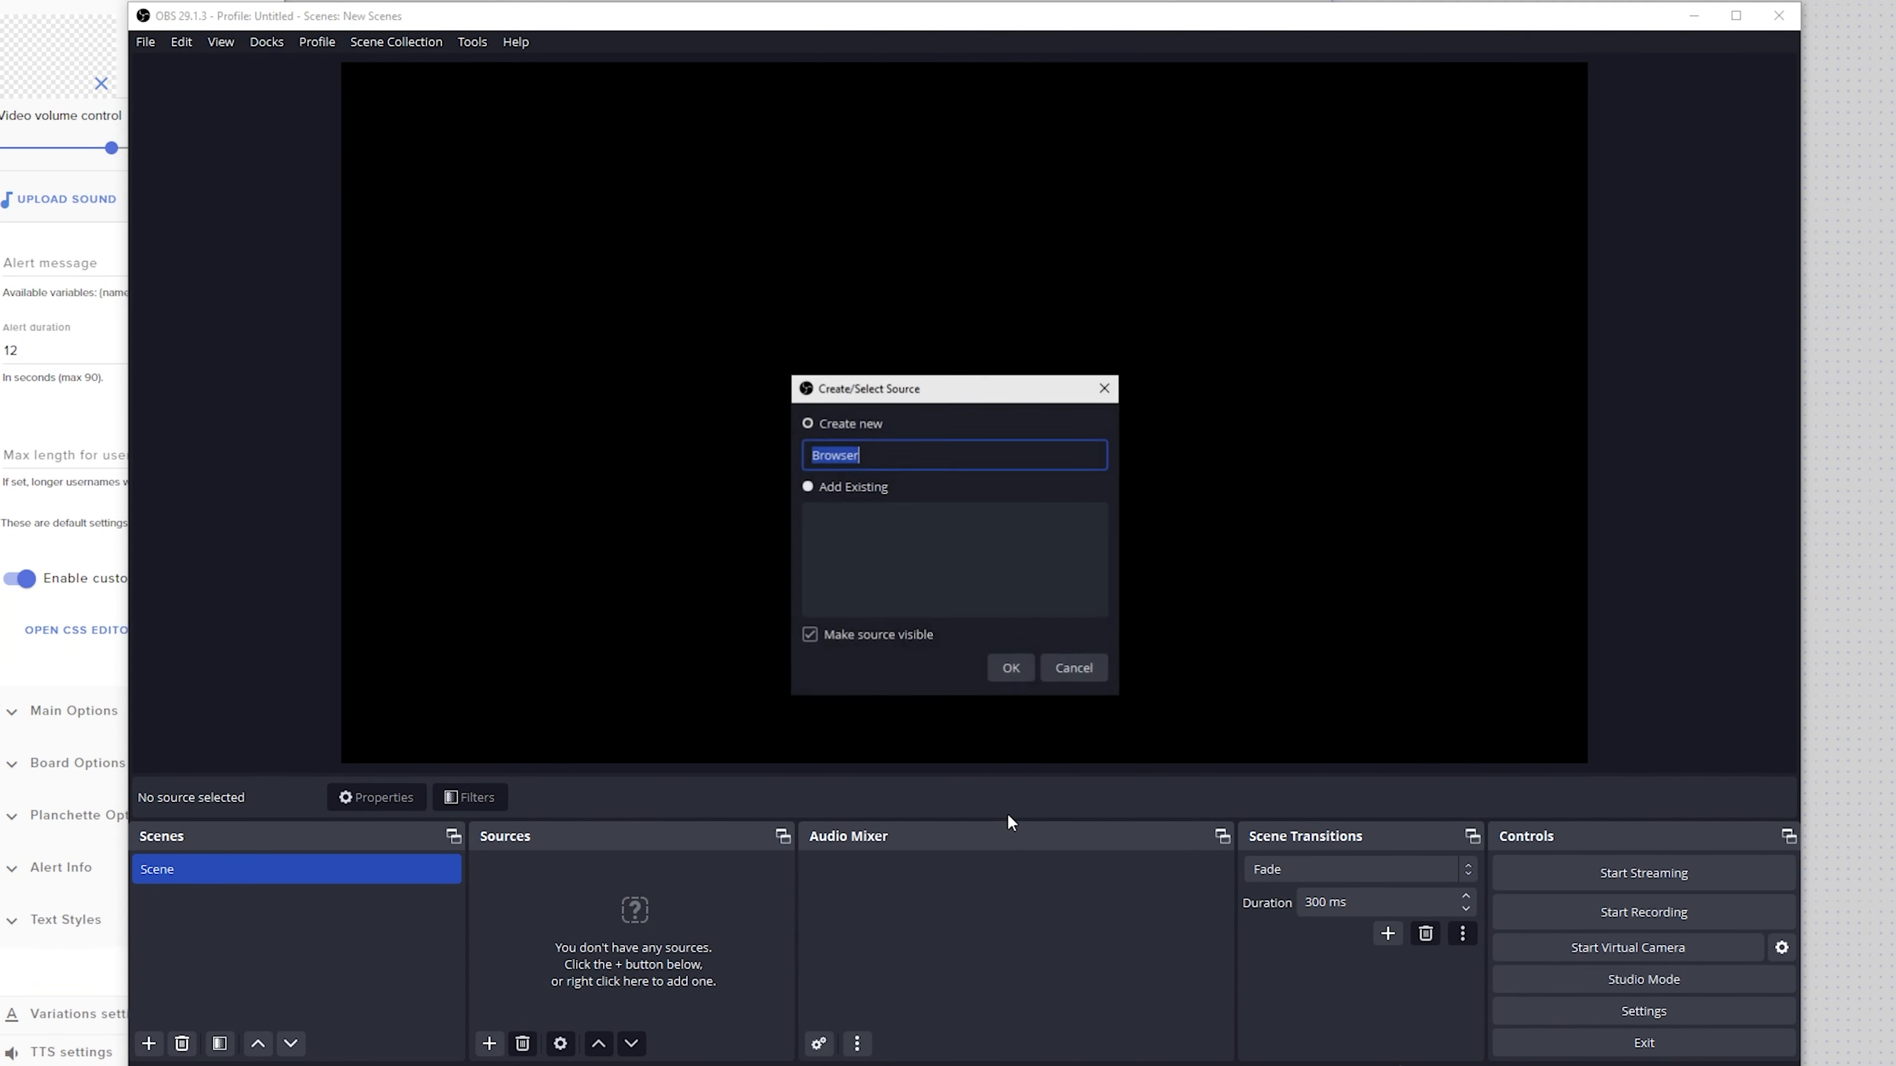
left_click(1017, 672)
Paste the private overlay URL into the Browser source's URL field and make the source 1000 wide and 1000 high.
key("ctrl+a")
key("ctrl+v")
key("Tab")
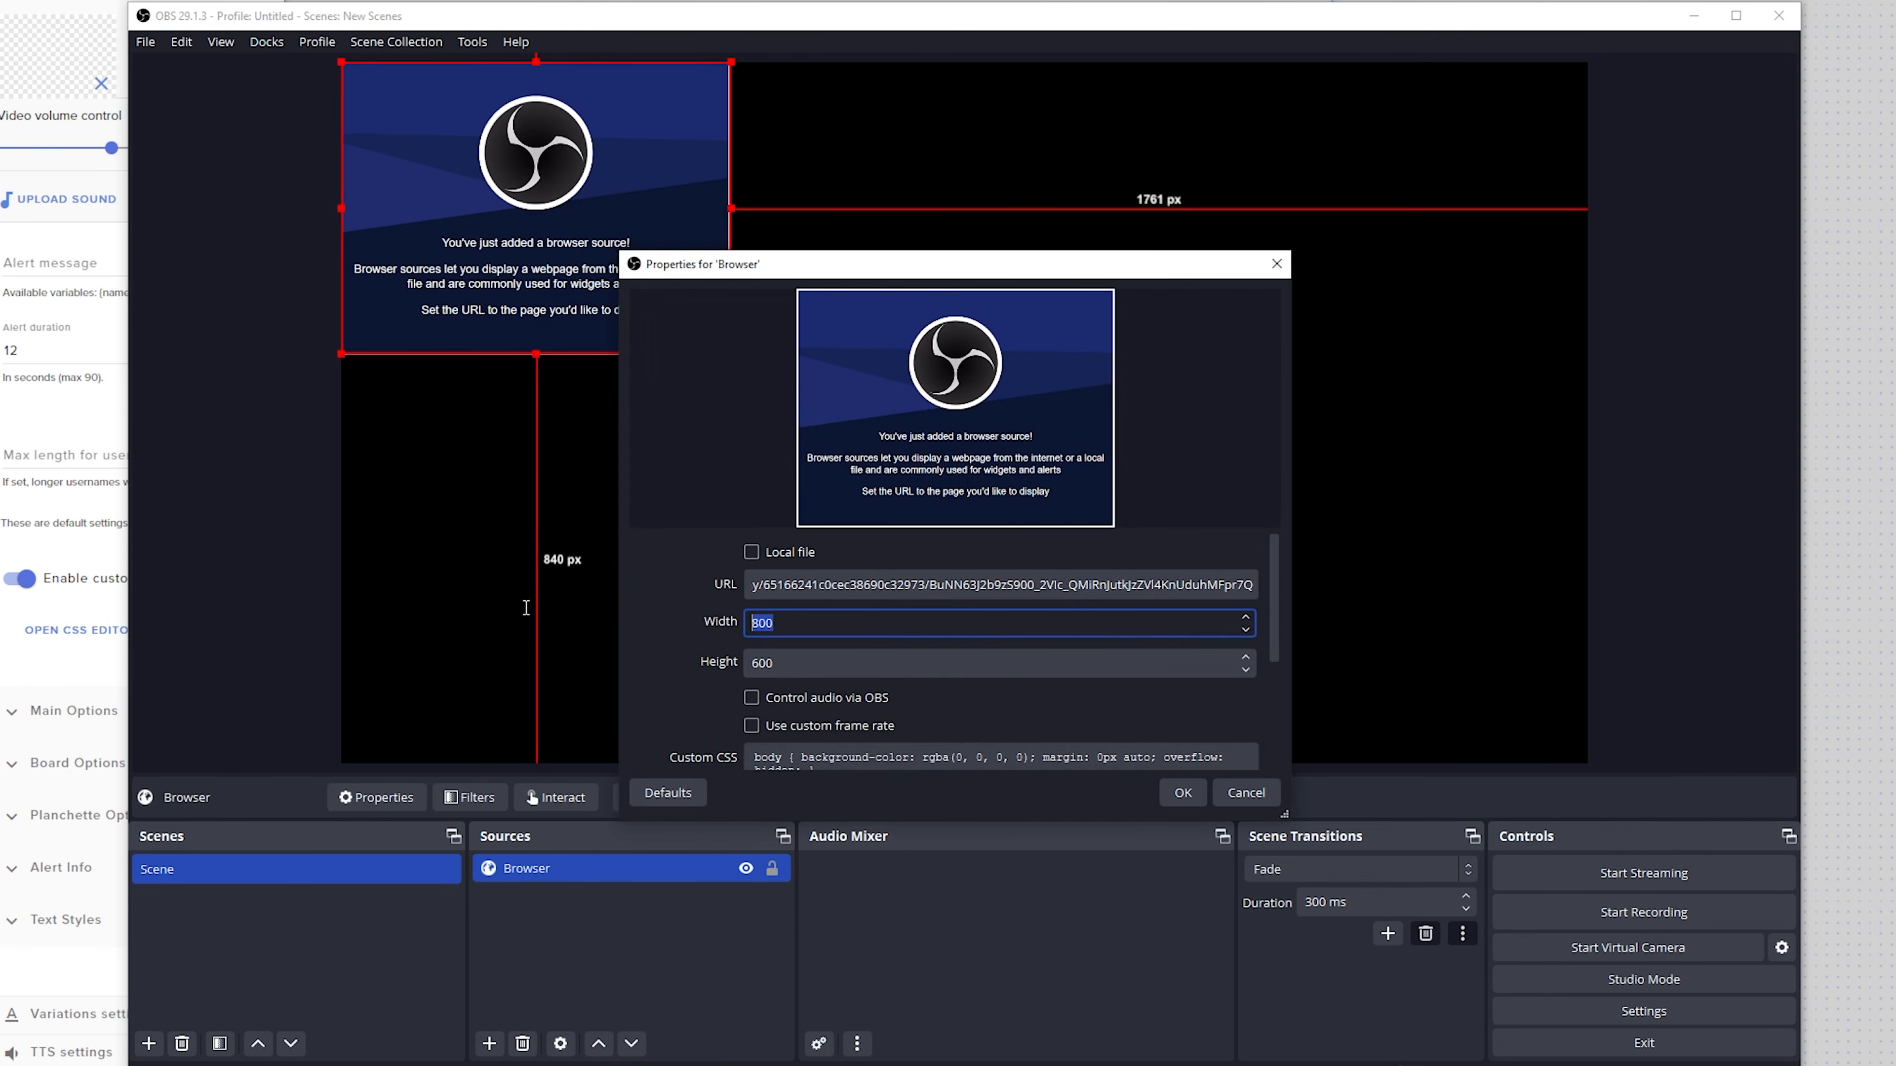
type("1000")
key("Tab")
type("1000")
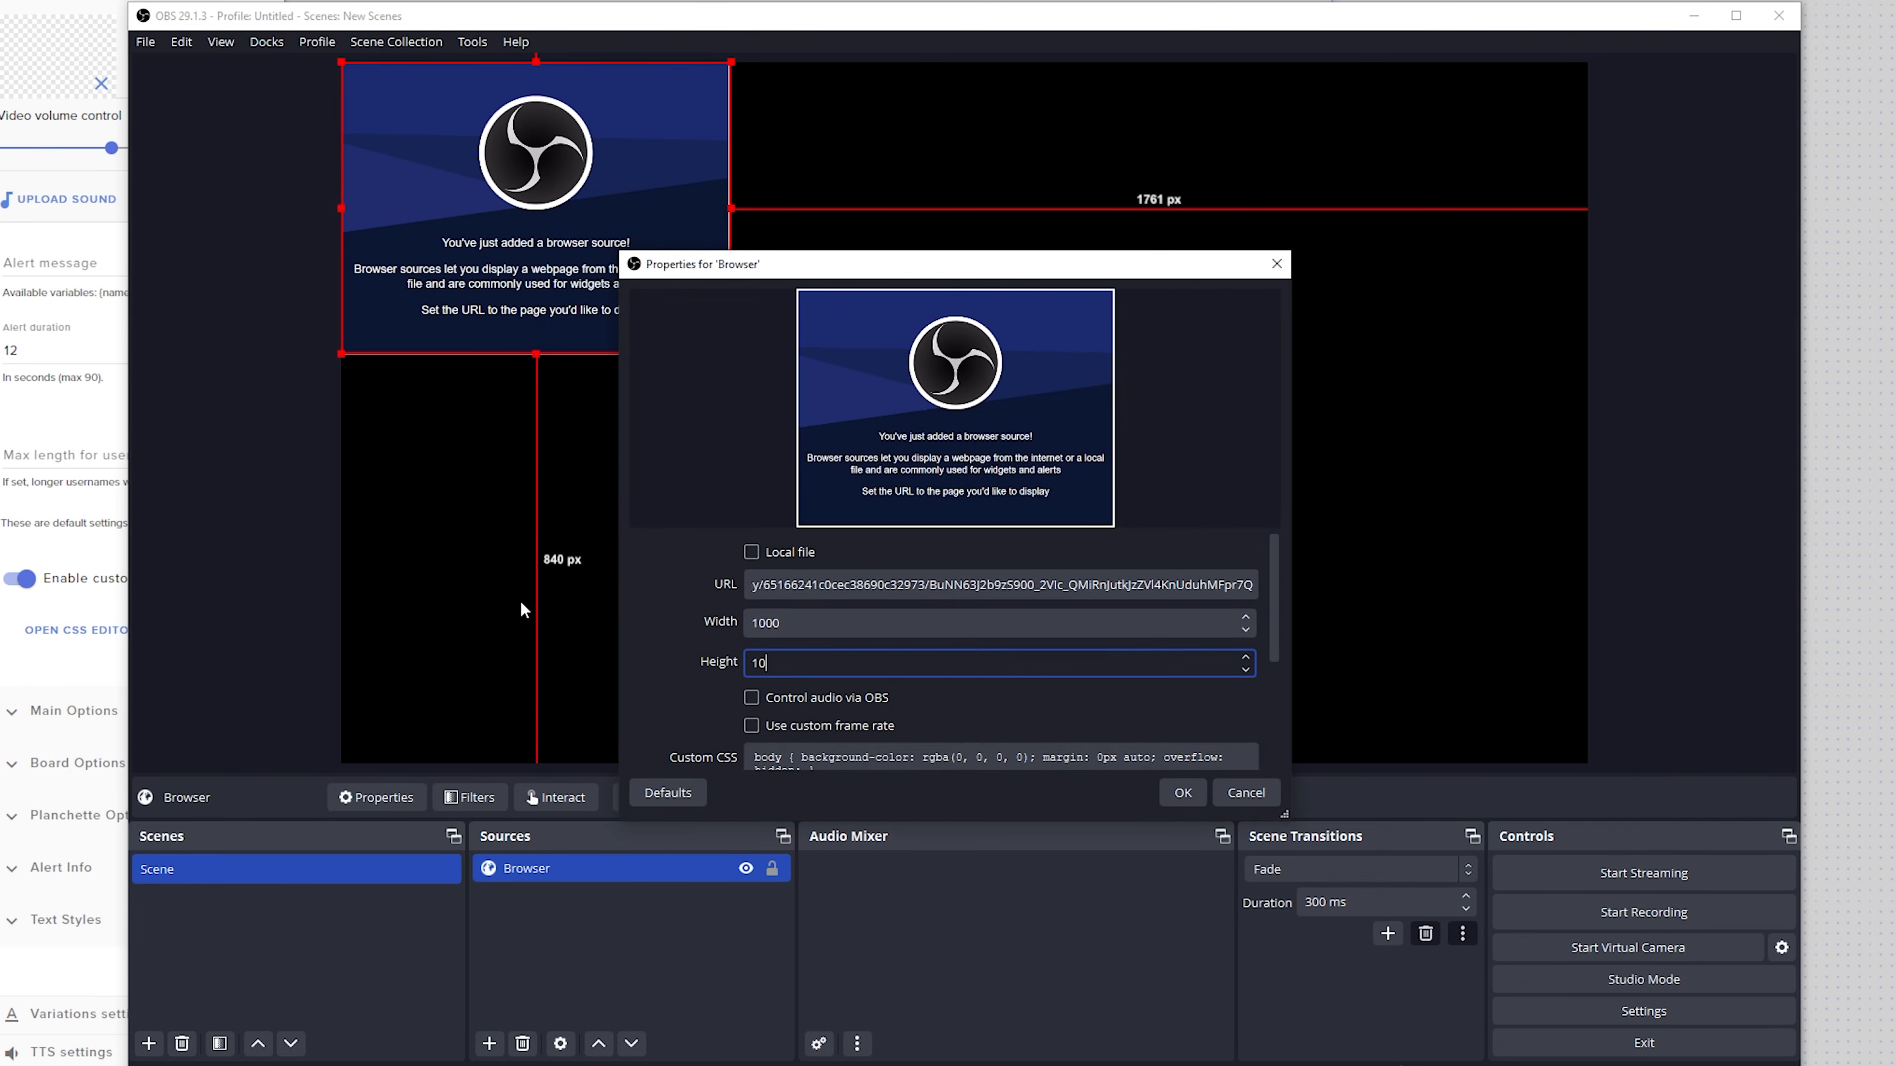
left_click(1183, 792)
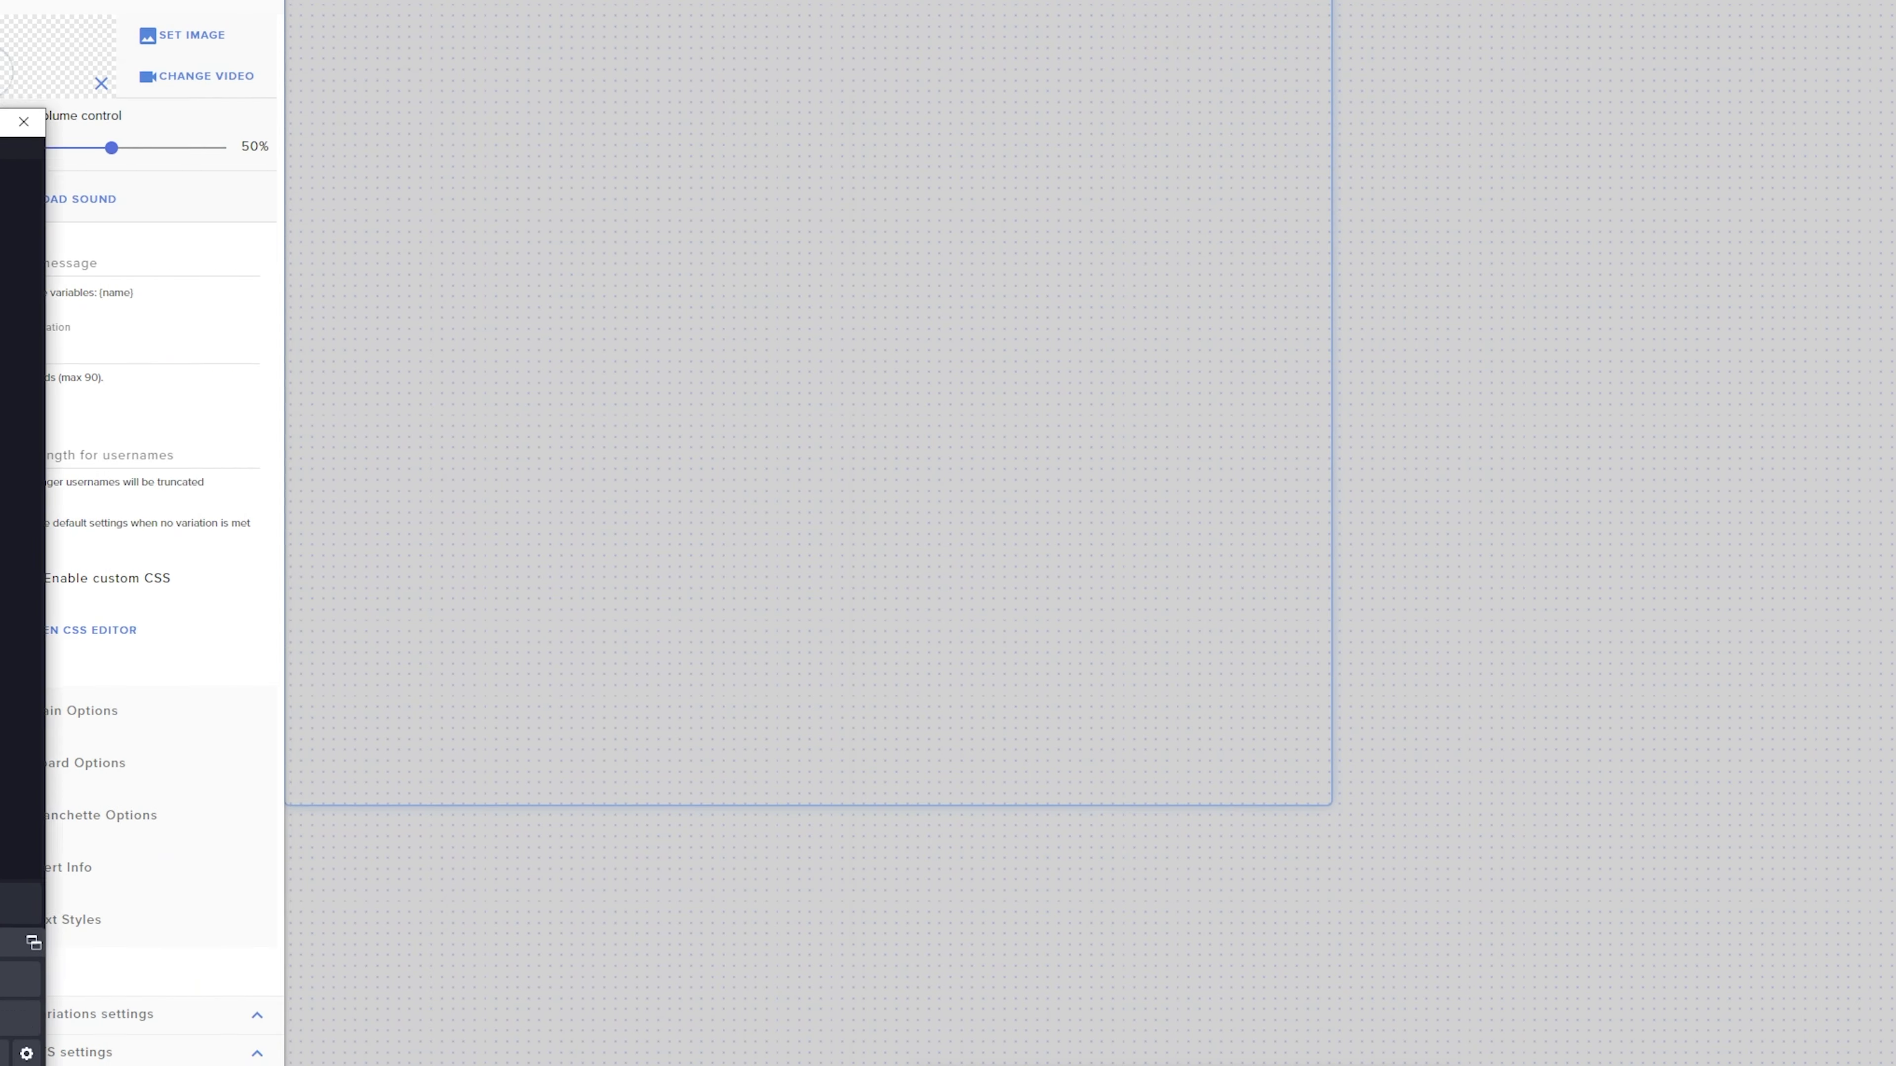
Emulate a follower event in the StreamElements editor and bring the OBS window into view to check the alert.
left_click(783, 1015)
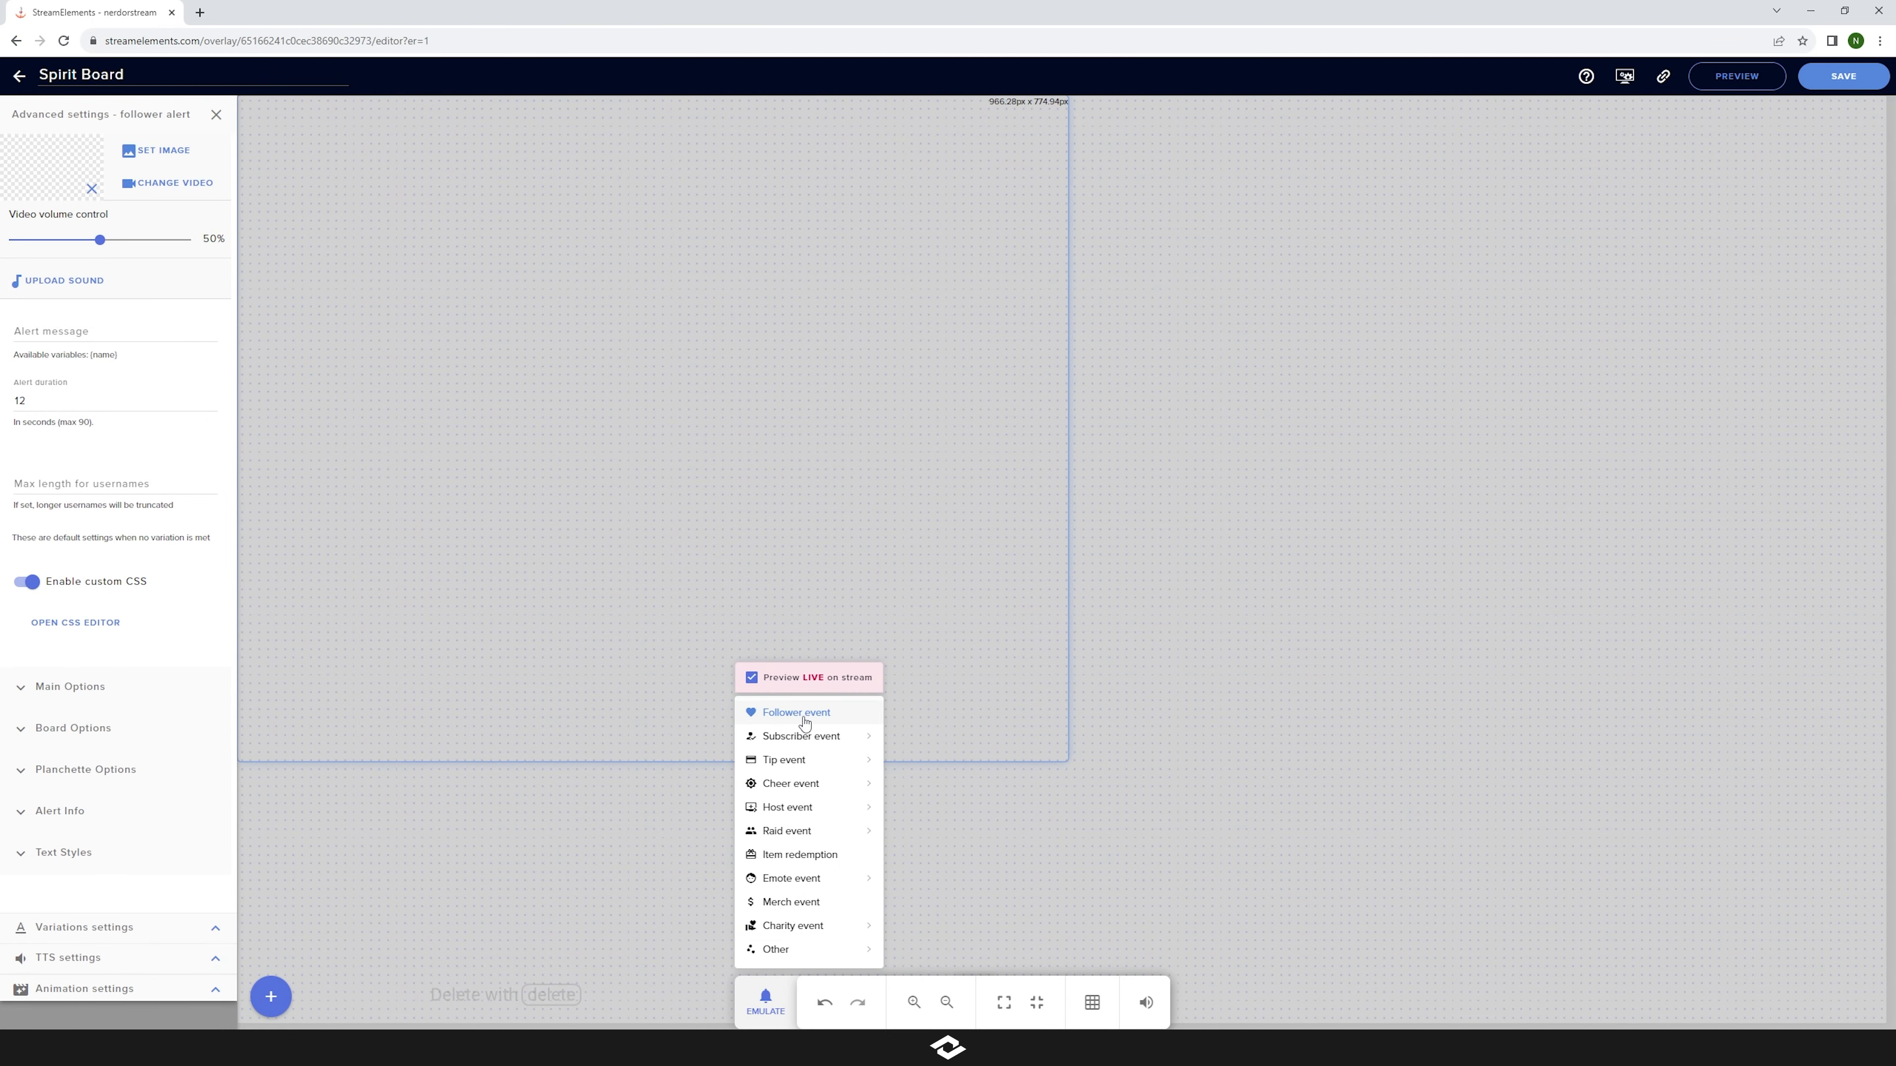
left_click_drag(0, 235, 1190, 155)
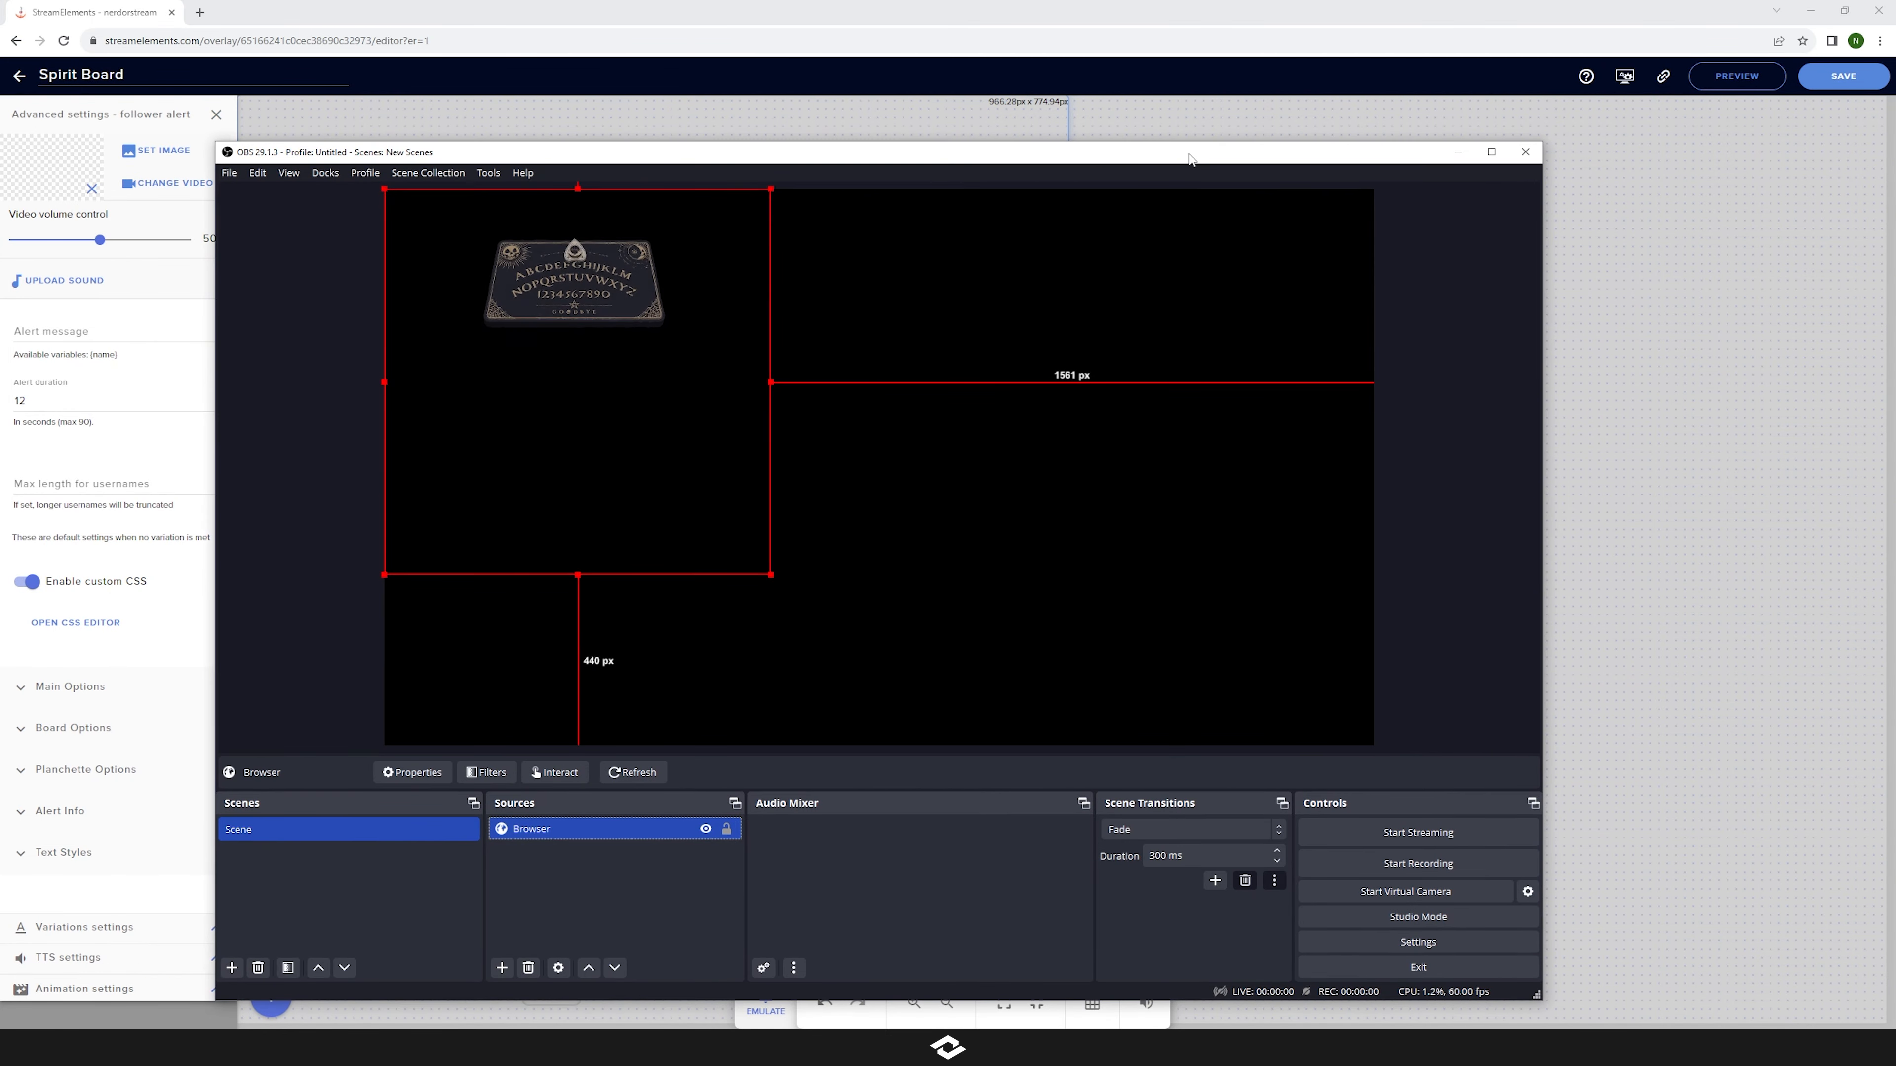
left_click_drag(1013, 157, 1457, 393)
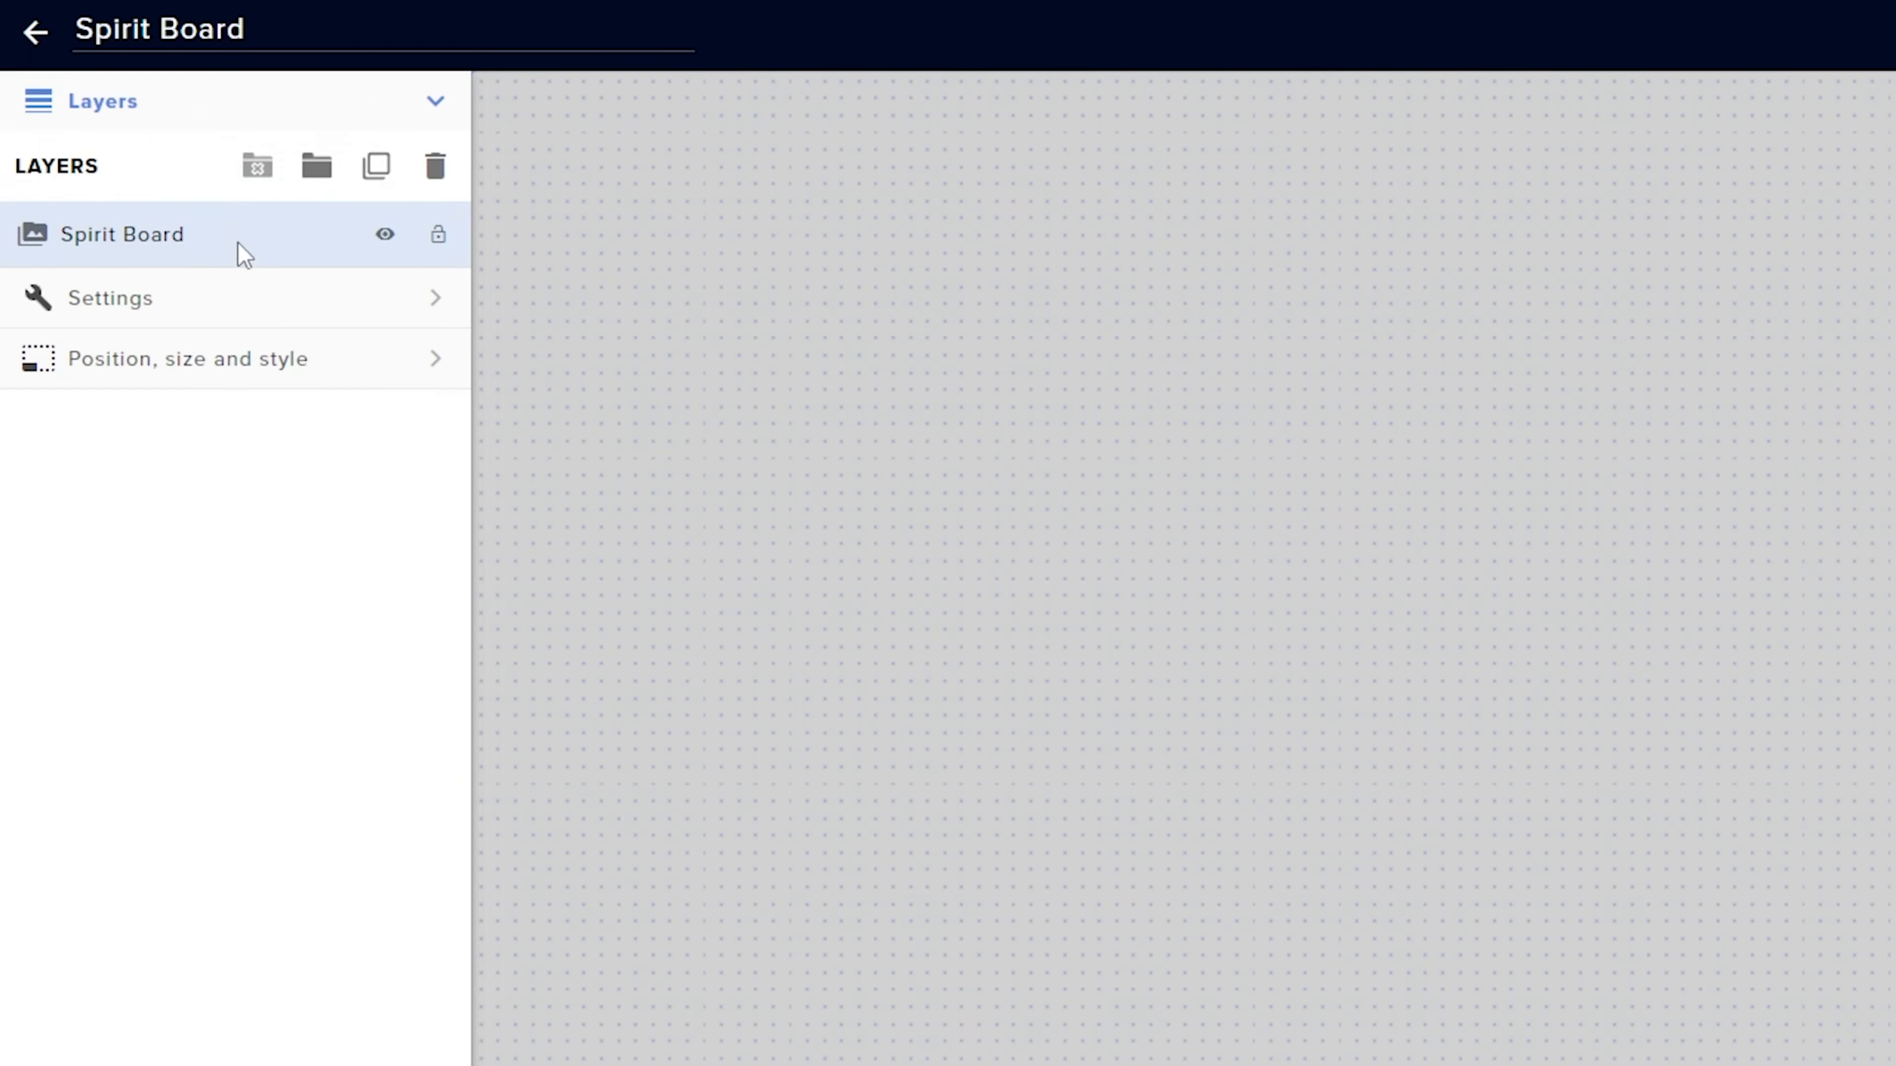
Open the Spirit Board follower alert's Main Options and set the theme to Bewitched Blue.
left_click(125, 301)
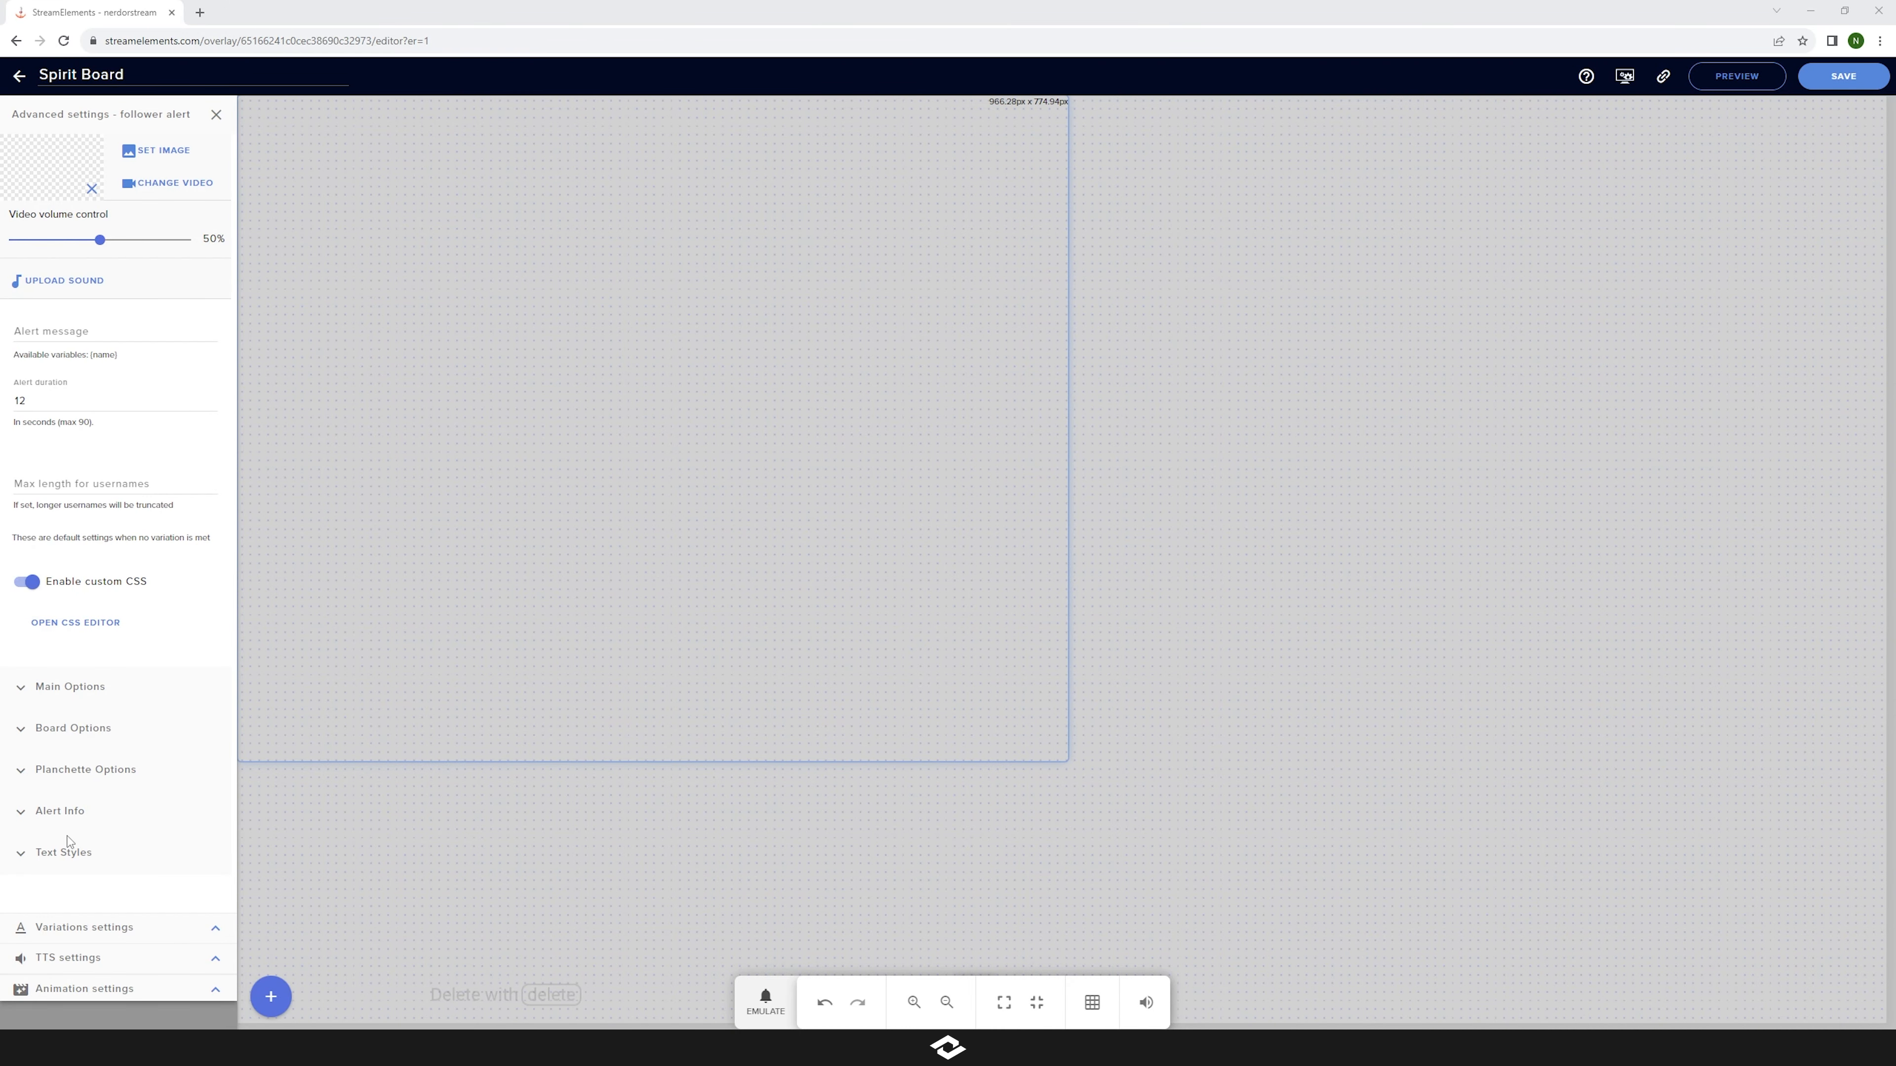
left_click(55, 404)
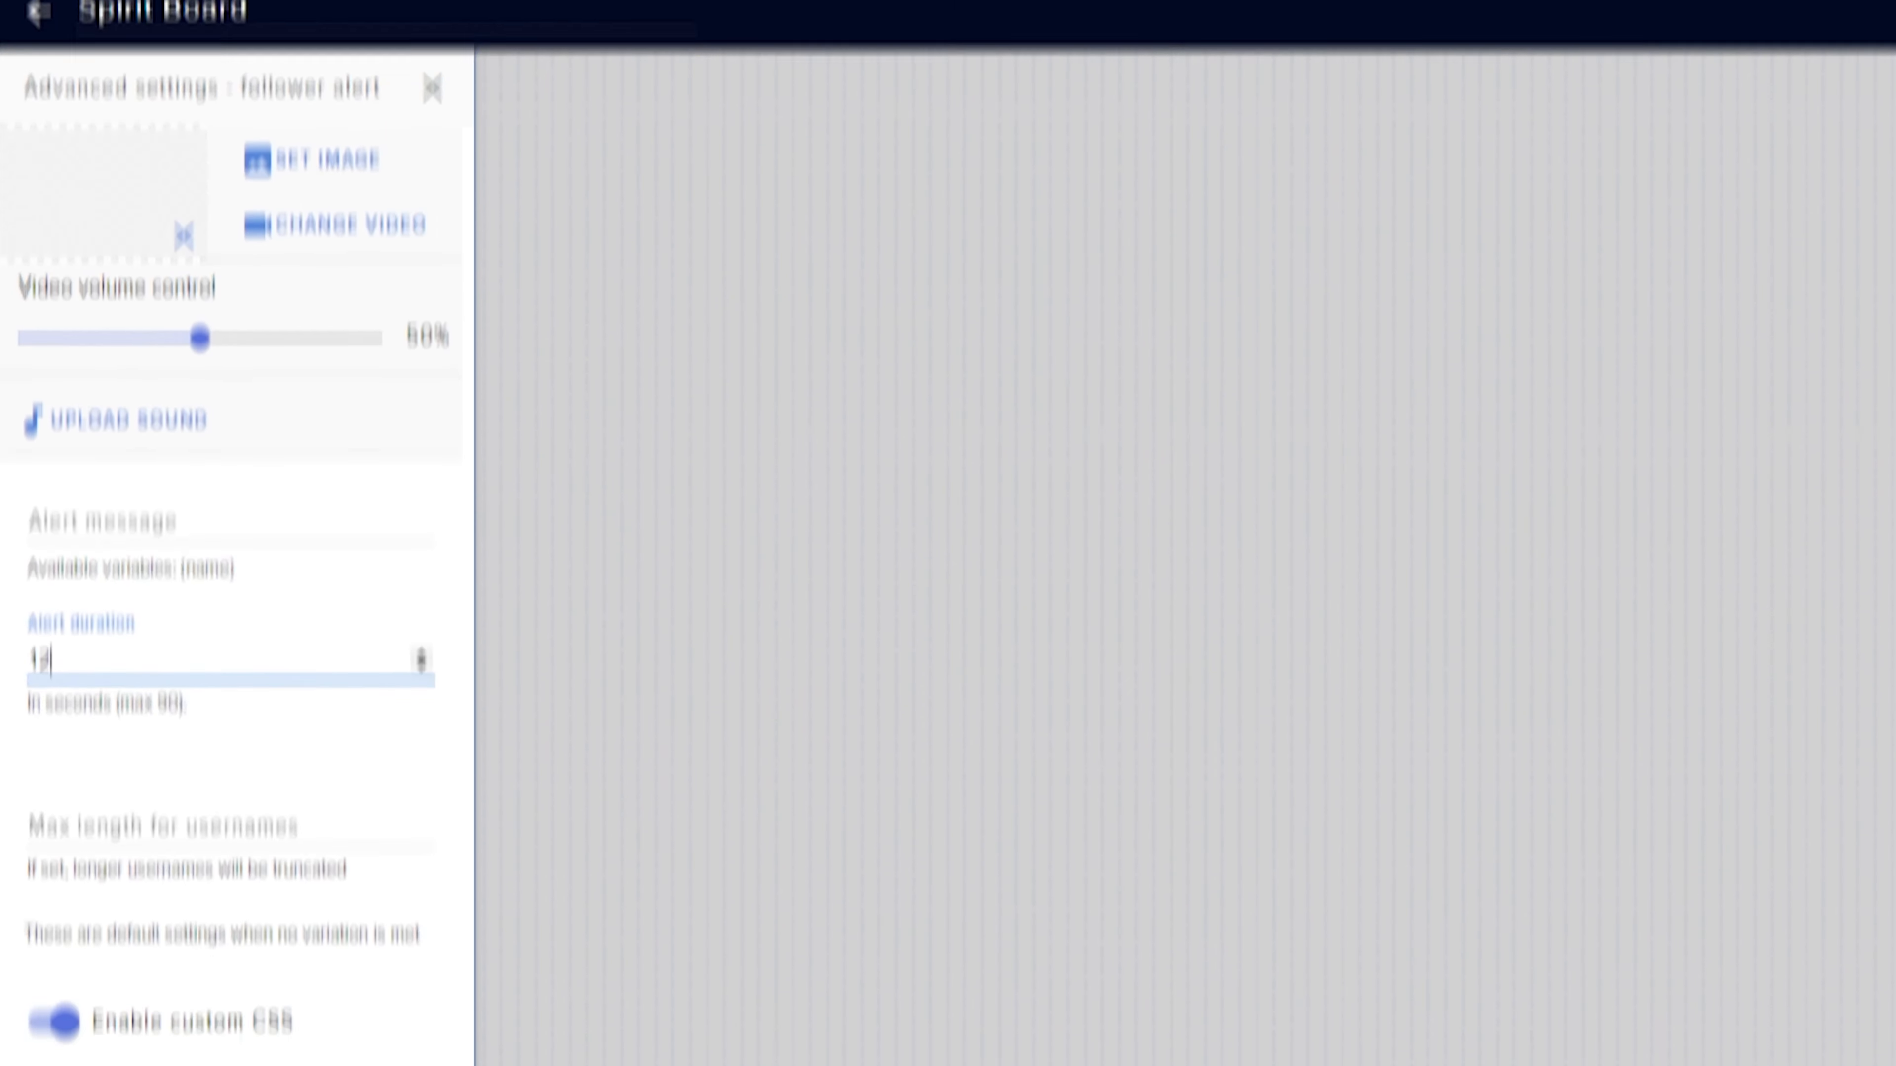
left_click(50, 781)
scroll(328, 613, "down", 3)
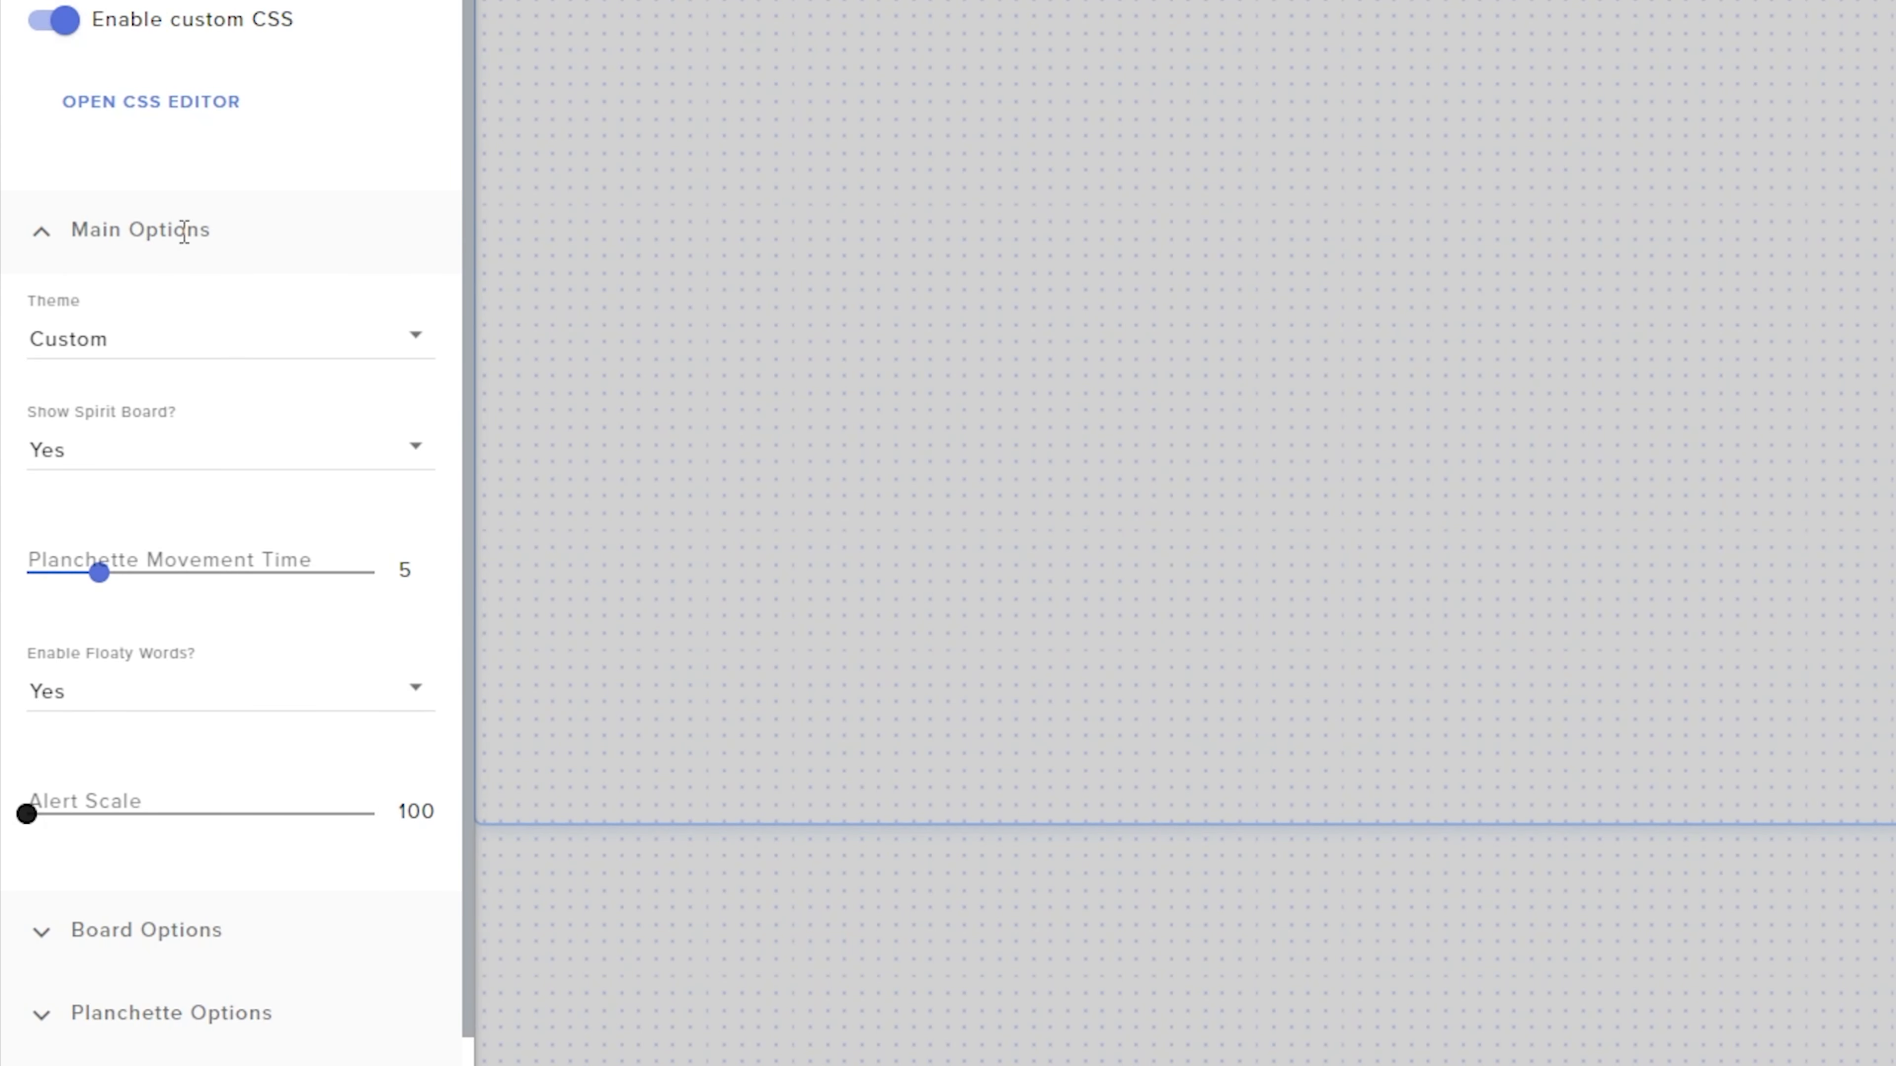
left_click(174, 350)
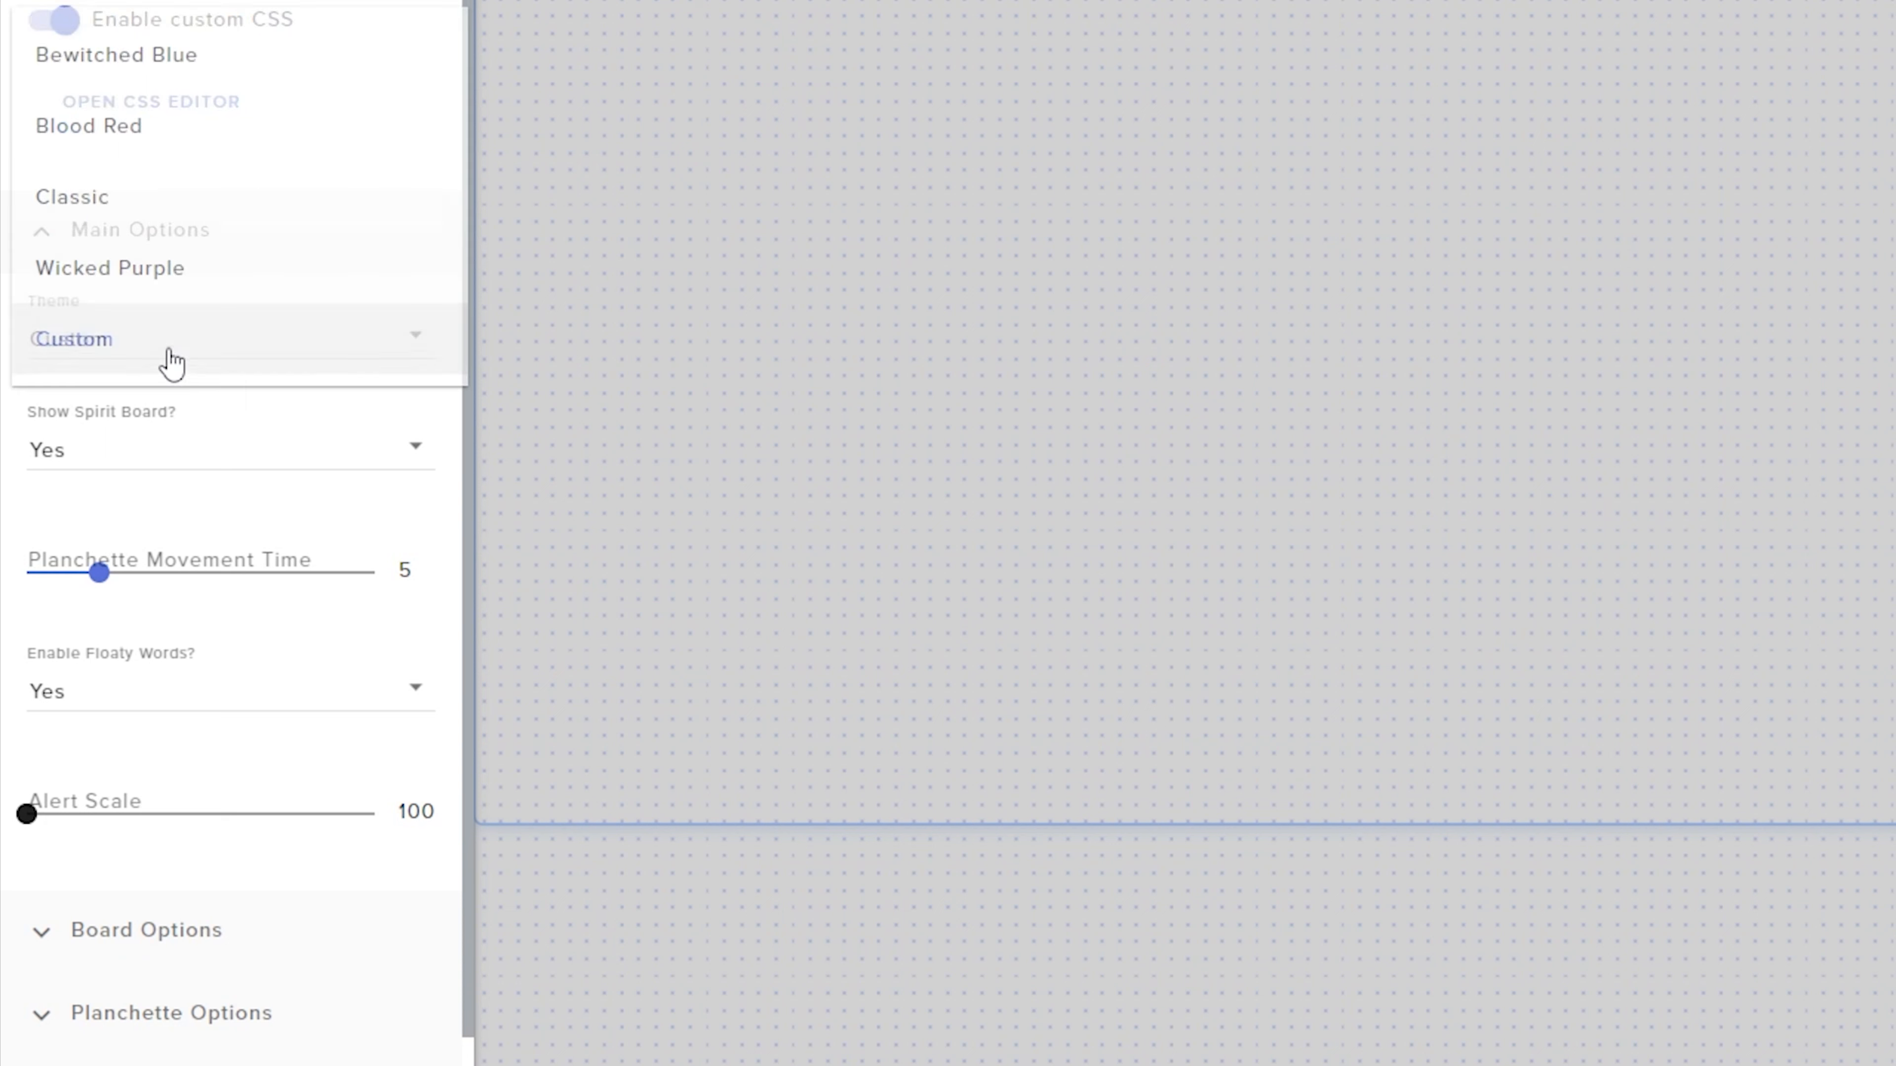
left_click(170, 69)
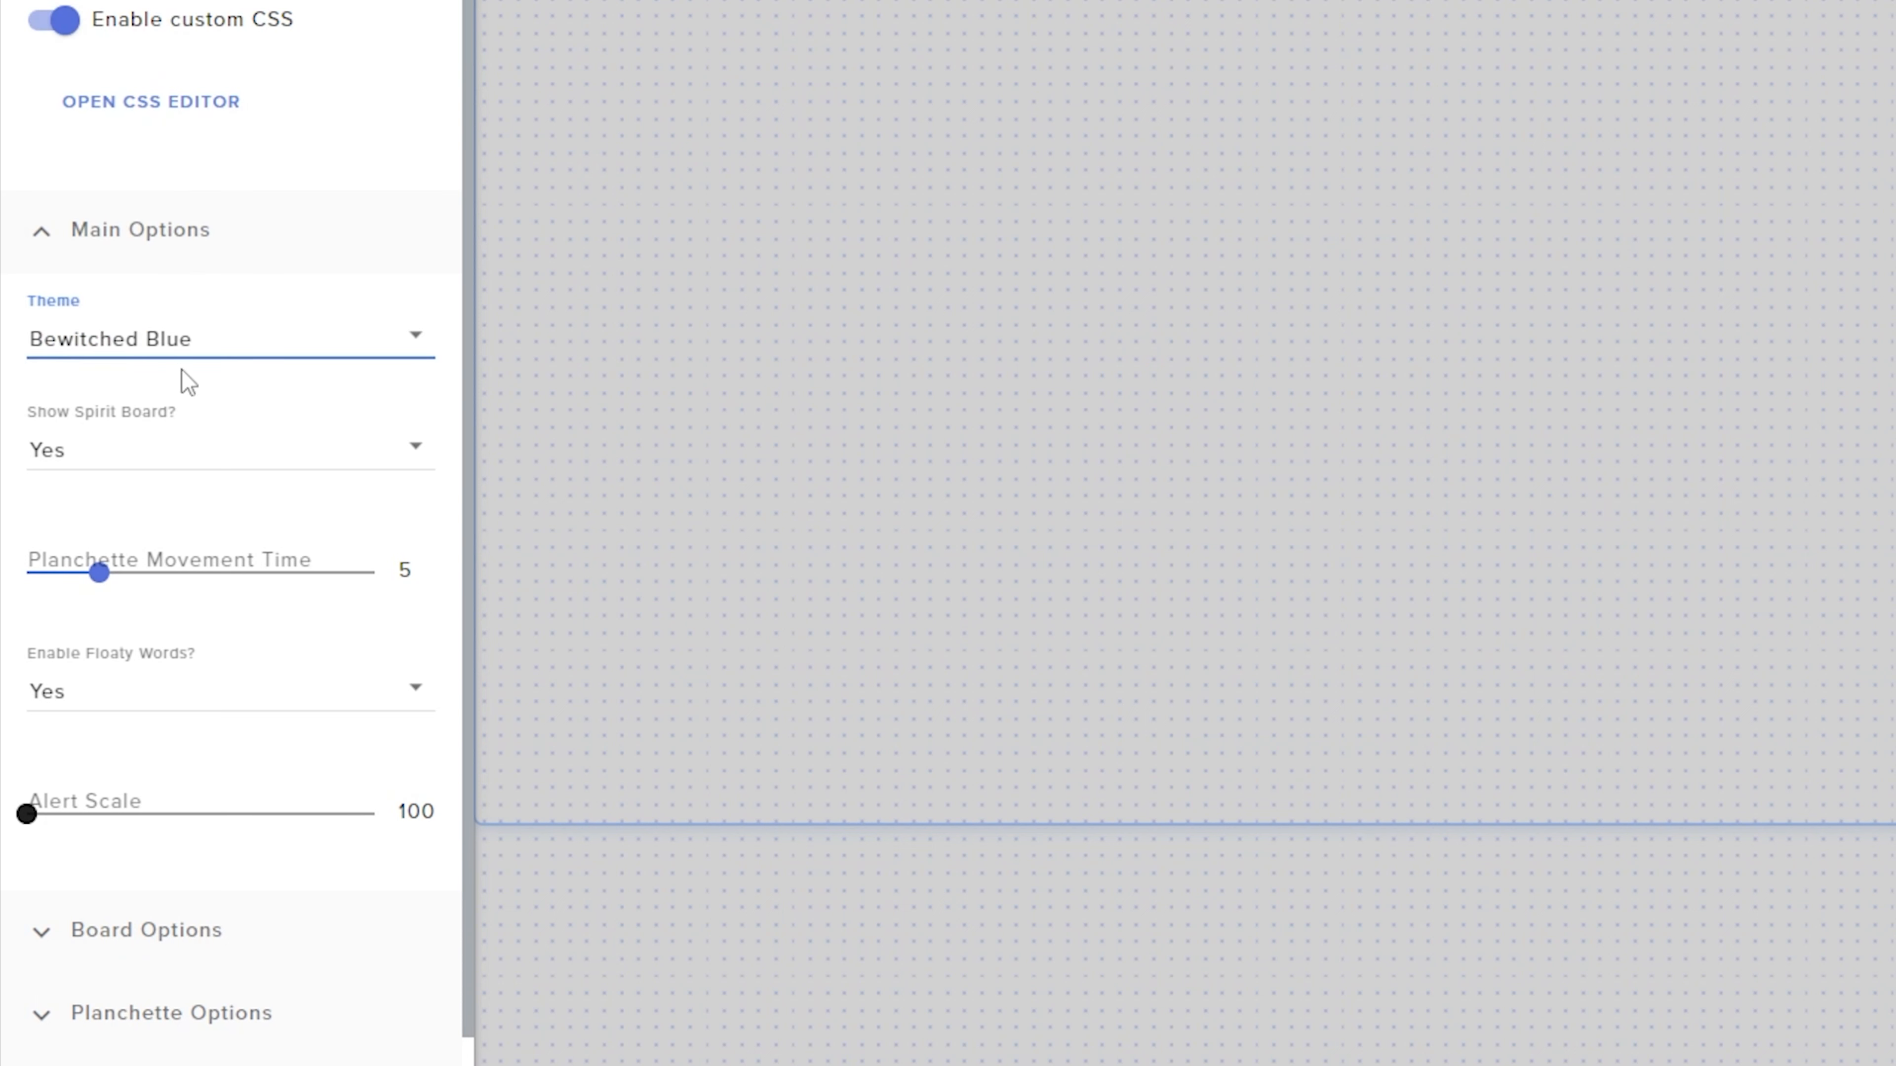
Set the follower alert's theme to Blood Red and emulate a follower event to preview it.
left_click(173, 354)
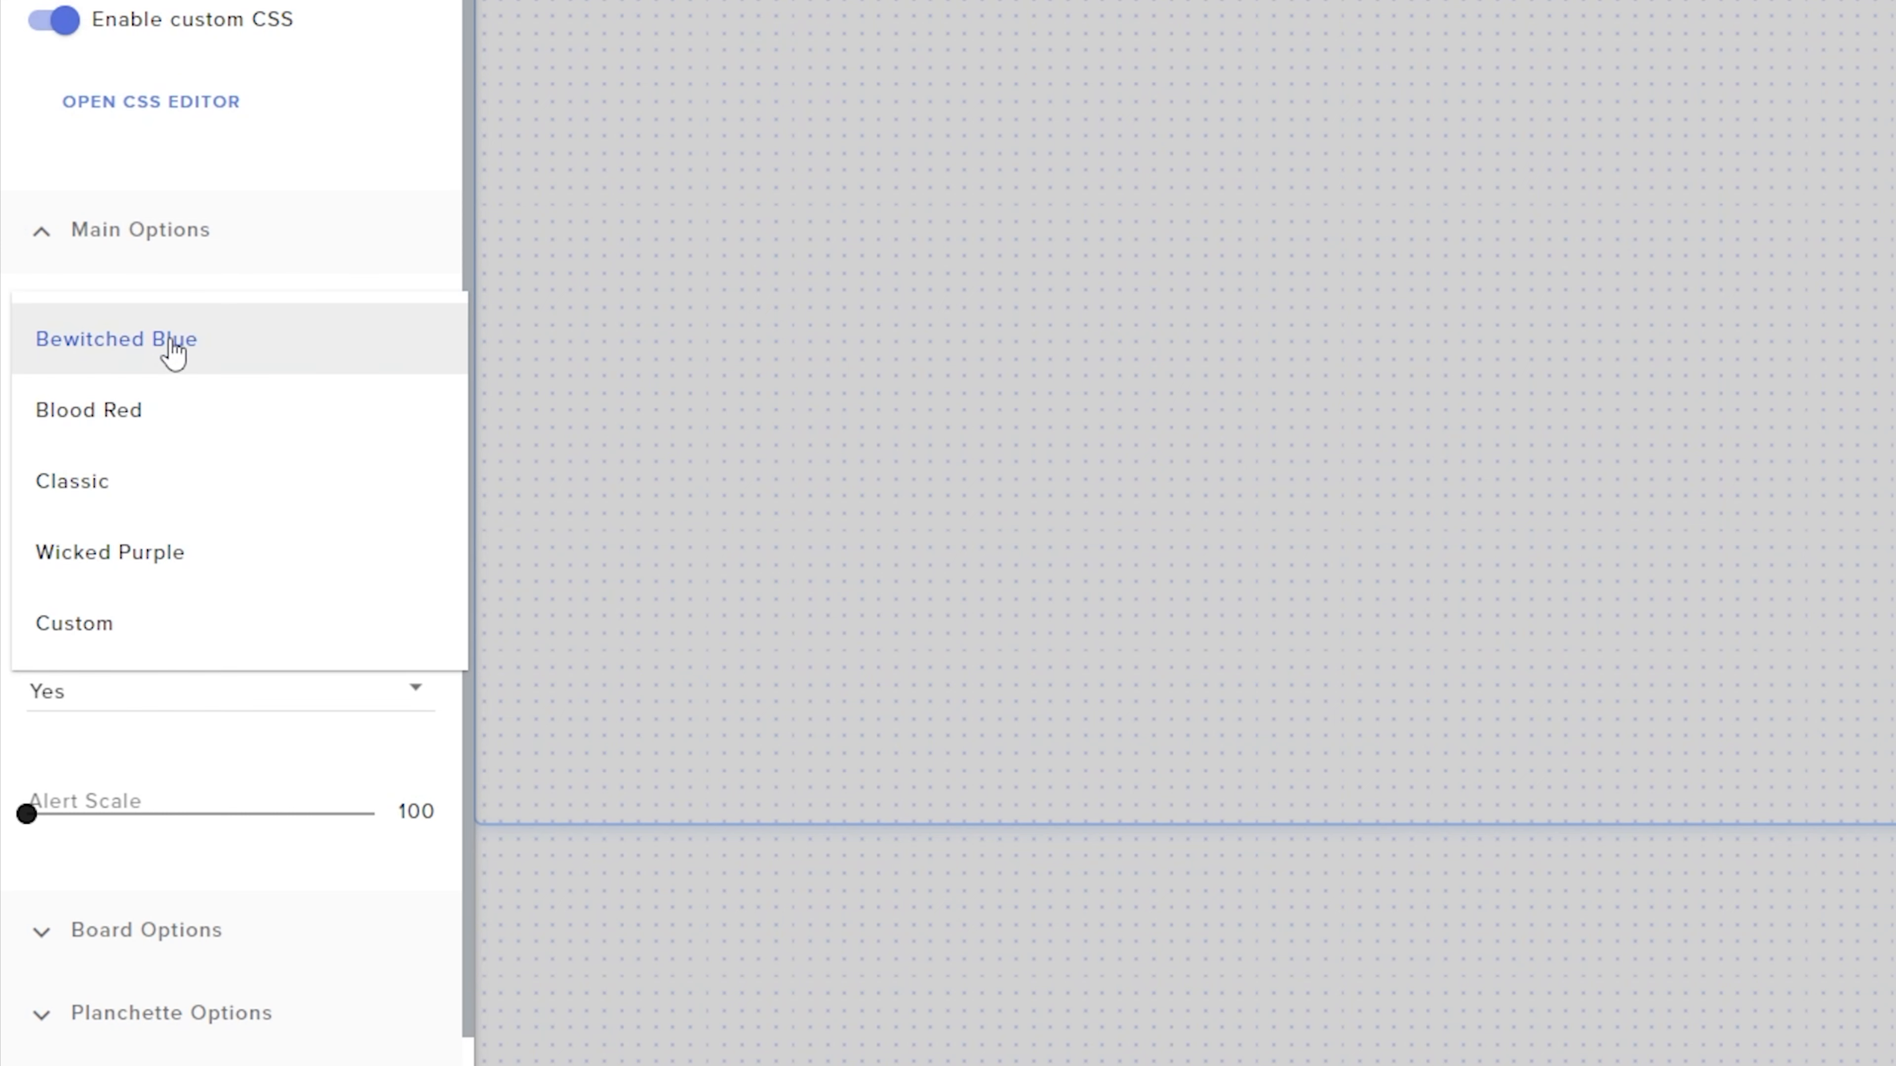
left_click(139, 424)
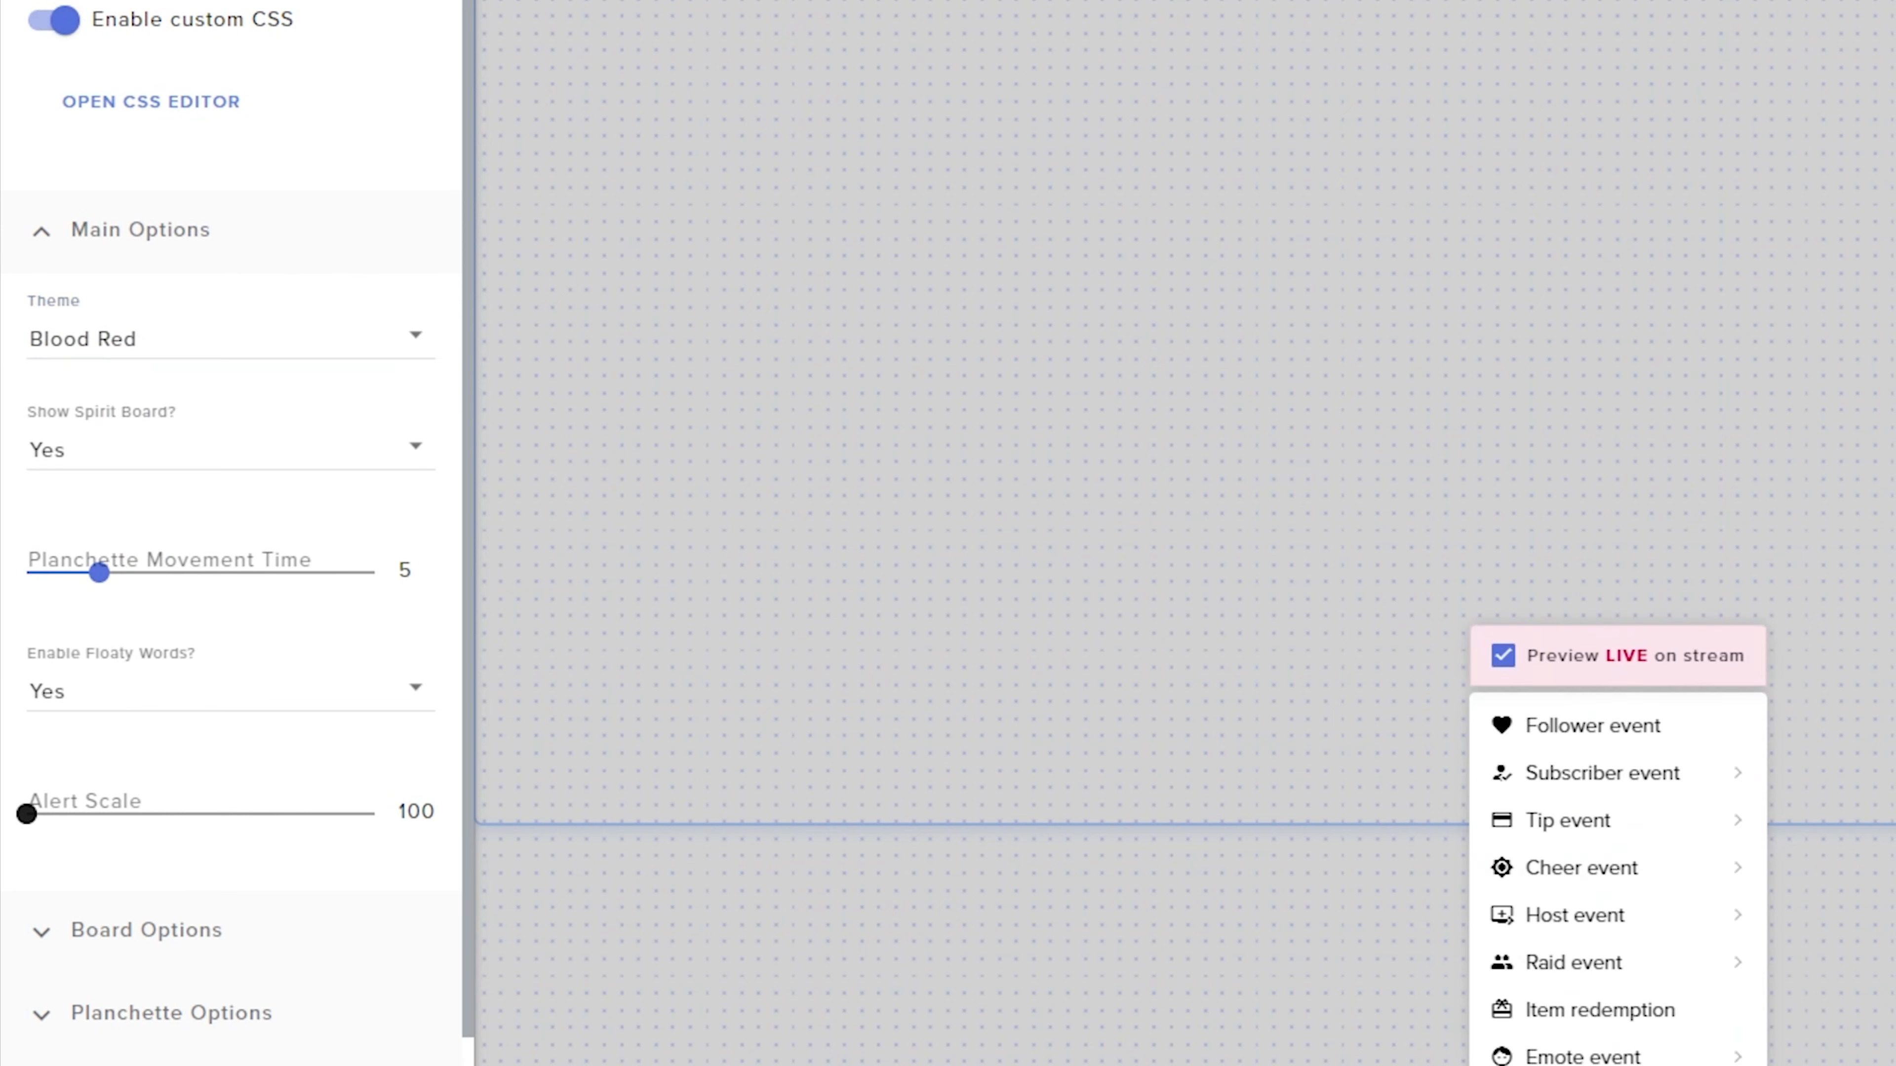
left_click(1584, 731)
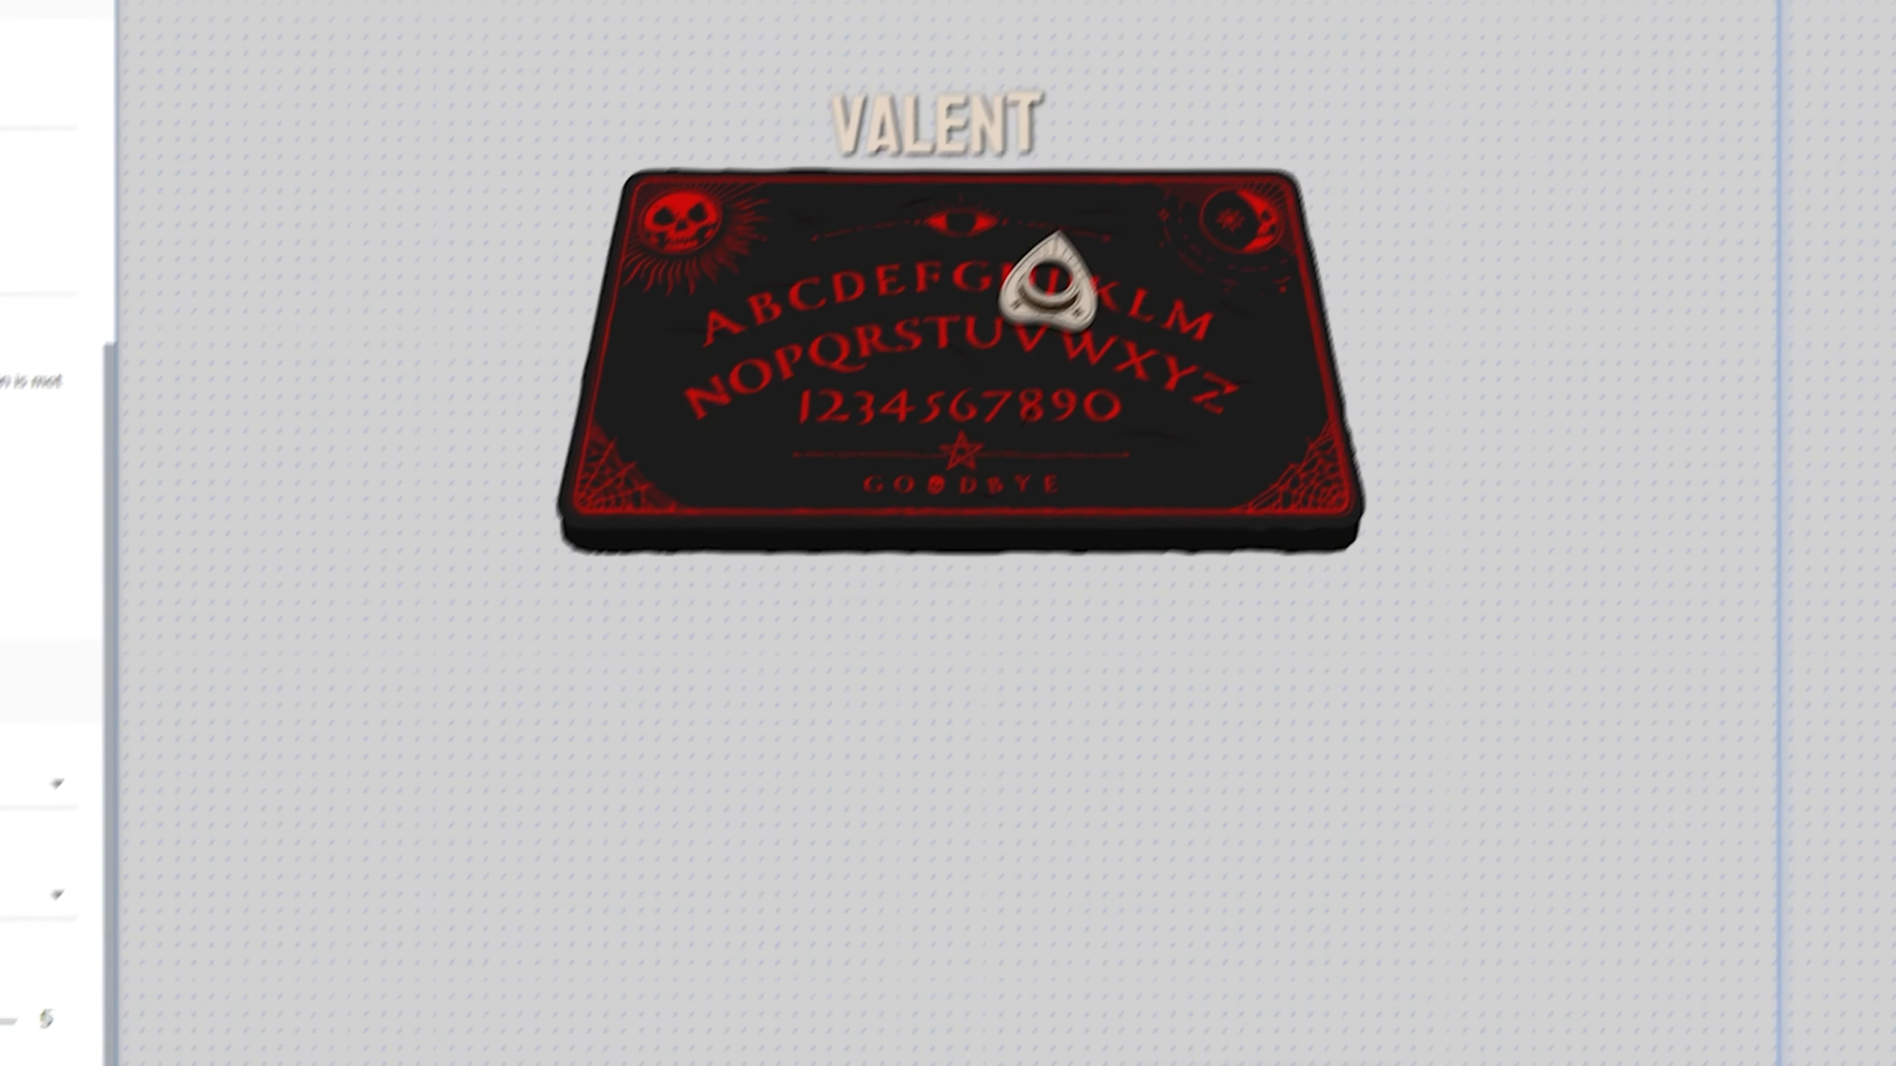
Set the follower alert's theme to Custom.
left_click(199, 351)
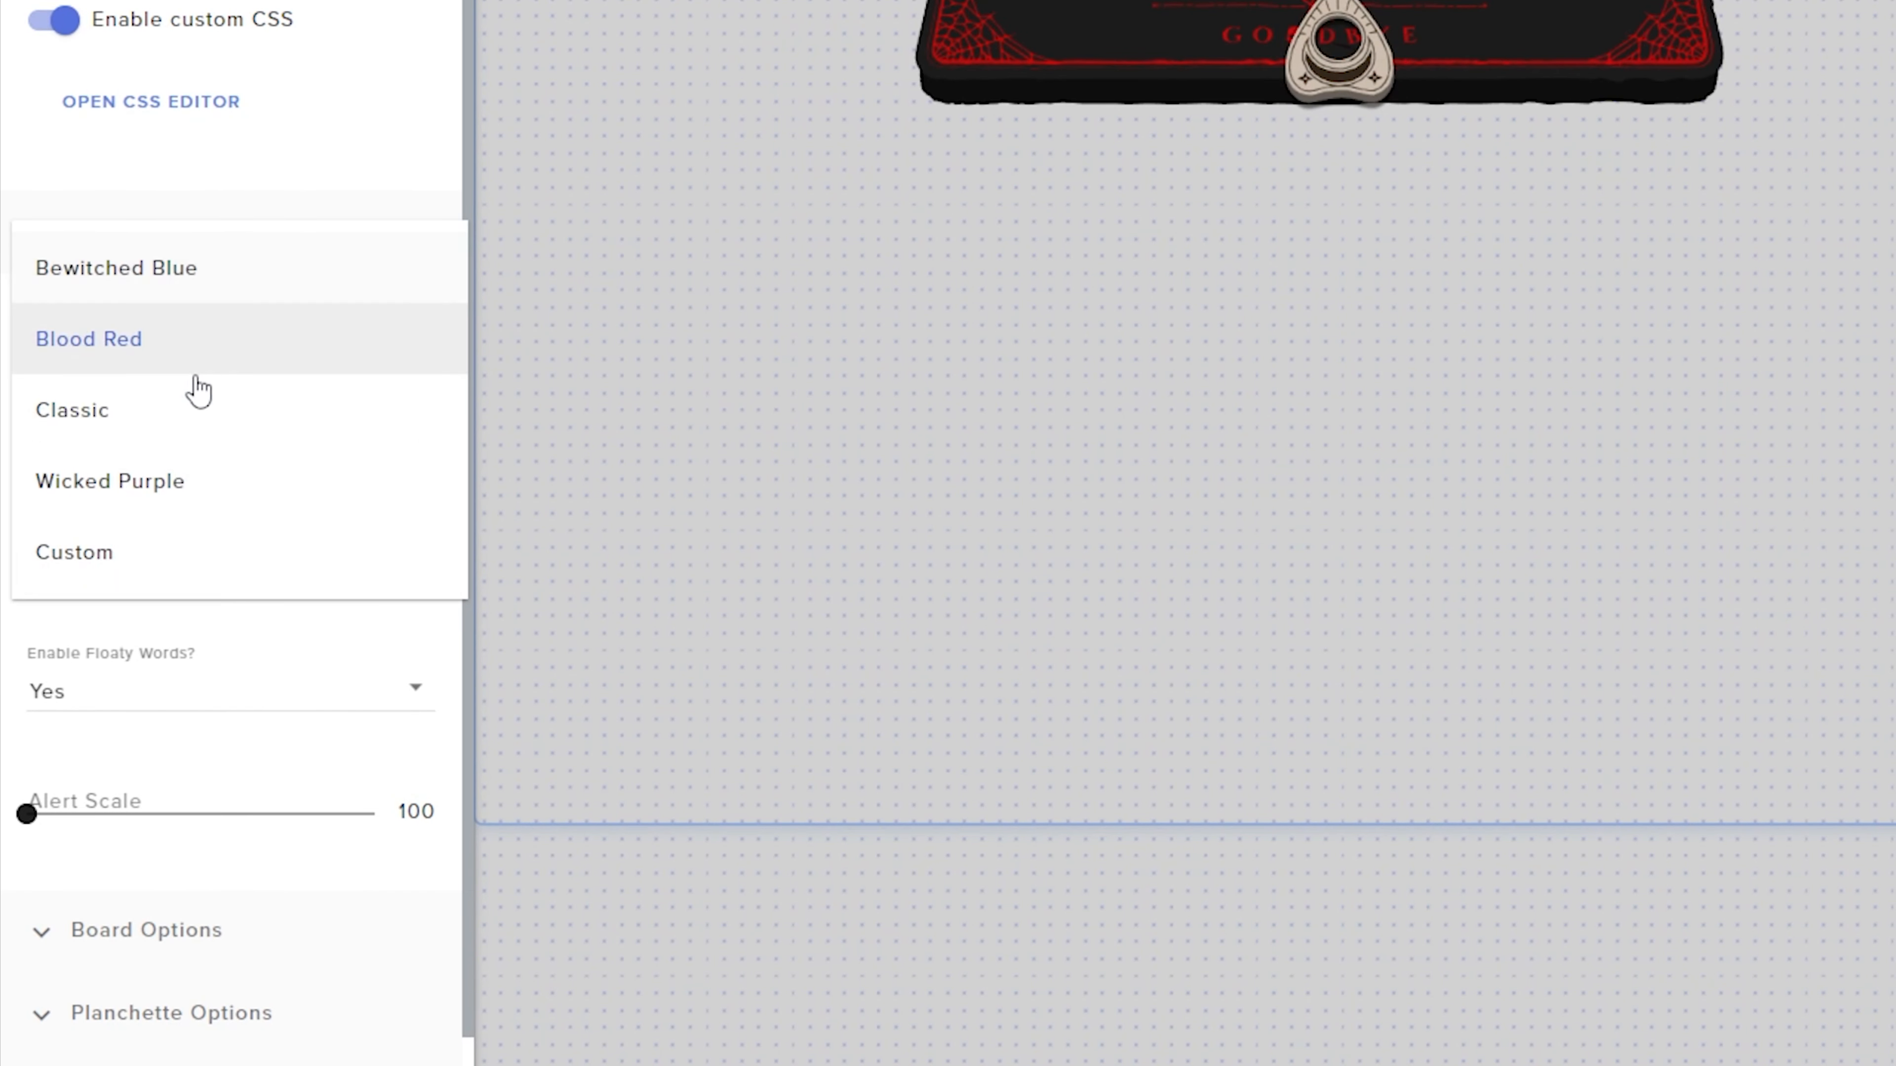
left_click(173, 551)
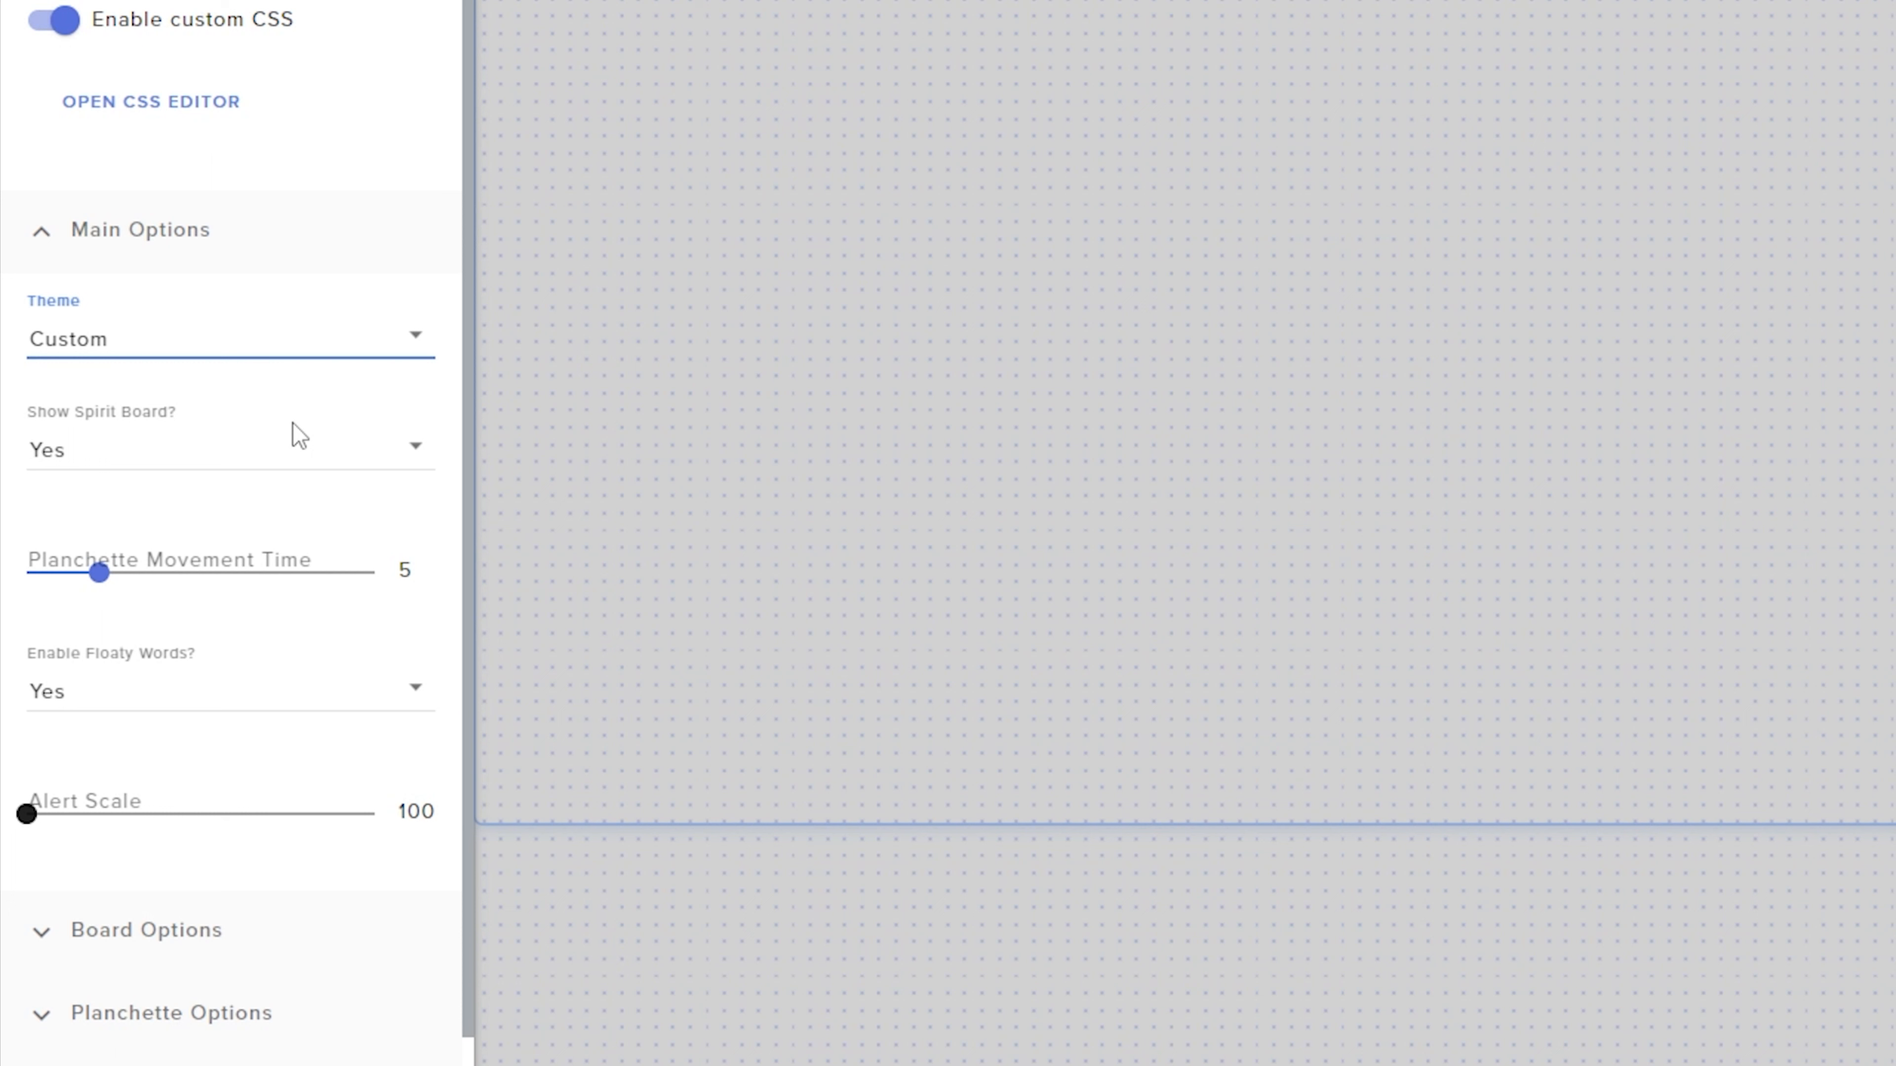
Preview a follower event with Show Spirit Board set to No, and switch the option back to Yes.
left_click(259, 450)
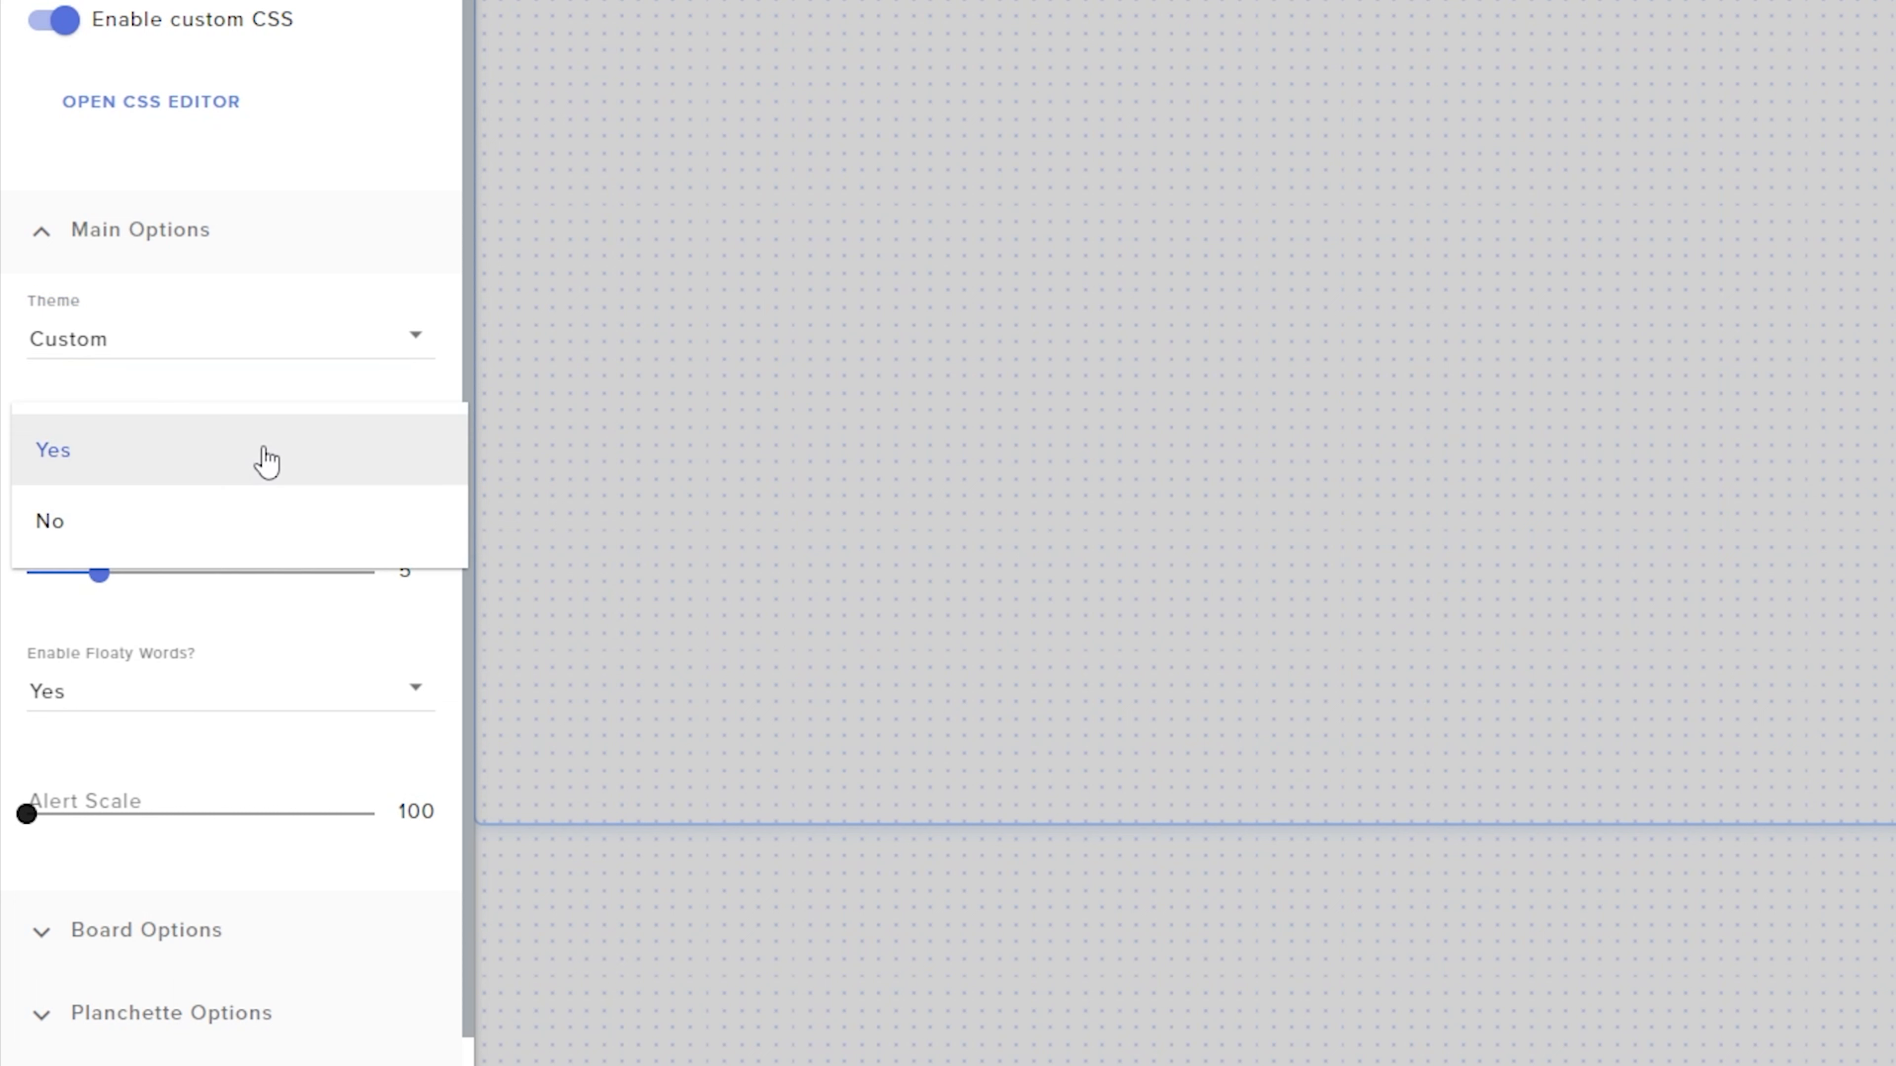
left_click(59, 536)
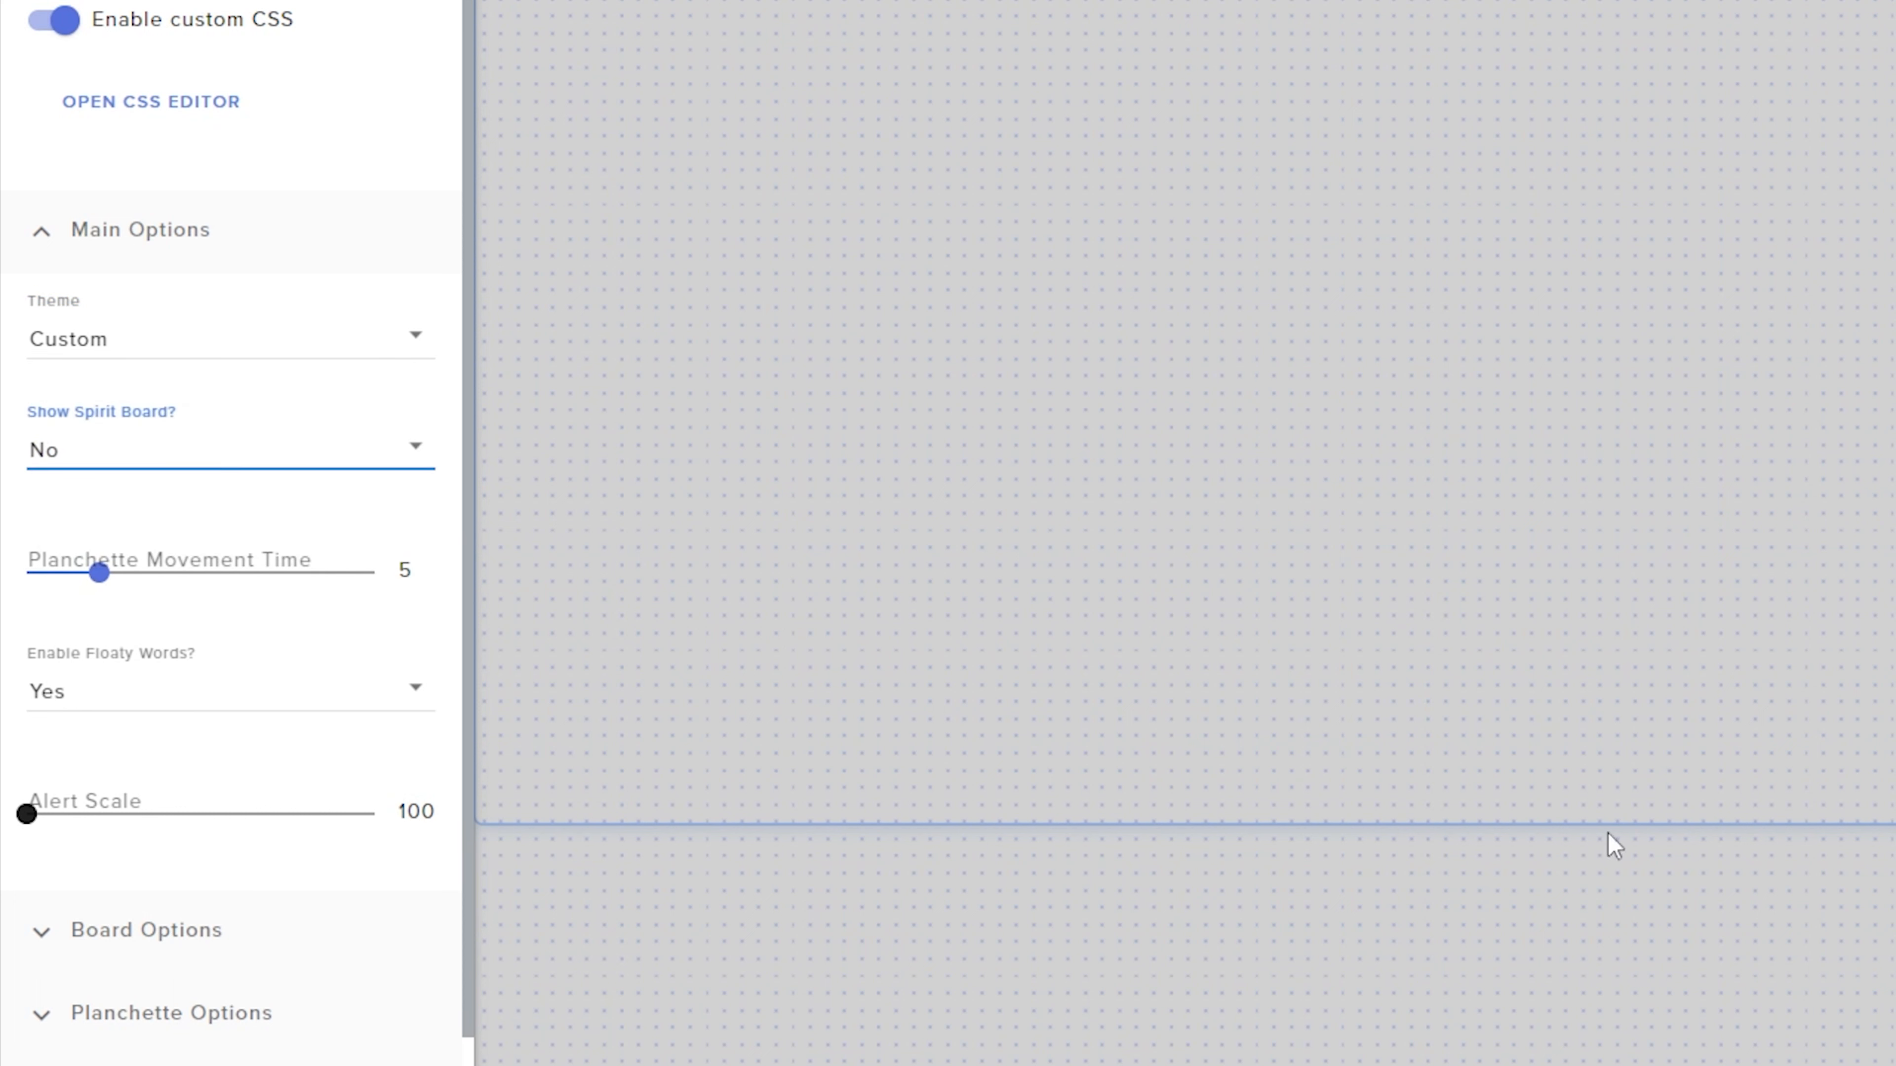
left_click(1538, 1064)
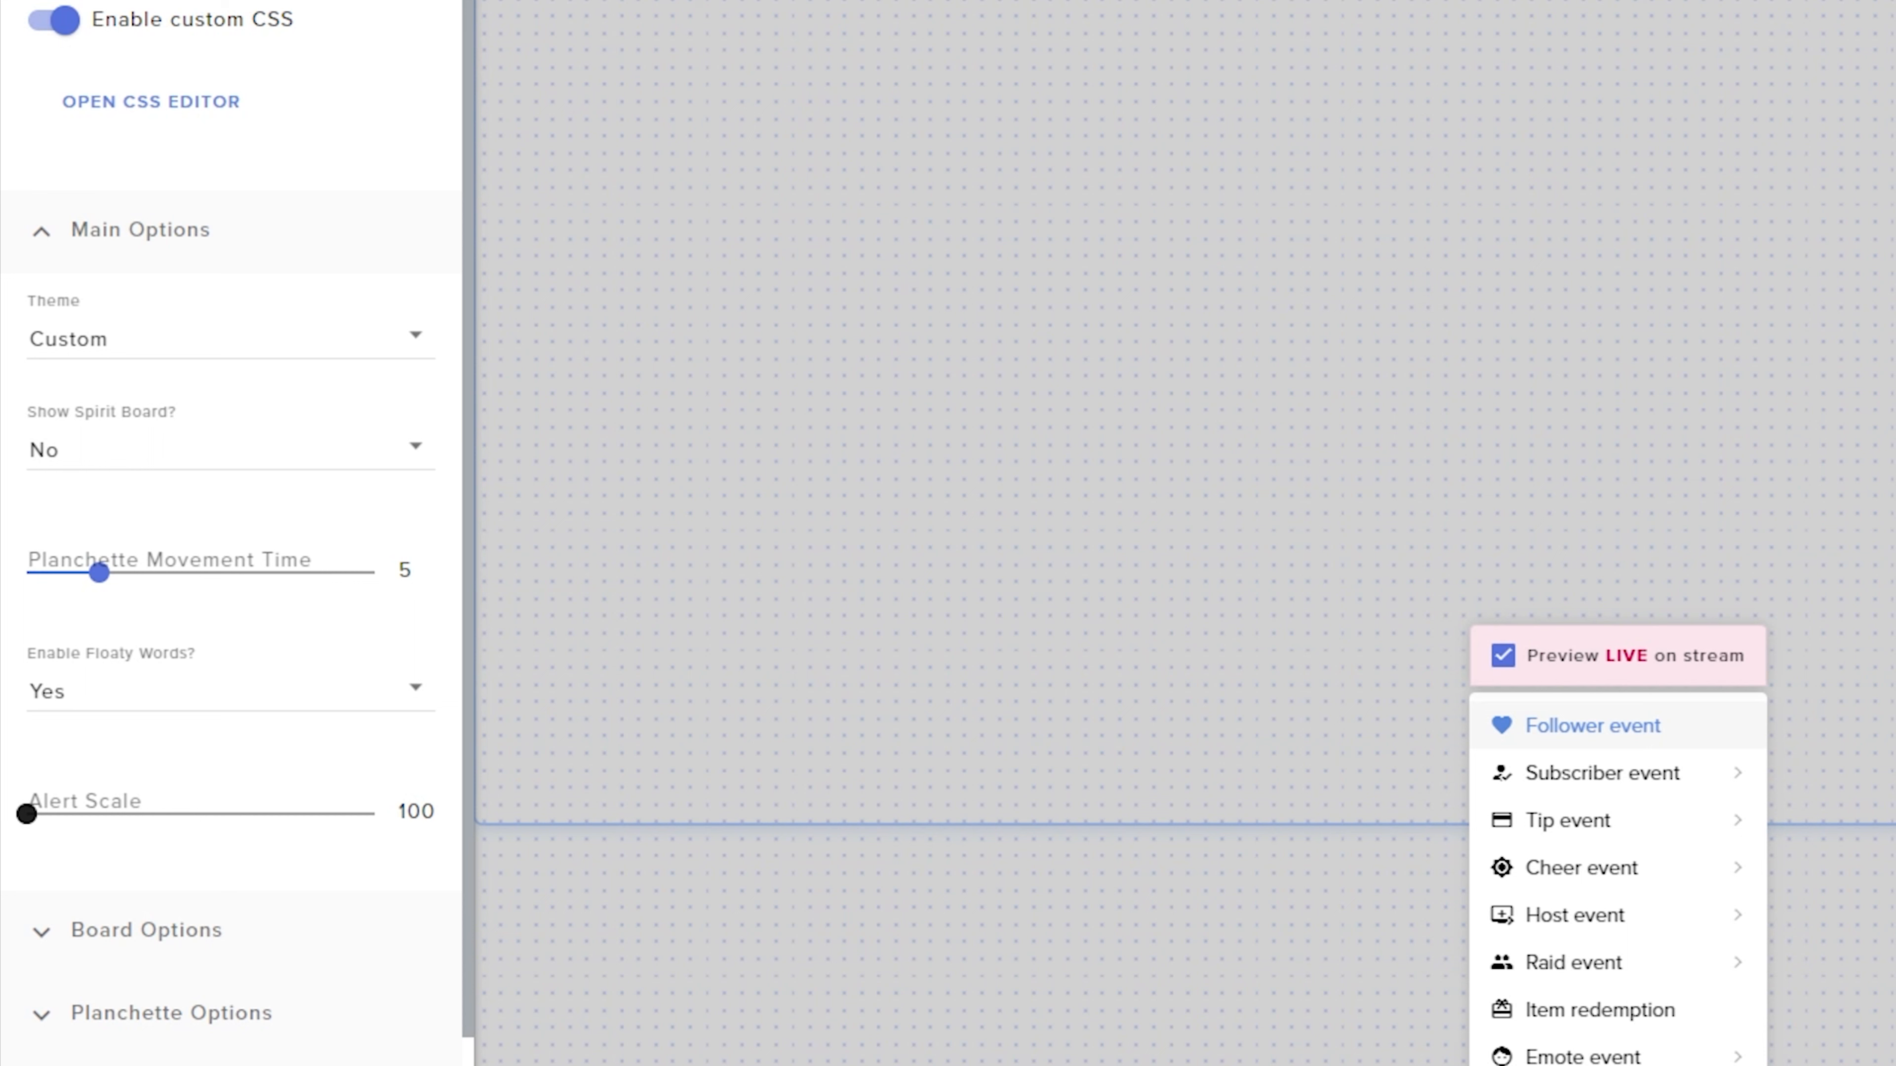
left_click(127, 457)
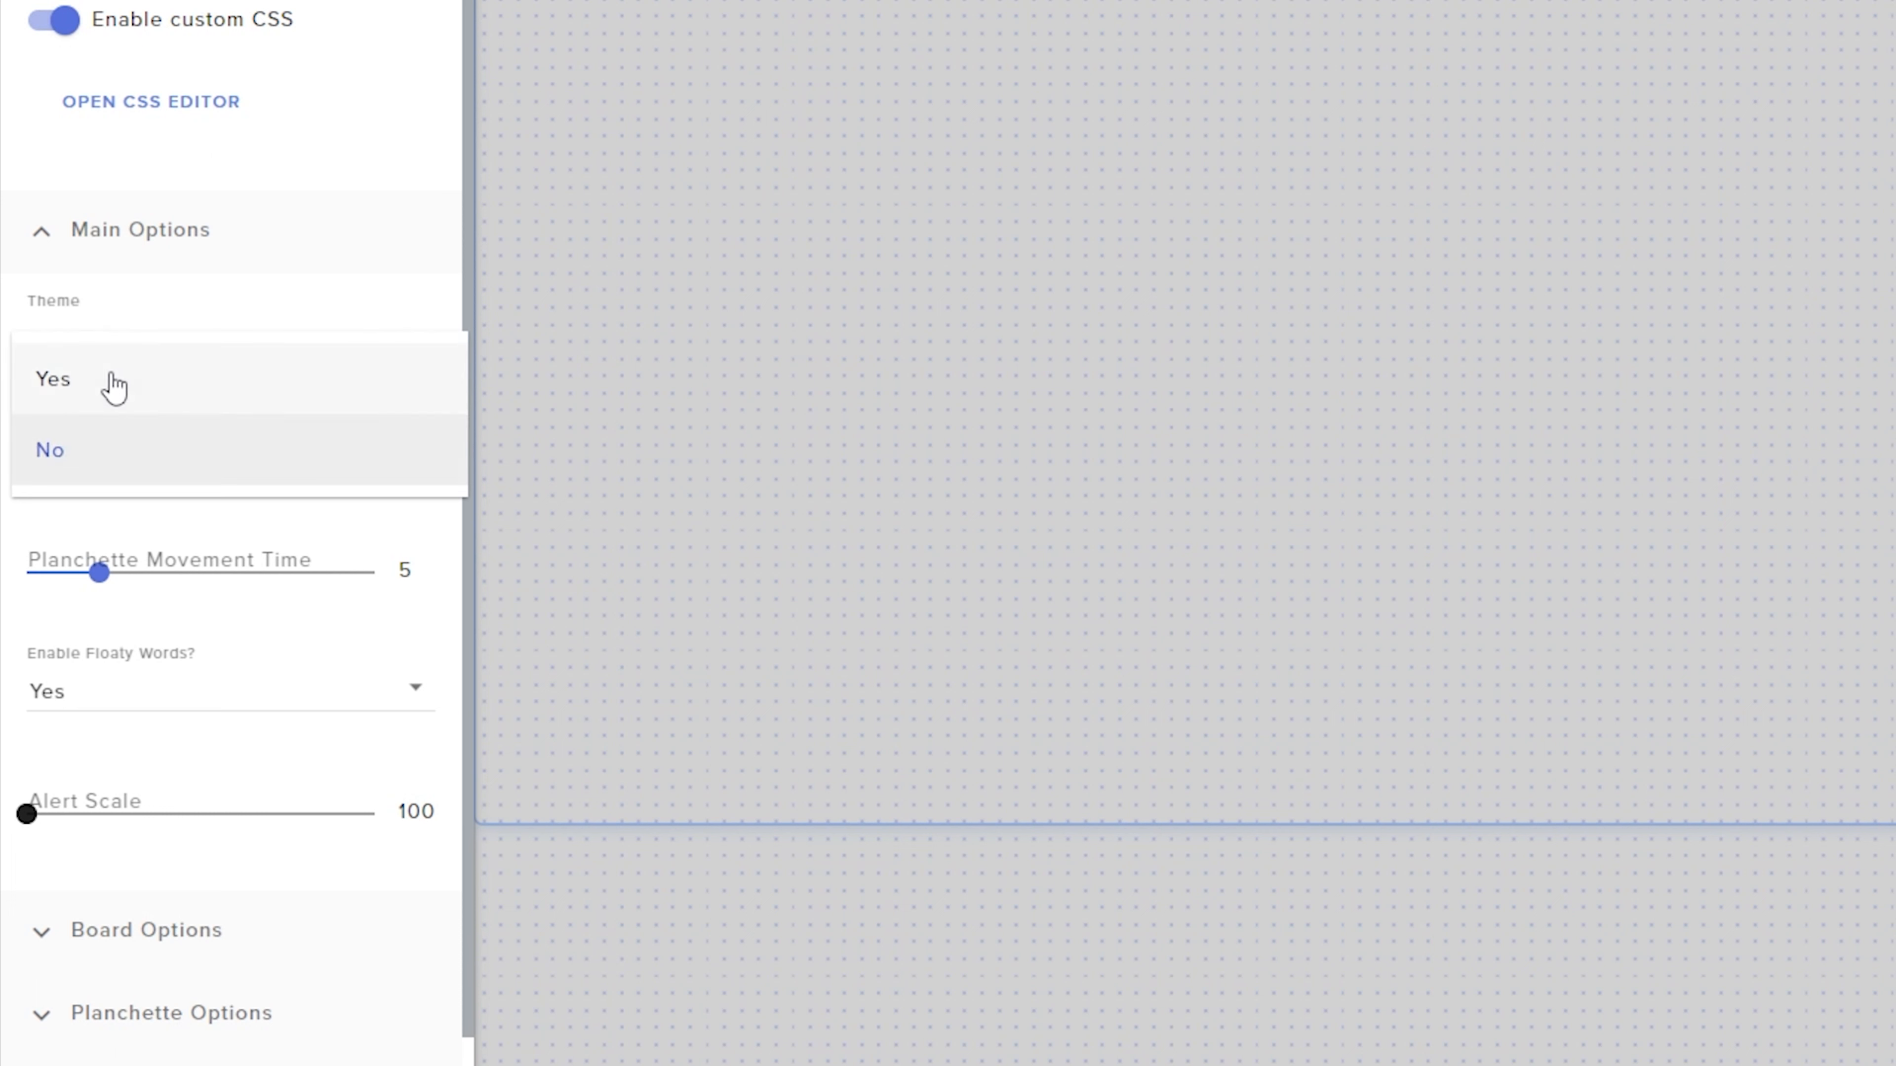
left_click(116, 392)
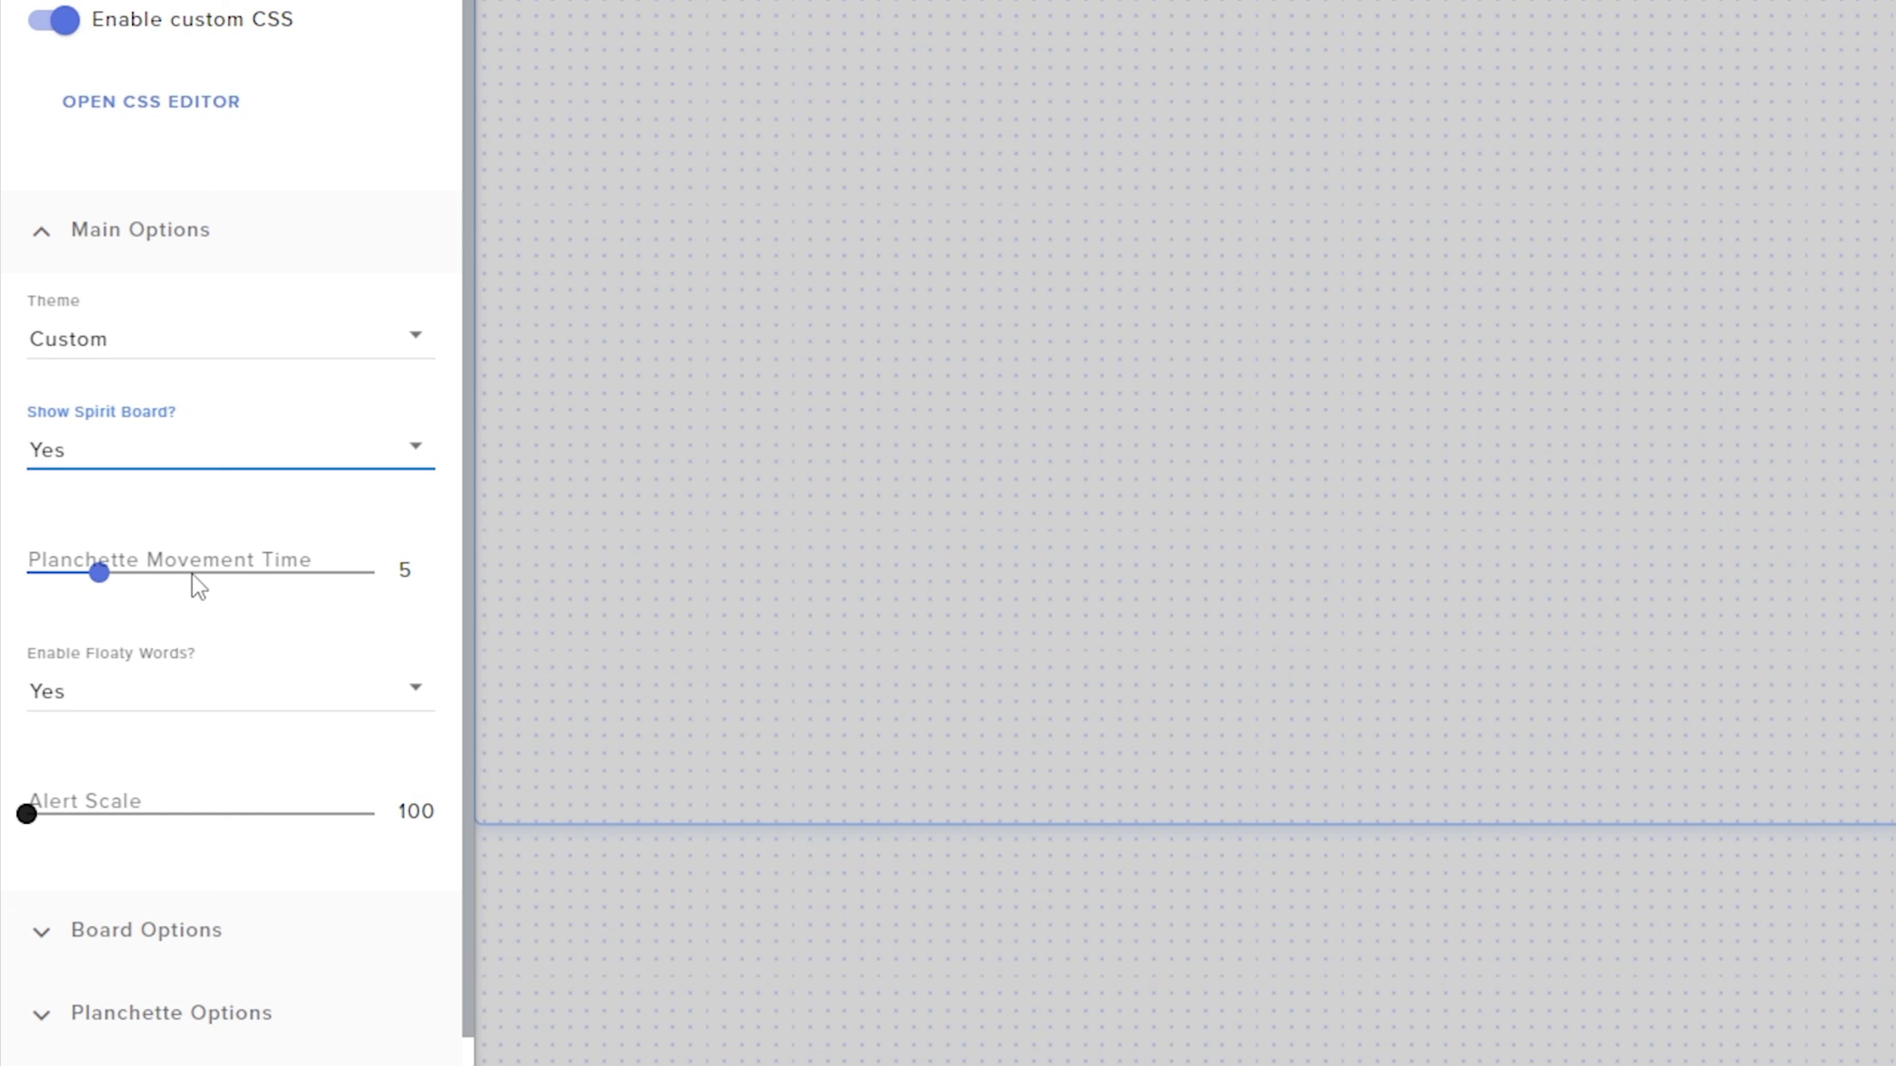
Preview a follower event with Planchette Movement Time at 1, and return the time to 5.
left_click_drag(106, 580, 14, 576)
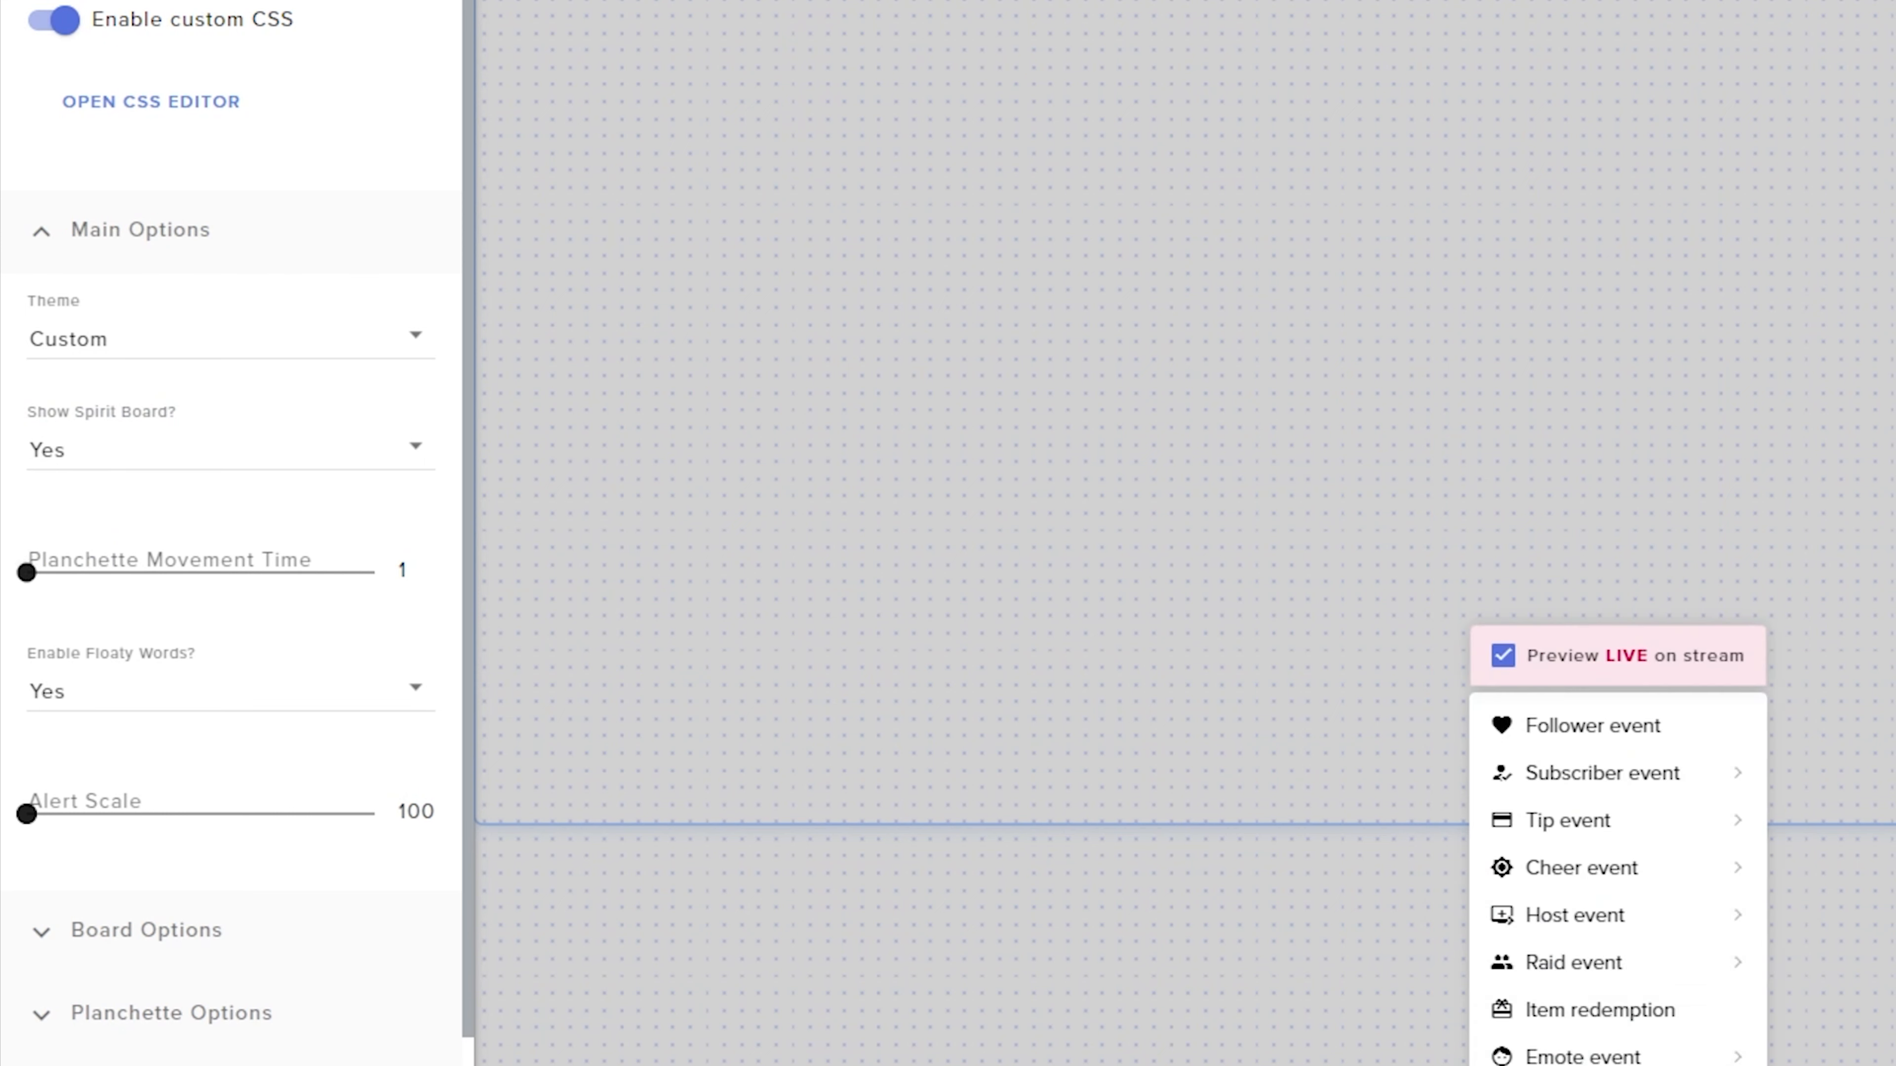
left_click(1574, 740)
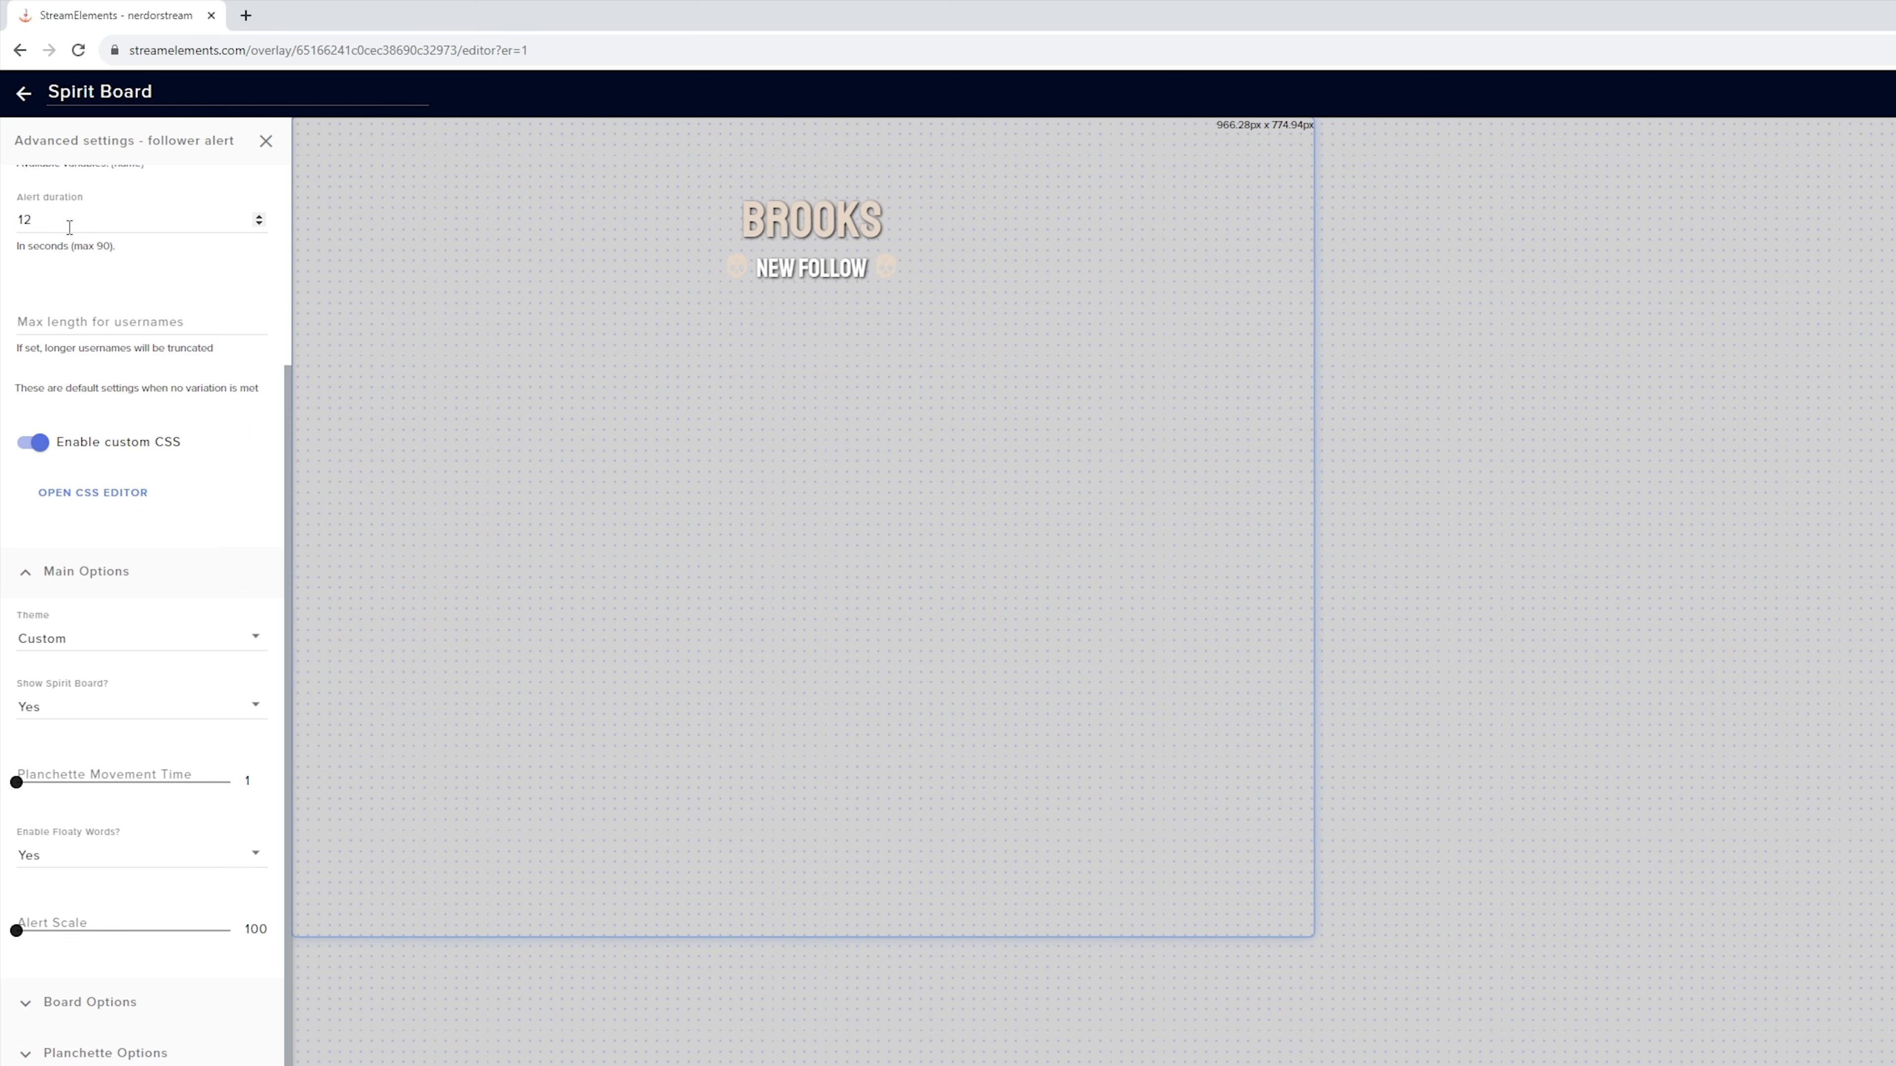
left_click(75, 782)
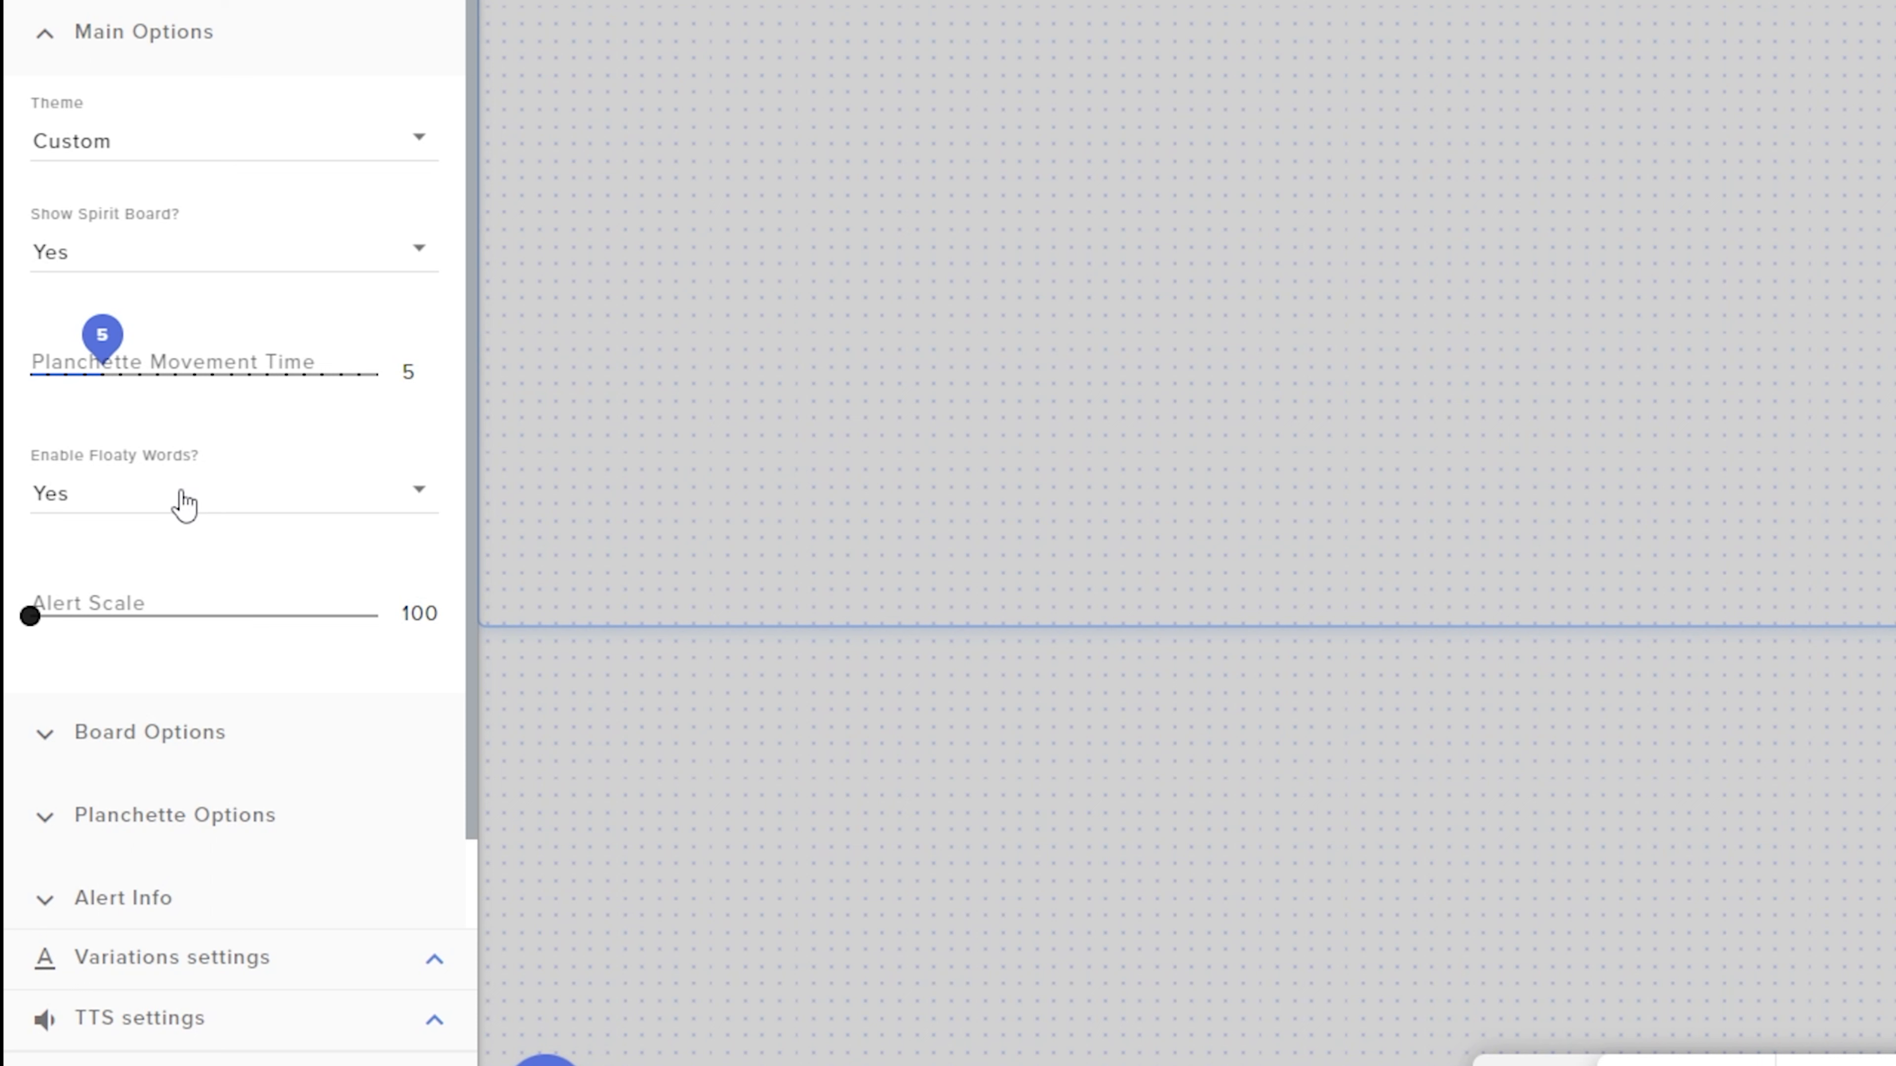
Keep Enable Floaty Words at Yes, and preview a follower event with Alert Scale raised to 200.
left_click(74, 493)
left_click(126, 504)
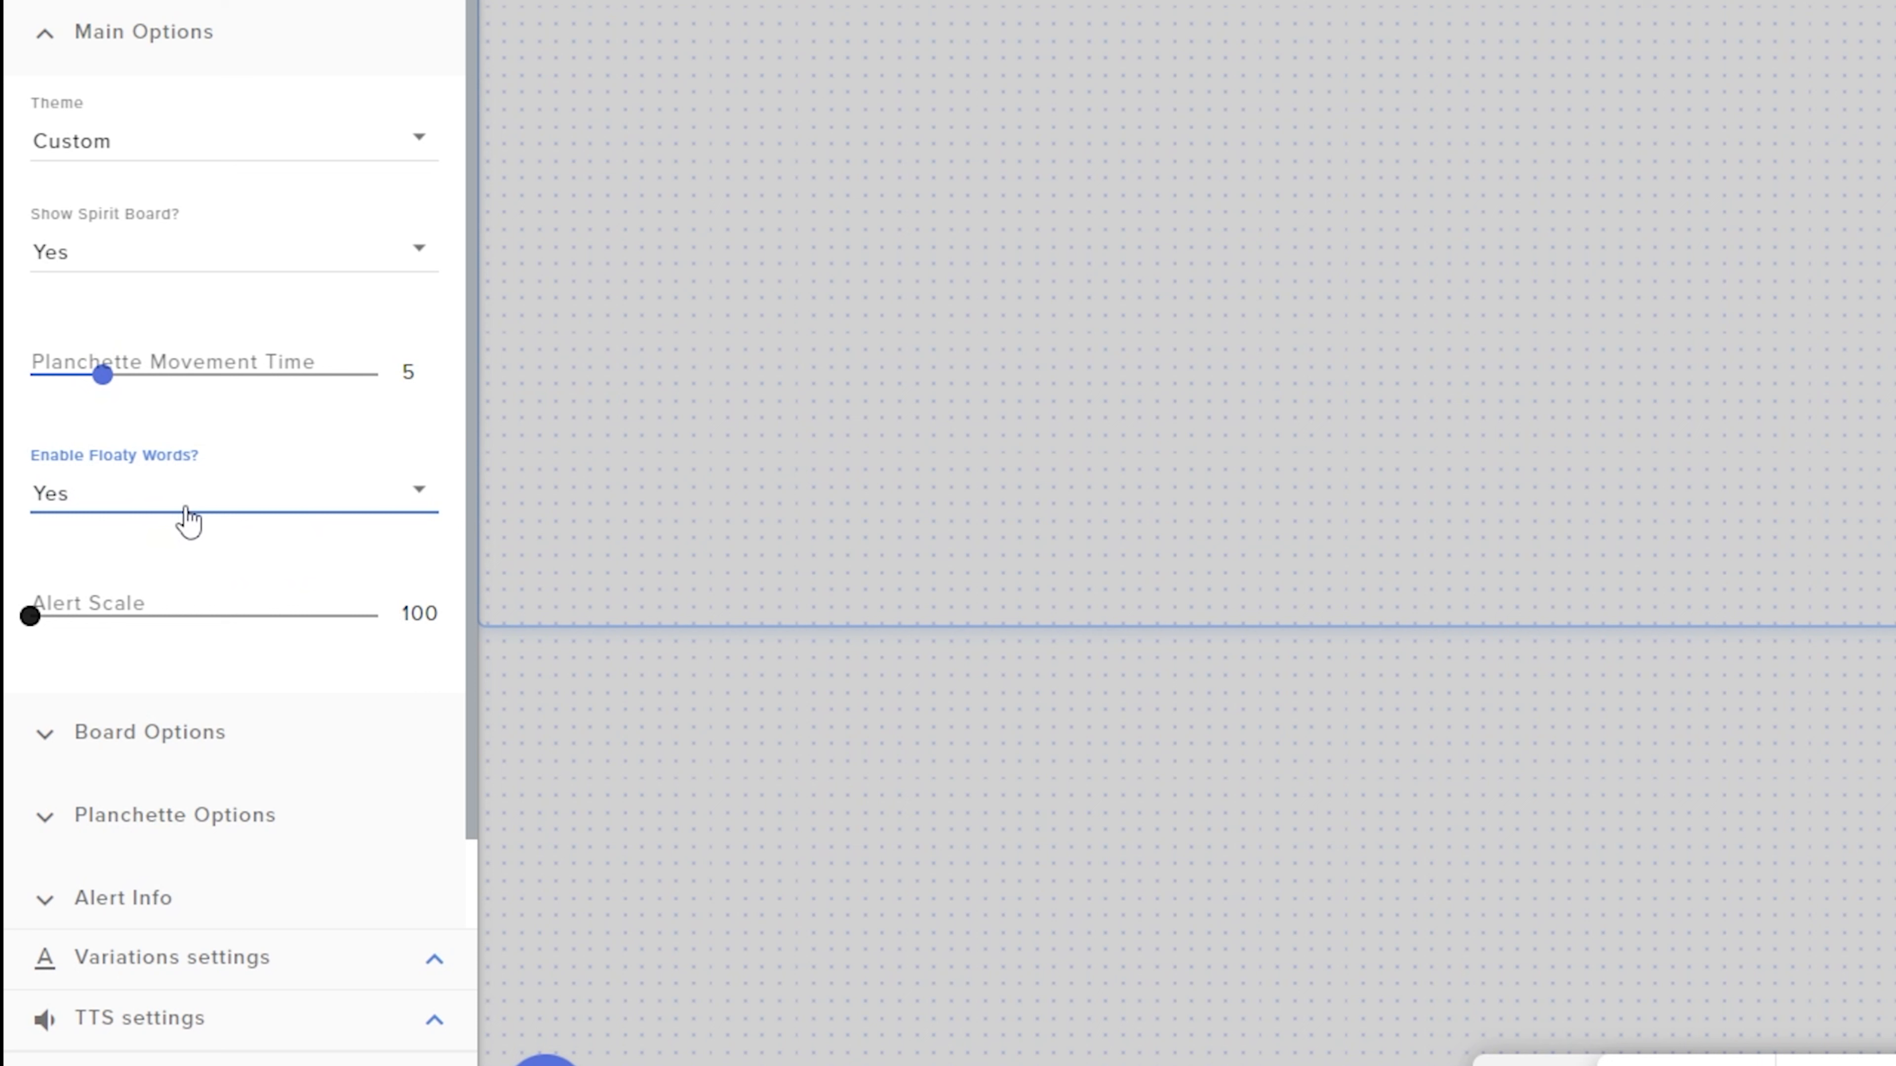
left_click_drag(42, 615, 449, 635)
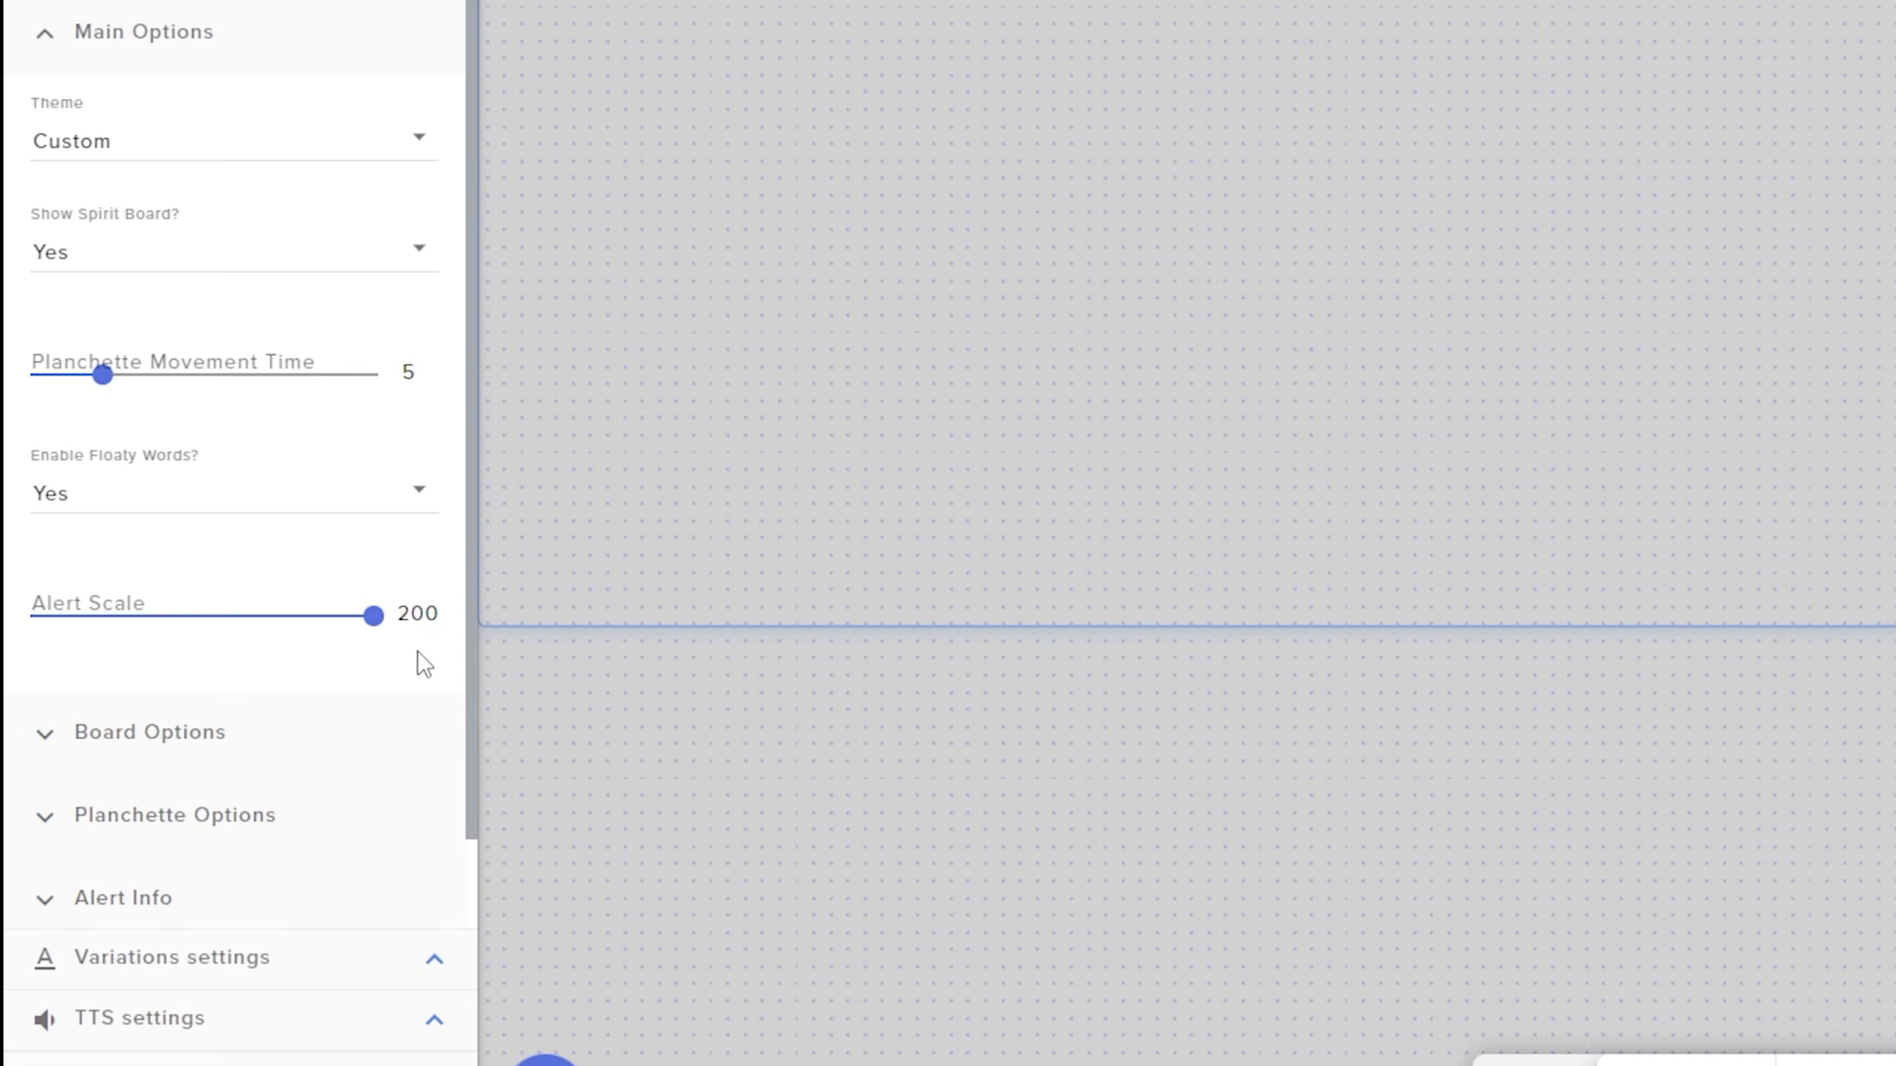
left_click(1534, 1061)
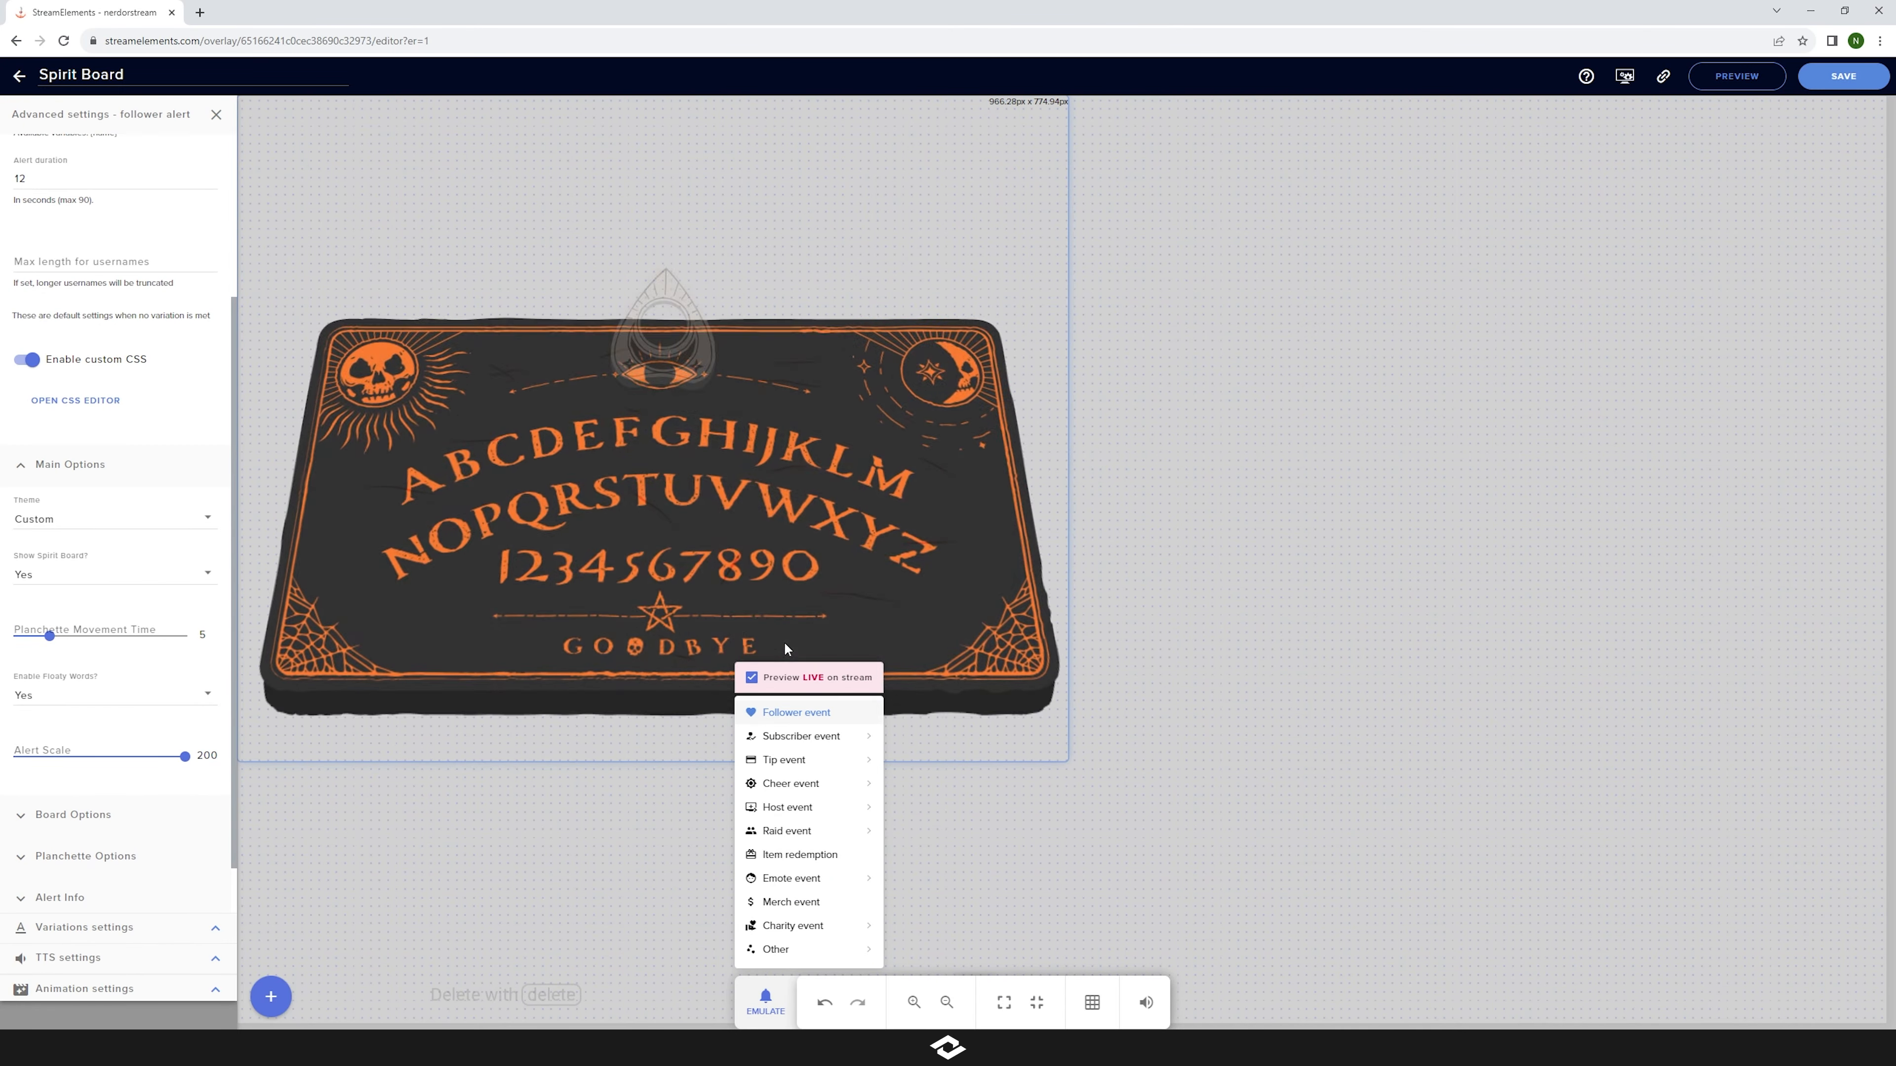
Enlarge the alert widget on the canvas to about 1223 × 1064 px and set Alert Scale to 100.
left_click(1005, 728)
left_click_drag(1067, 761, 1289, 1009)
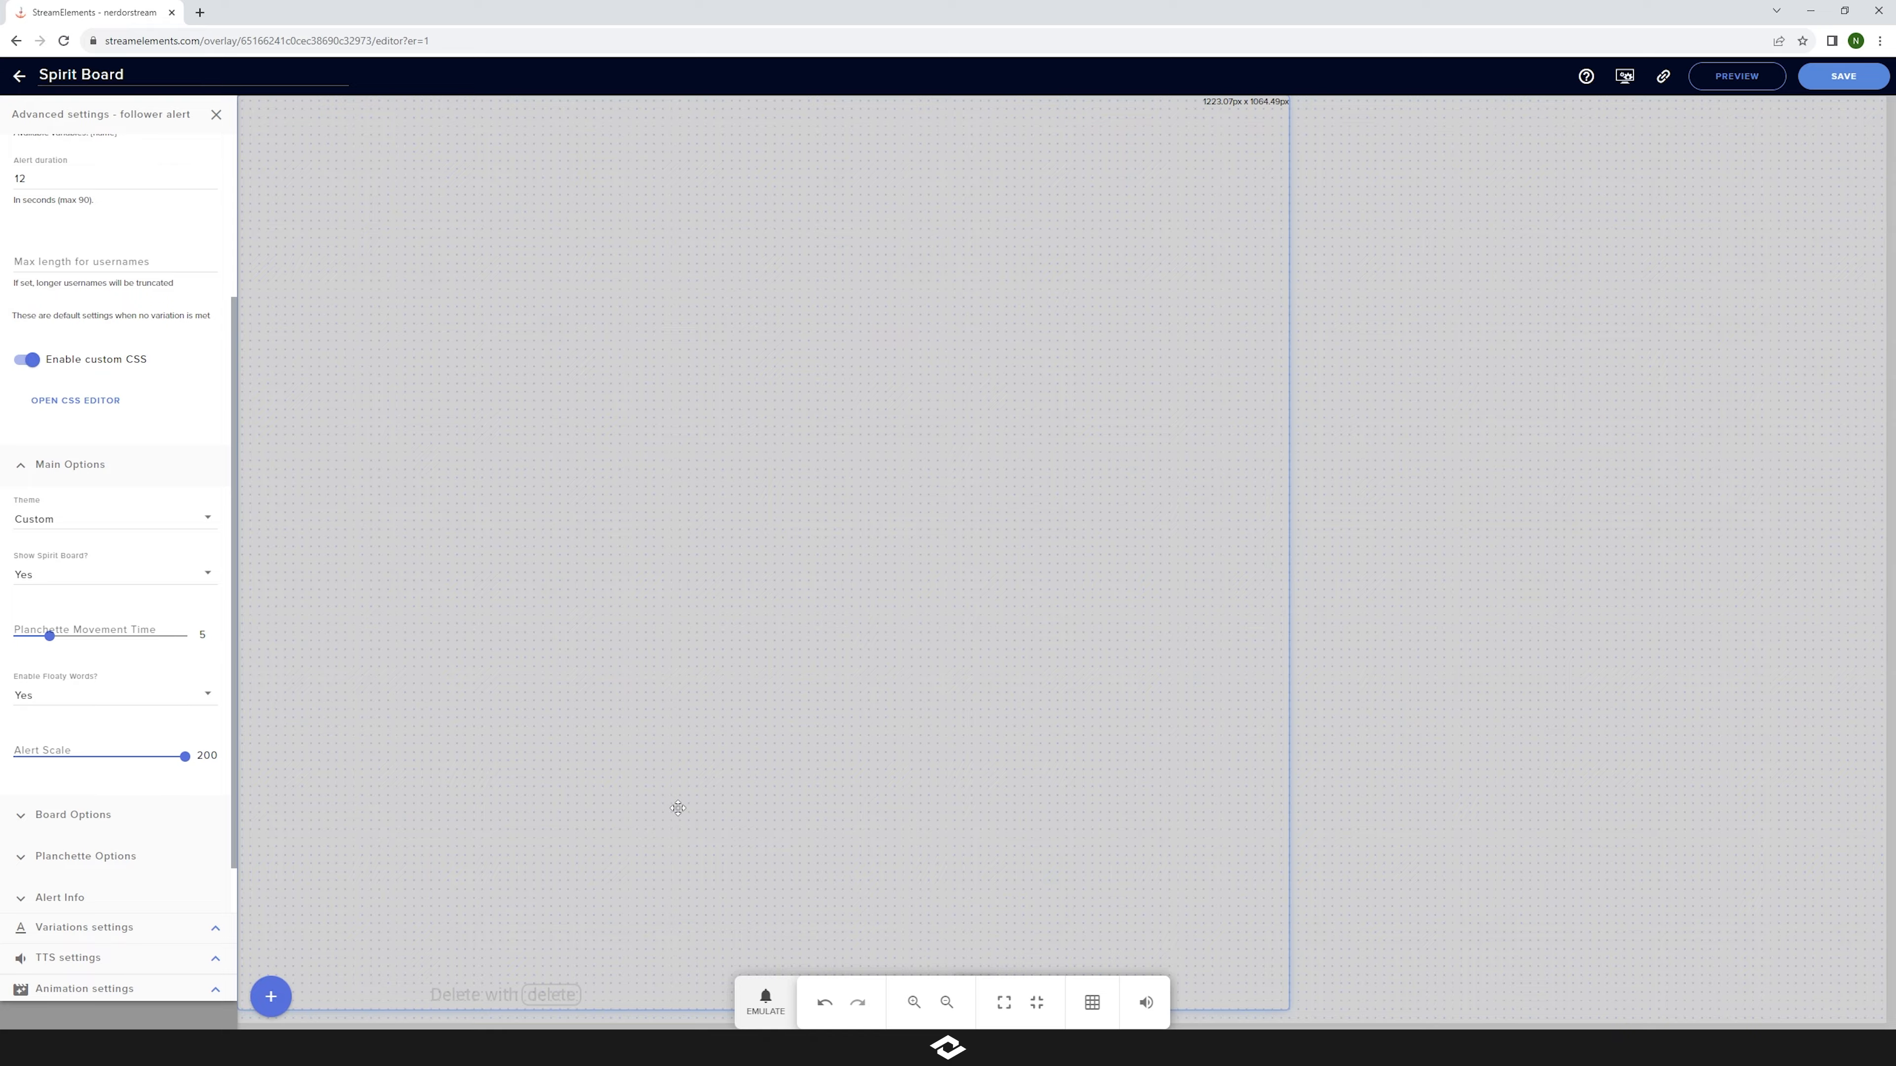
left_click(99, 757)
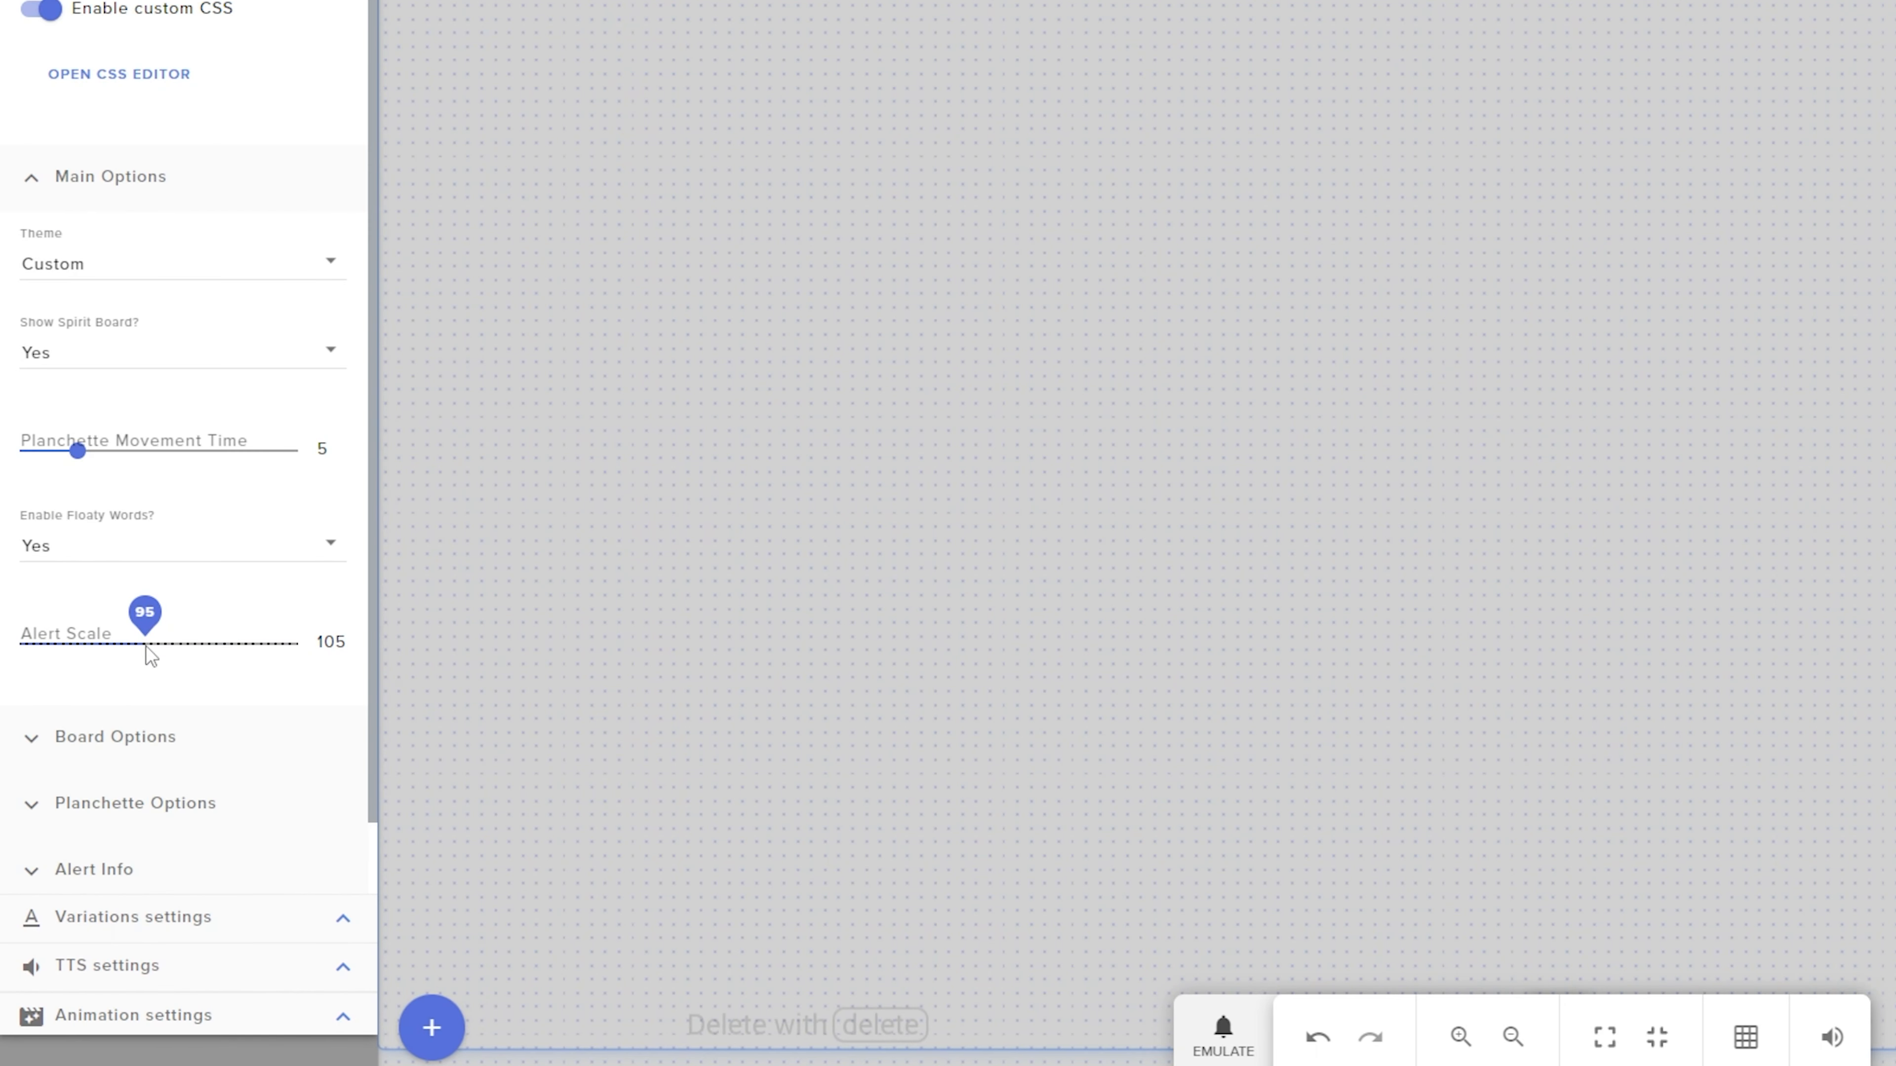
left_click_drag(147, 646, 150, 646)
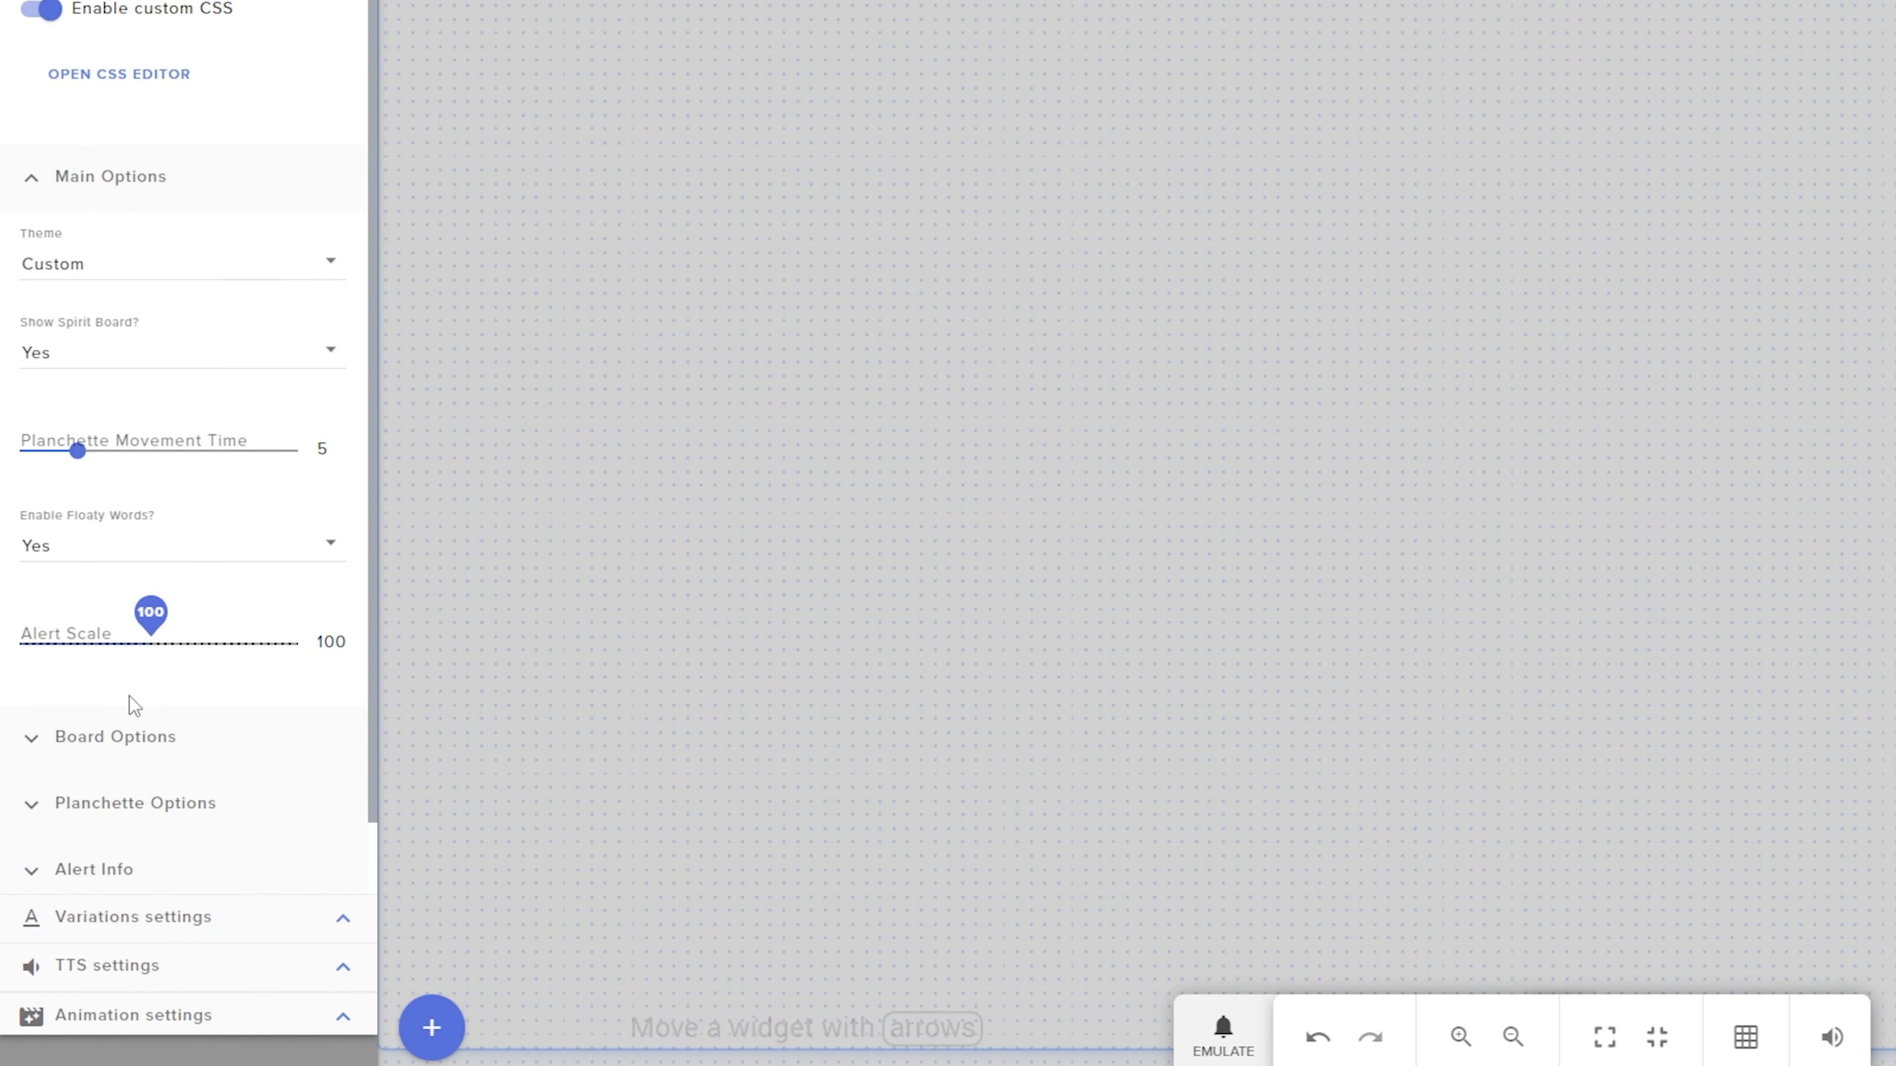
Expand the follower alert's Board Options and collapse its Main Options.
left_click(28, 753)
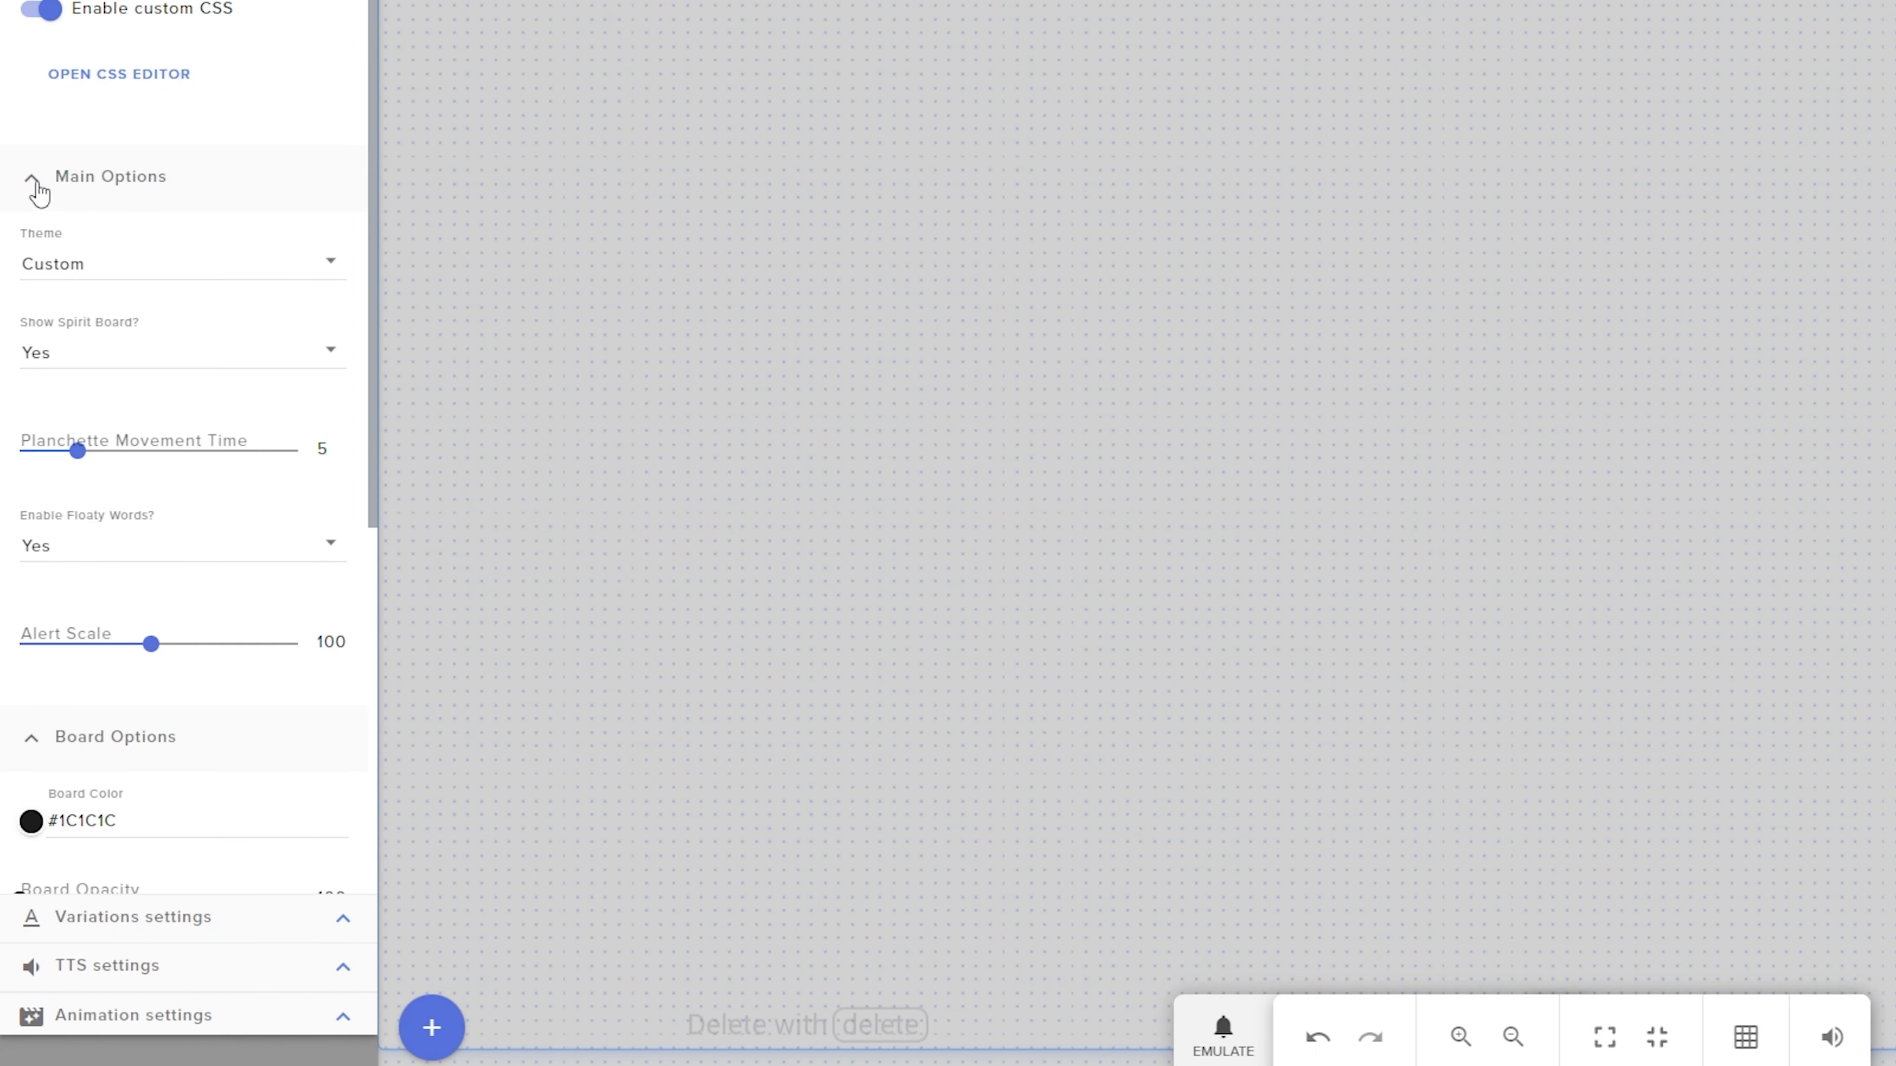
left_click(31, 179)
scroll(212, 537, "down", 2)
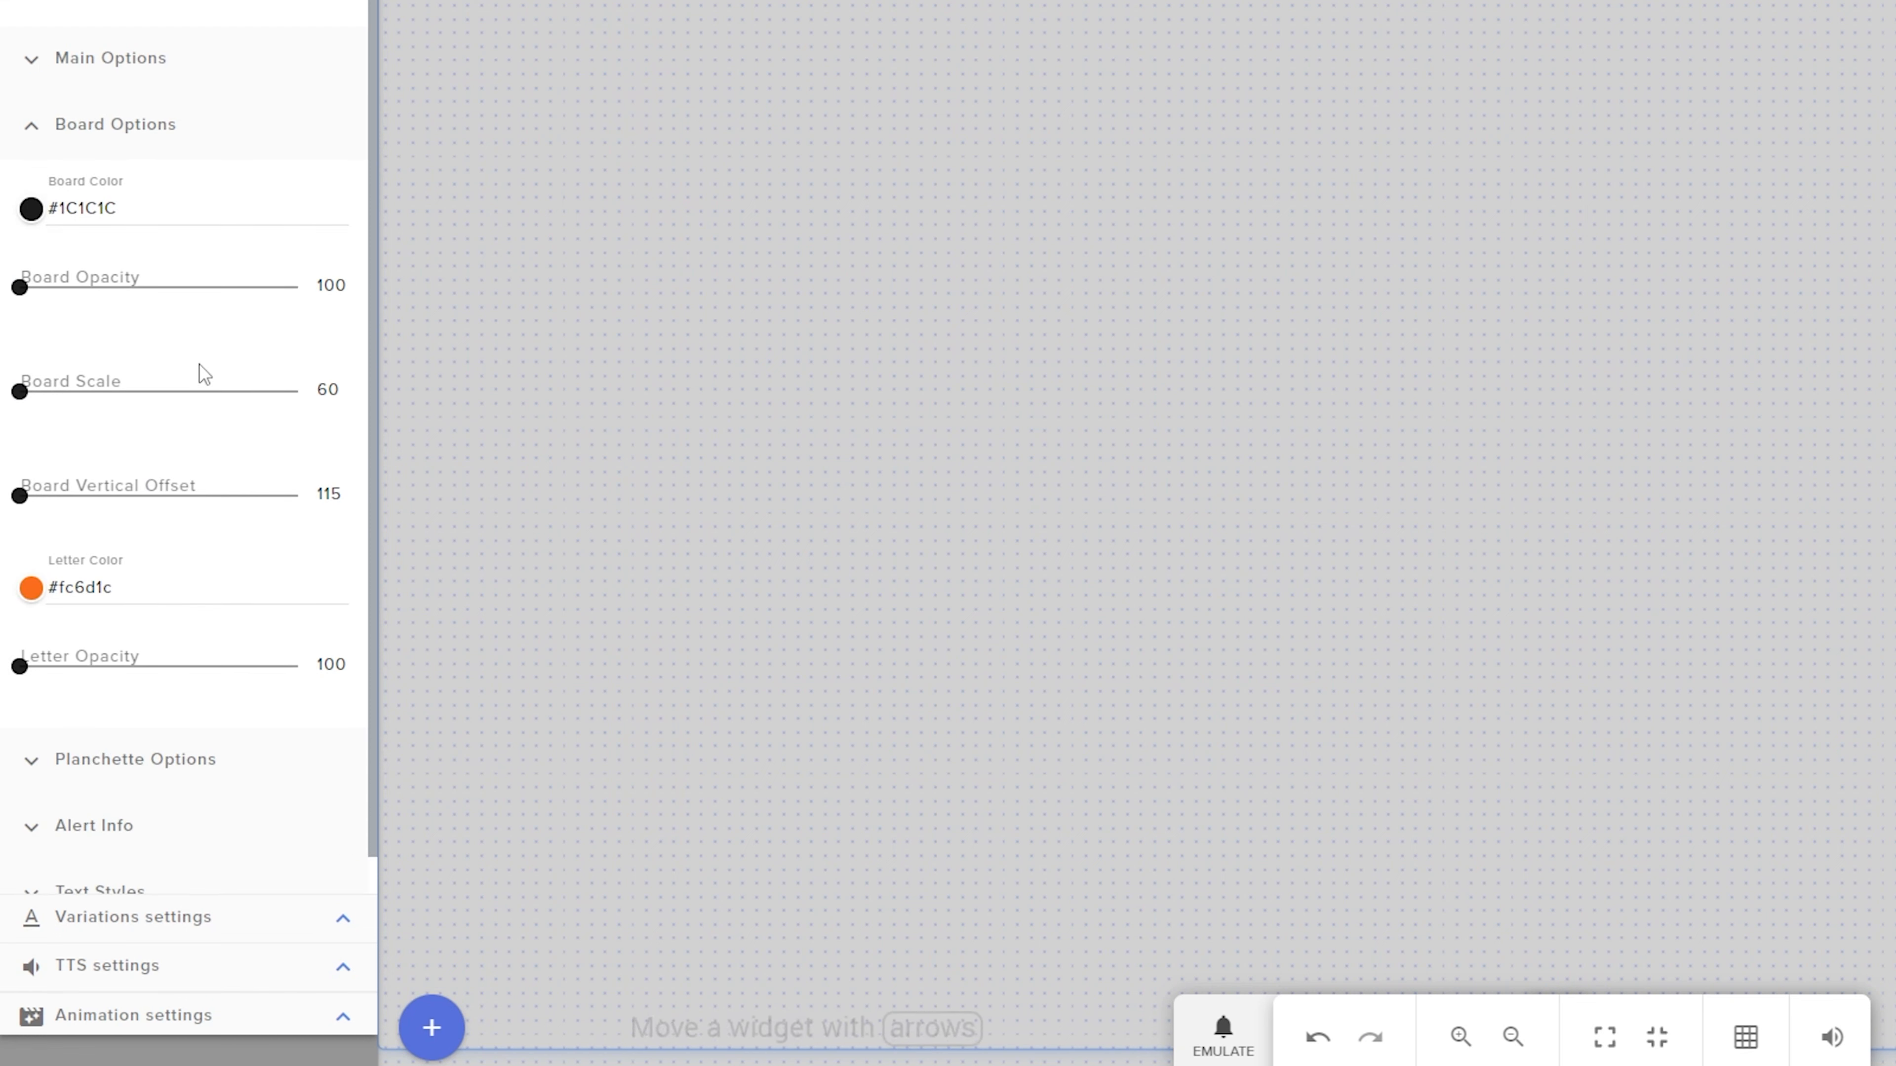
left_click(31, 60)
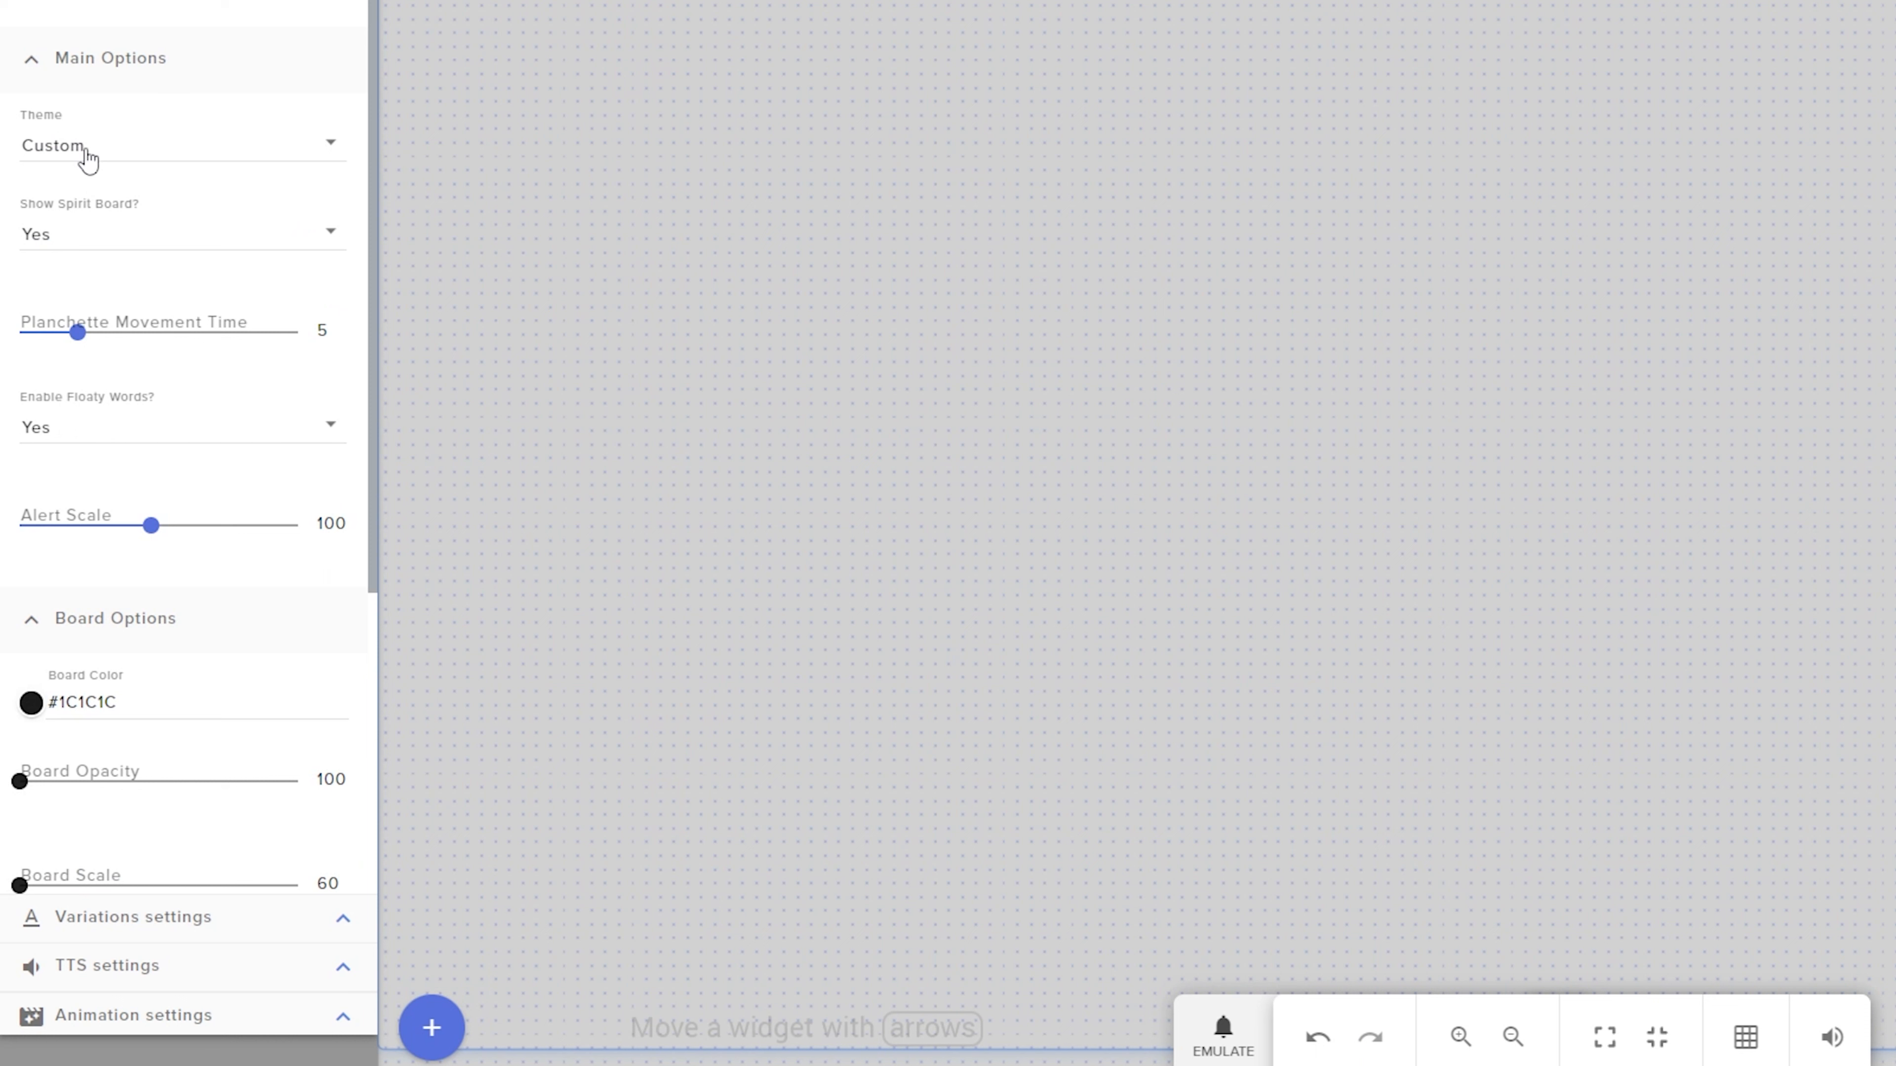
left_click(35, 59)
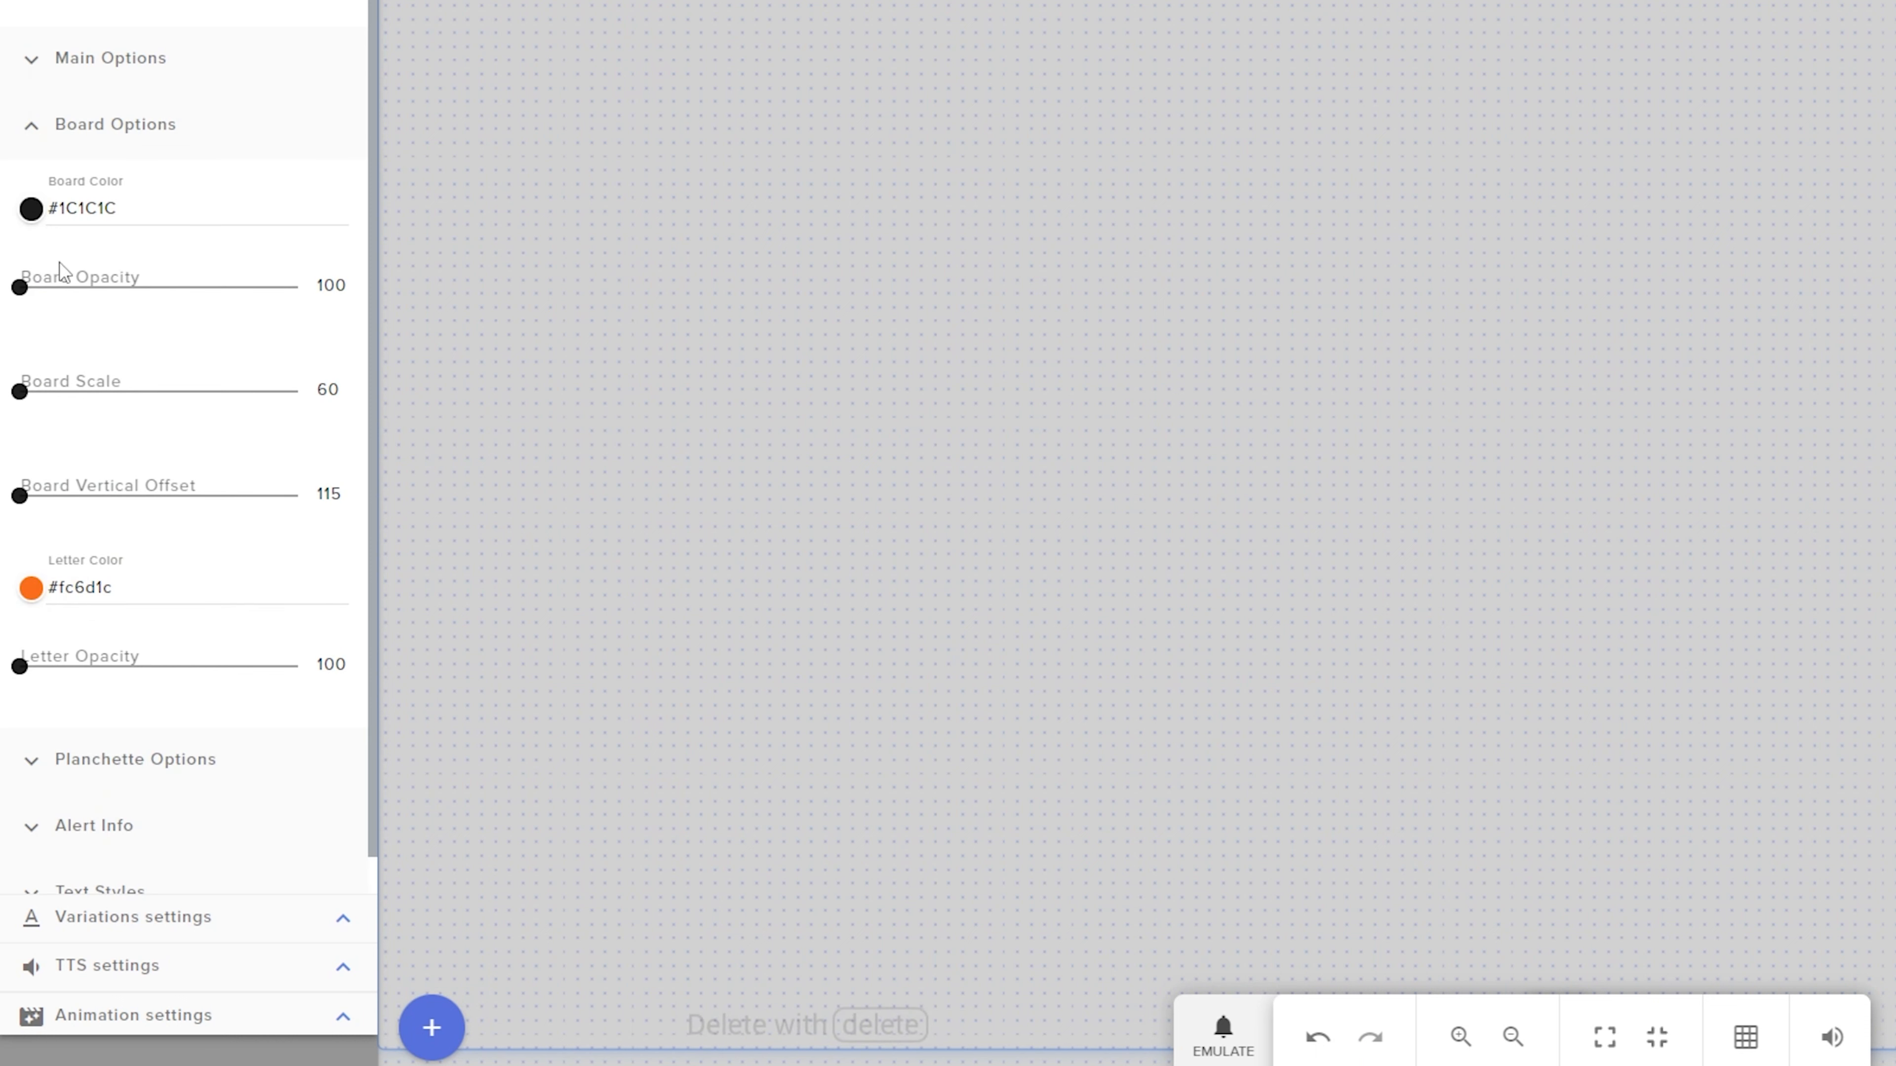
Set the Board Color to bright red, #ff0303.
left_click(98, 211)
left_click(94, 590)
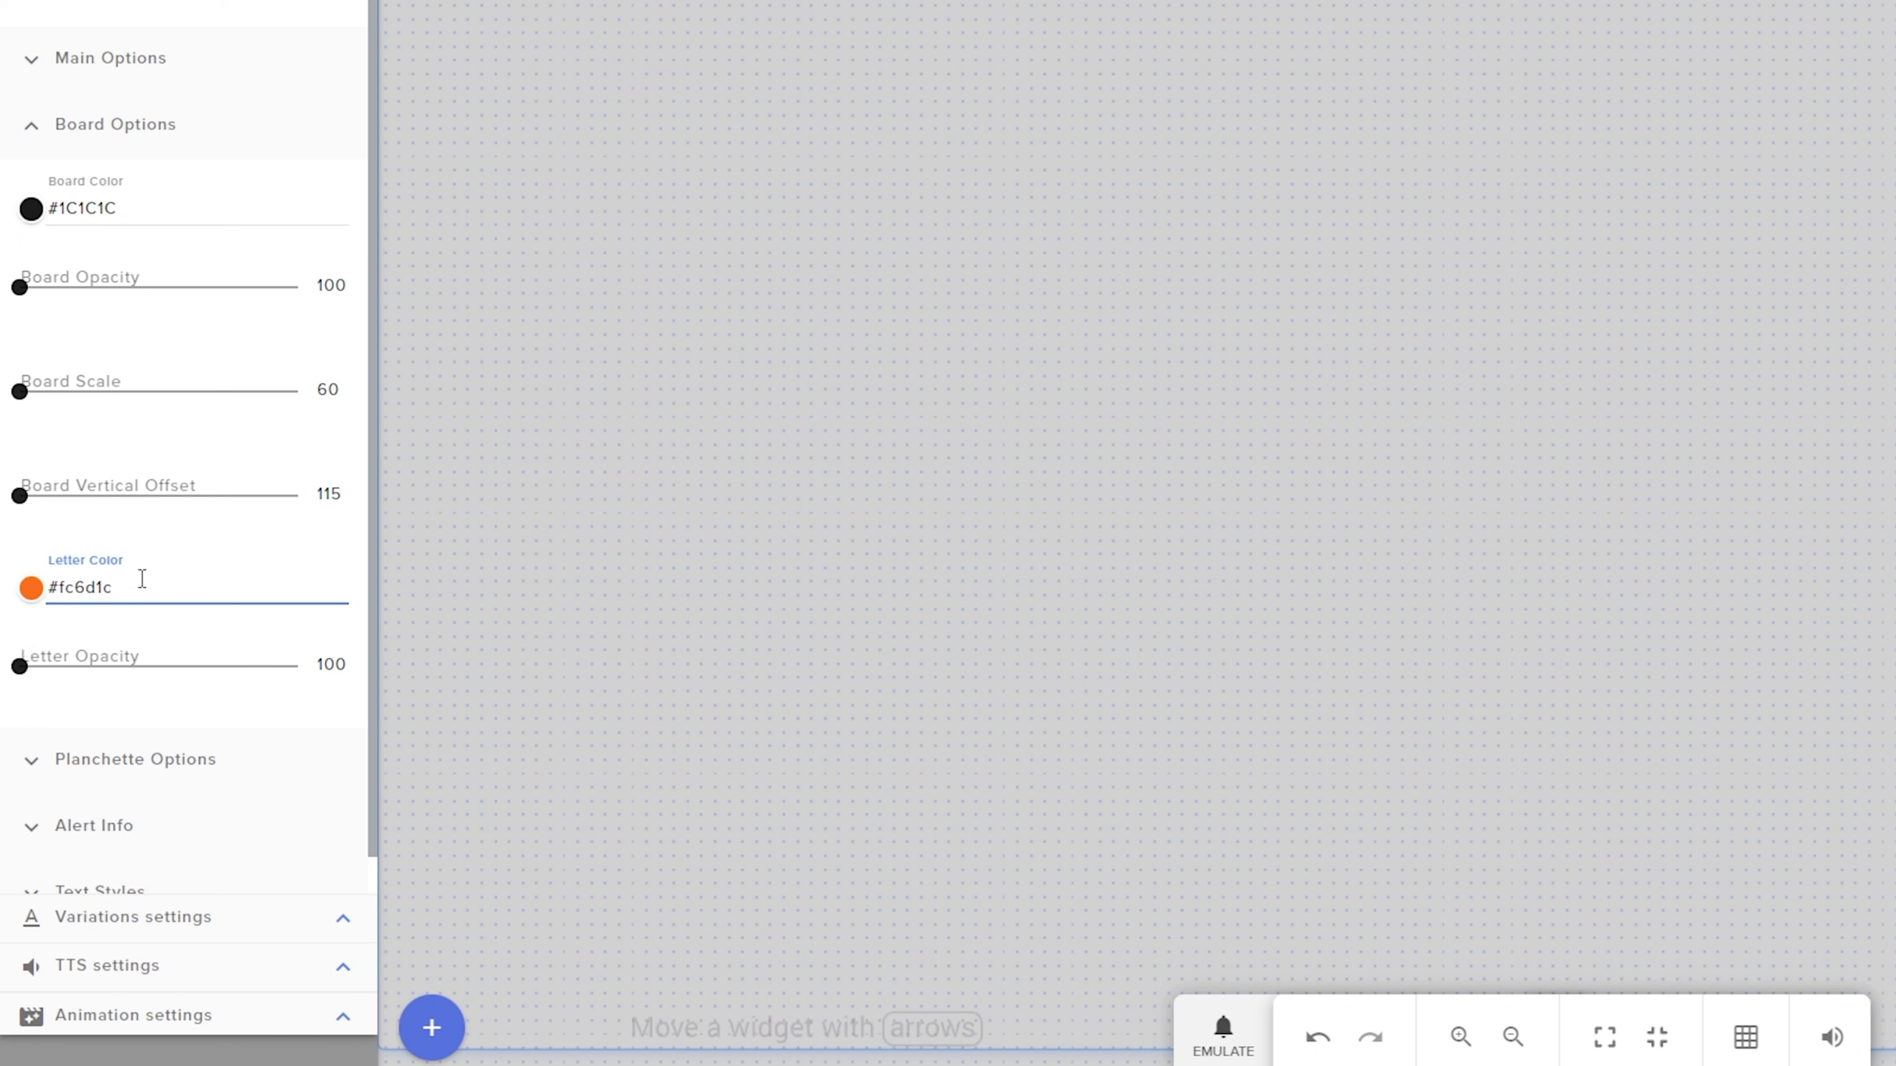
left_click(30, 209)
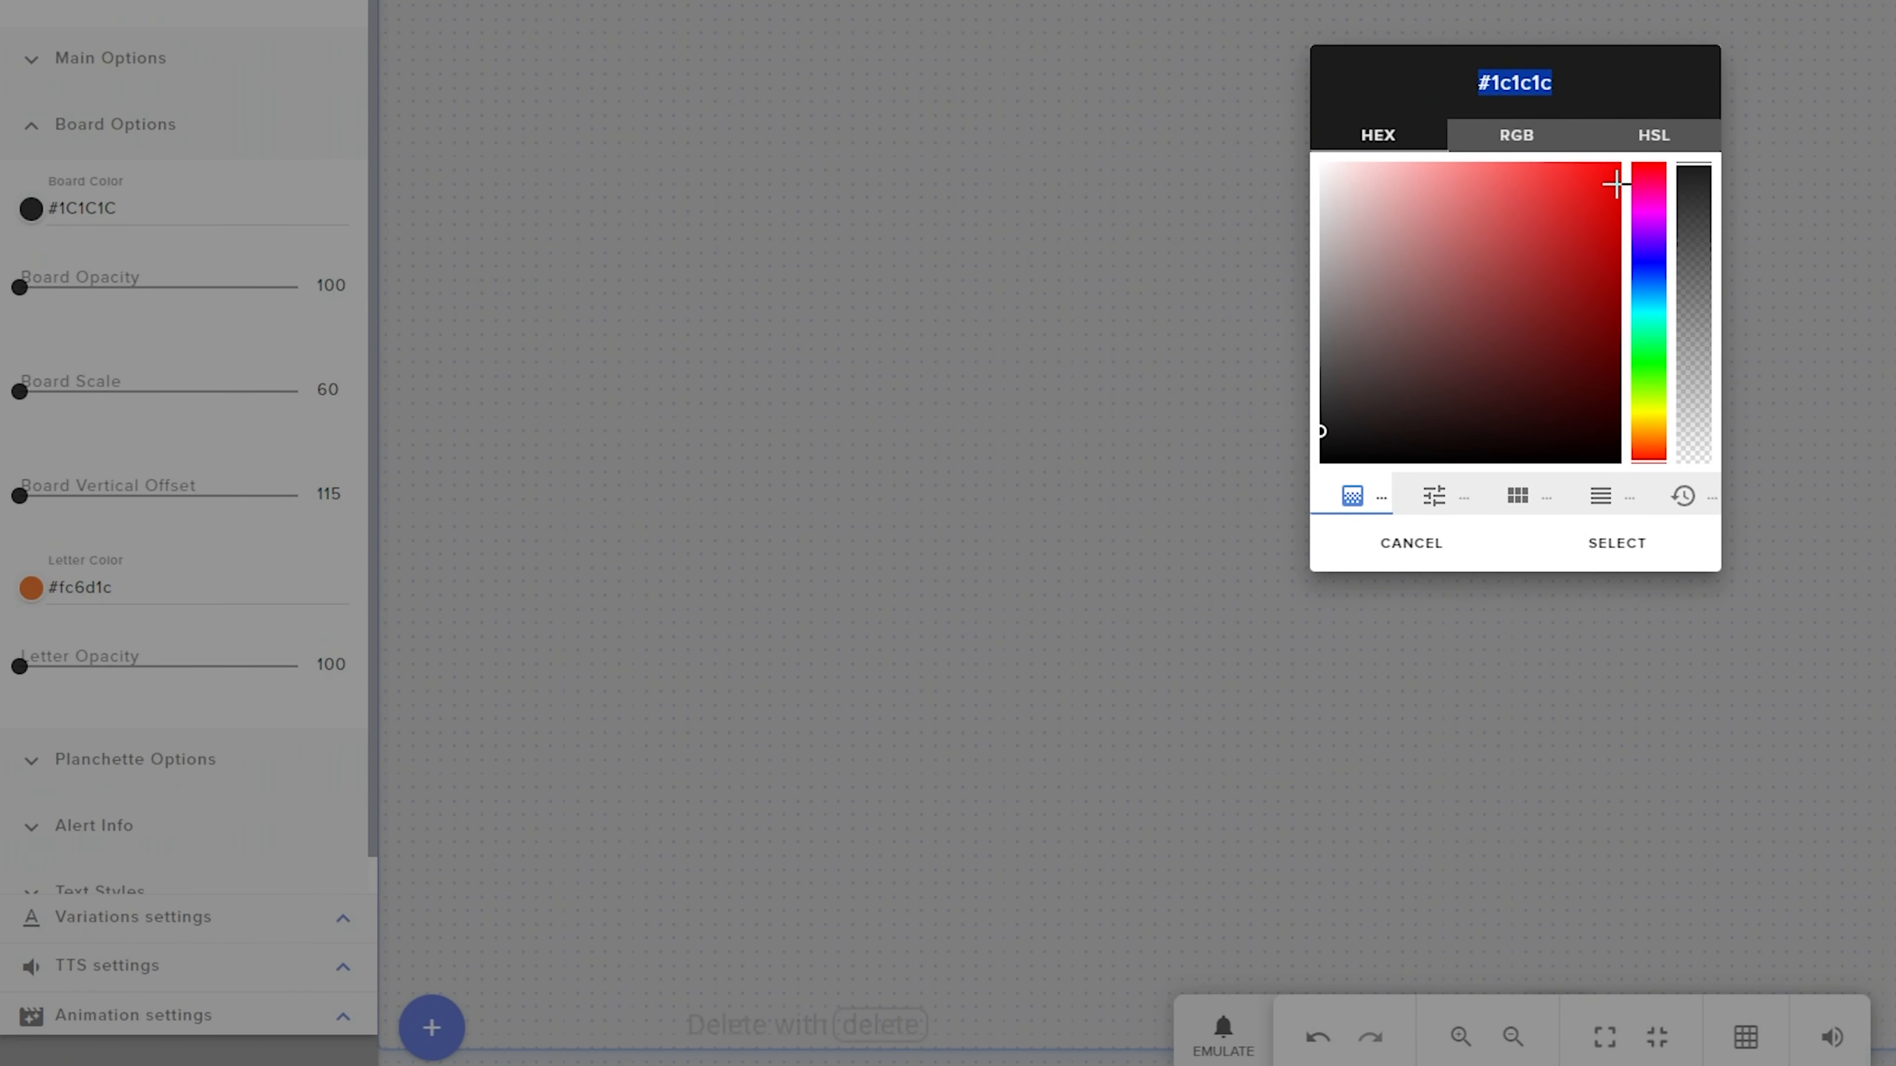
left_click(1617, 164)
left_click(1617, 544)
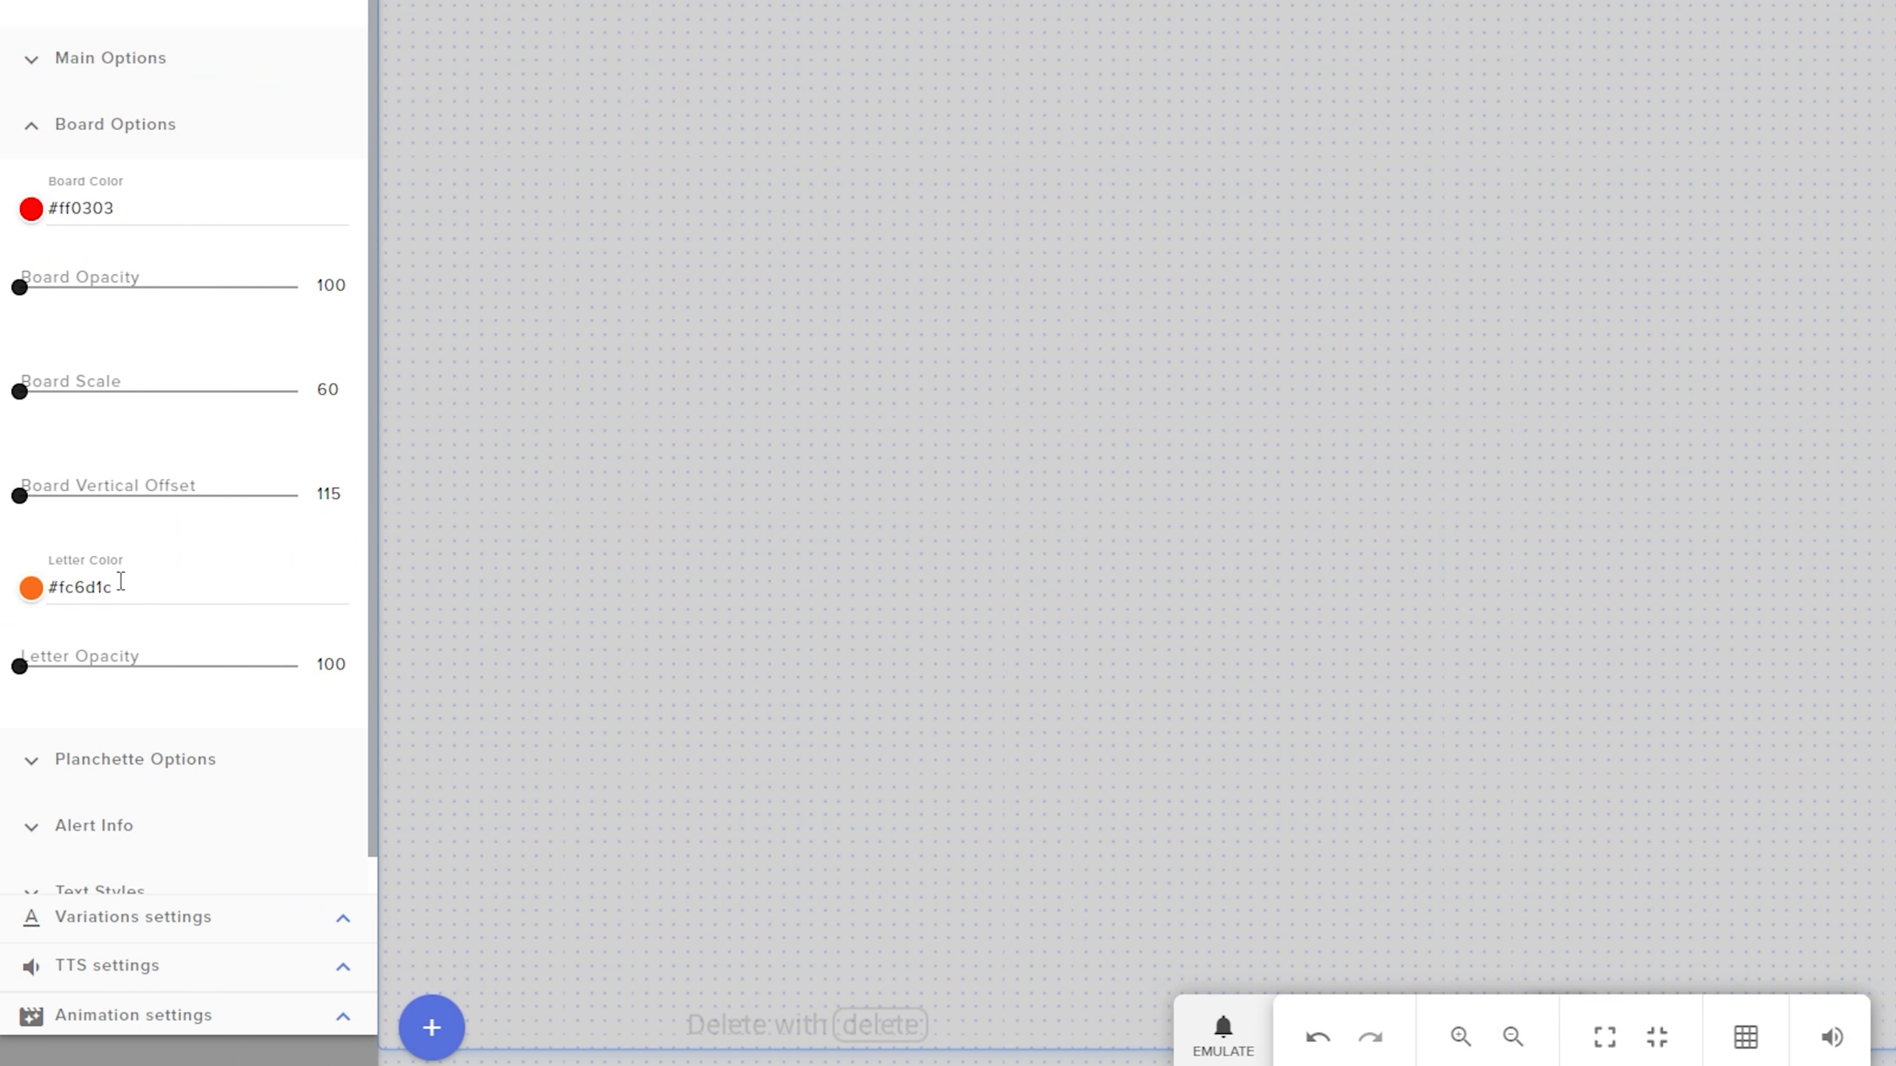
Set the Letter Color to cyan, #1cf7fc, and emulate a follower event to preview the board colors.
left_click(118, 588)
left_click(1648, 310)
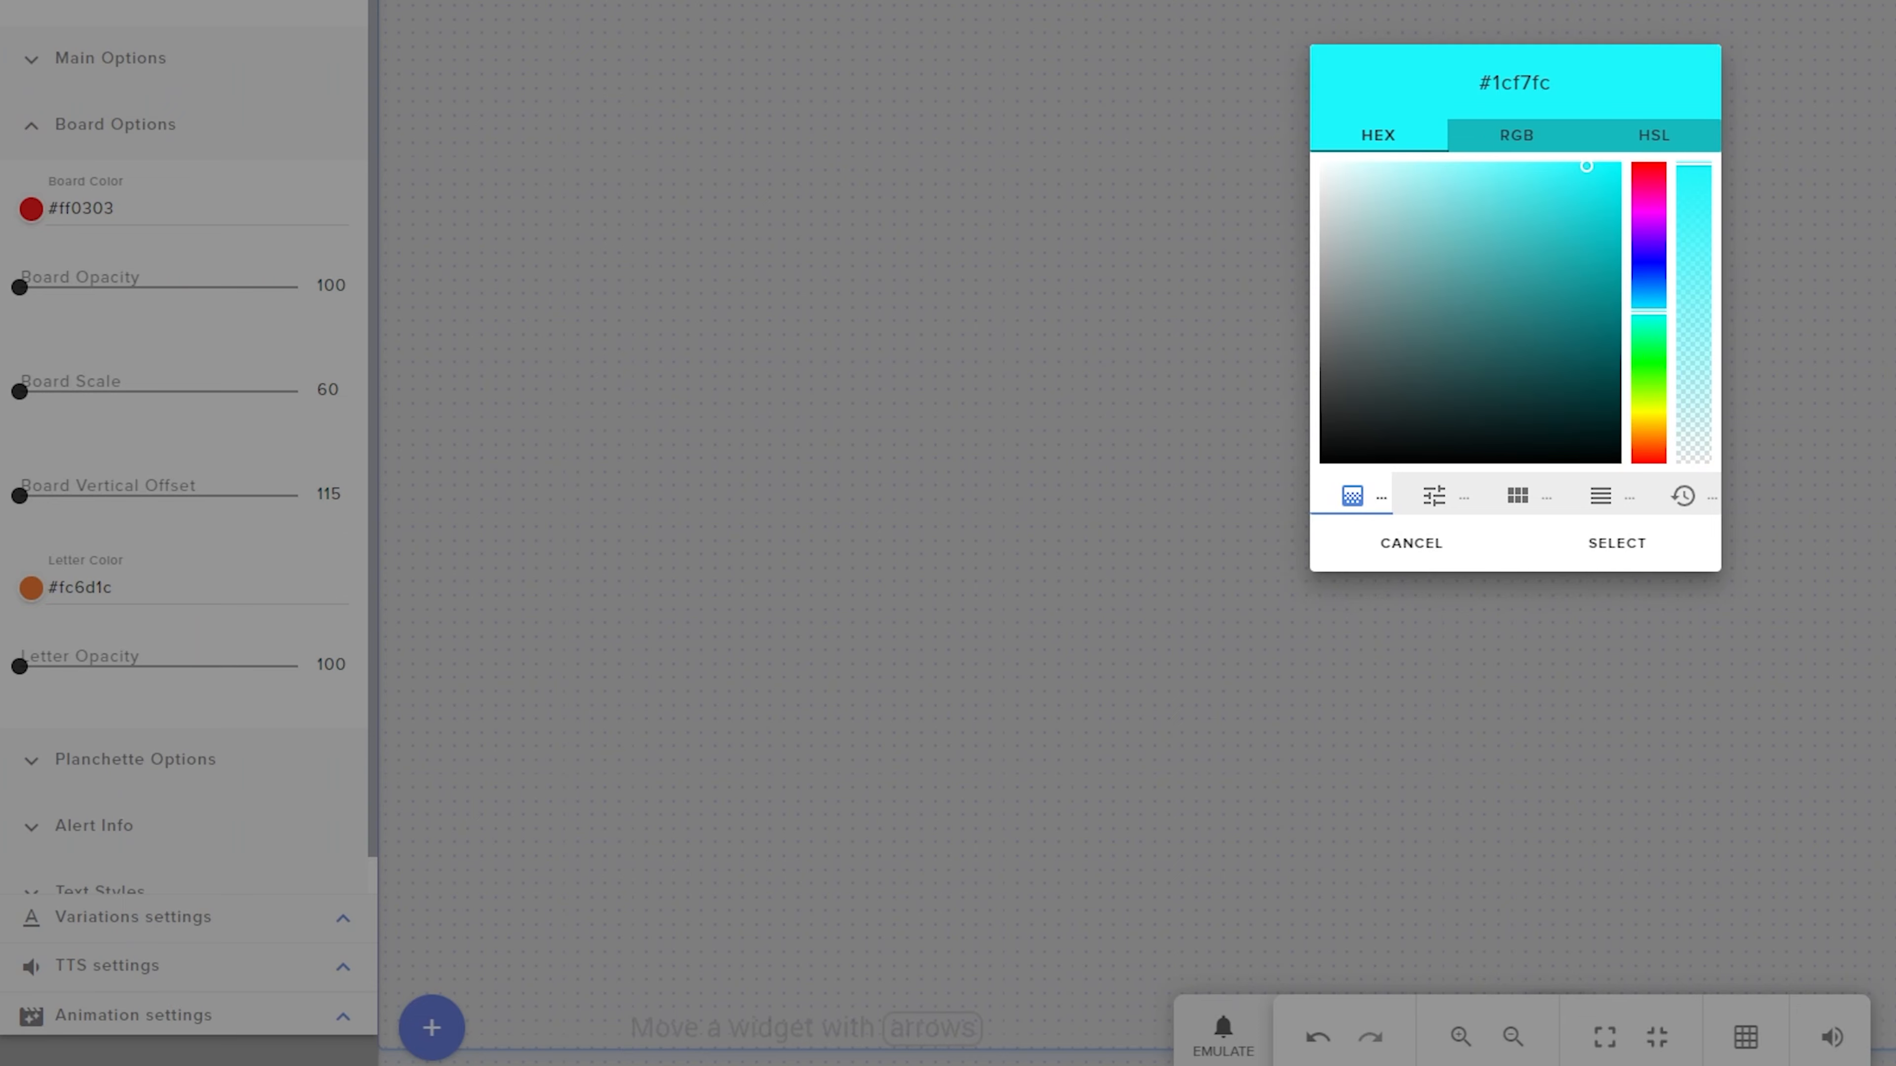
left_click(1595, 543)
left_click(1223, 1034)
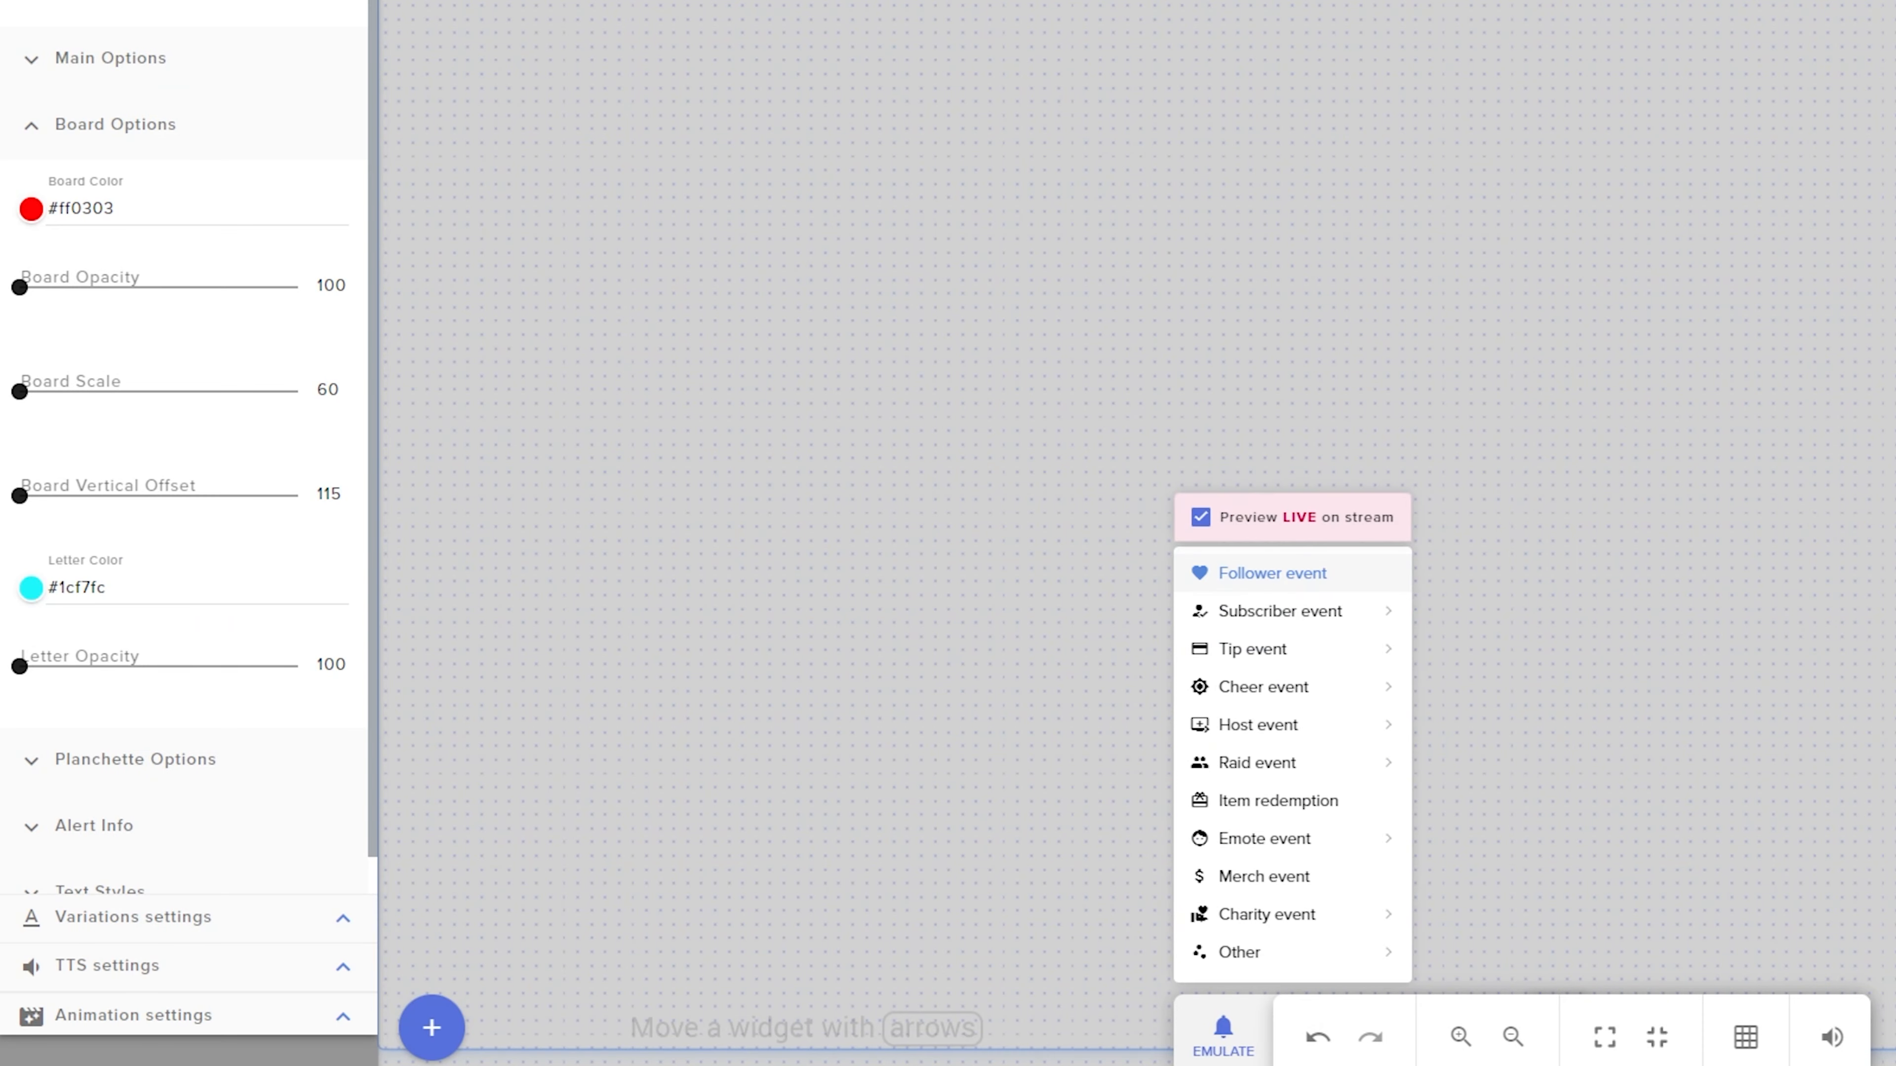
left_click(1273, 573)
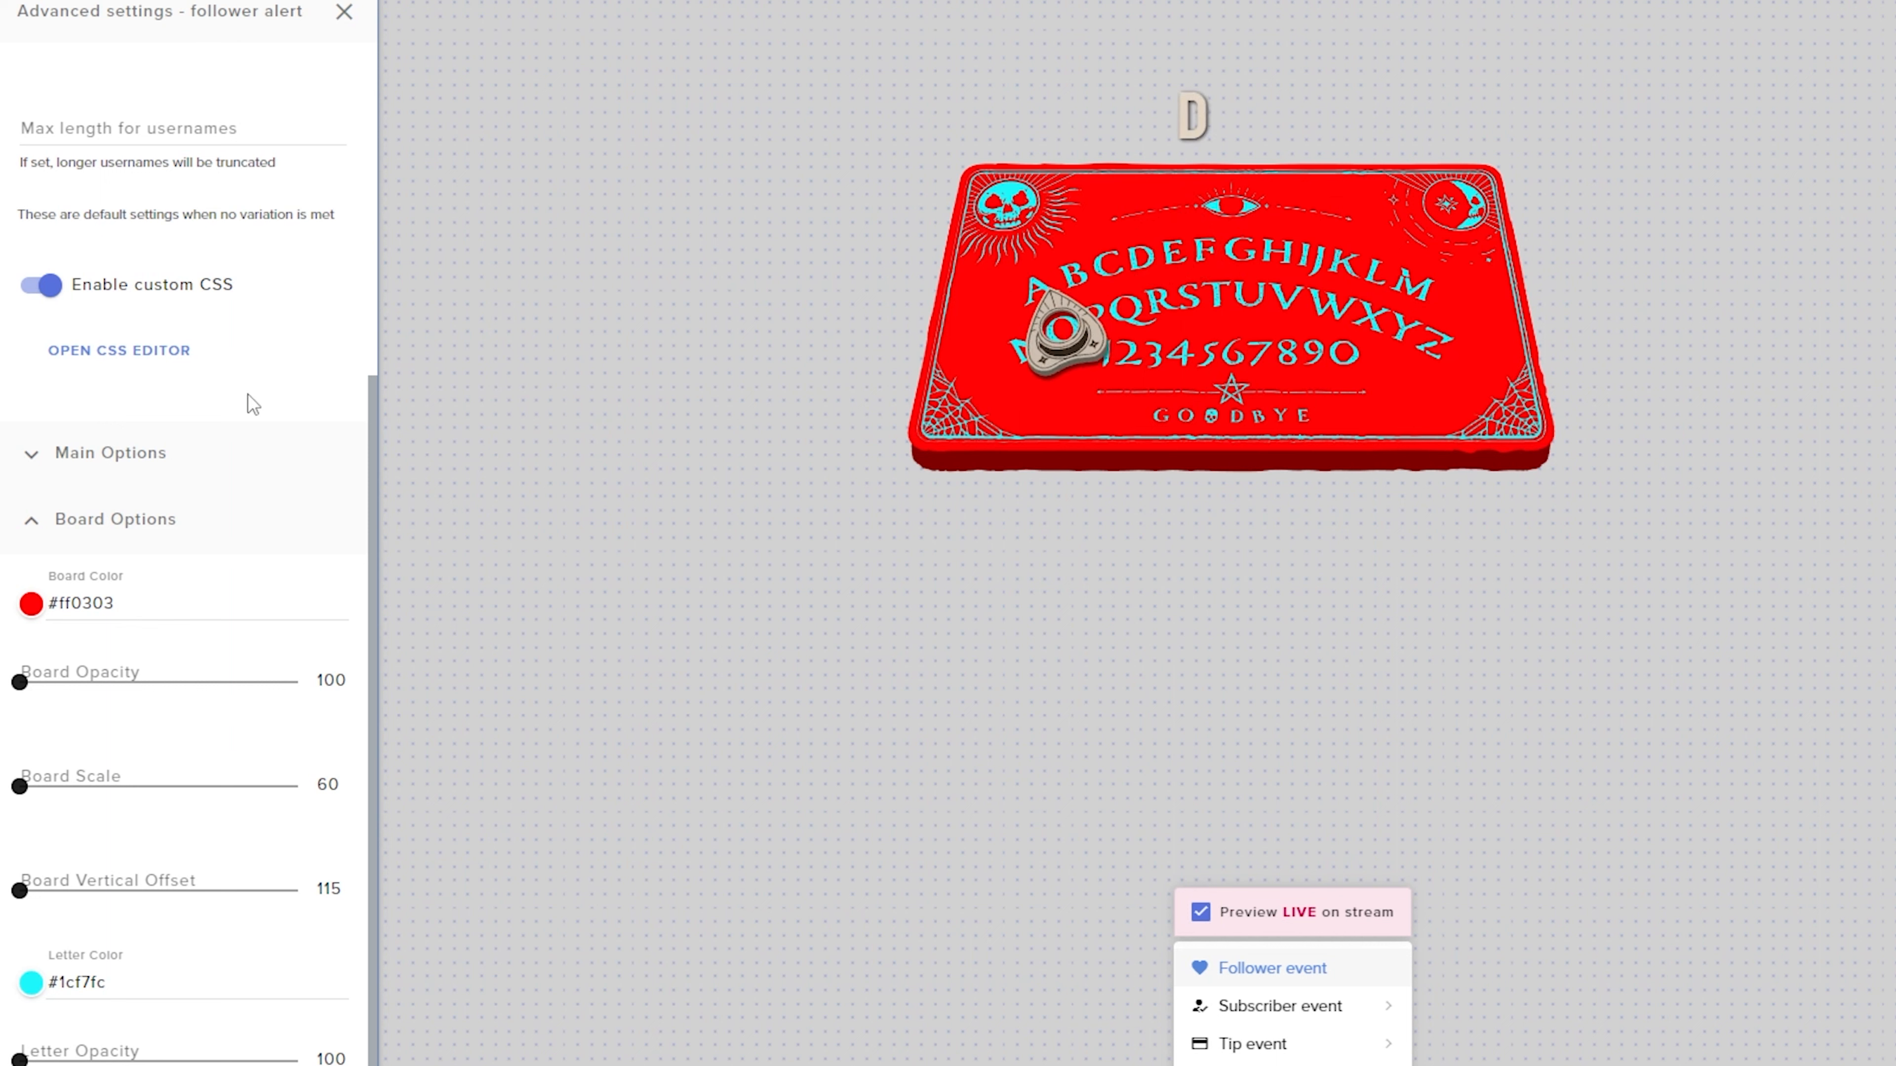
Set the theme in Main Options to Wicked Purple and collapse that section again.
left_click(40, 454)
left_click(119, 541)
left_click(119, 482)
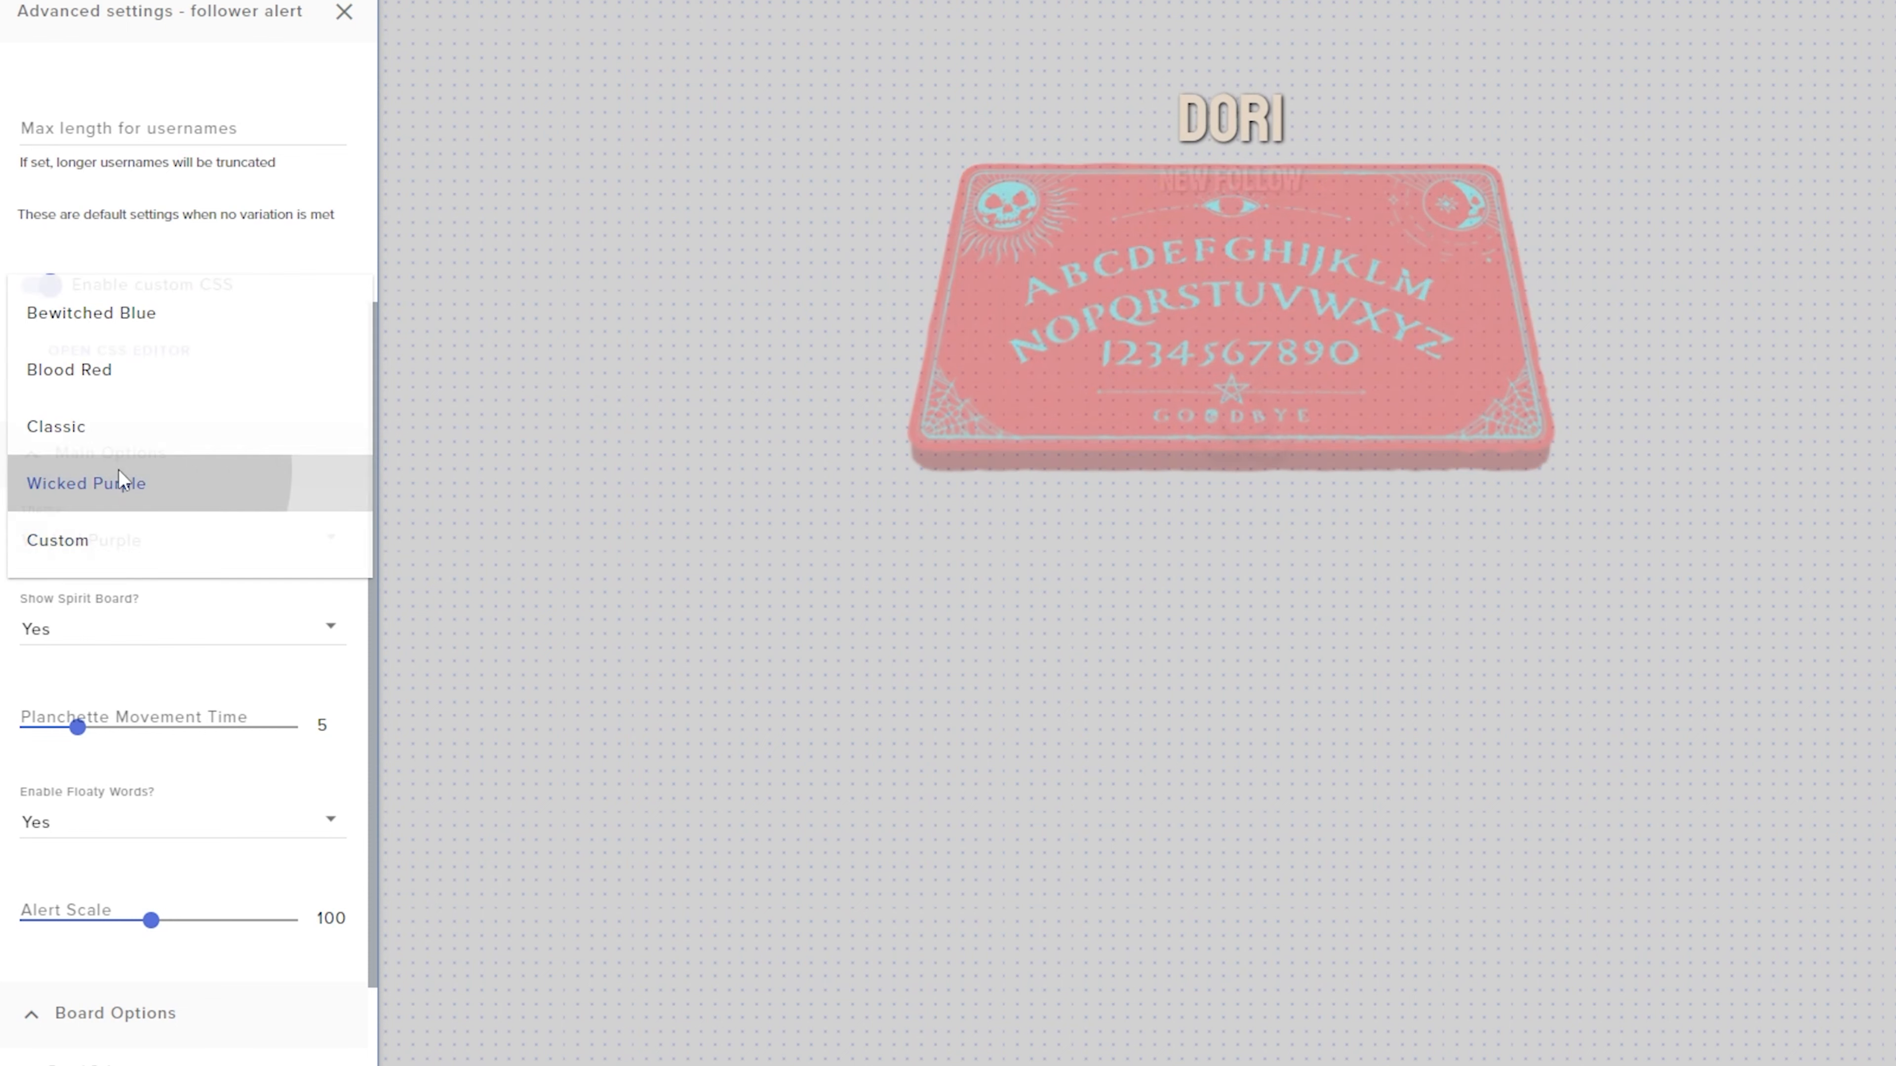
left_click(41, 475)
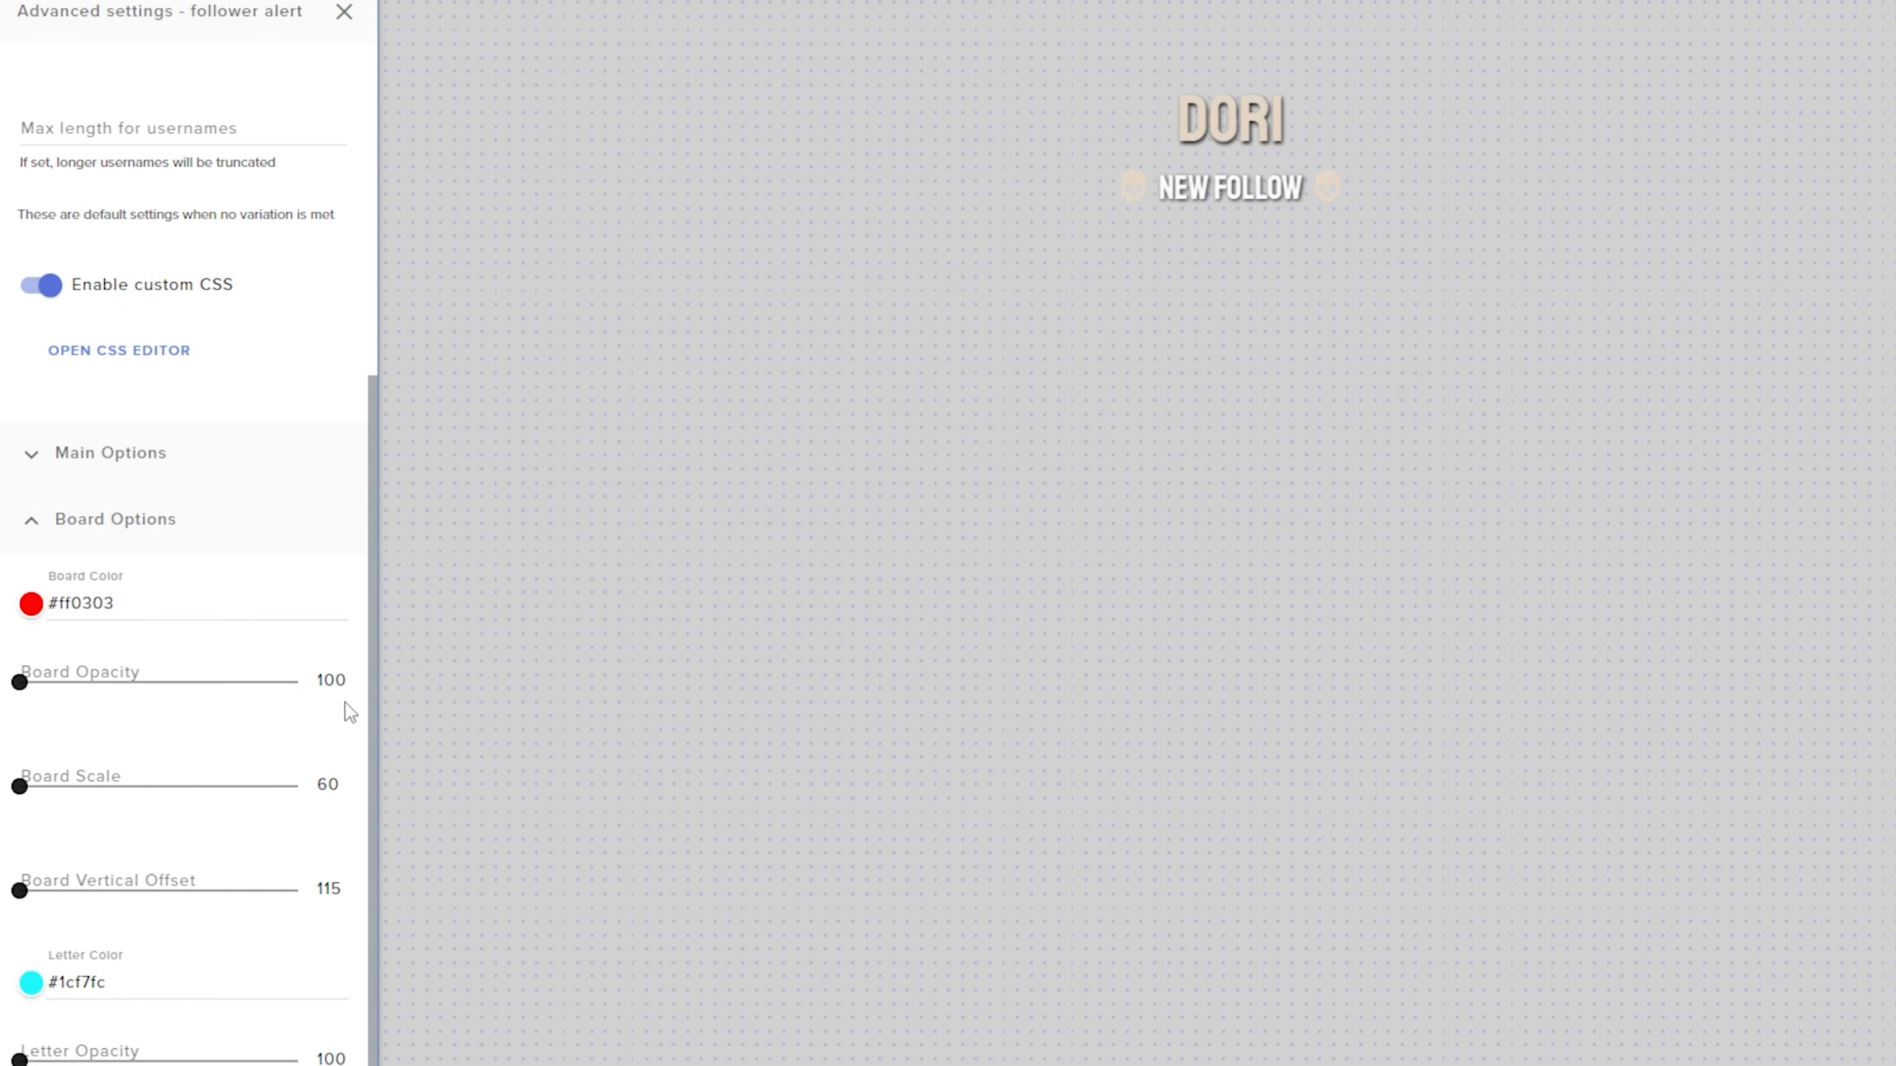
Set Board Opacity to 80 and emulate a follower event to preview the more transparent board.
double_click(338, 676)
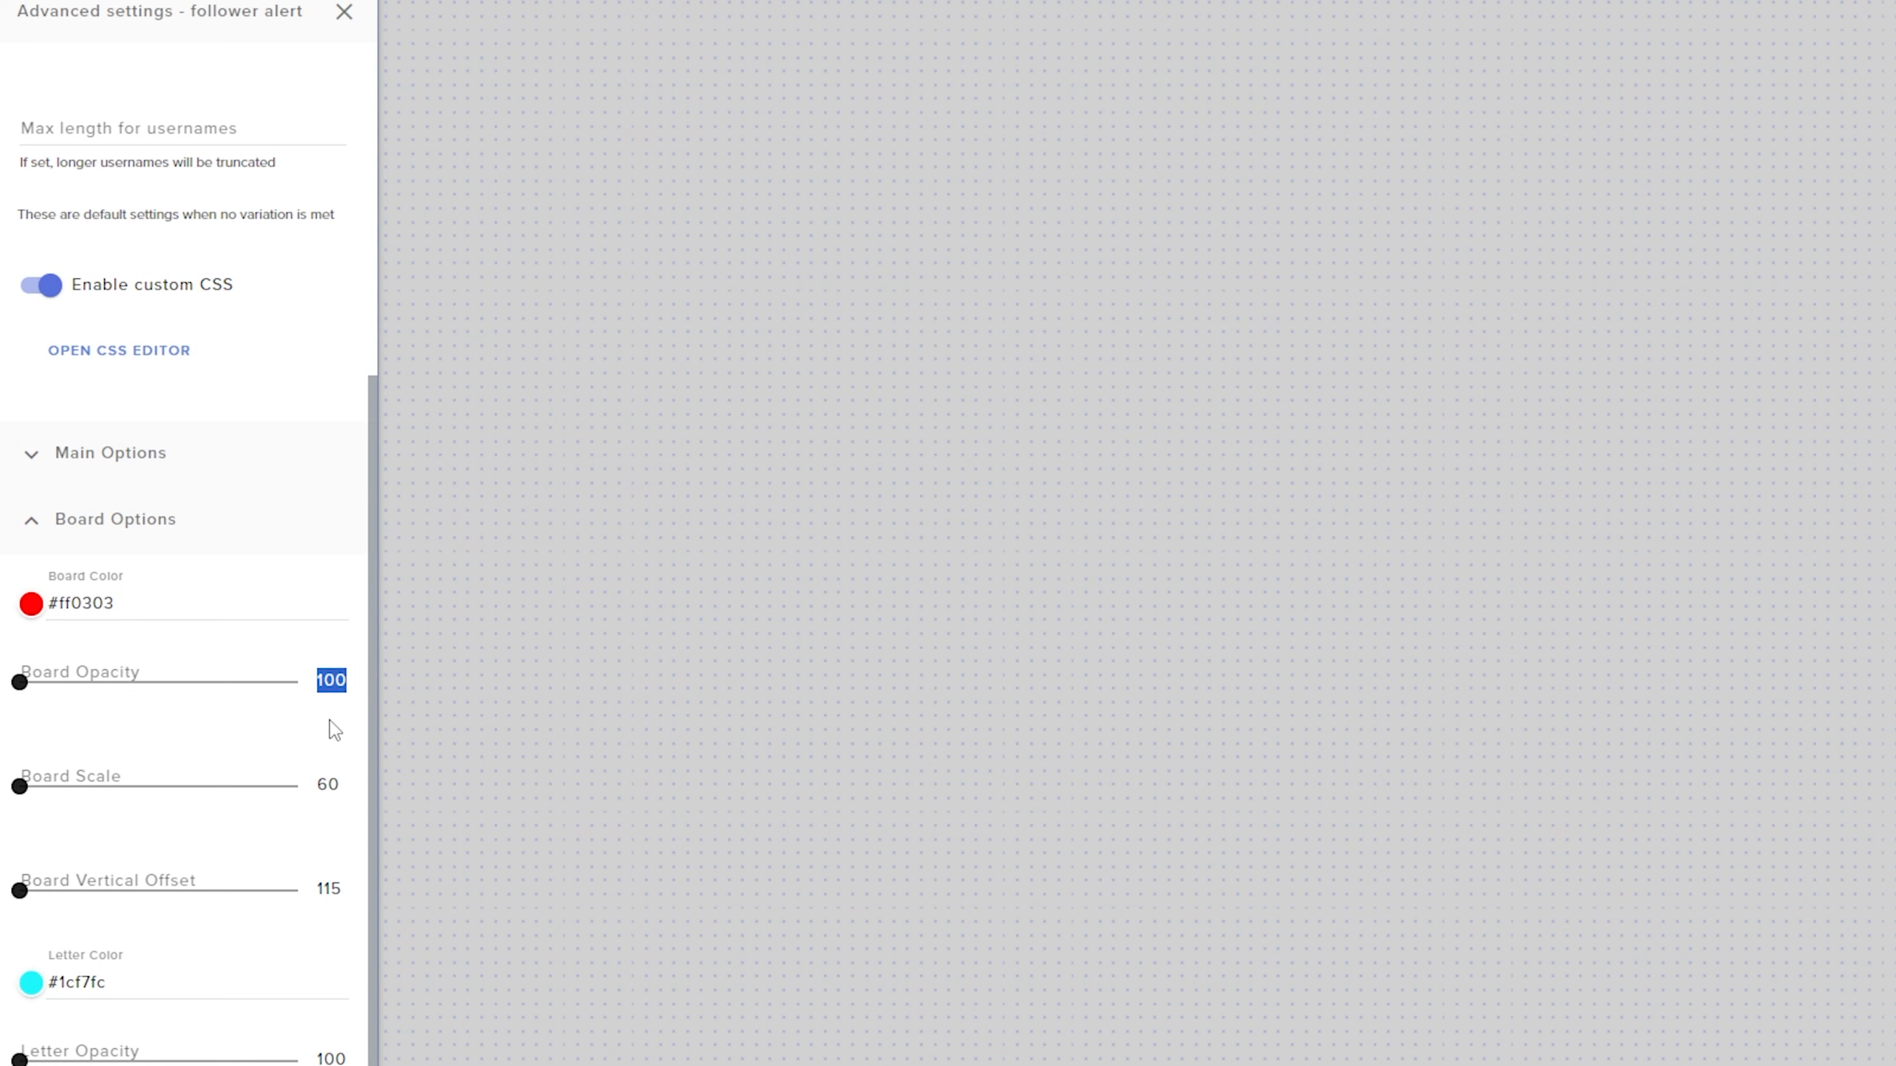
mouse_move(229, 683)
left_mouse_down()
mouse_move(197, 689)
mouse_move(248, 709)
left_mouse_up()
left_click(1269, 1064)
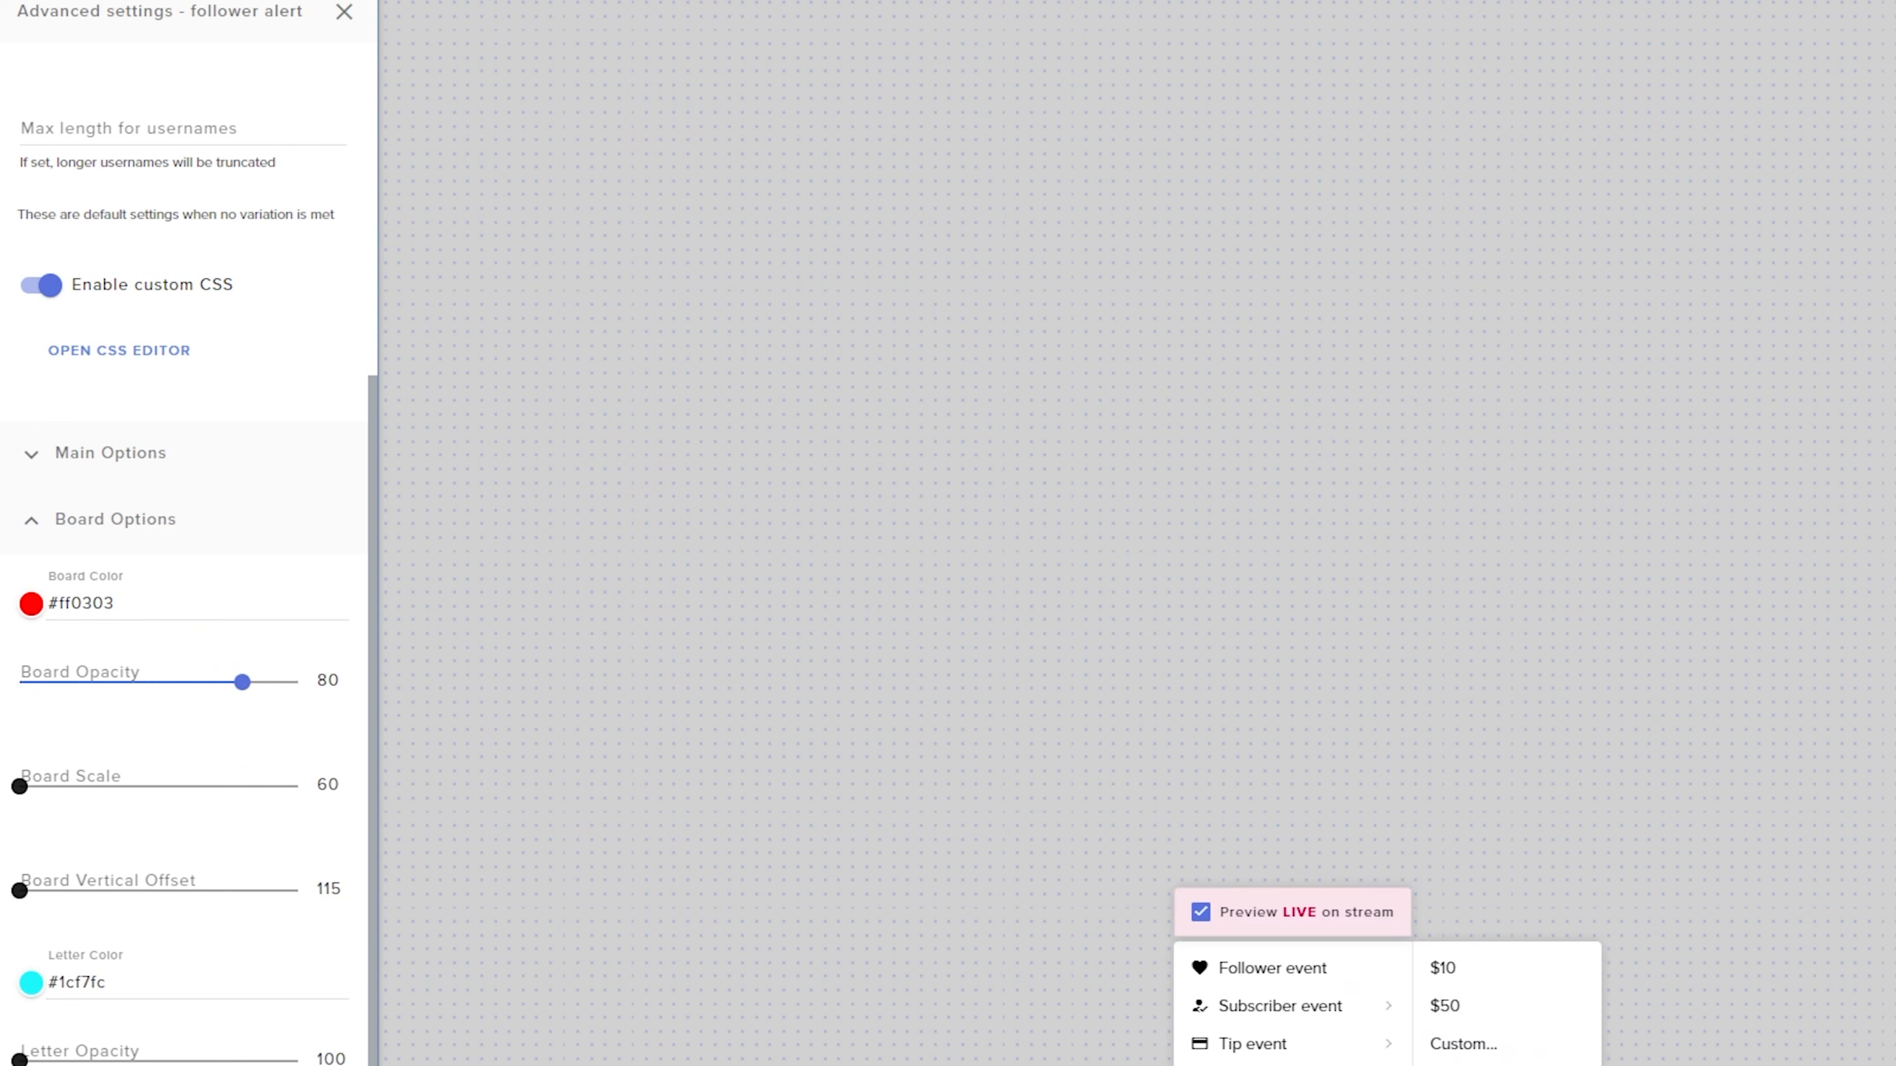
left_click(1273, 985)
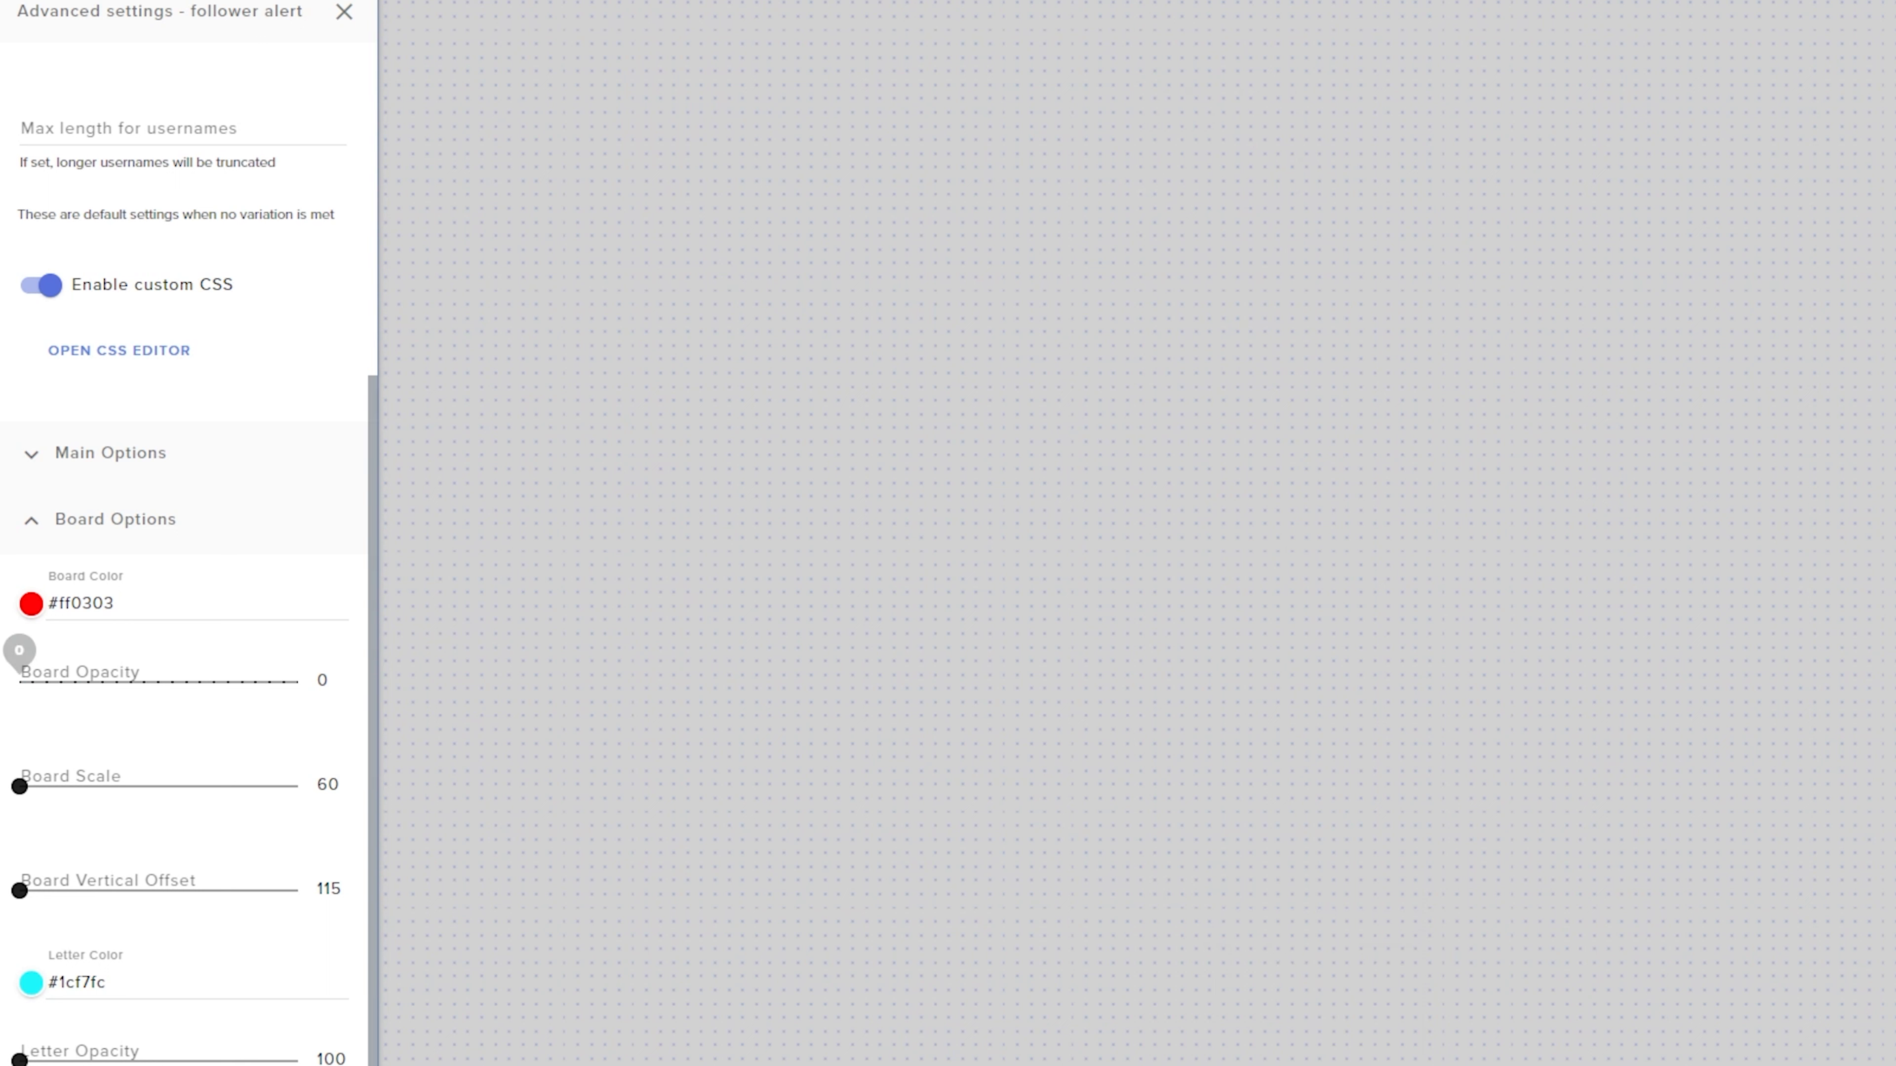
Set Board Opacity to 0 and emulate a follower event to preview the lettering without the board.
left_click_drag(38, 683, 19, 681)
mouse_move(1283, 1001)
left_click_drag(1284, 1000, 1238, 994)
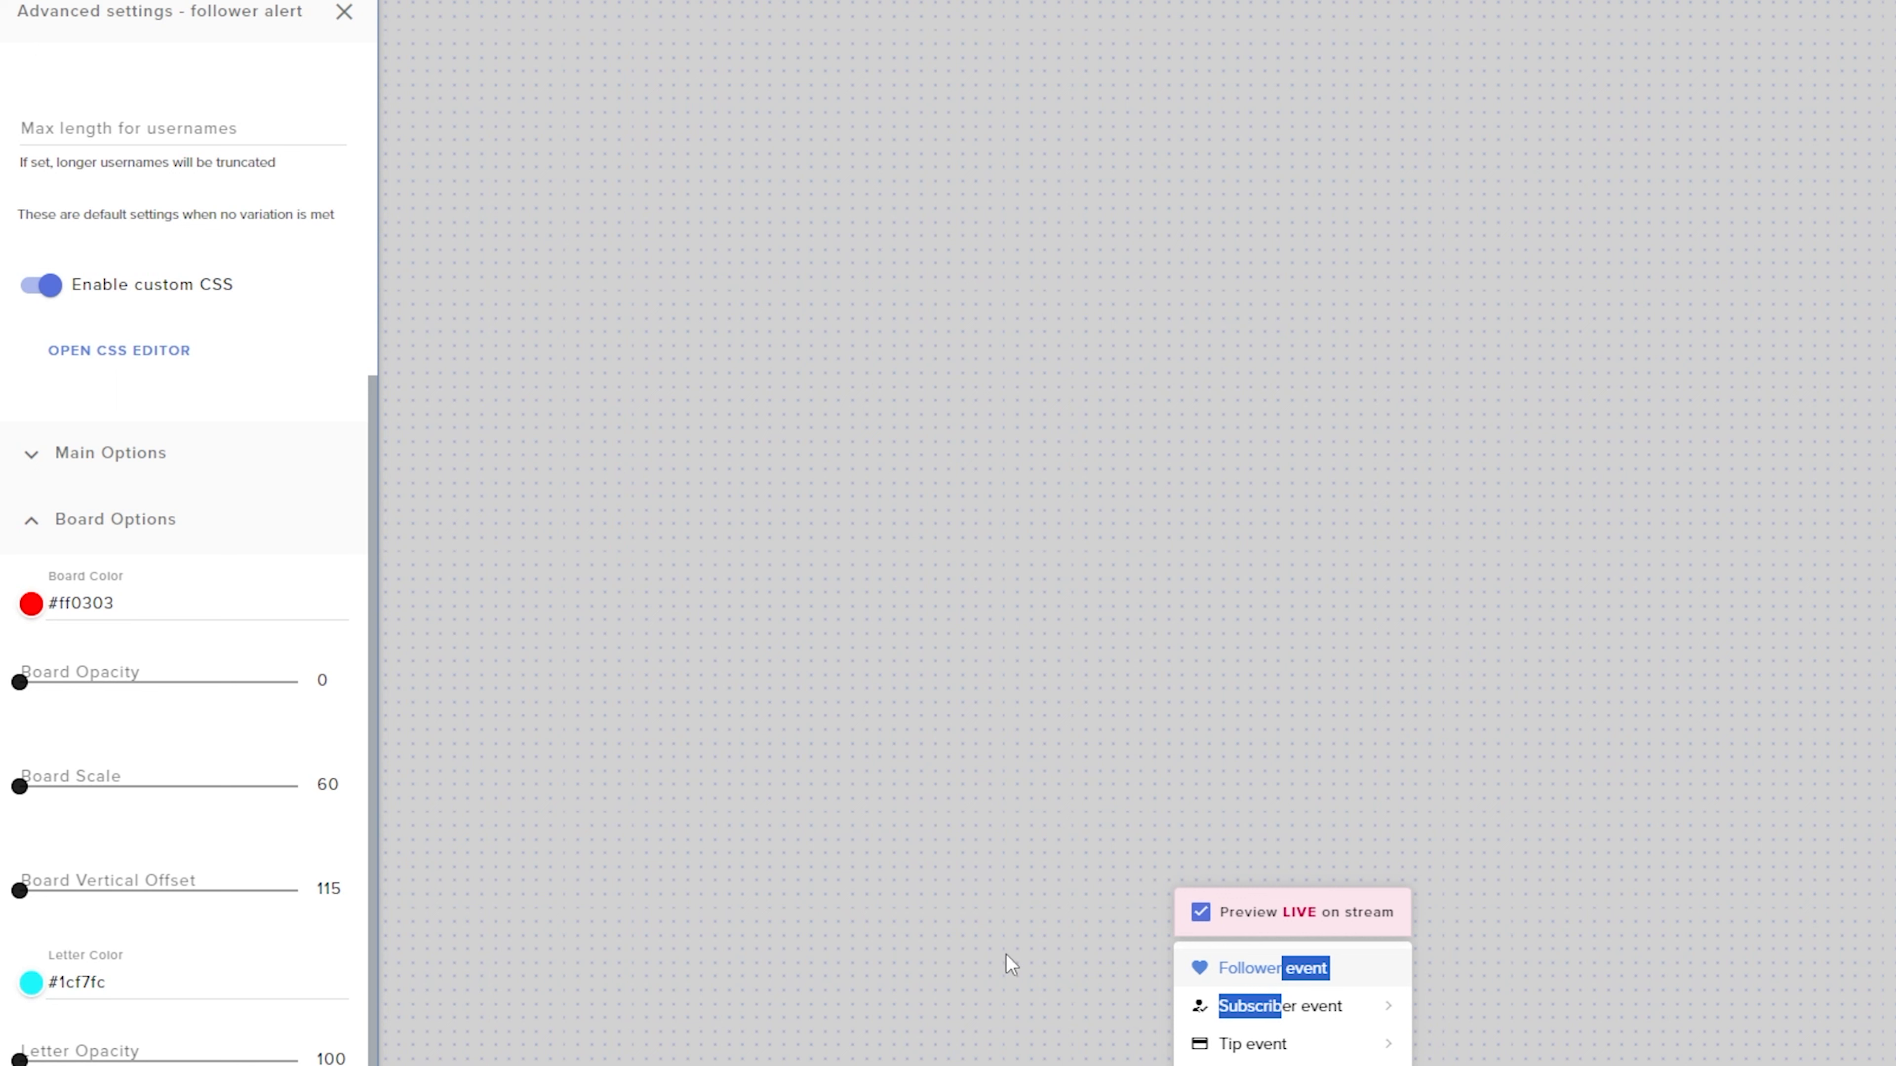
left_click(1251, 977)
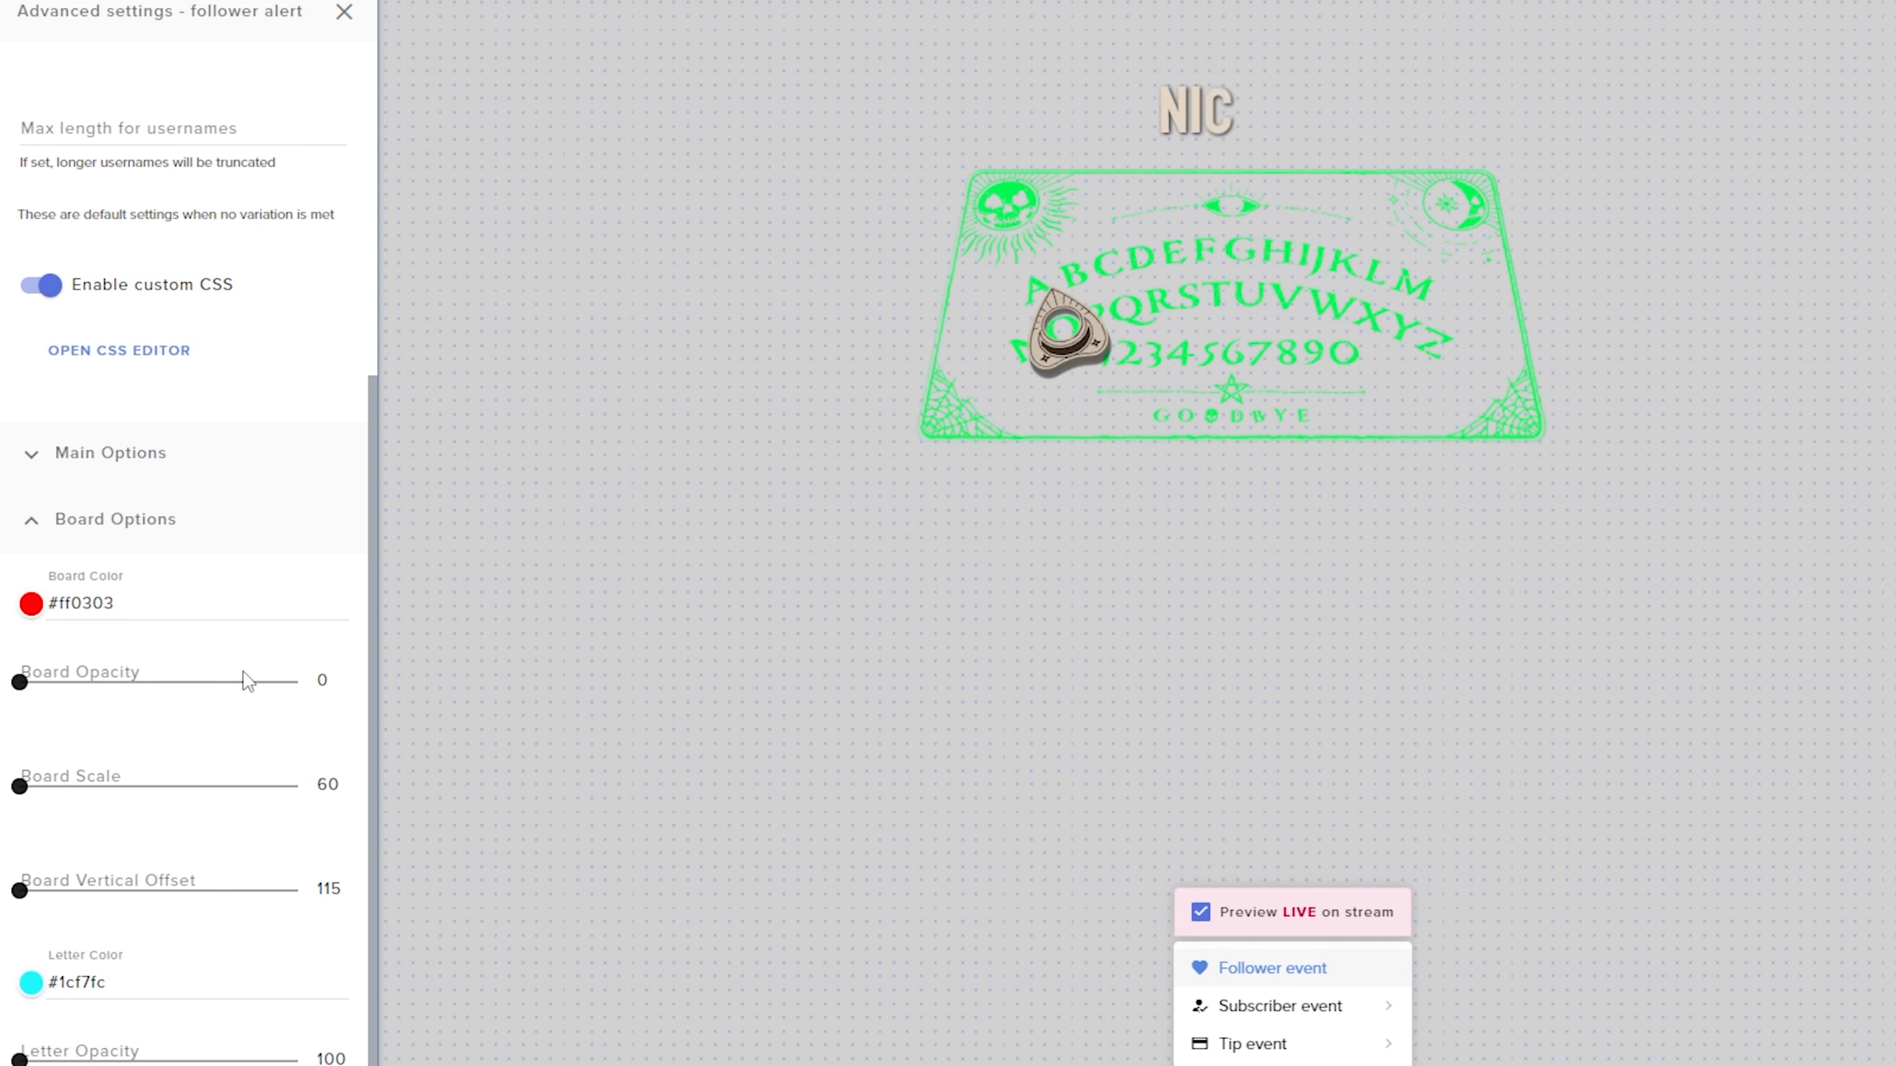
Set Board Opacity to 100 and emulate another follower event.
left_click_drag(290, 682, 296, 680)
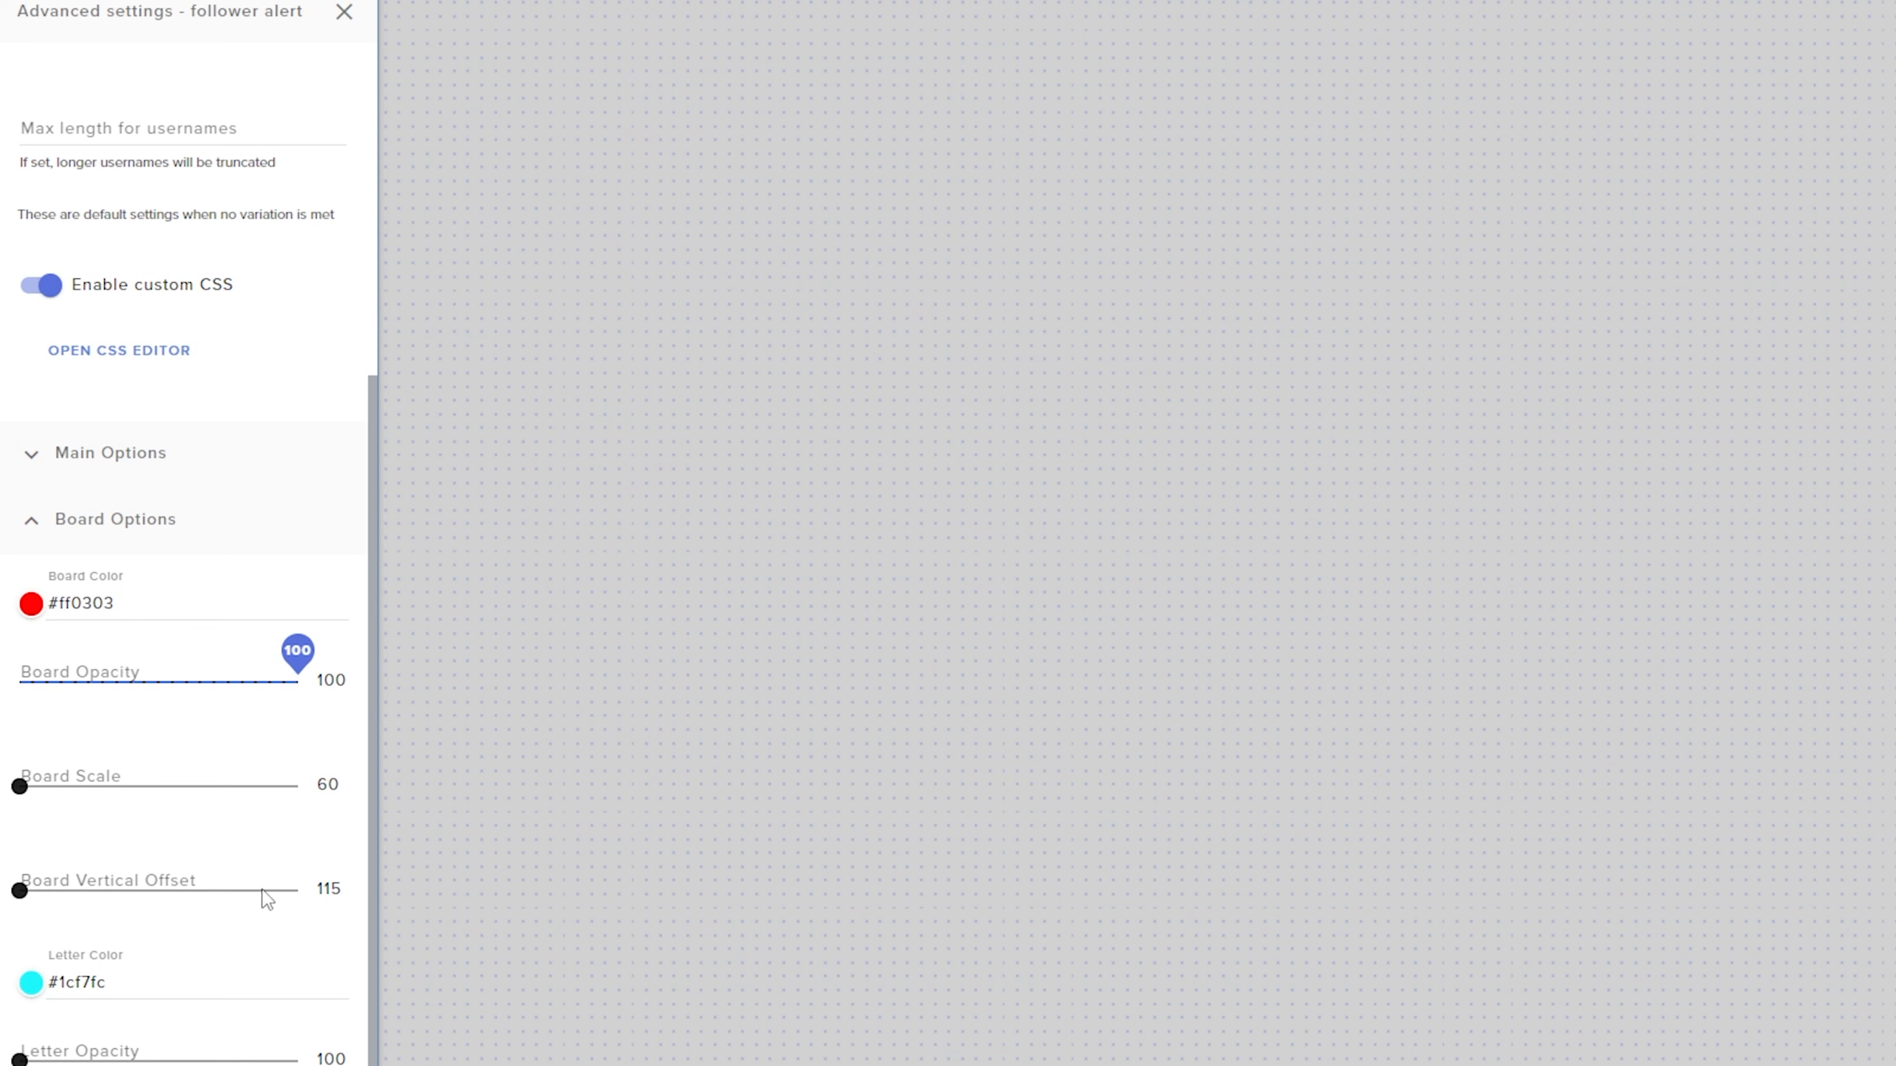
left_click(1291, 1065)
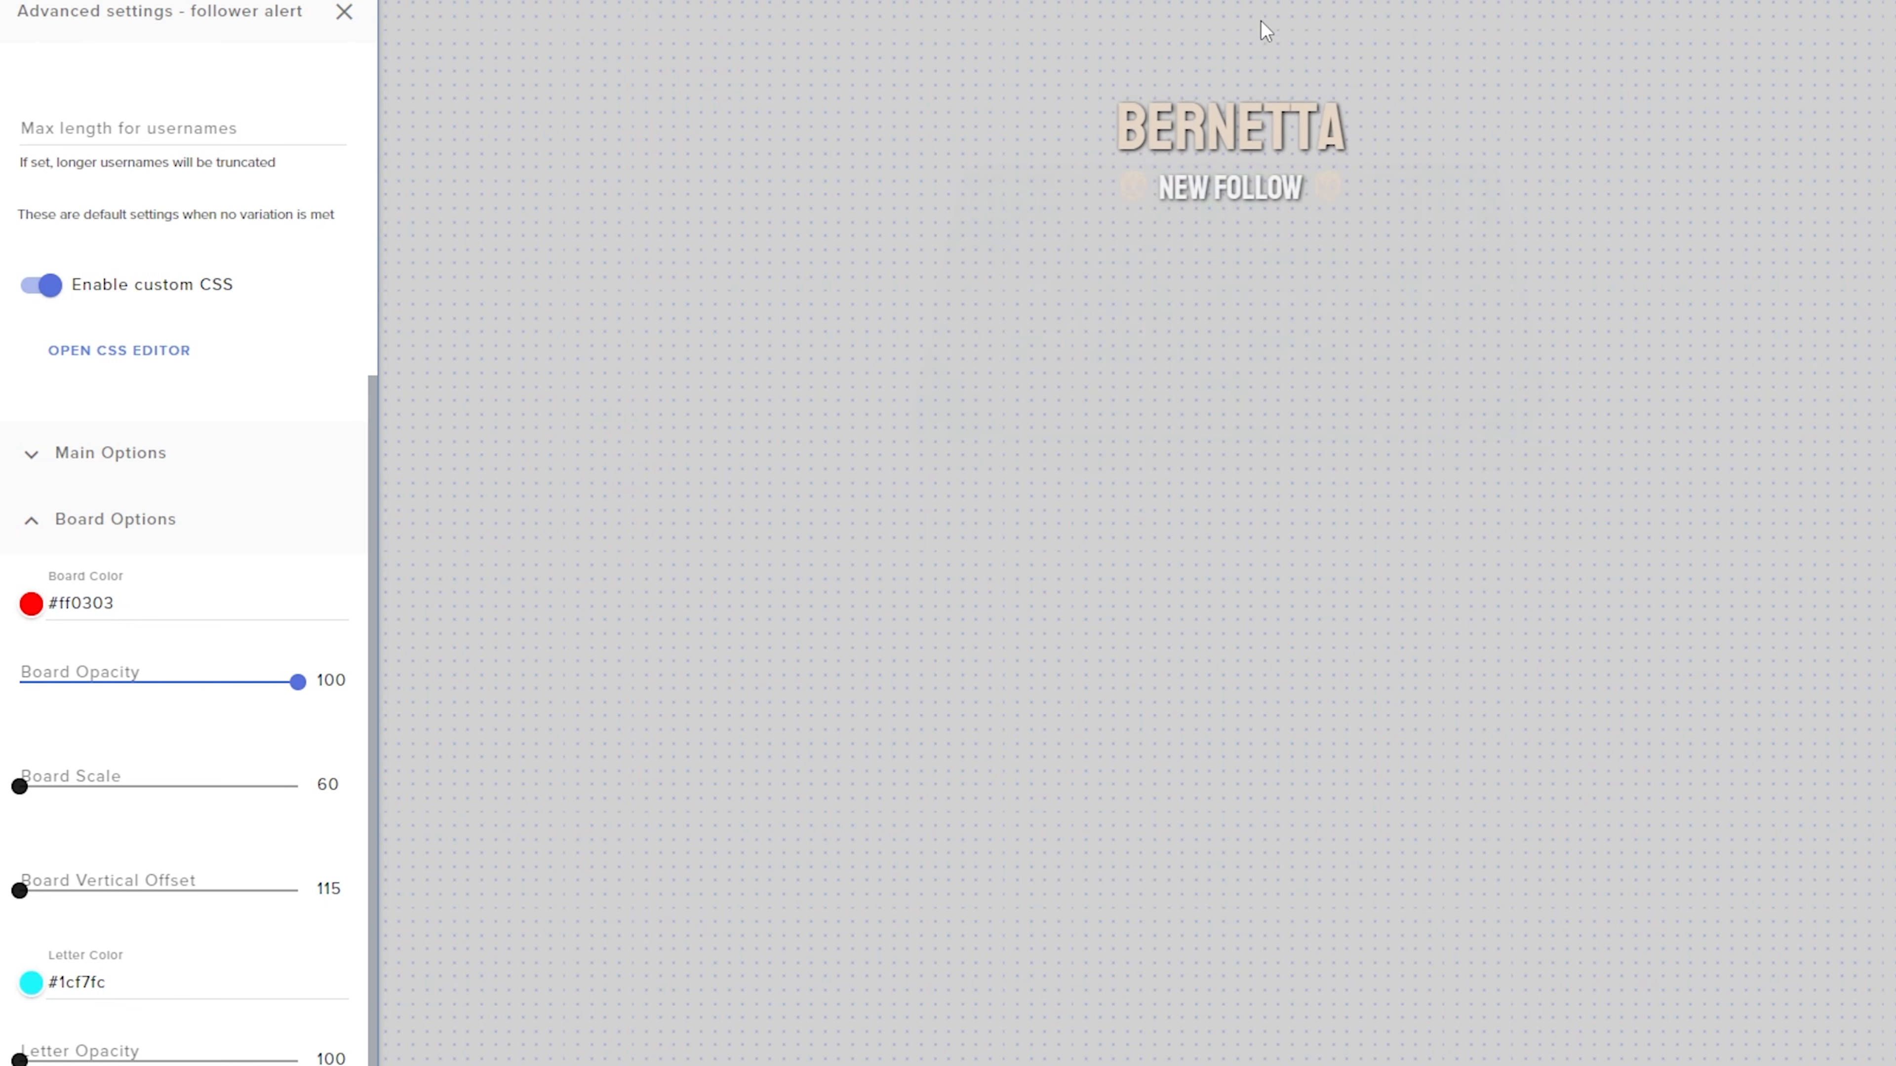
Try a Board Vertical Offset of 300 with an emulated follower event, and reset the offset to 115.
left_click_drag(211, 890, 305, 893)
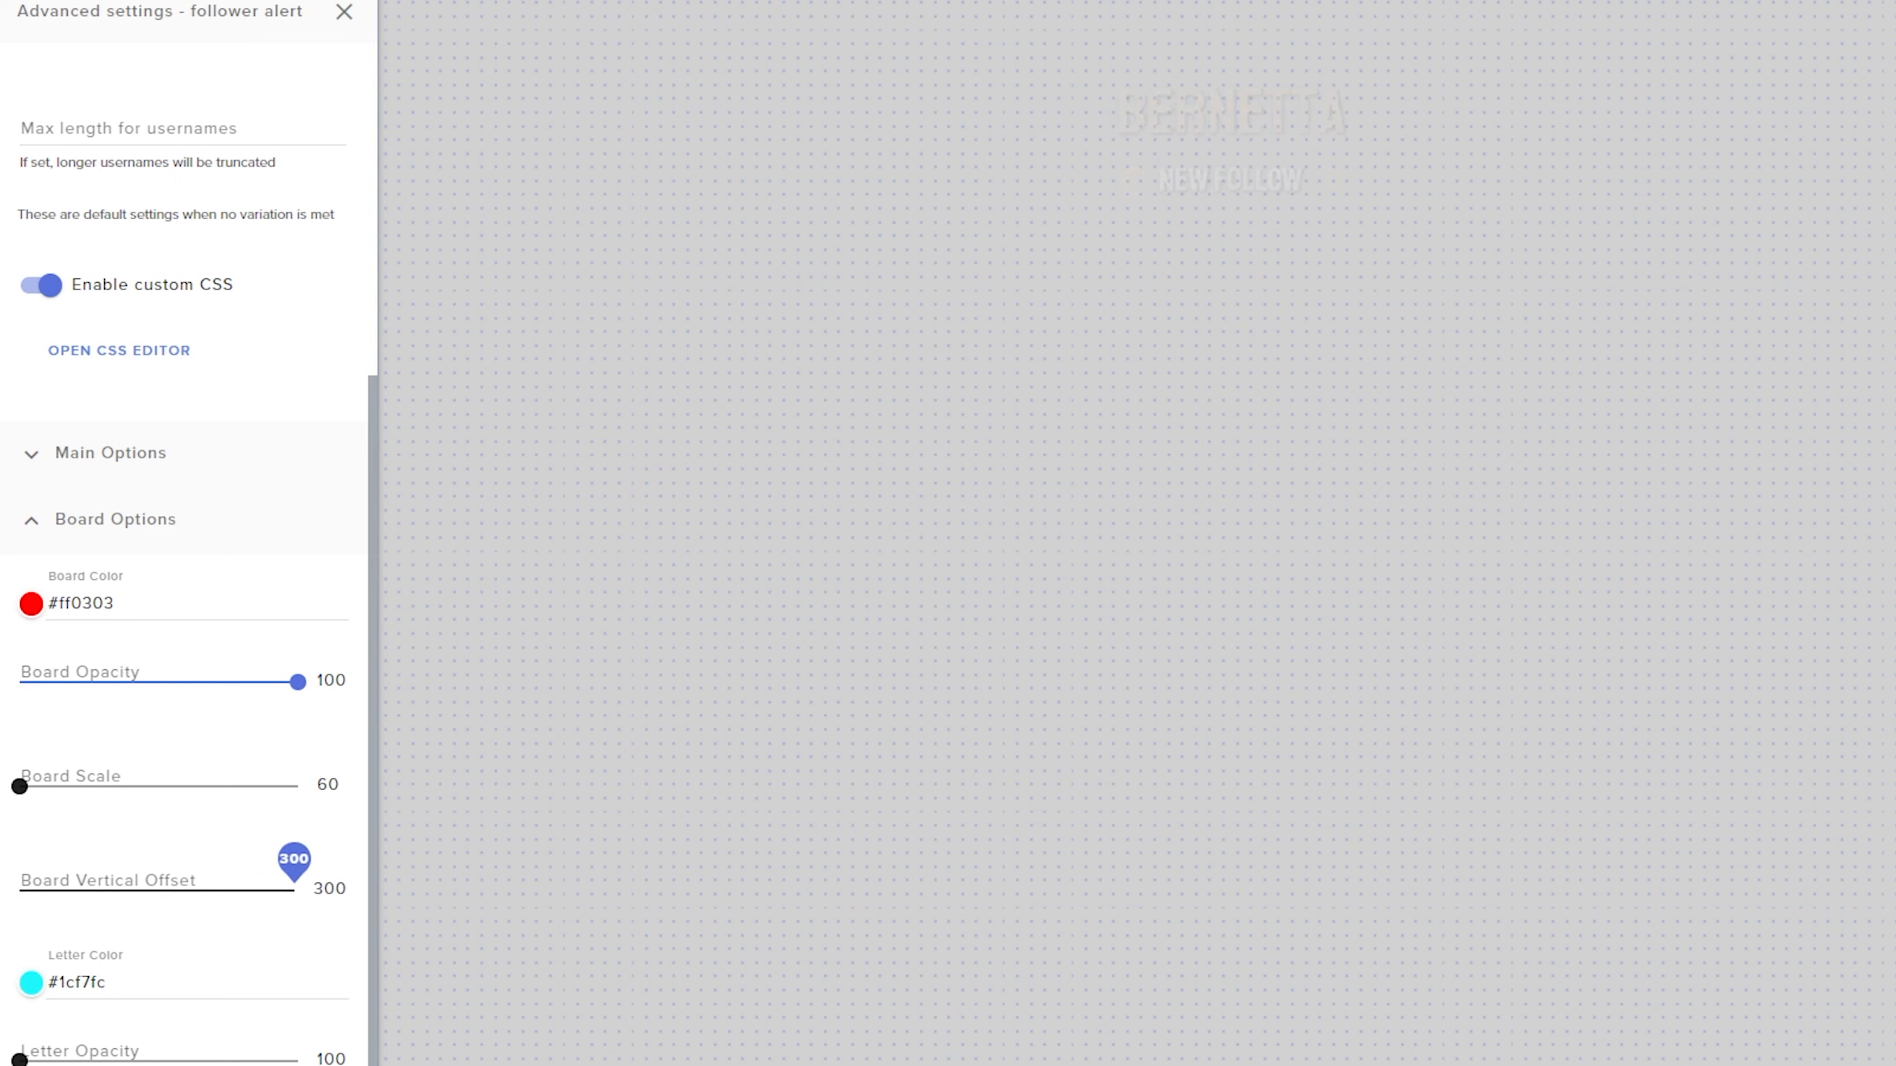
left_click(1233, 1065)
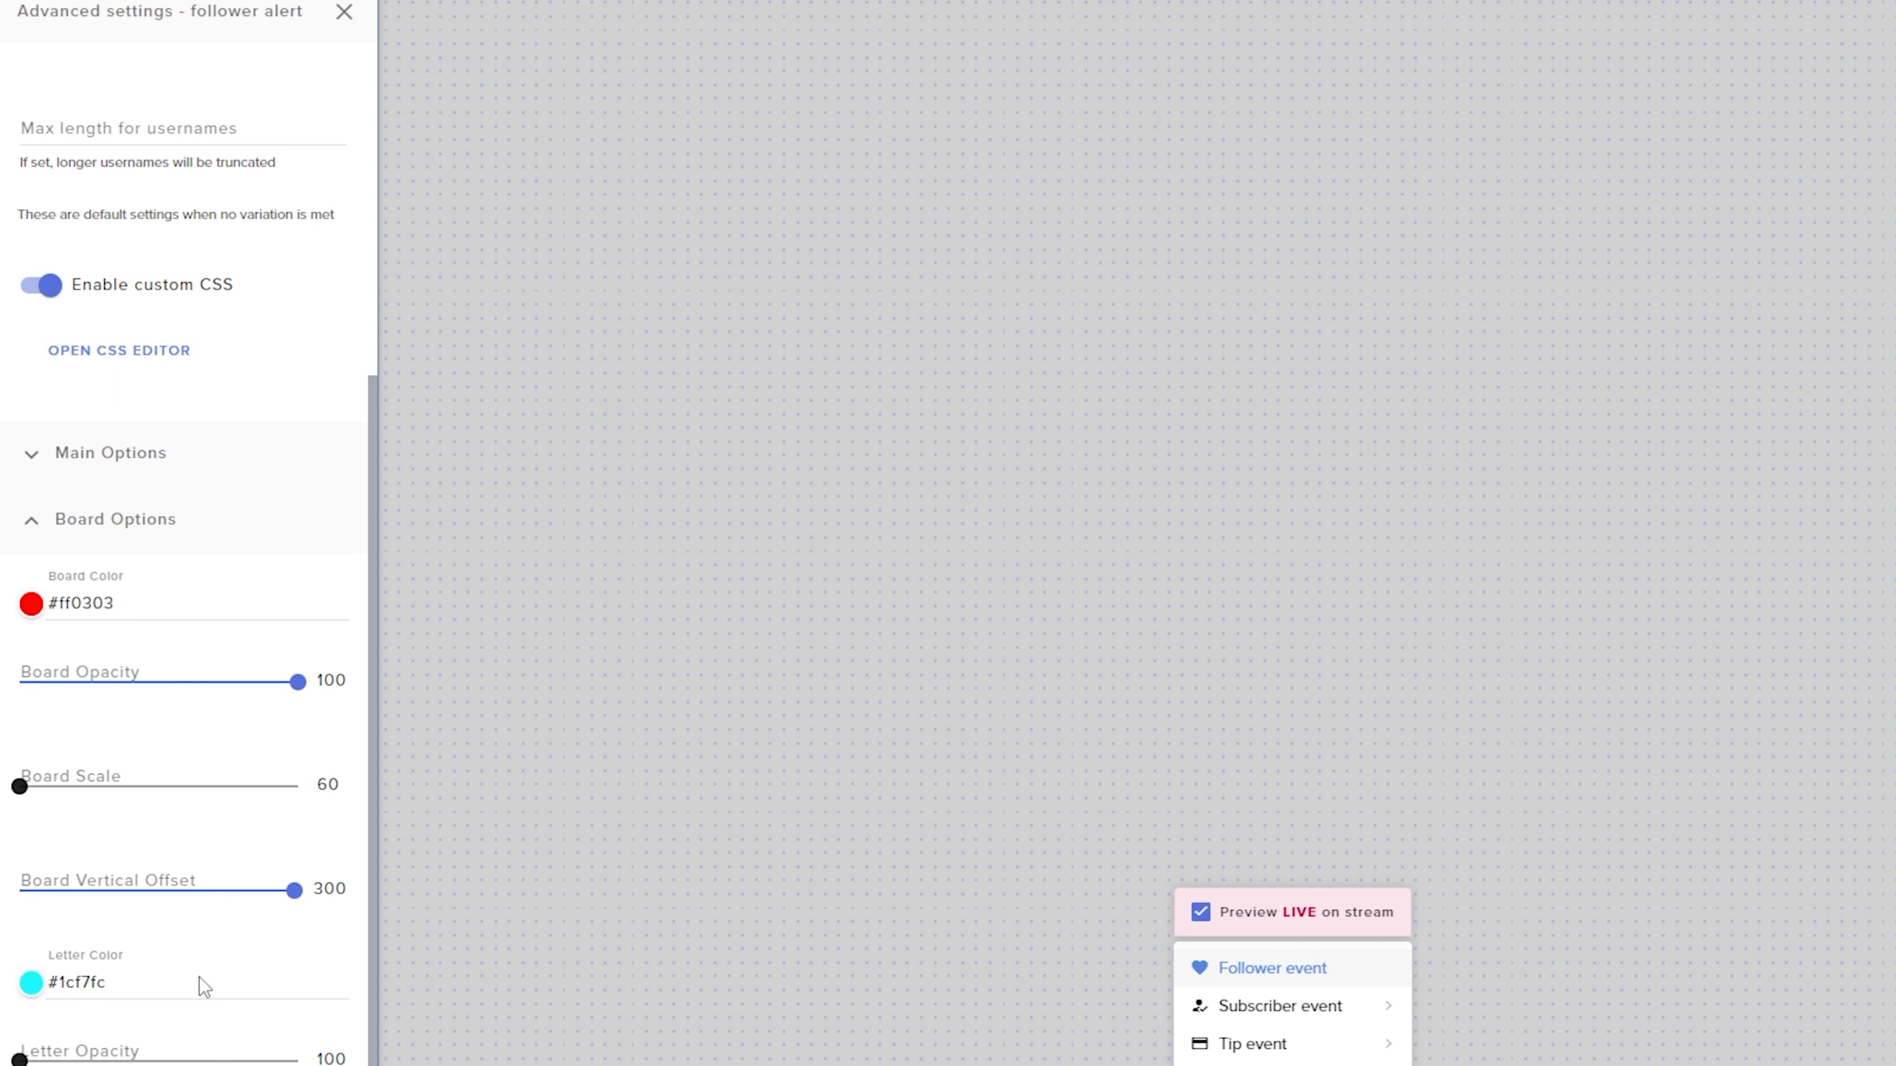
scroll(184, 1055, "down", 1)
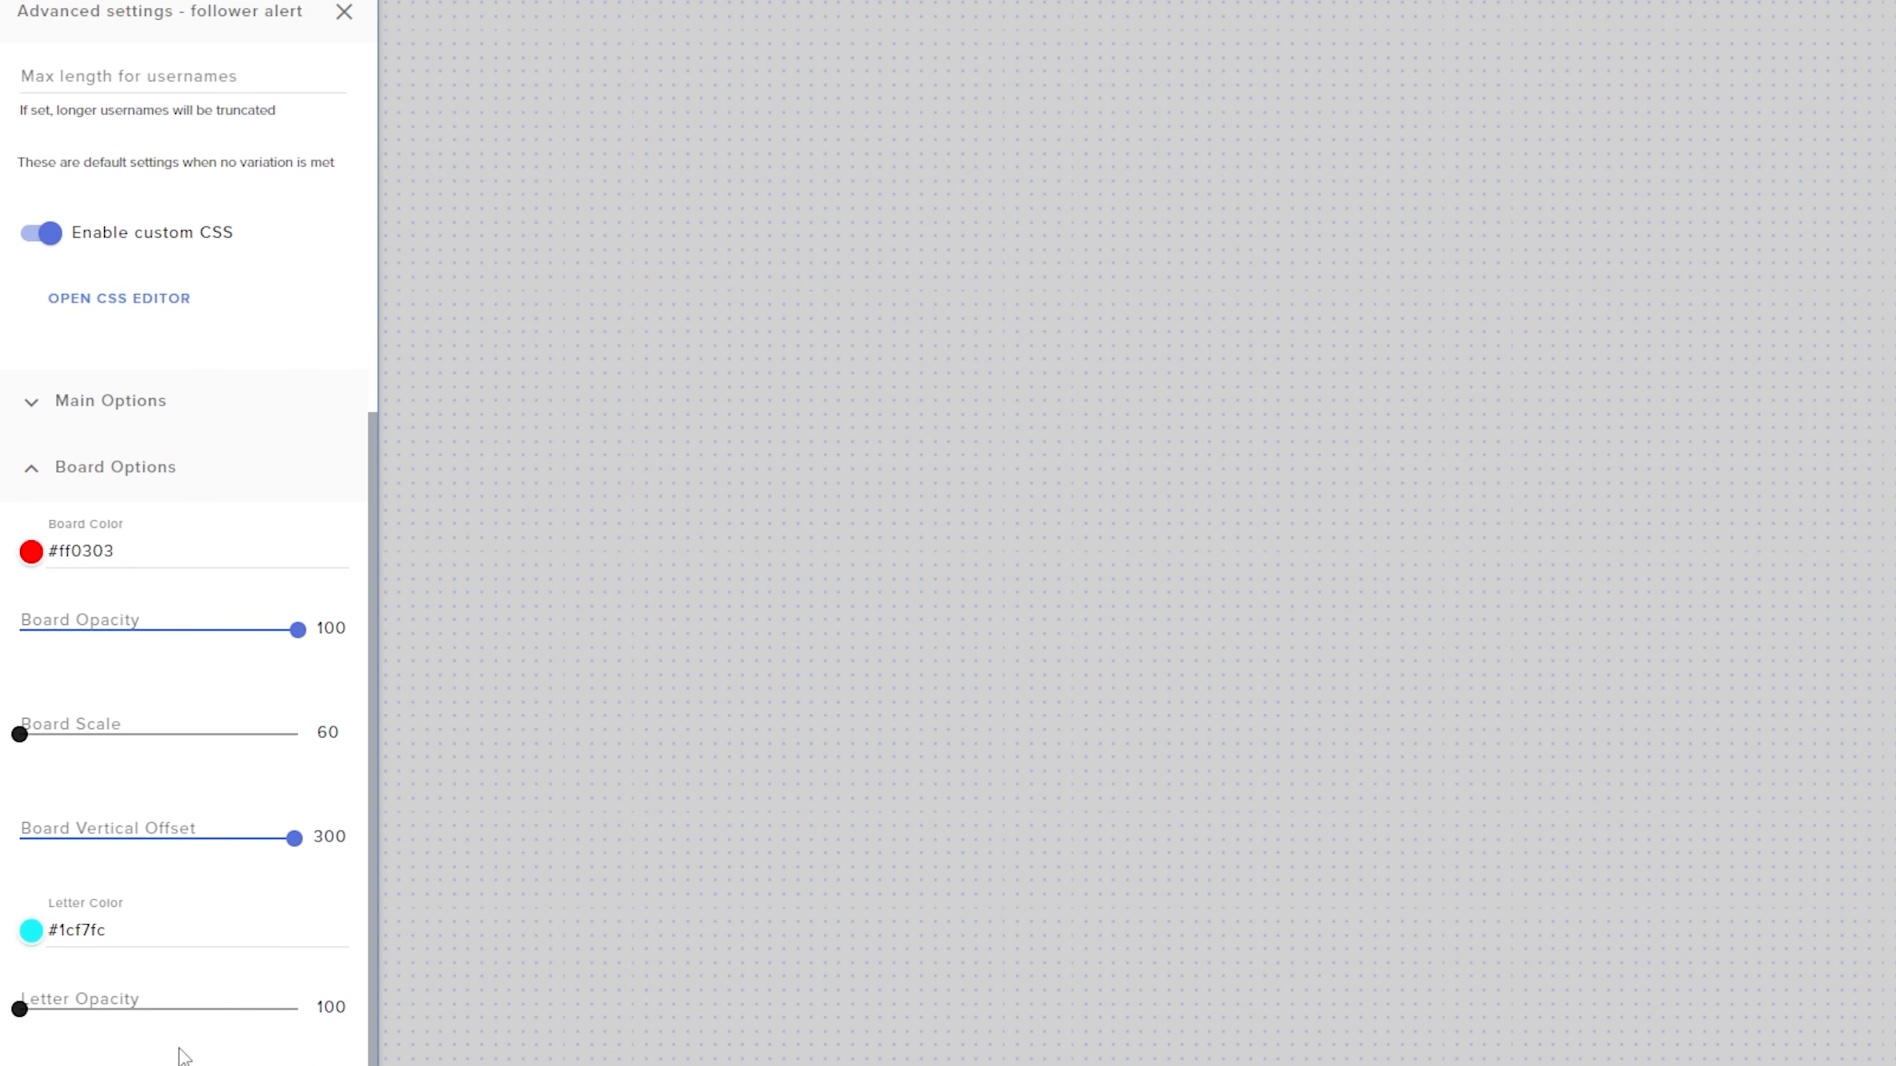
left_click_drag(296, 839, 265, 839)
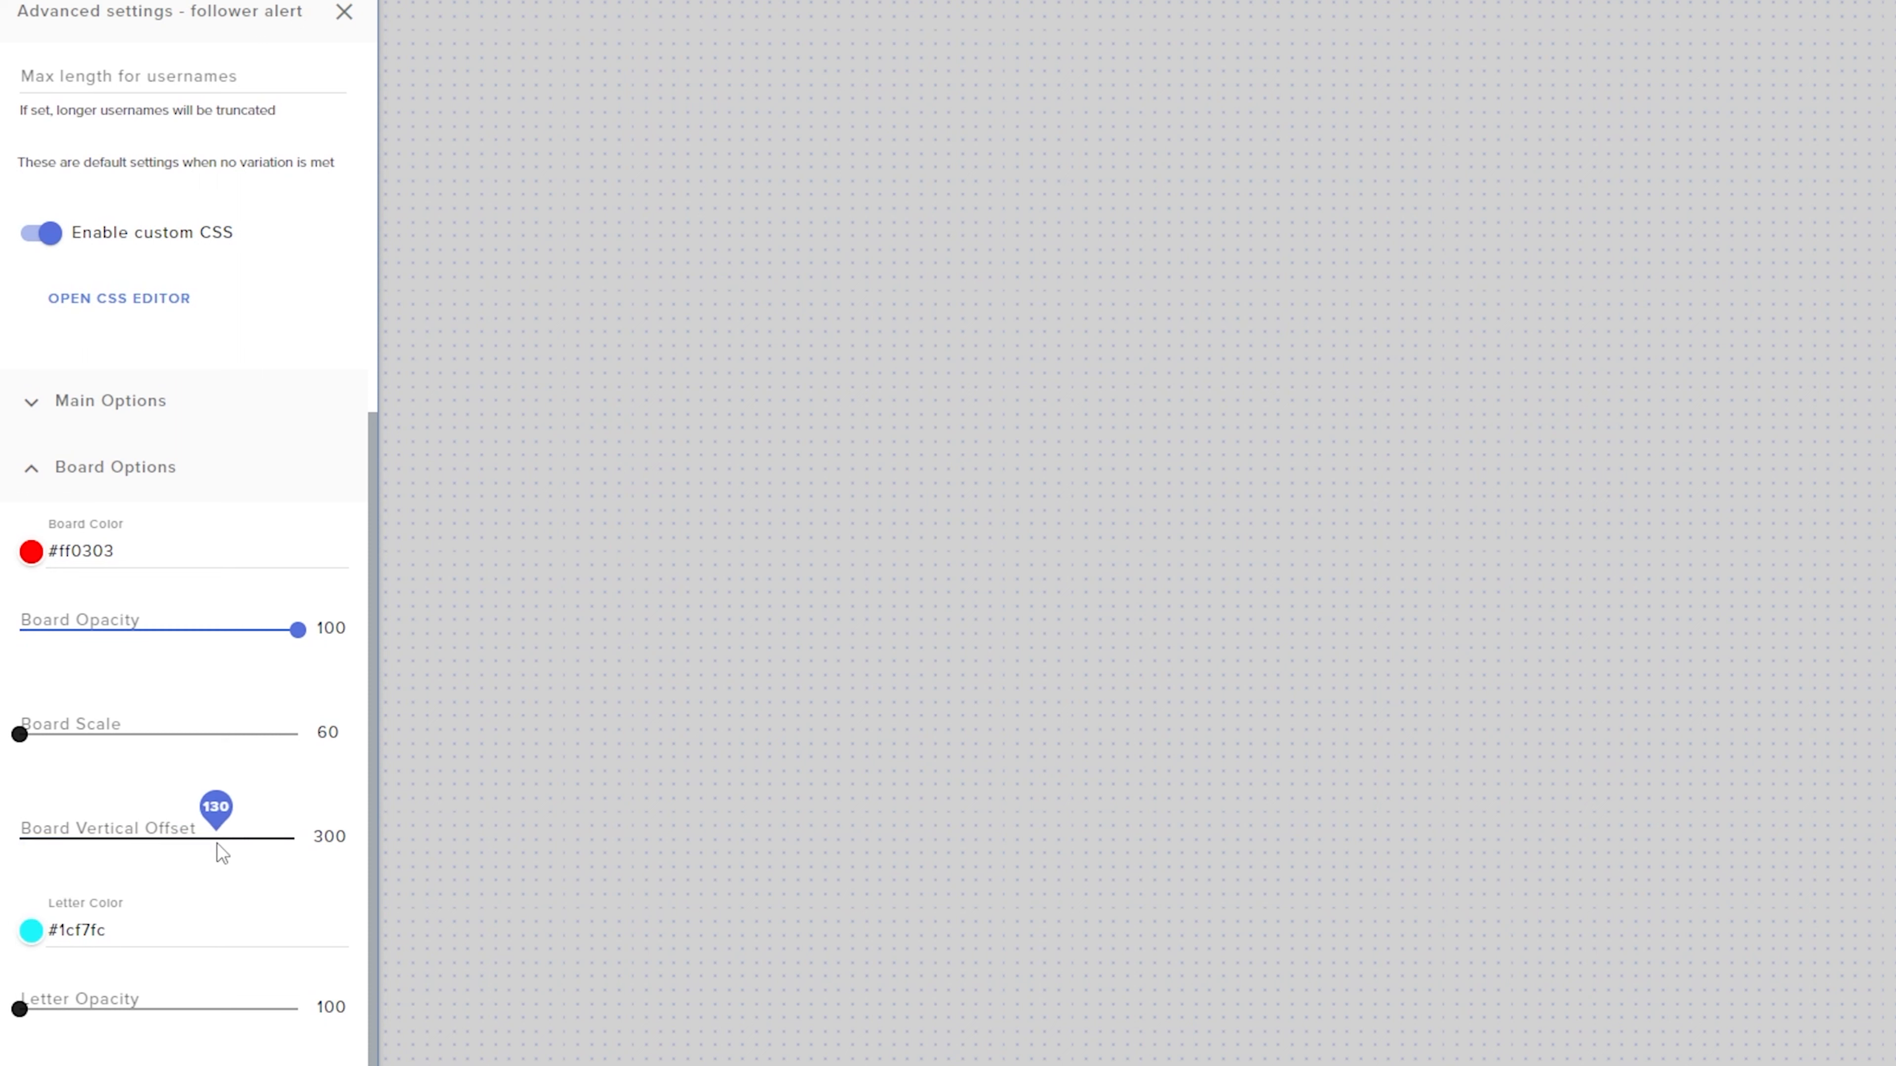
left_click_drag(206, 843, 213, 844)
Try a Letter Opacity of 65, return it to 100, and collapse Board Options.
left_click(201, 1008)
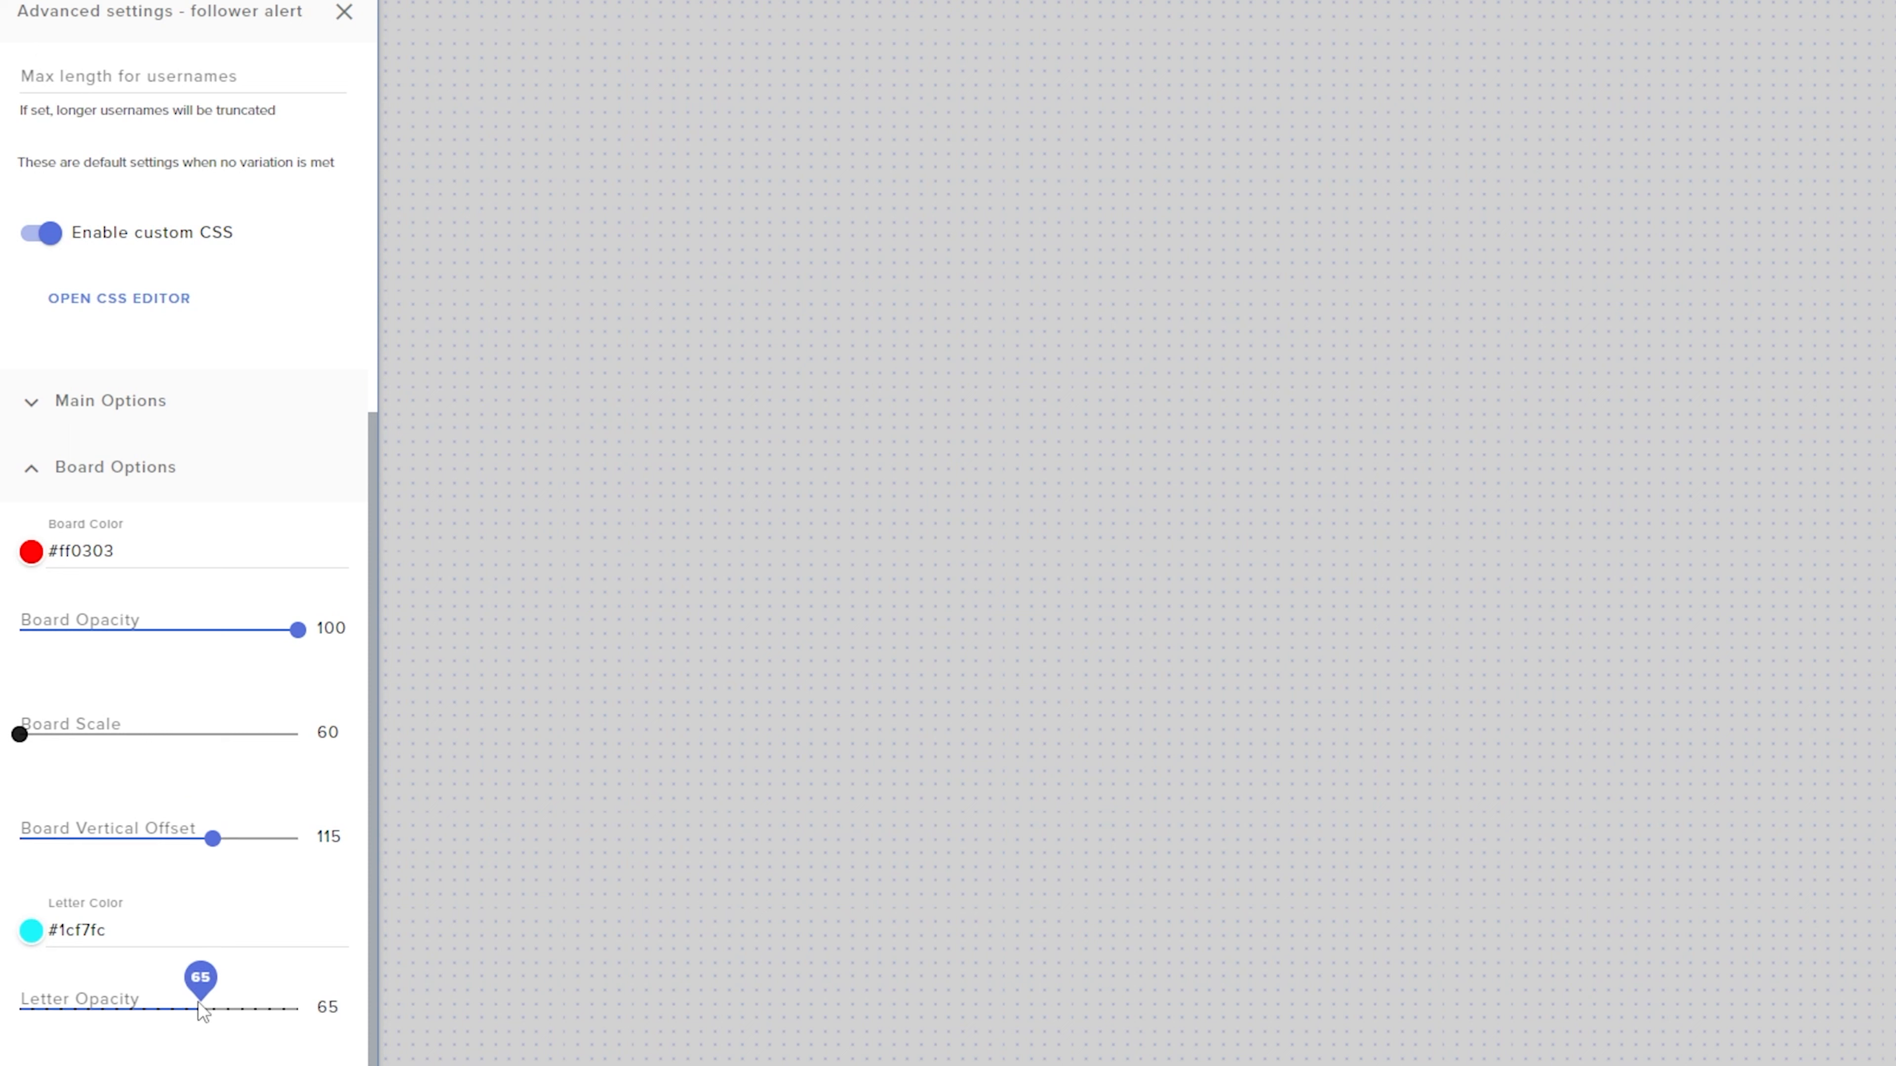
left_click_drag(199, 1002, 315, 1007)
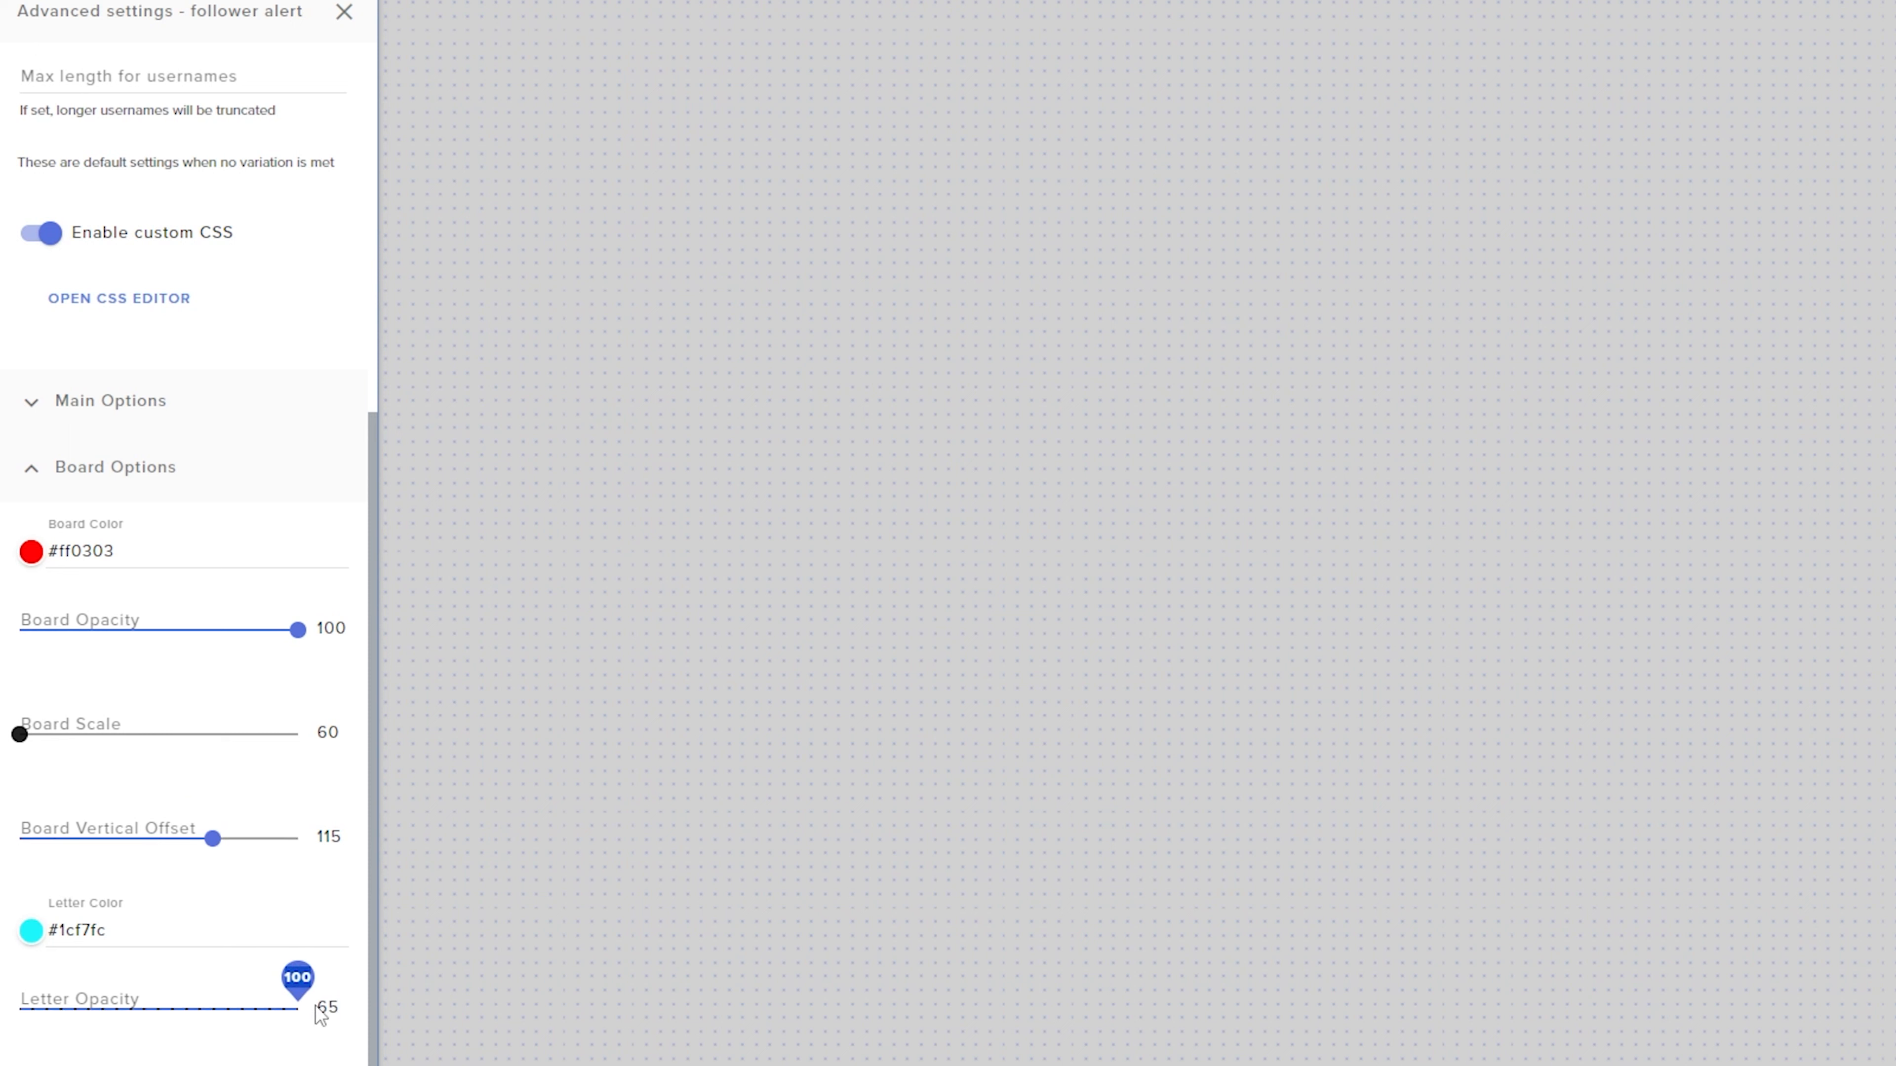
left_click(30, 478)
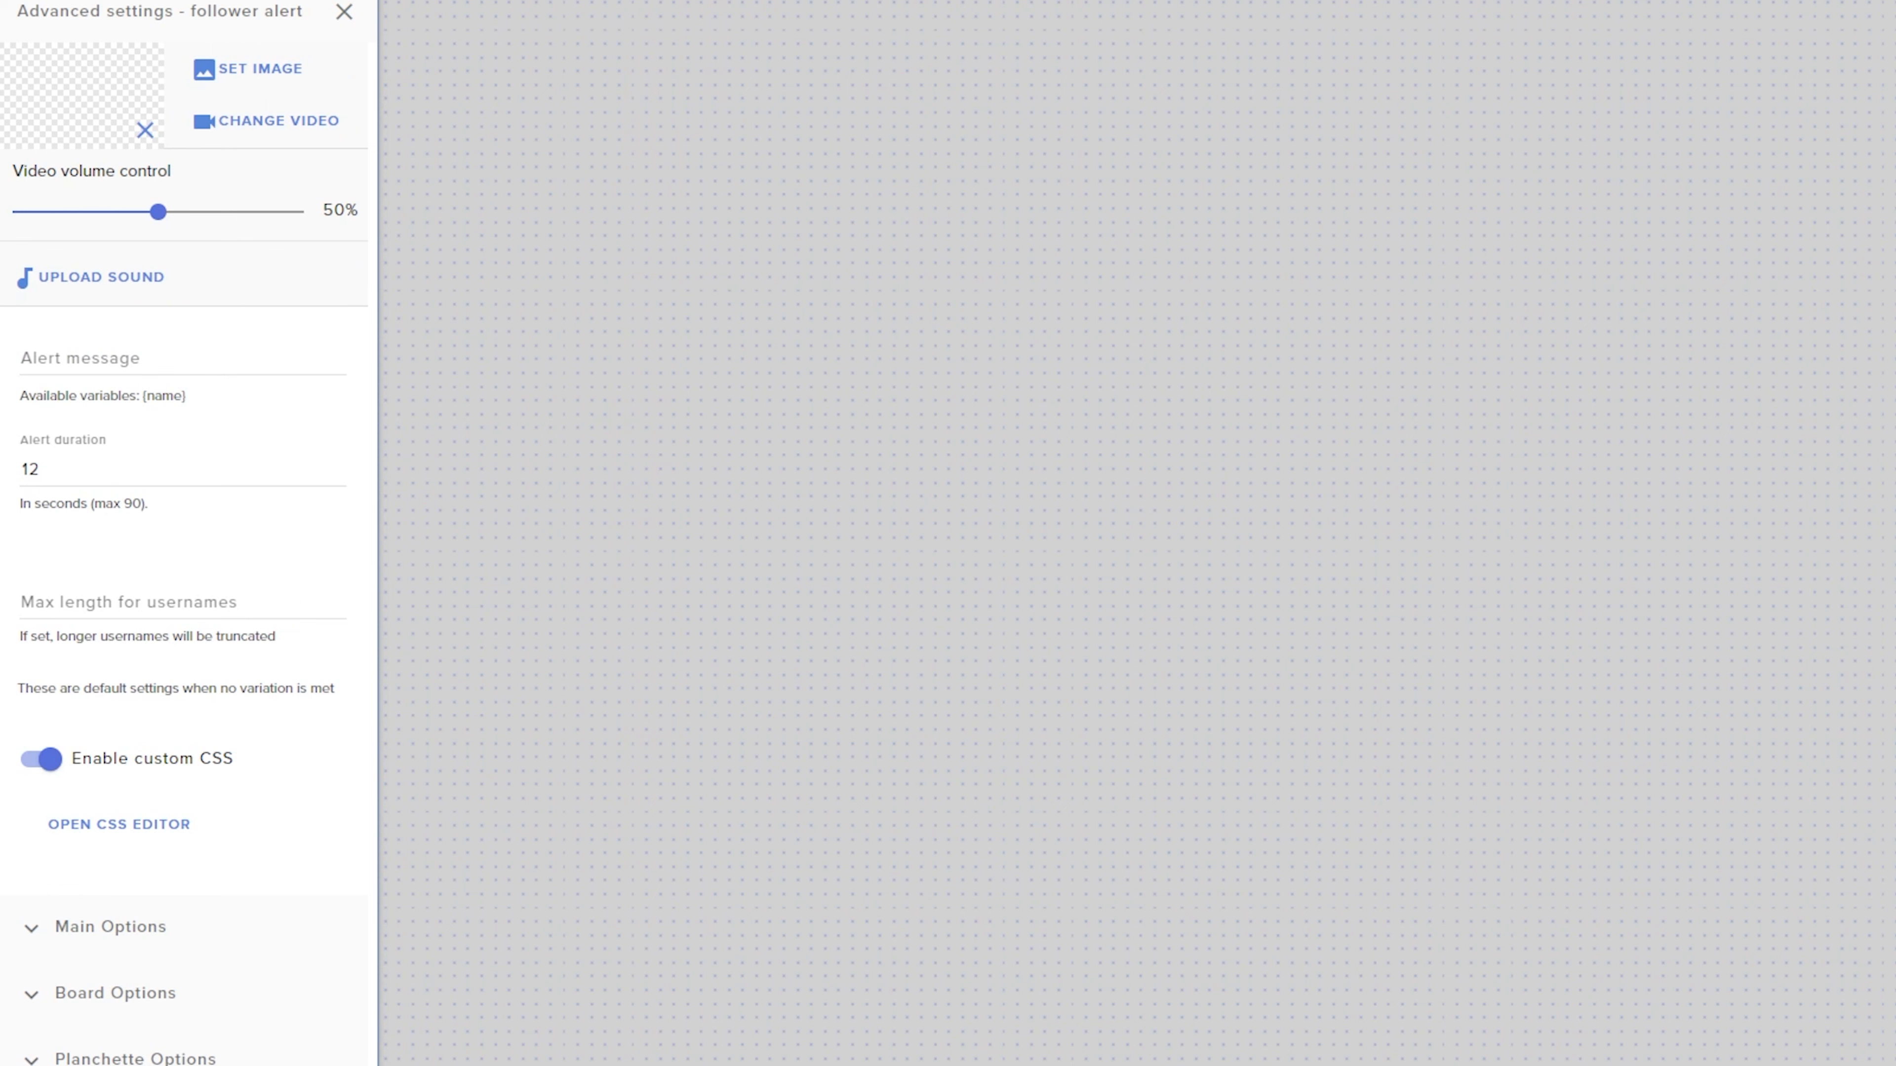
Expand Planchette Options and set the planchette's Base Color to #ccadad.
scroll(198, 970, "down", 2)
left_click(203, 941)
scroll(164, 858, "down", 5)
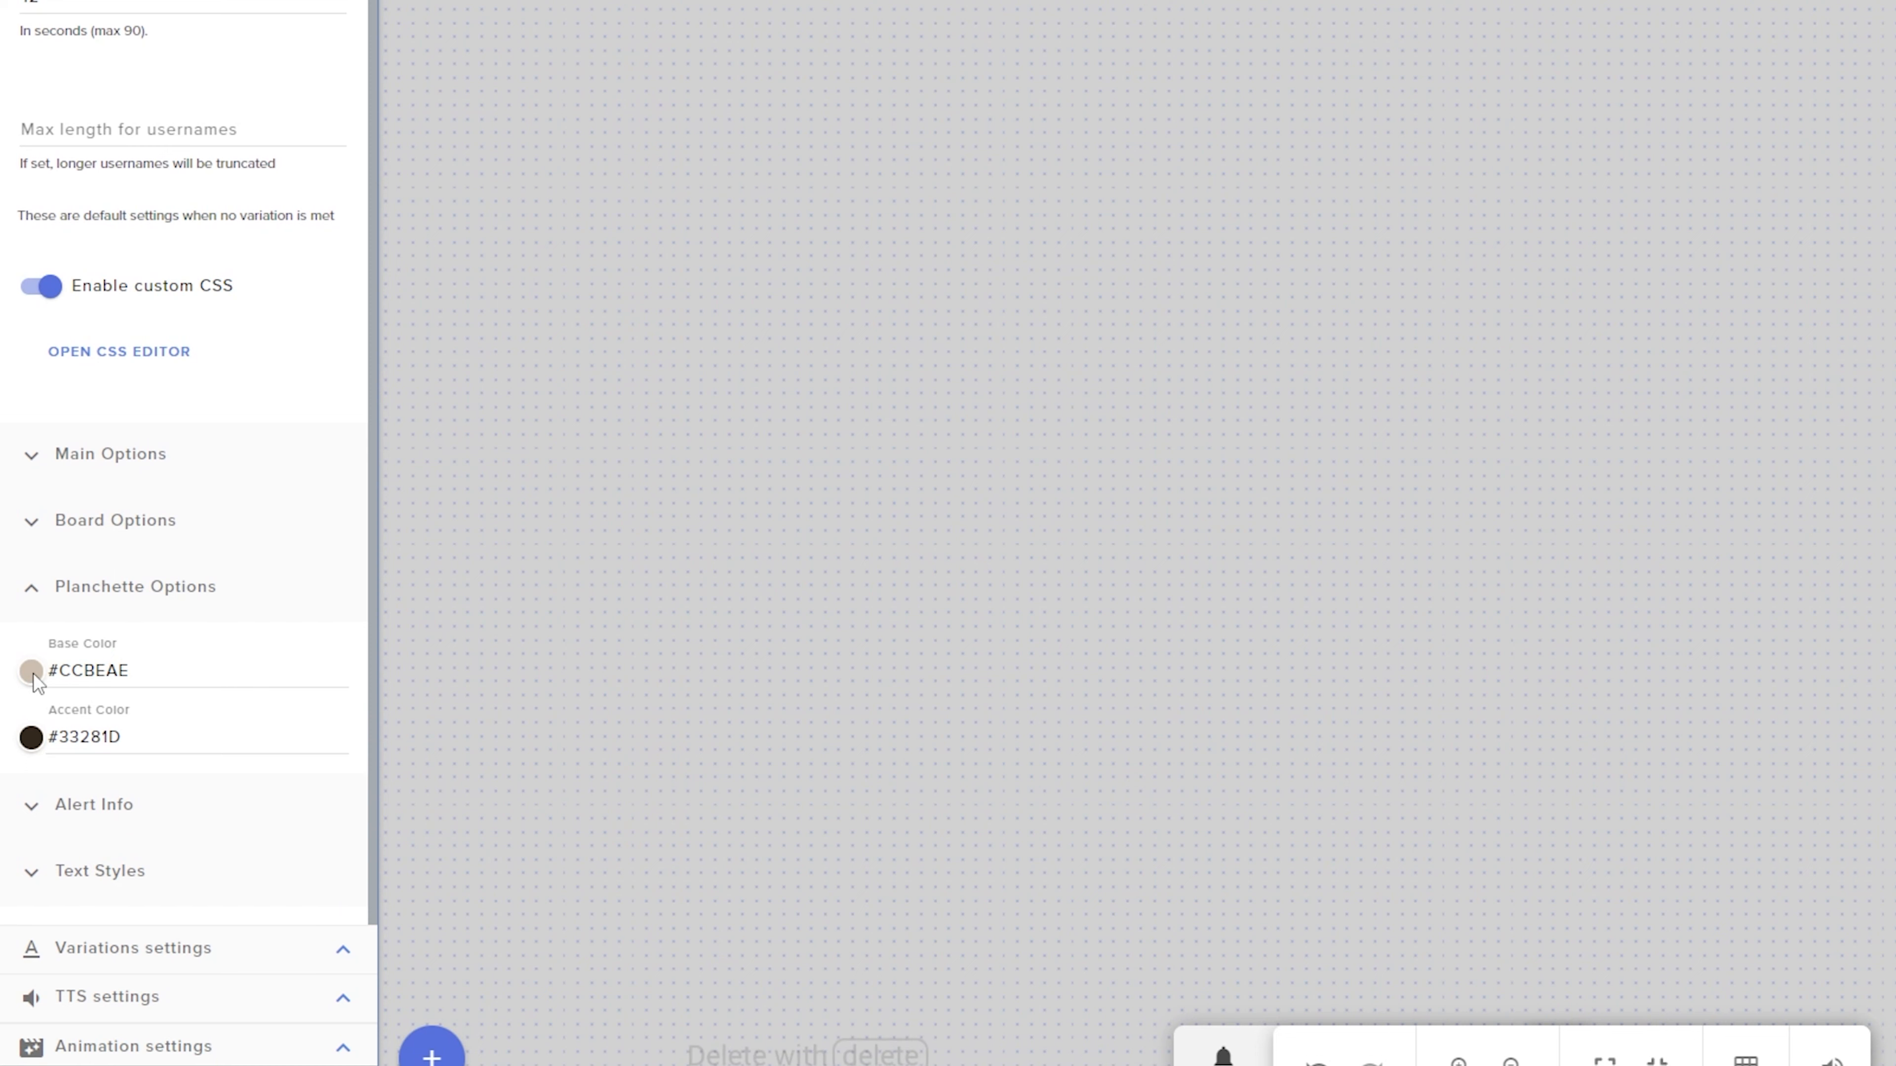
left_click(33, 674)
left_click(1652, 195)
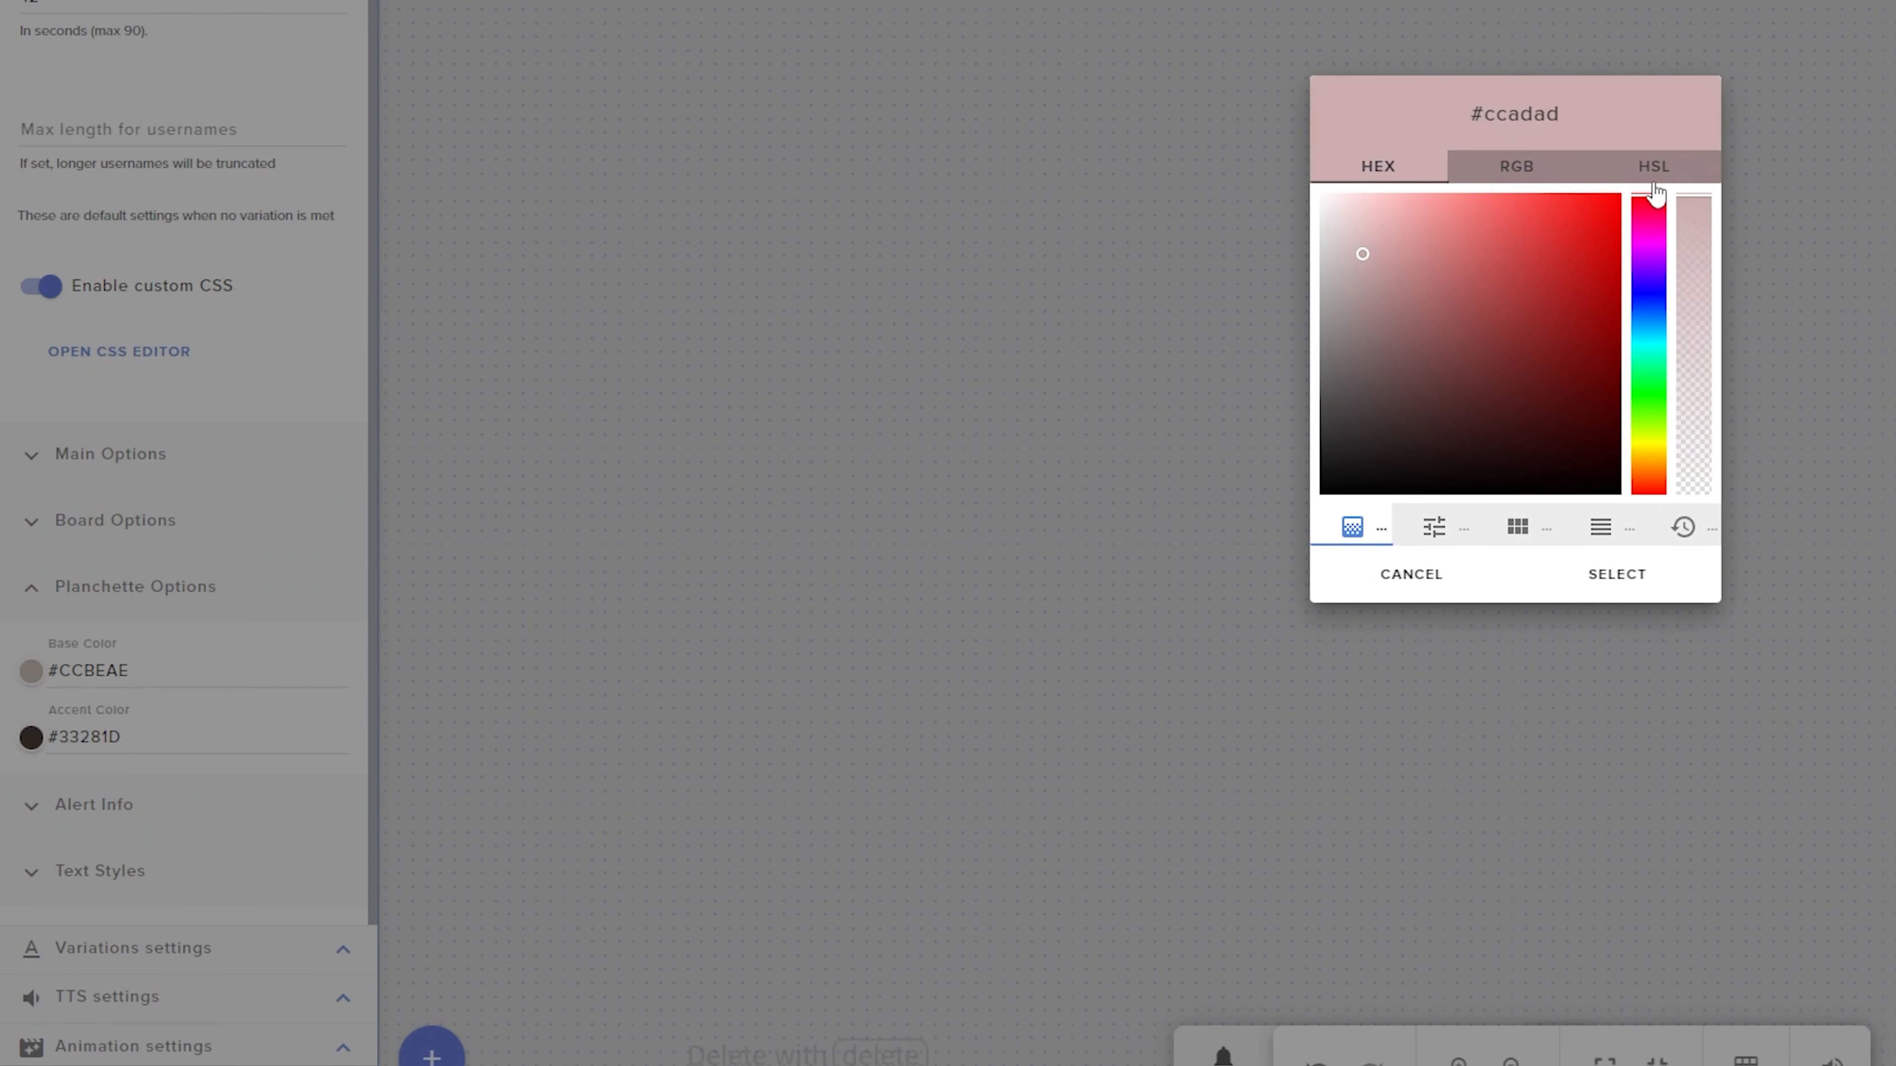
left_click(1617, 579)
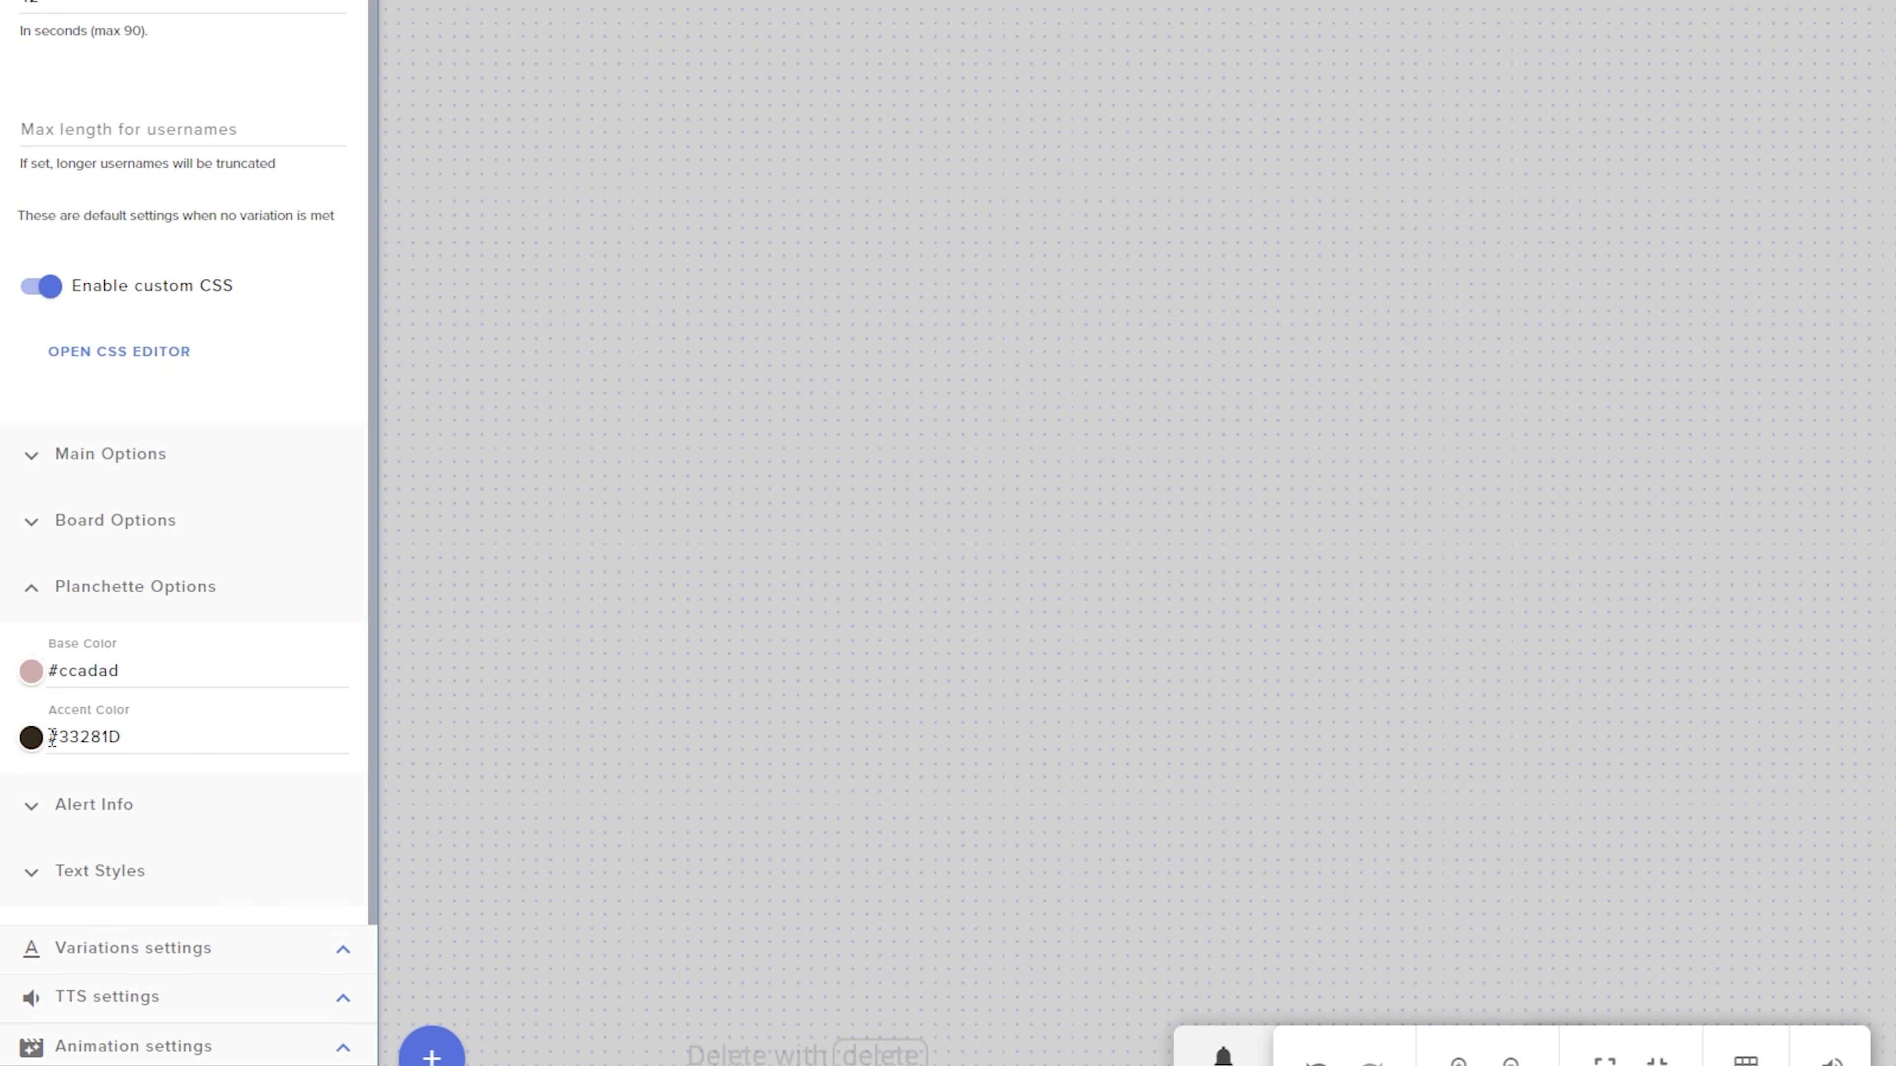
Set the planchette's Accent Color to near-white #fffffe.
left_click(35, 743)
left_click_drag(1314, 318, 1322, 196)
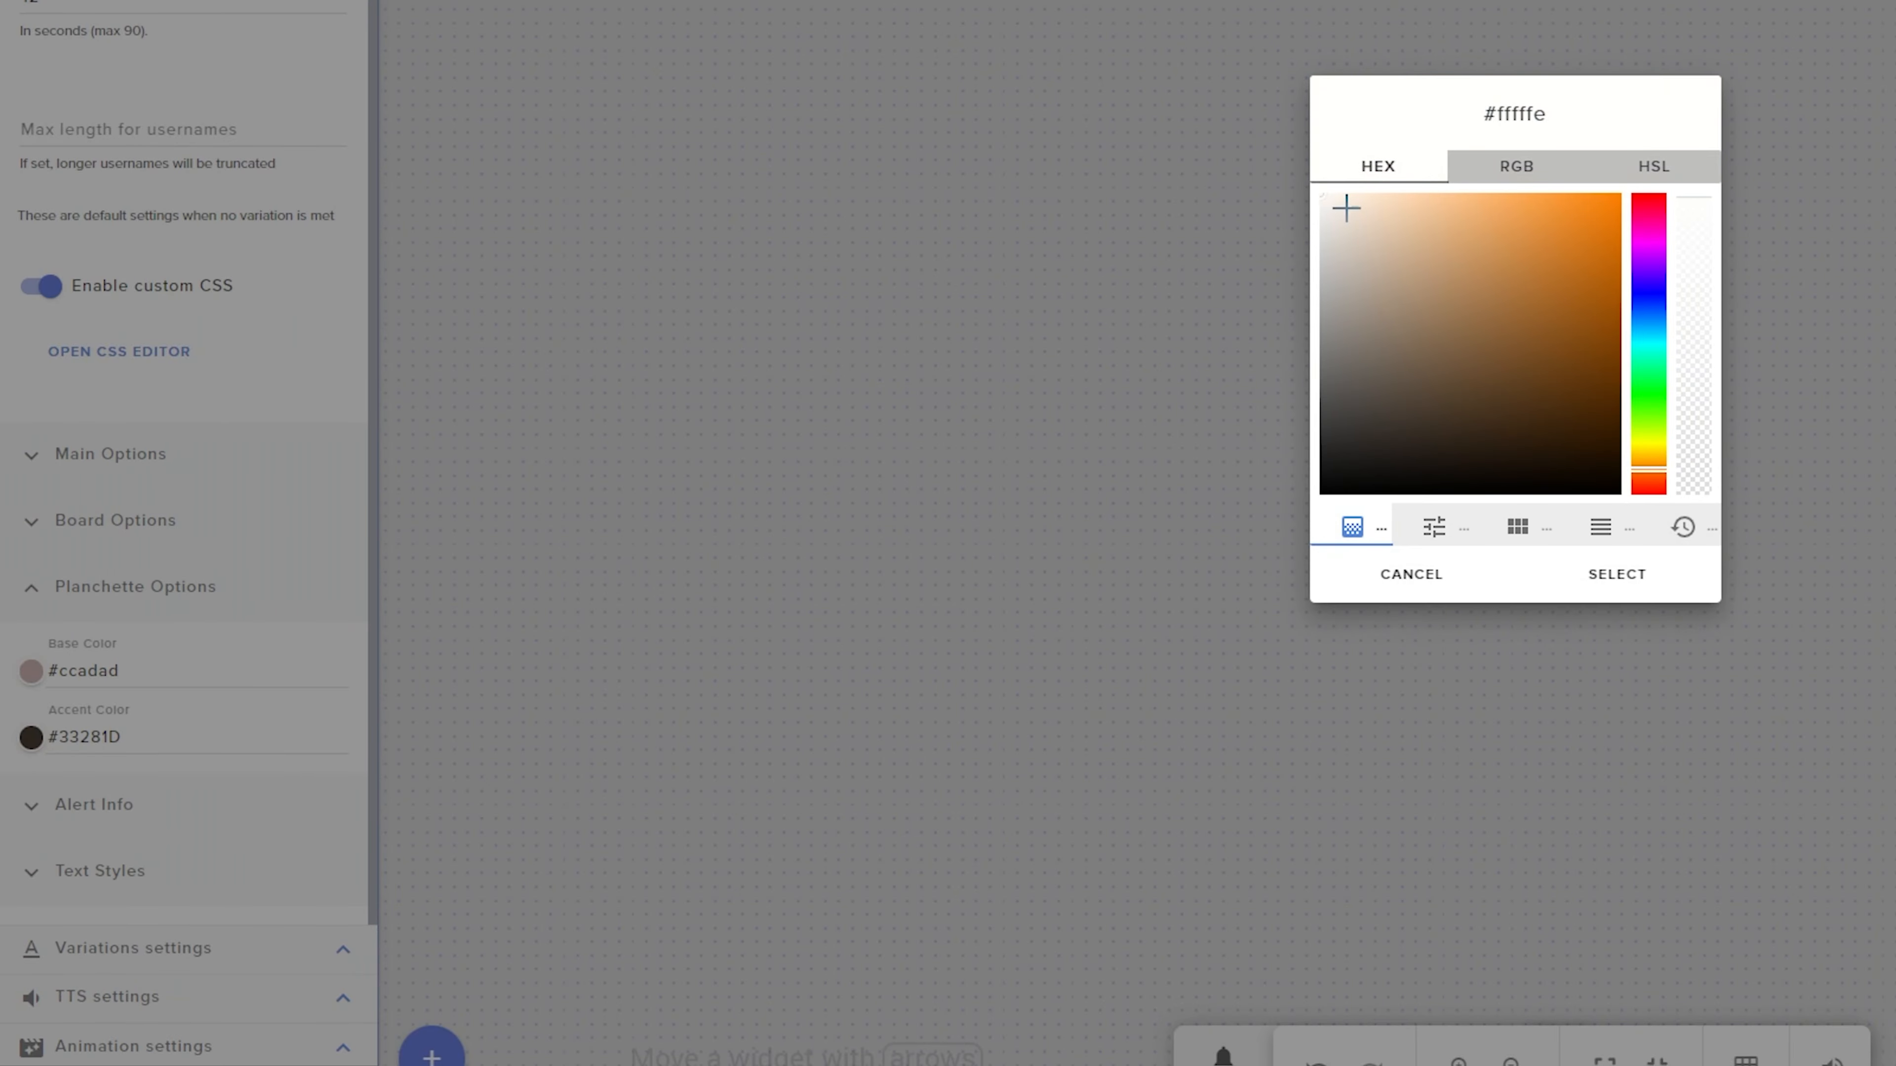
left_click(1617, 574)
Set the planchette's Base Color to red #f10b0b and emulate a follower event to preview it.
left_click(30, 671)
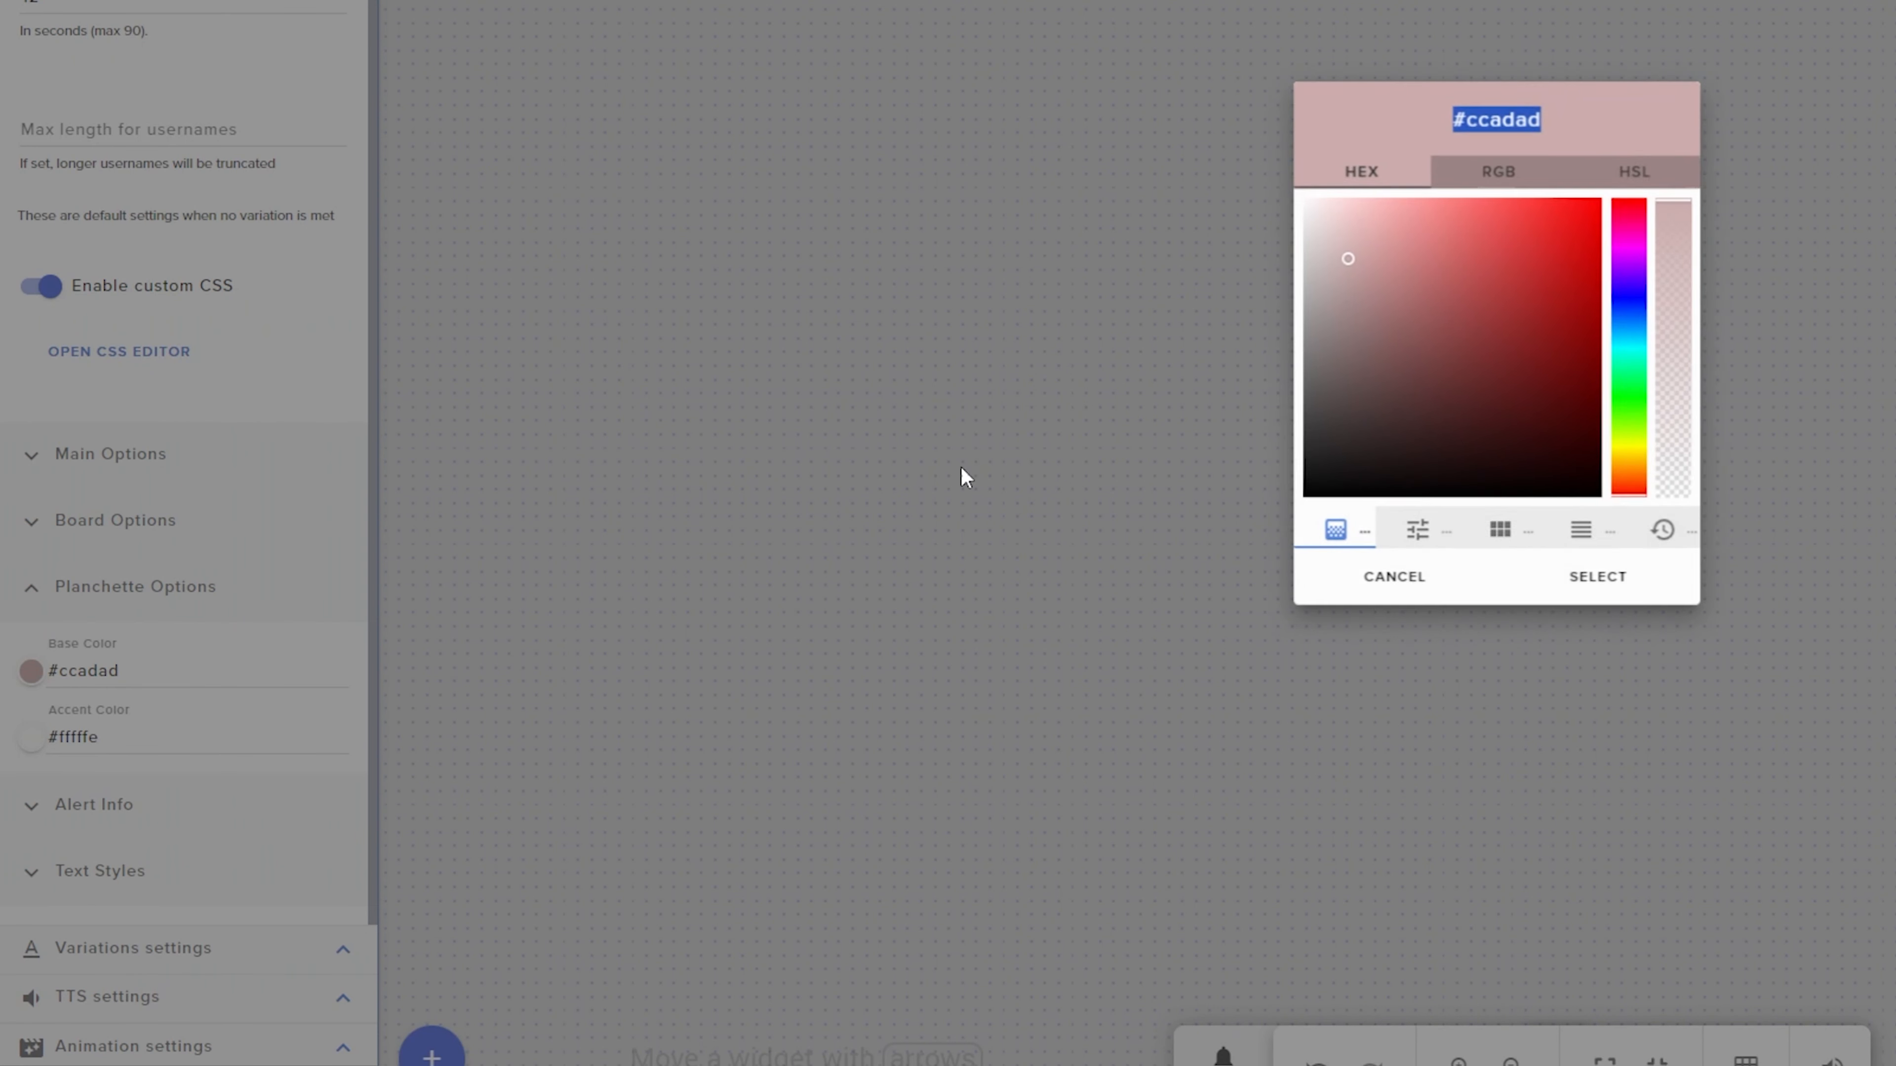
left_click(1551, 232)
left_click(1618, 210)
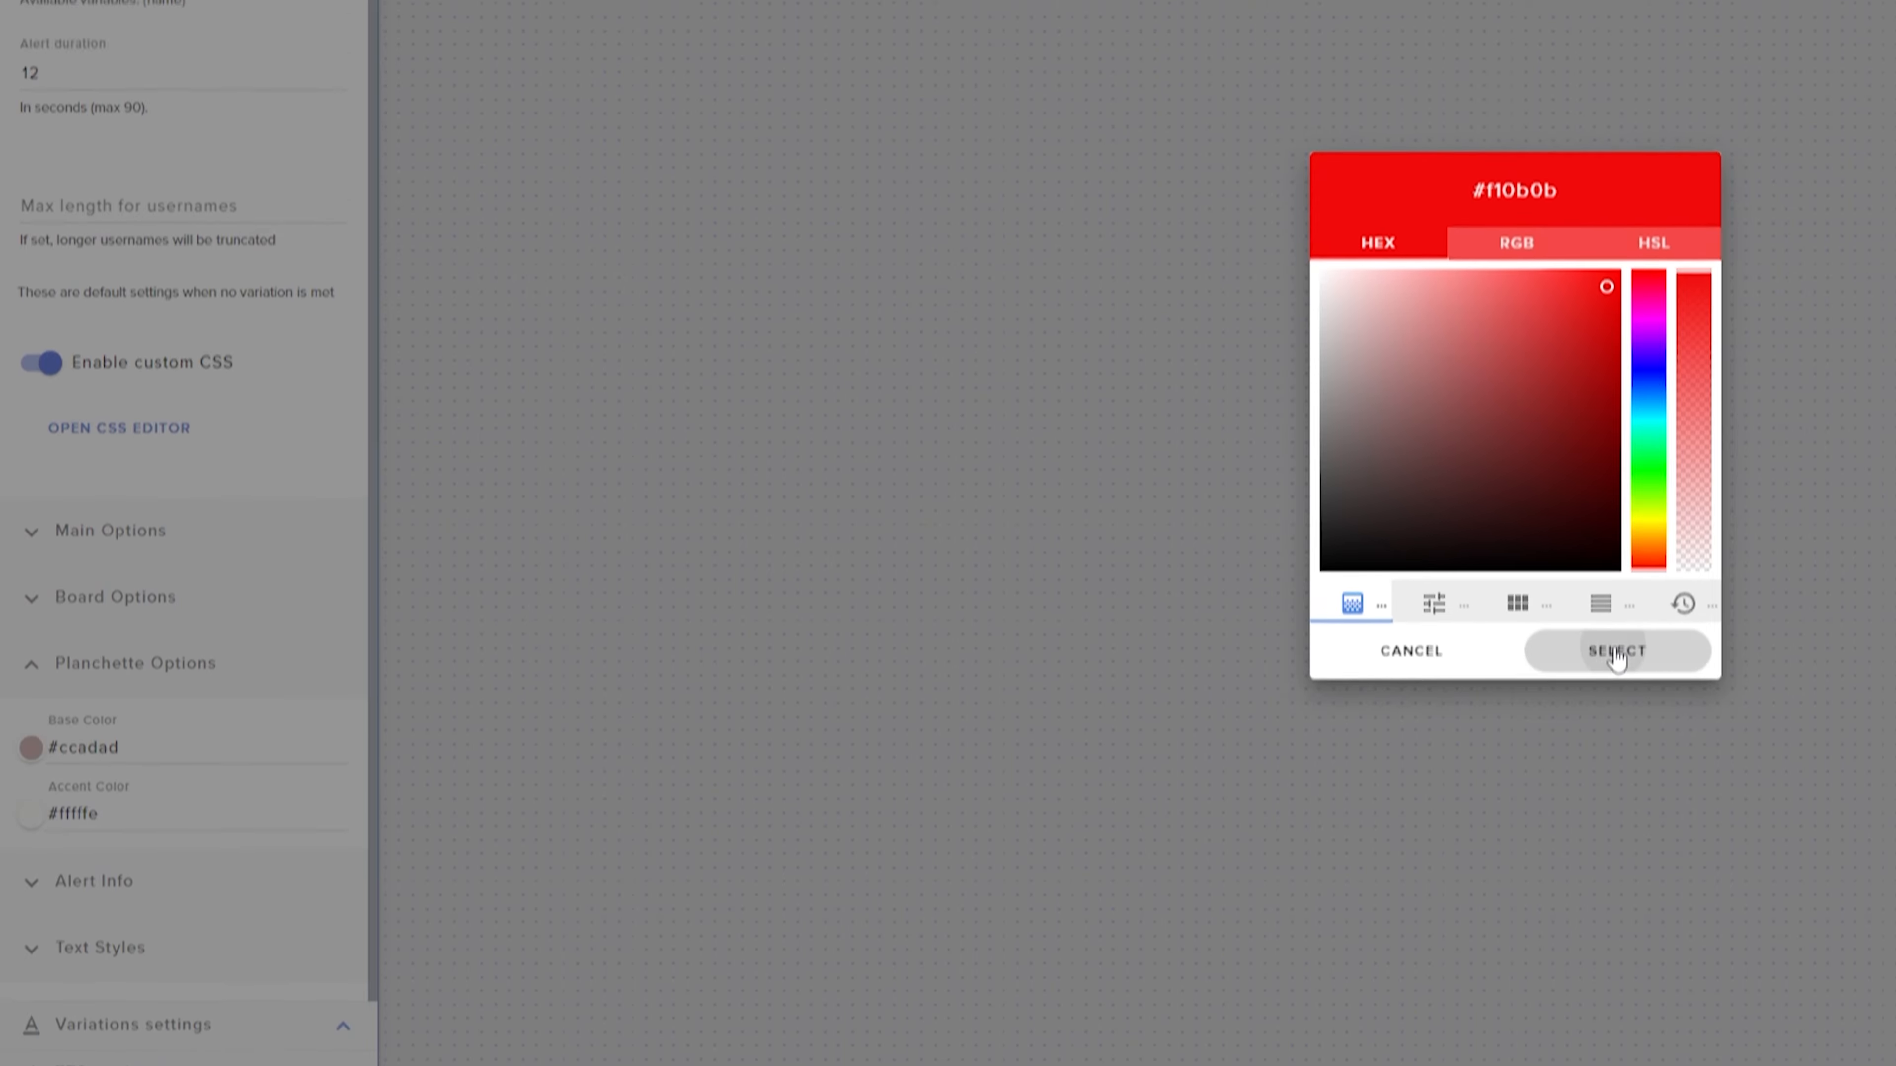
left_click(1617, 579)
left_click(1223, 1057)
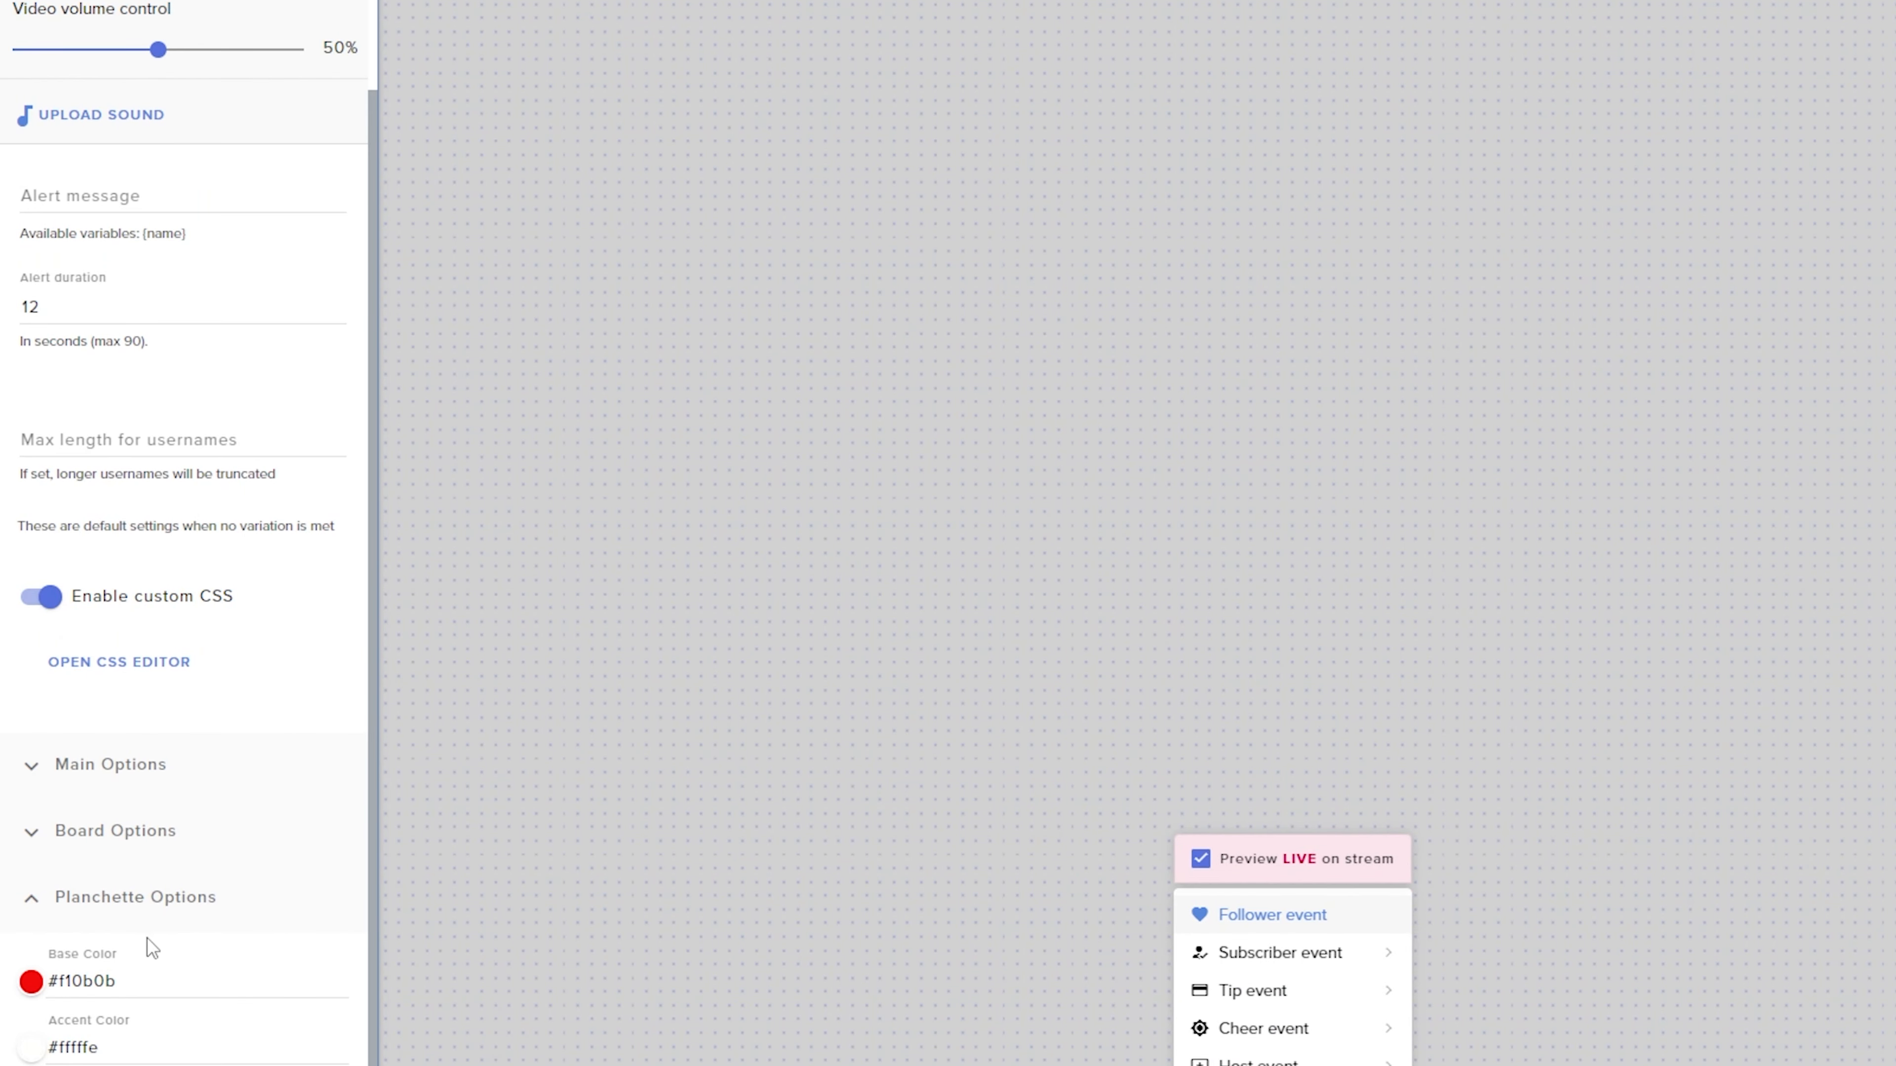
Collapse Planchette Options, expand Alert Info and set the Heading Template to "x {name} x".
left_click(35, 914)
left_click(35, 915)
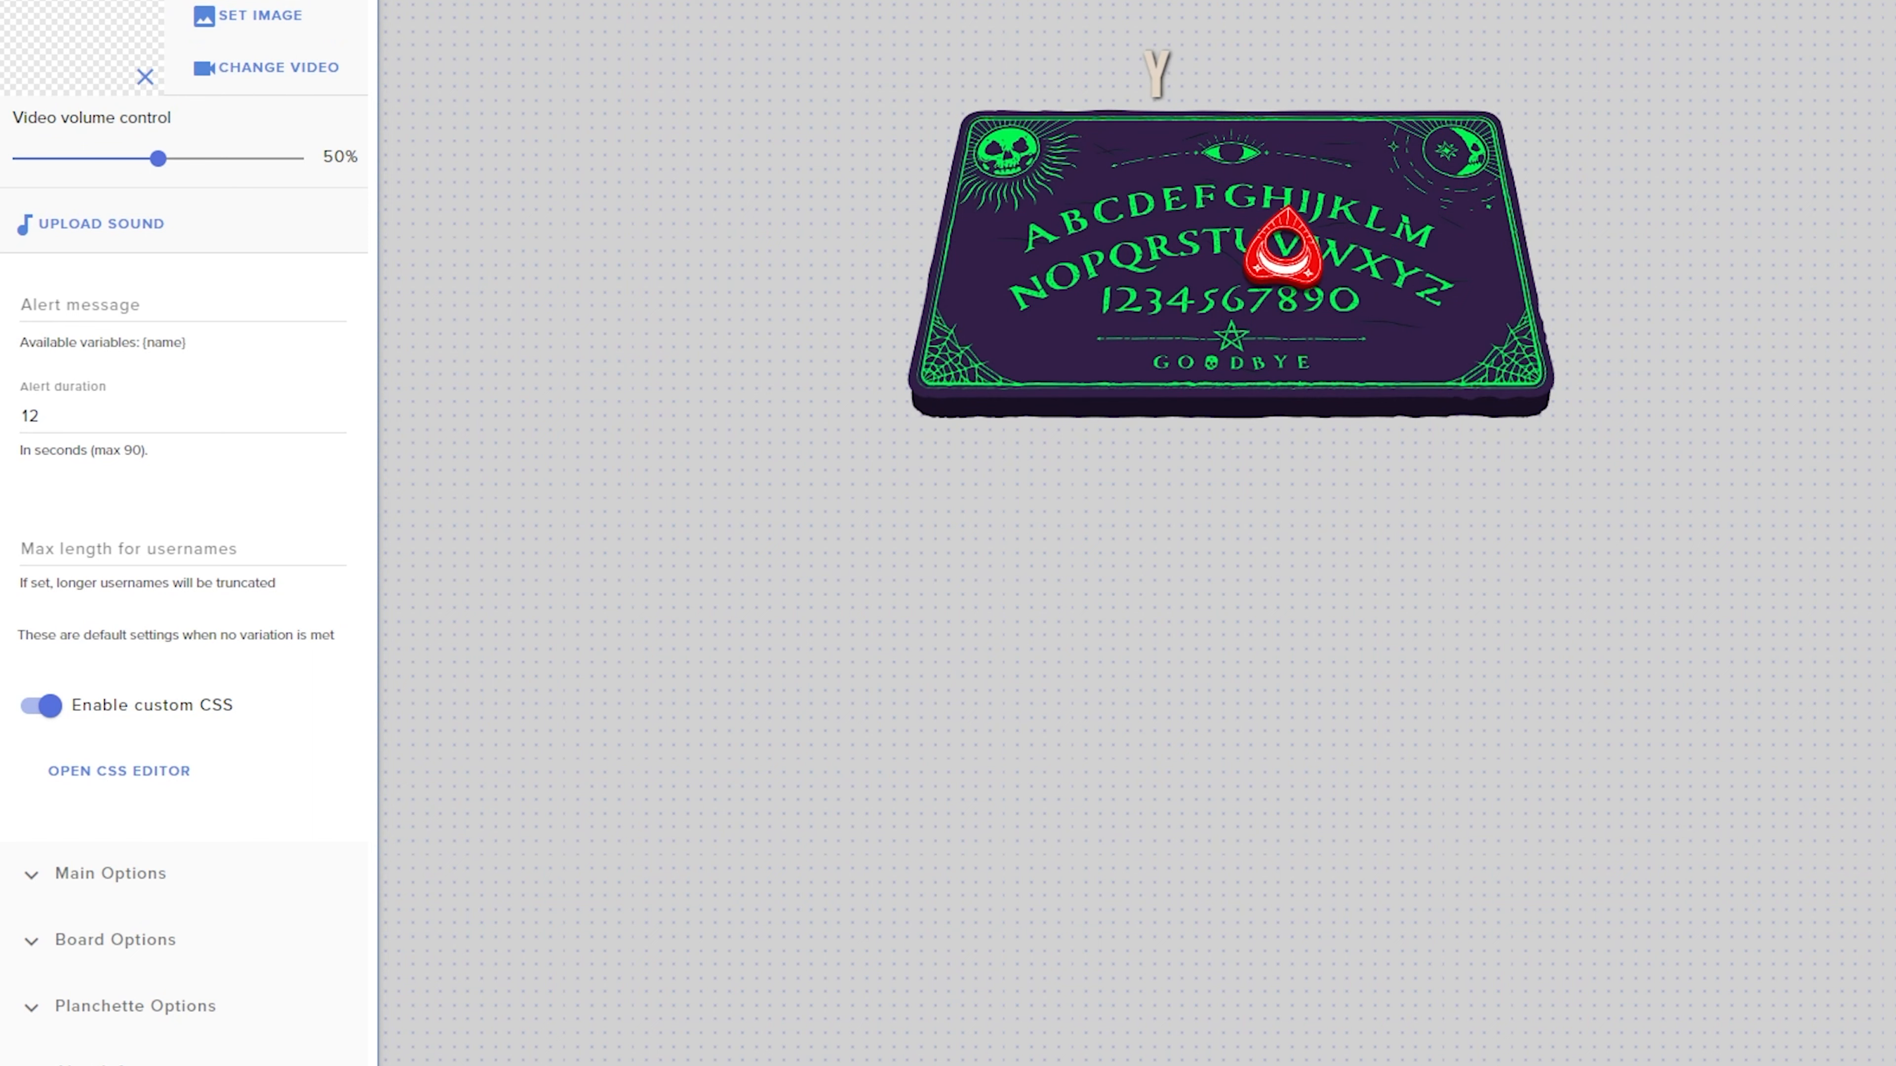
scroll(185, 753, "down", 10)
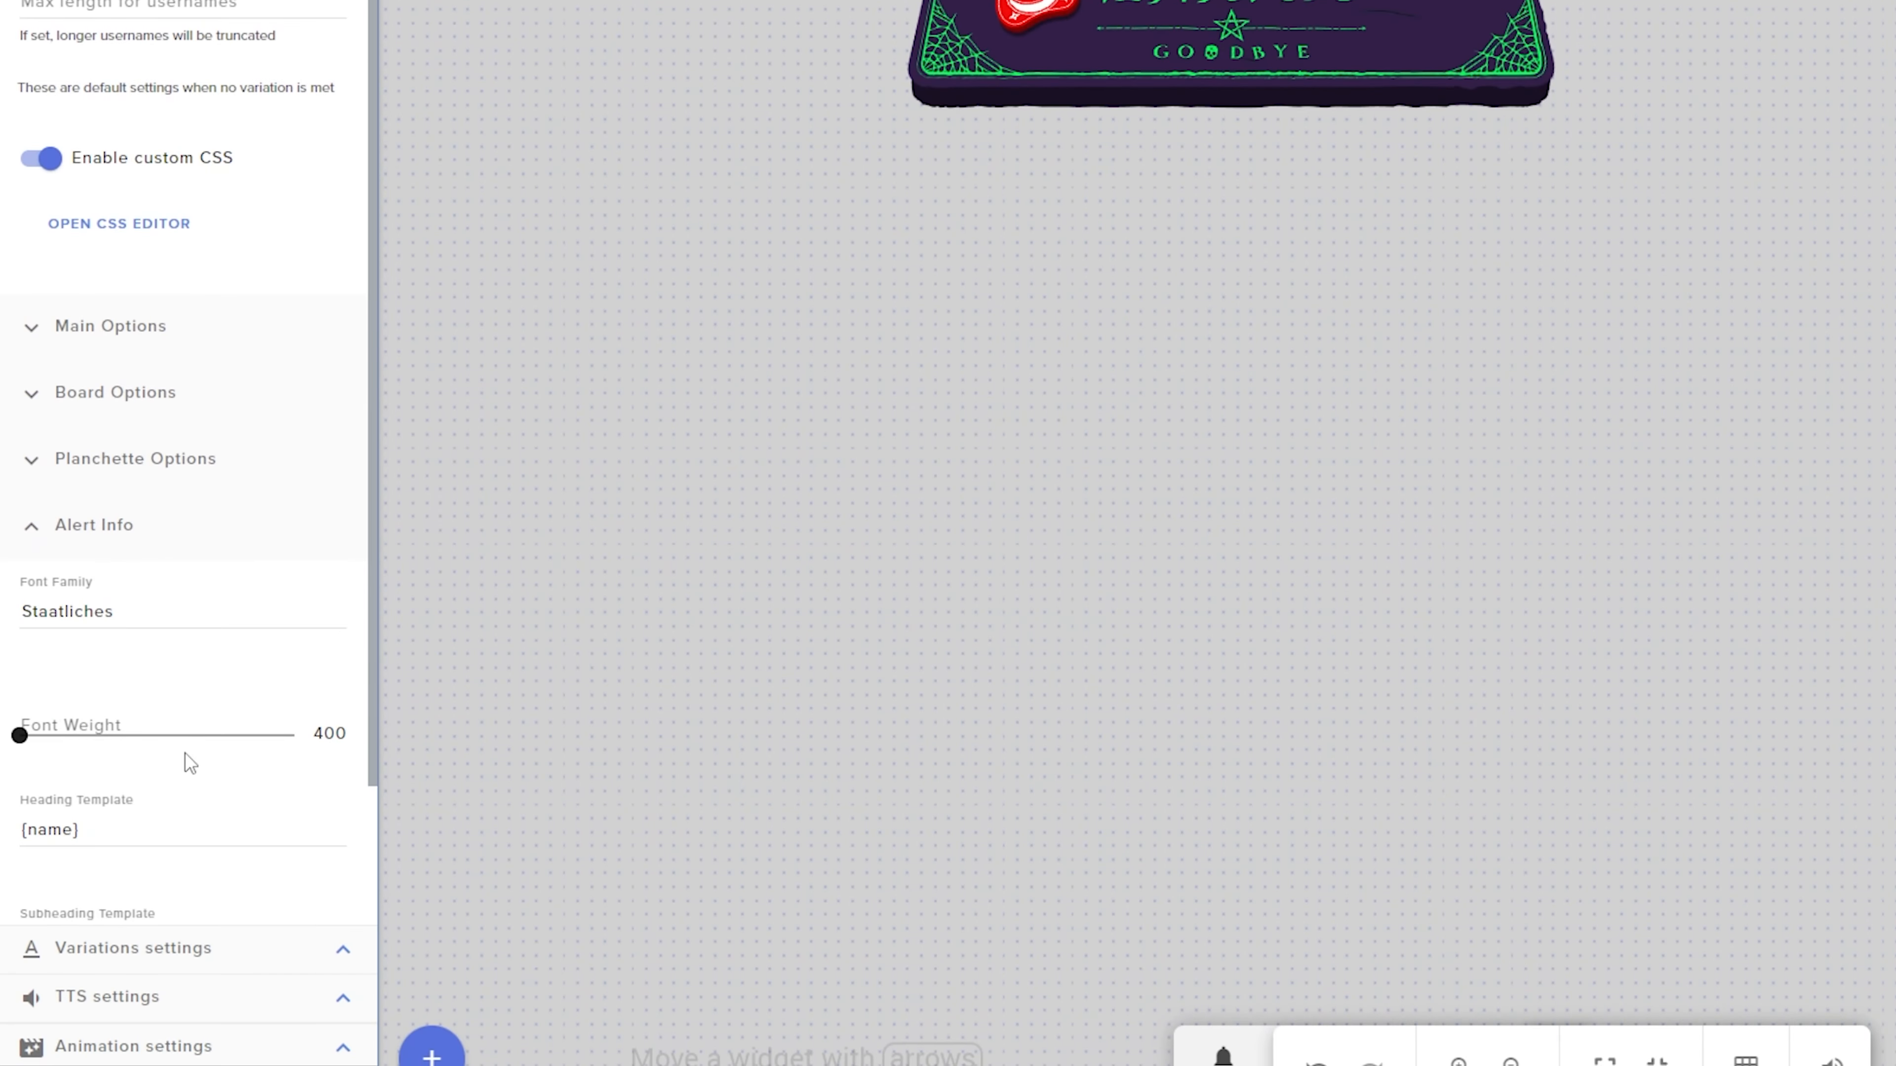
scroll(185, 753, "down", 3)
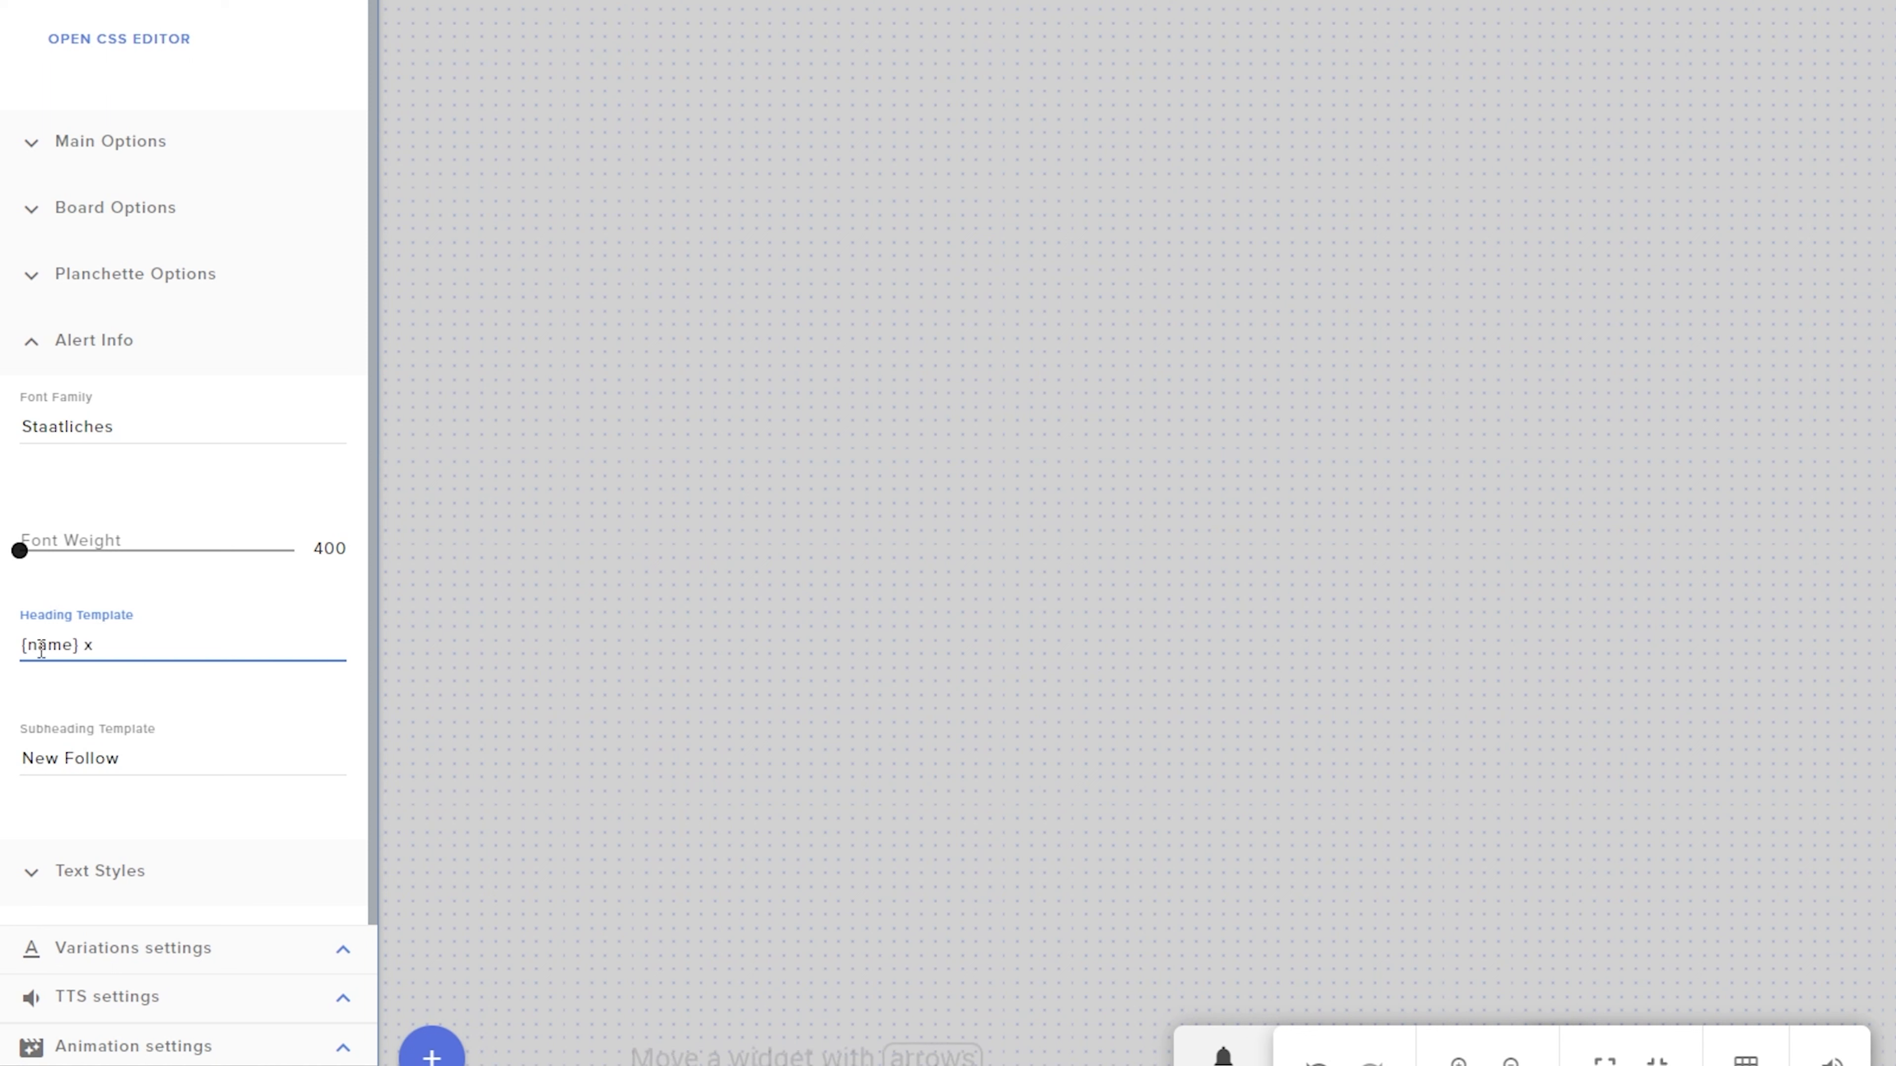
Emulate a follower event to preview the edited heading template on the board.
left_click(1222, 1054)
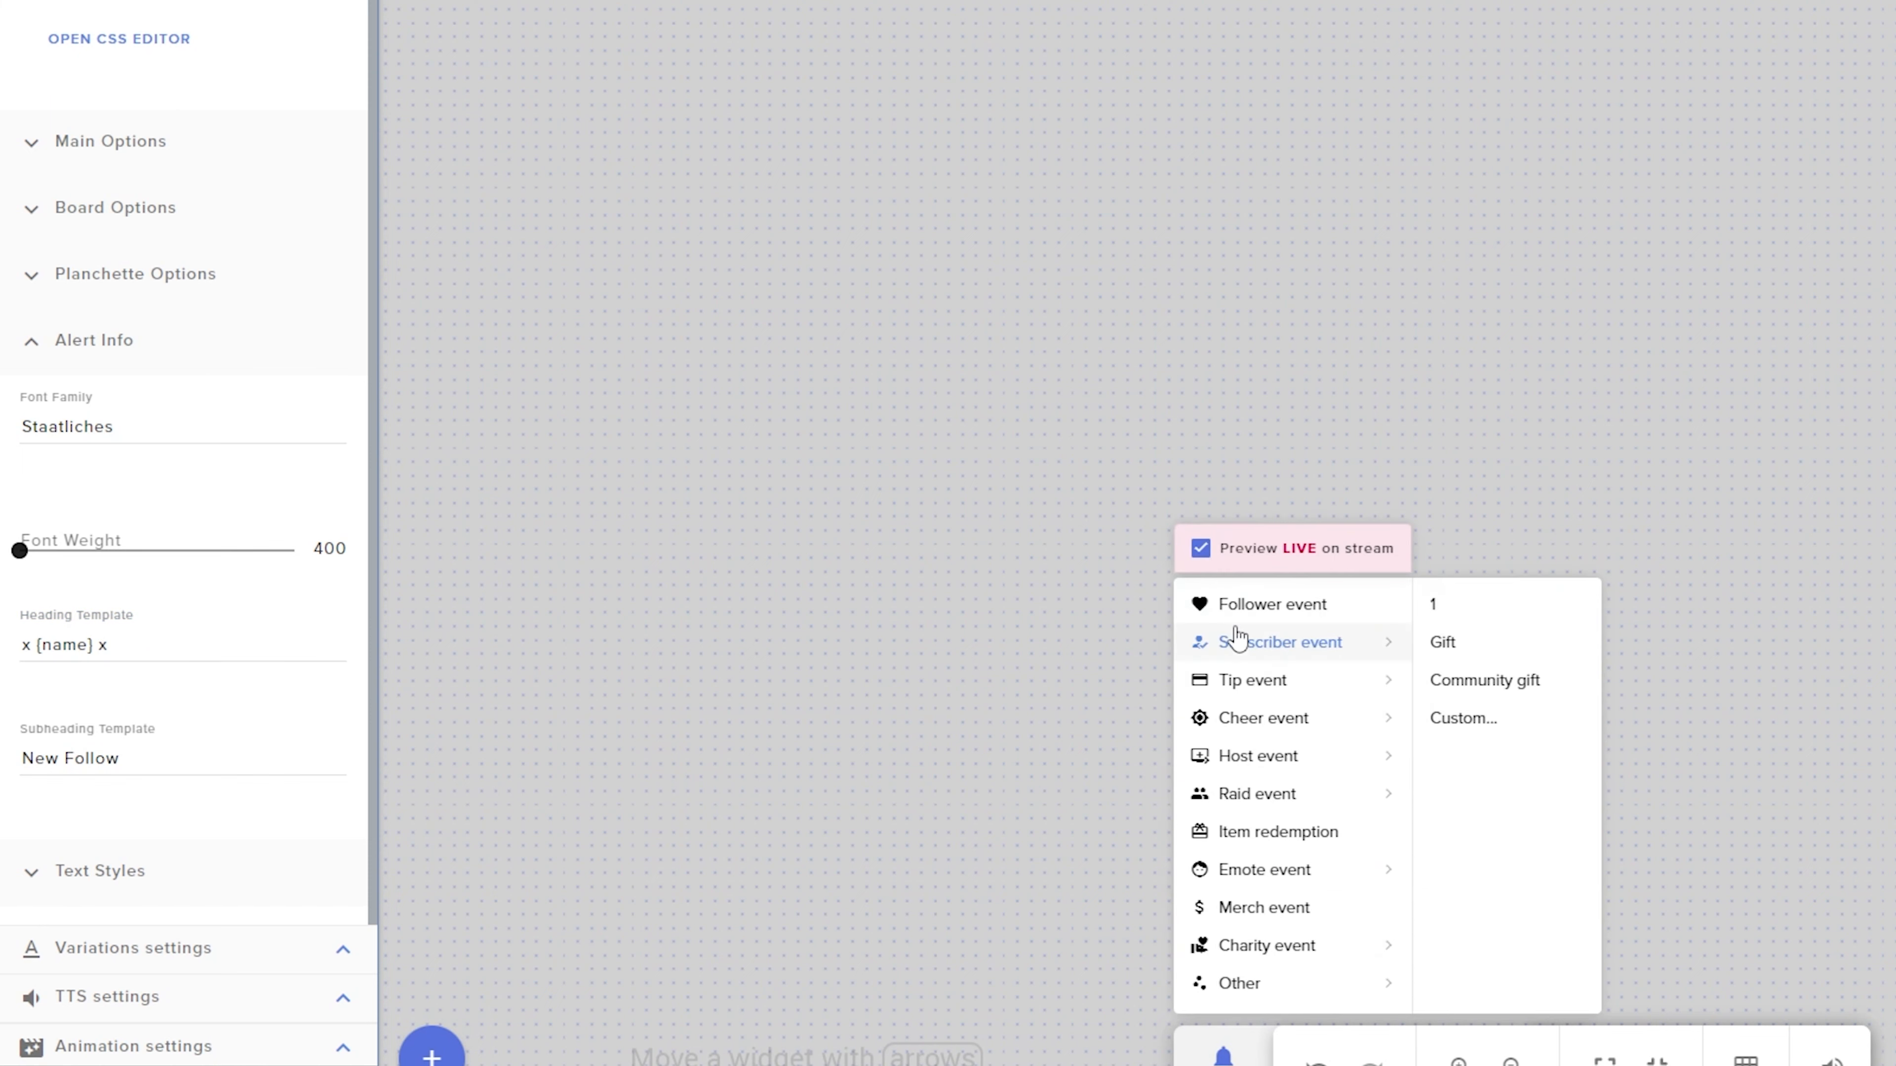
left_click(1238, 609)
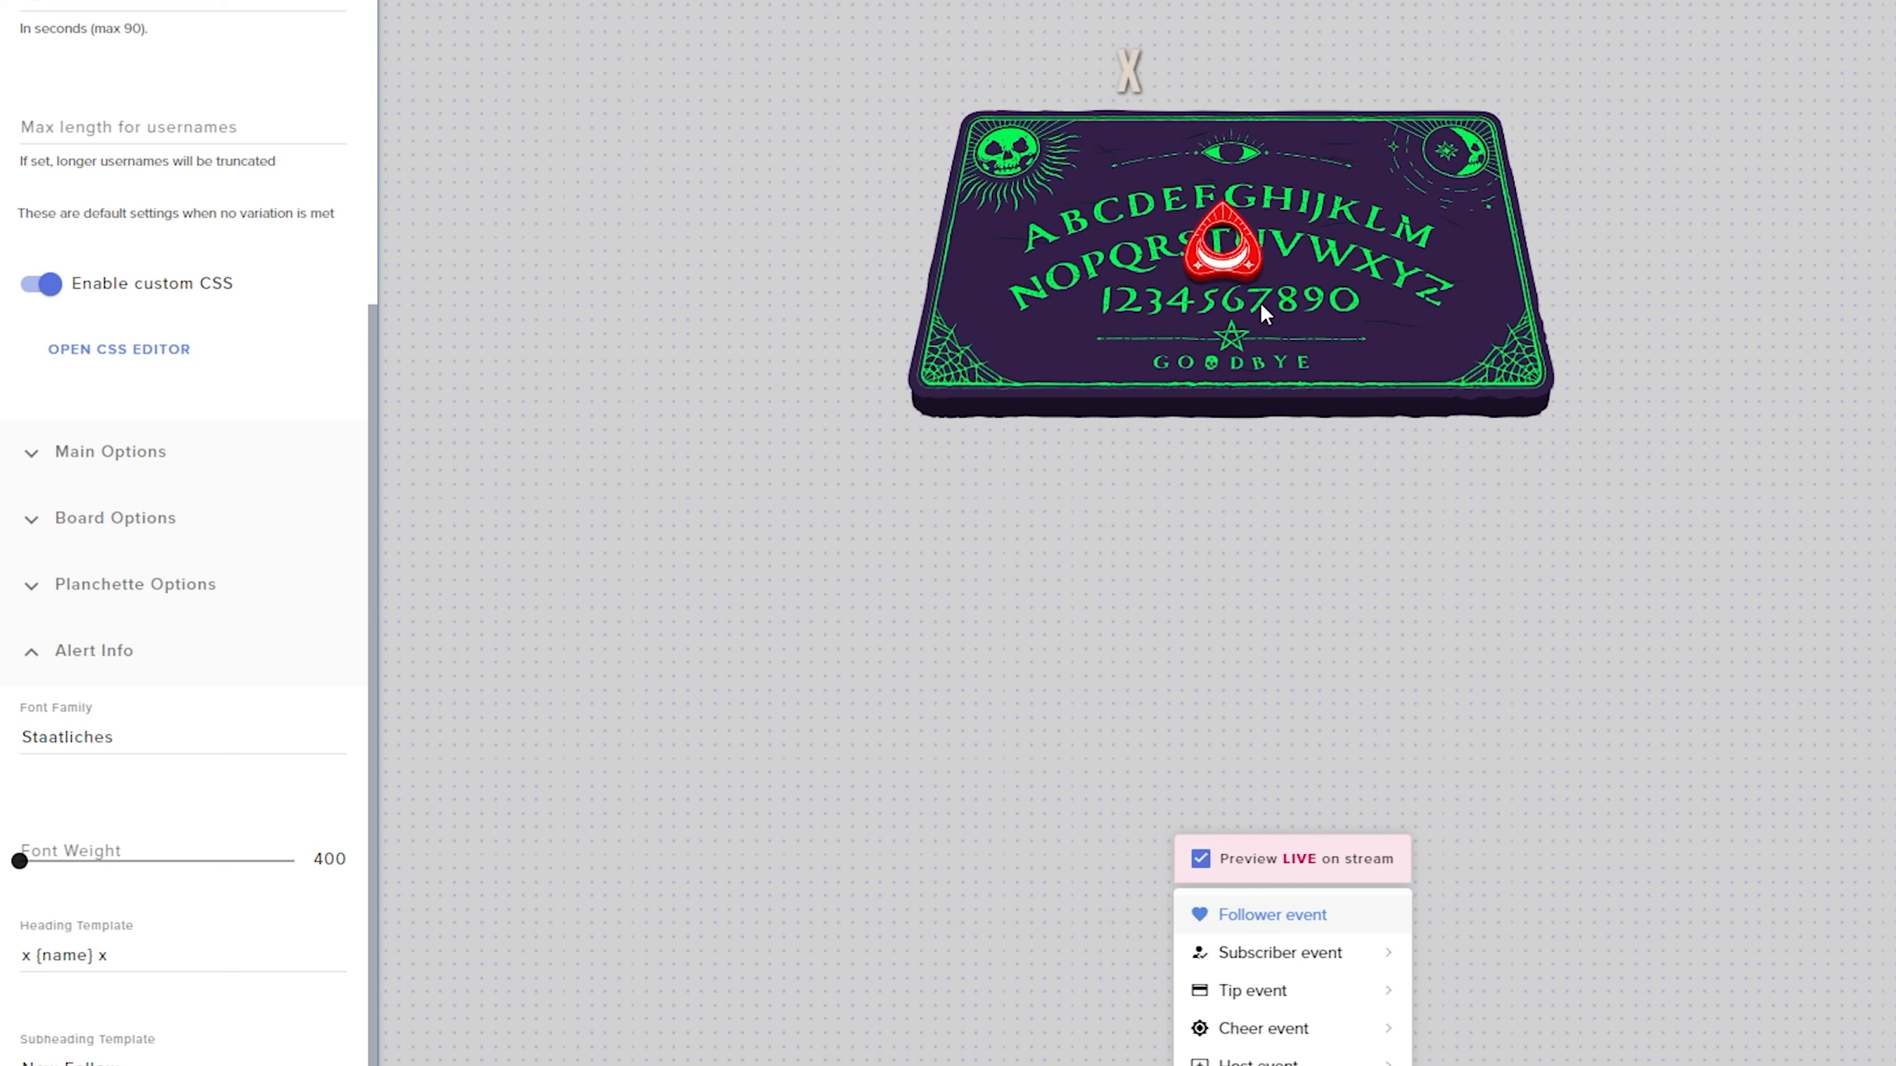
left_click(1501, 244)
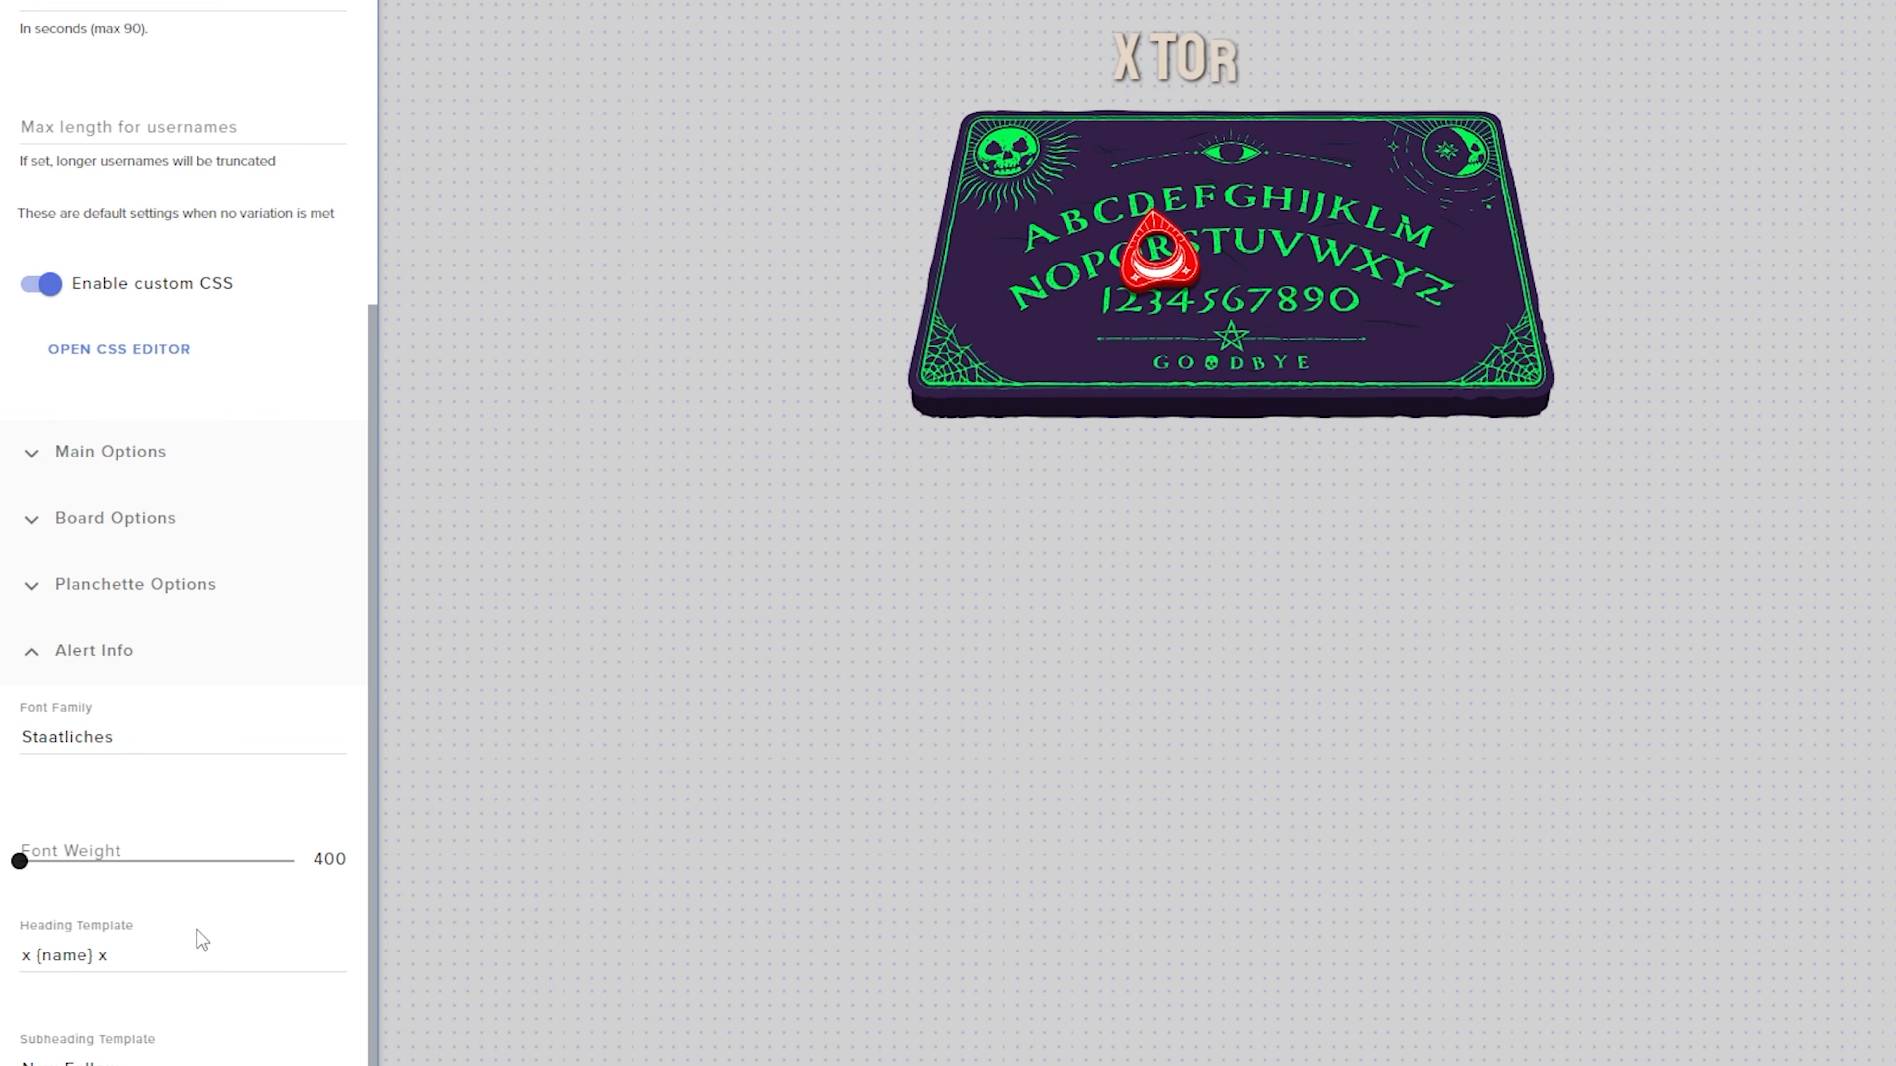
Set the Heading Template to "NEW FOLLOW" and the Subheading Template to "{name}", and emulate a follower event.
left_click_drag(196, 955, 15, 960)
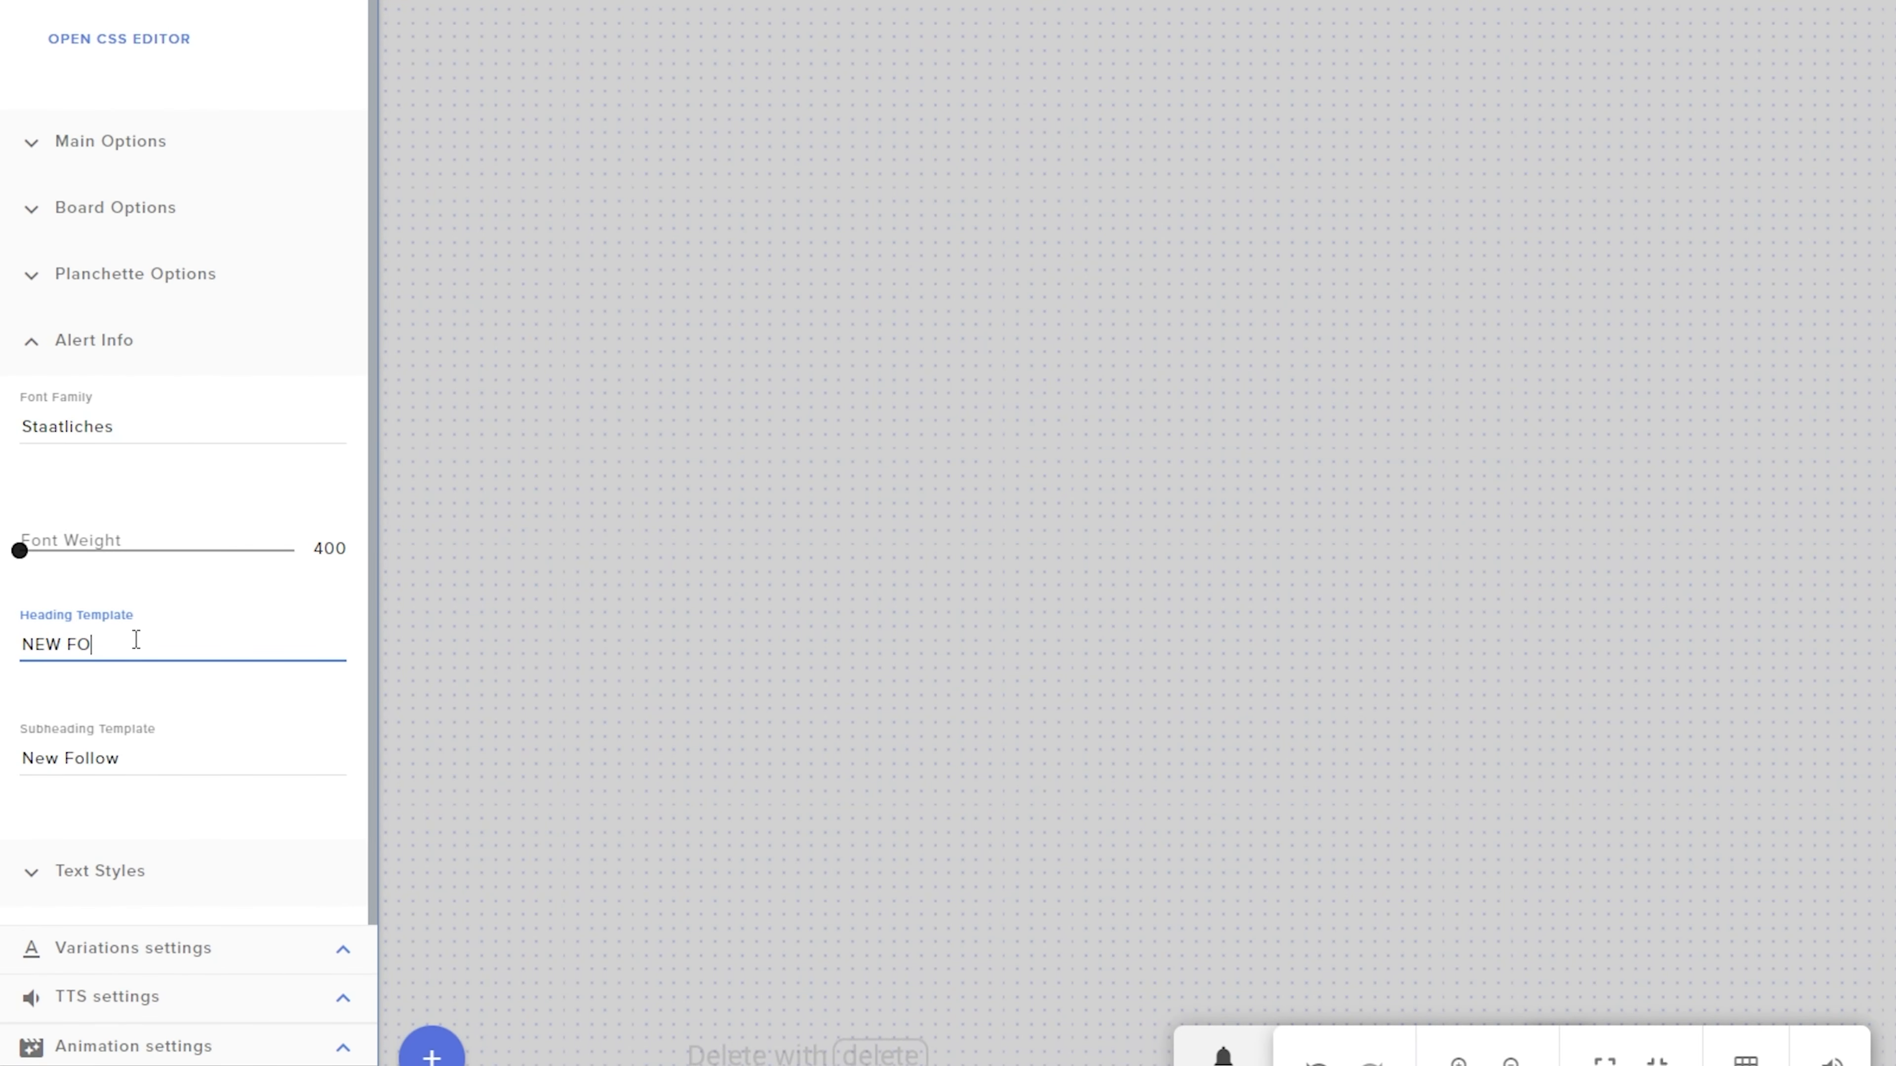
type("NEW FOLLOW")
key("Tab")
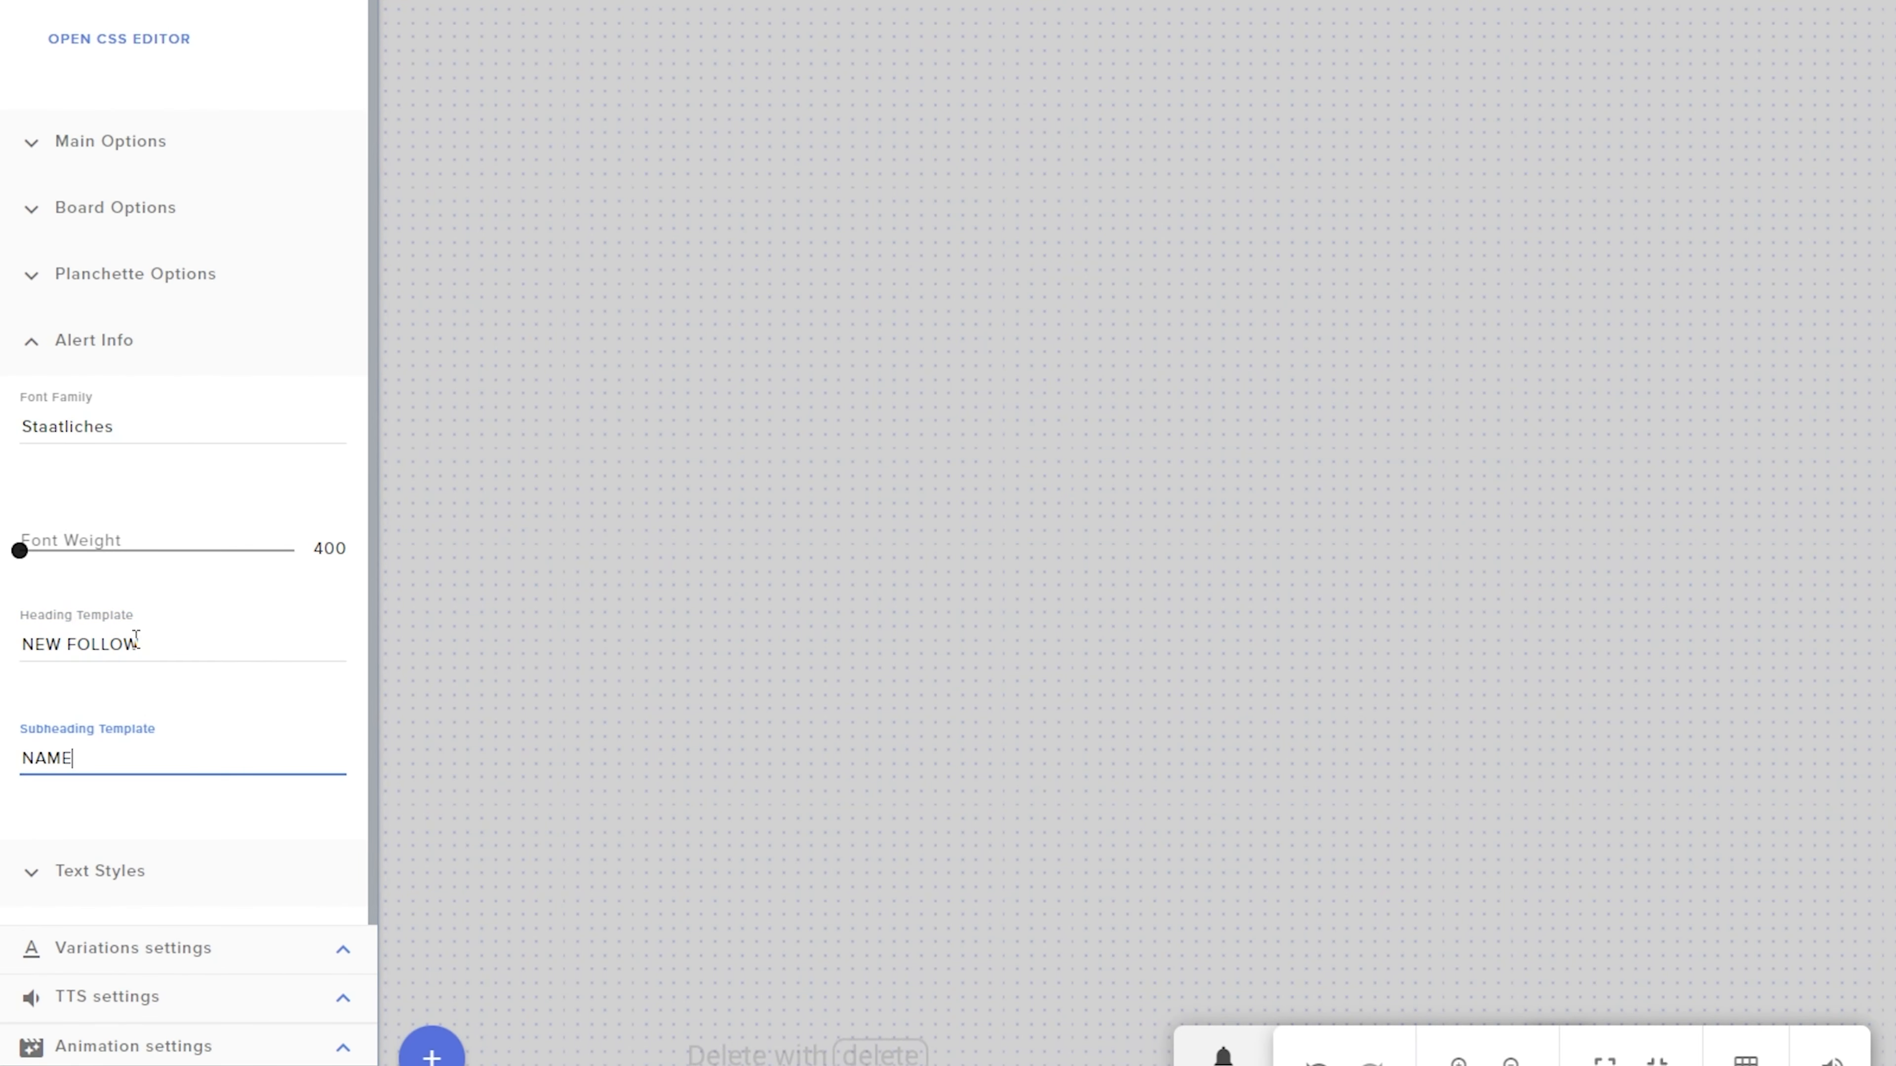
type("NAME")
key("ctrl+a")
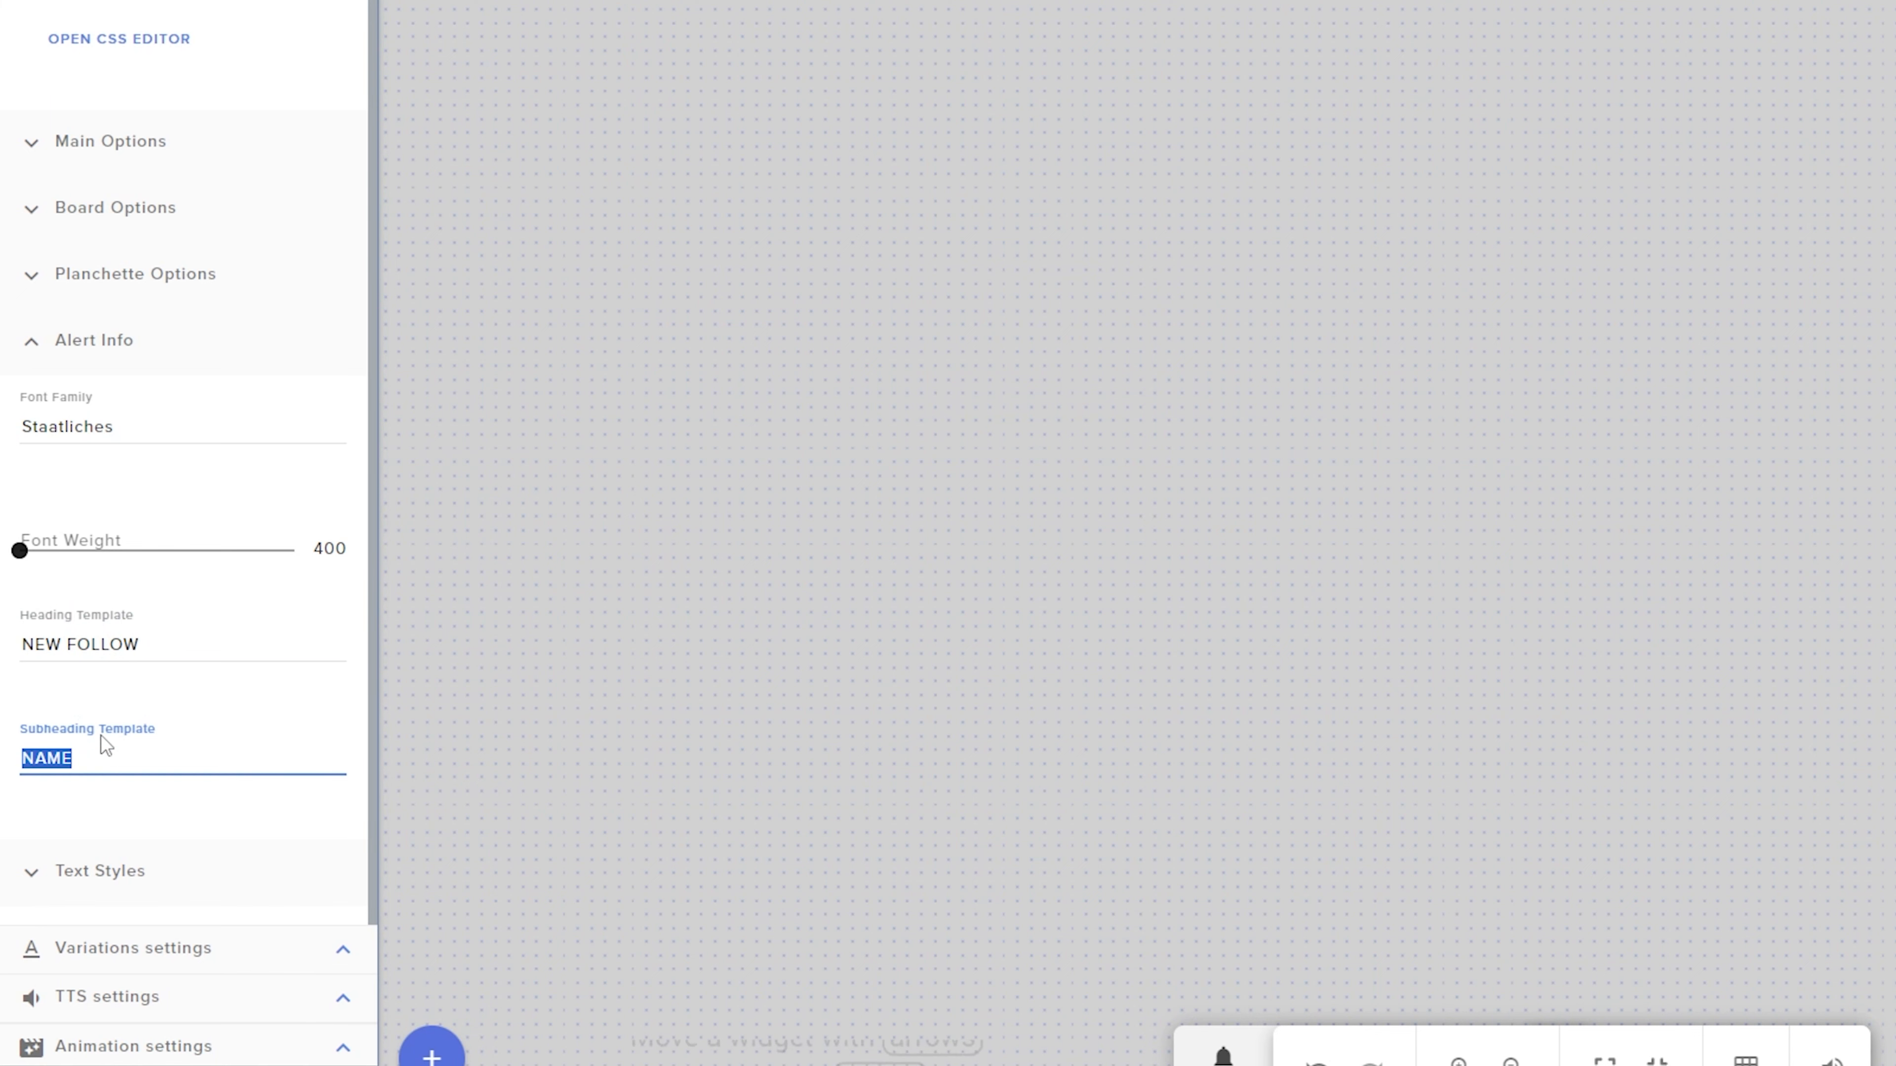
type("{name")
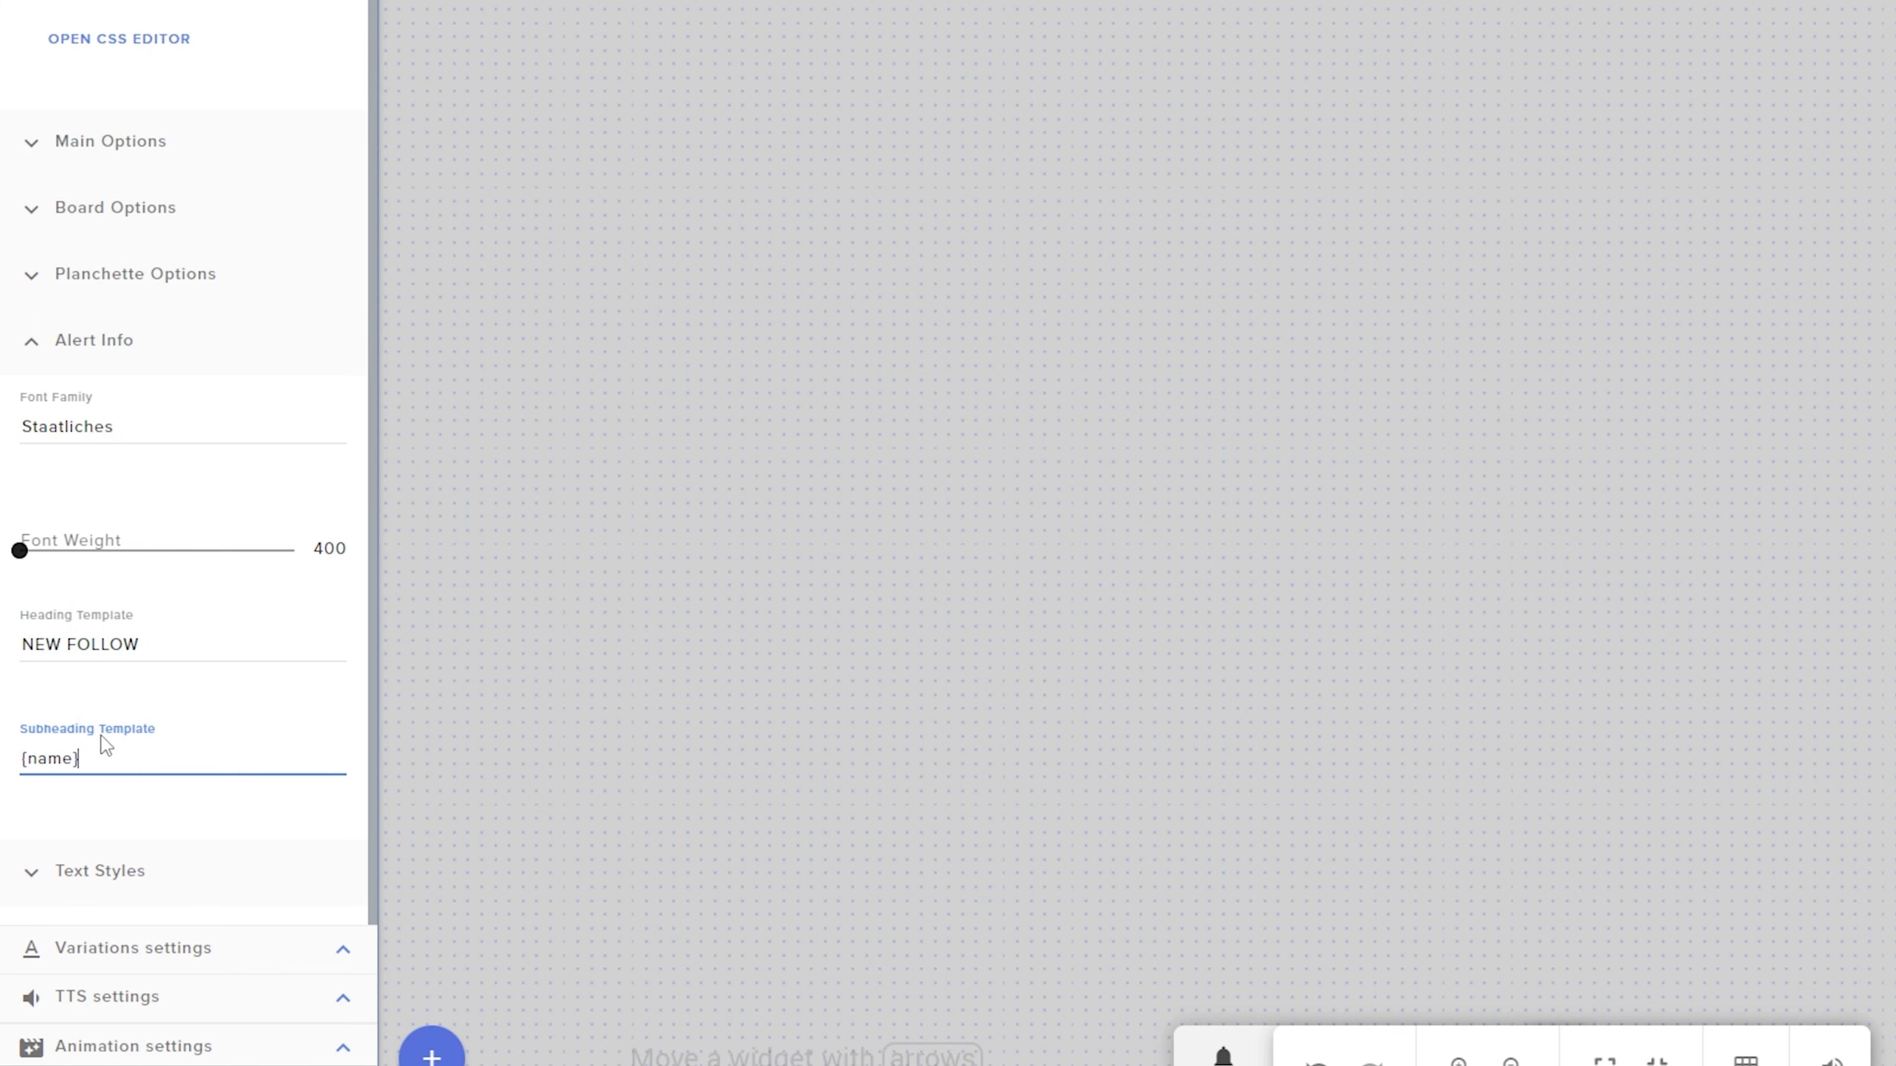
left_click(1222, 1053)
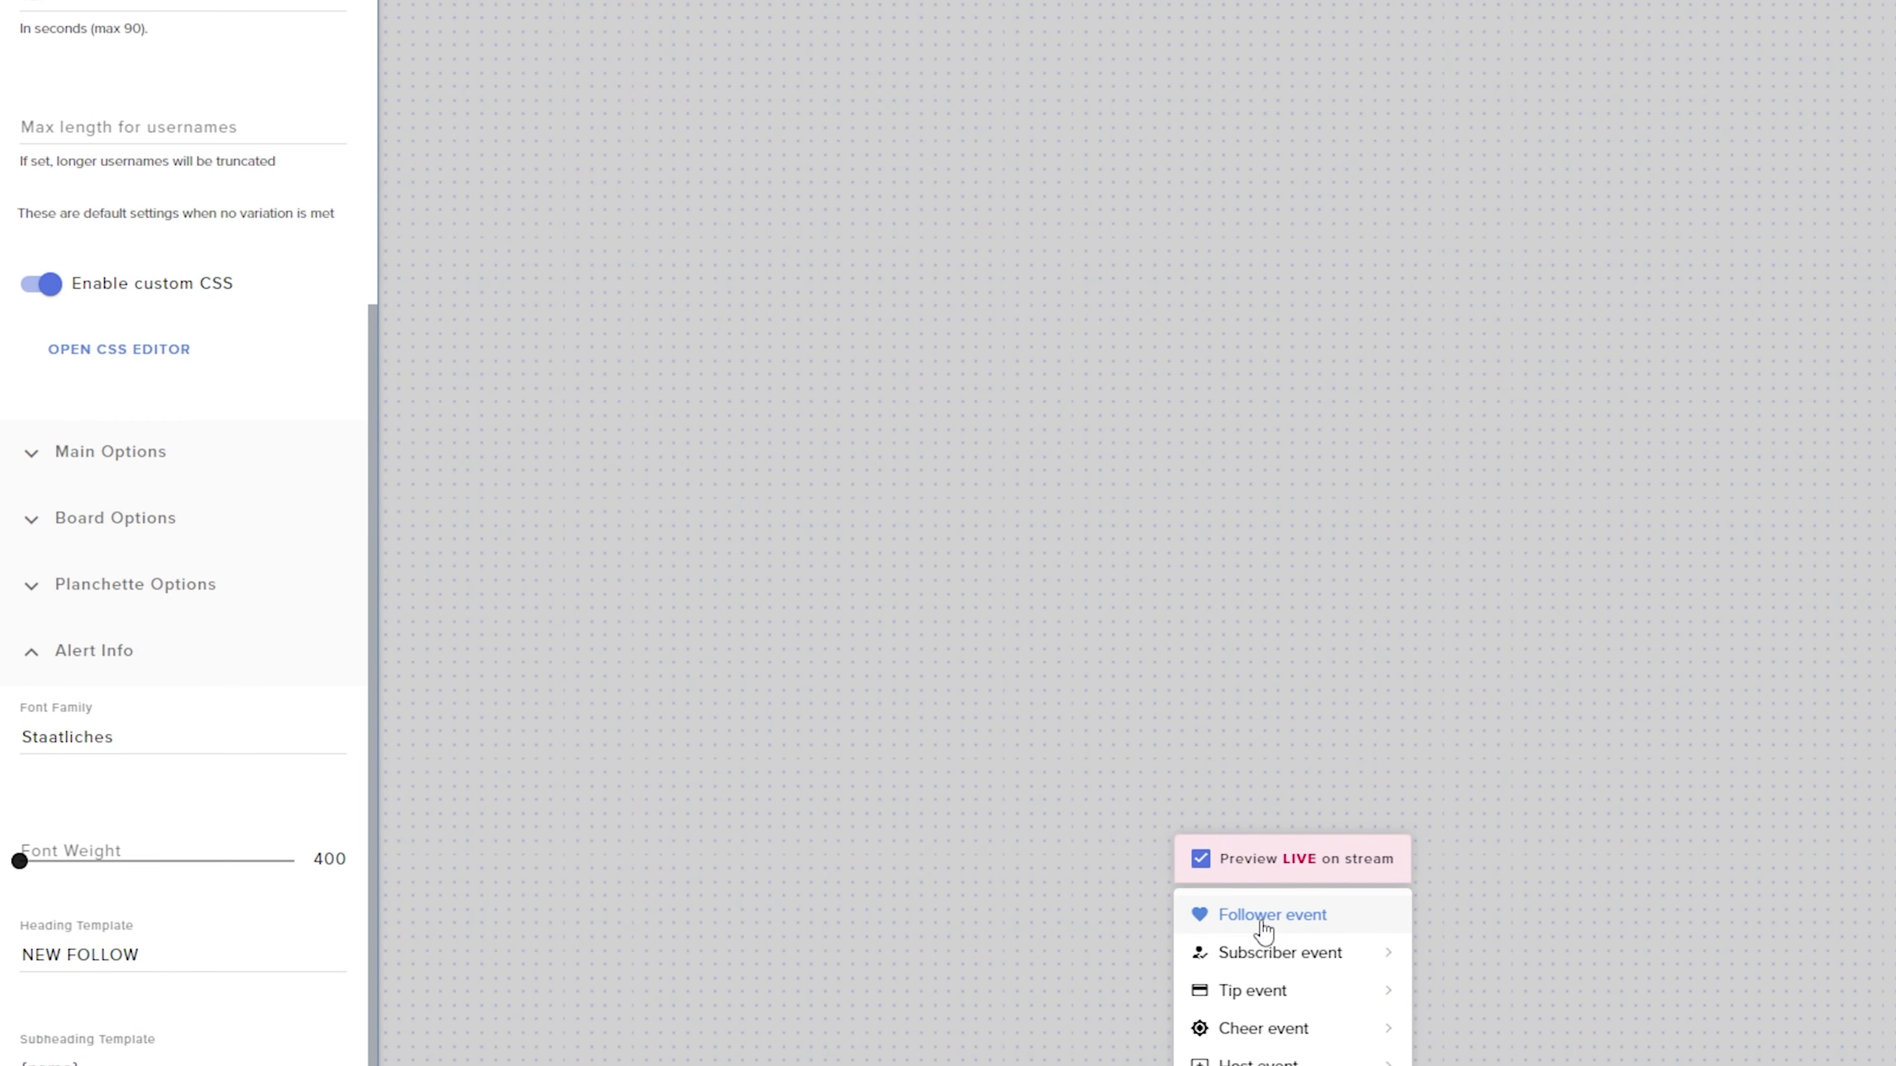
left_click(1263, 927)
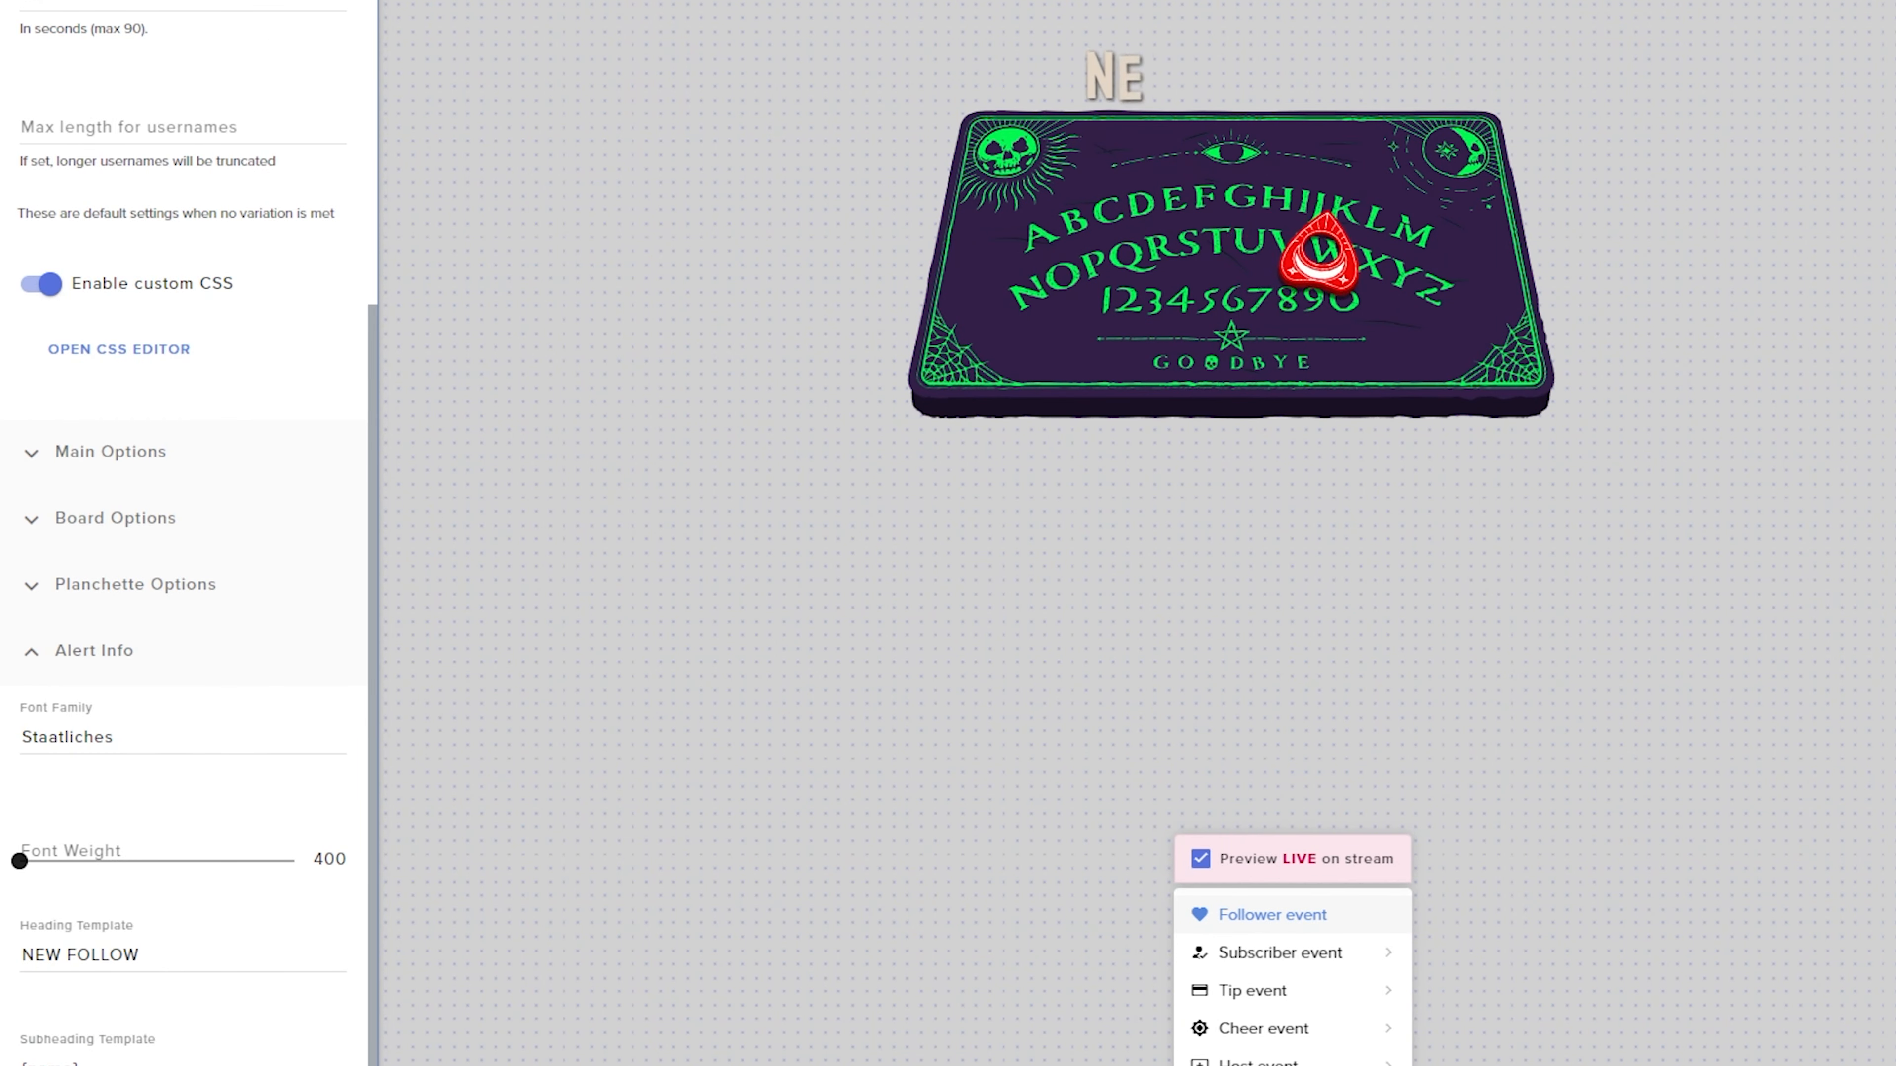
Set the Heading Template back to "{name}" and the Subheading Template to "NEW FOLLOW".
left_click(179, 957)
type("{name}")
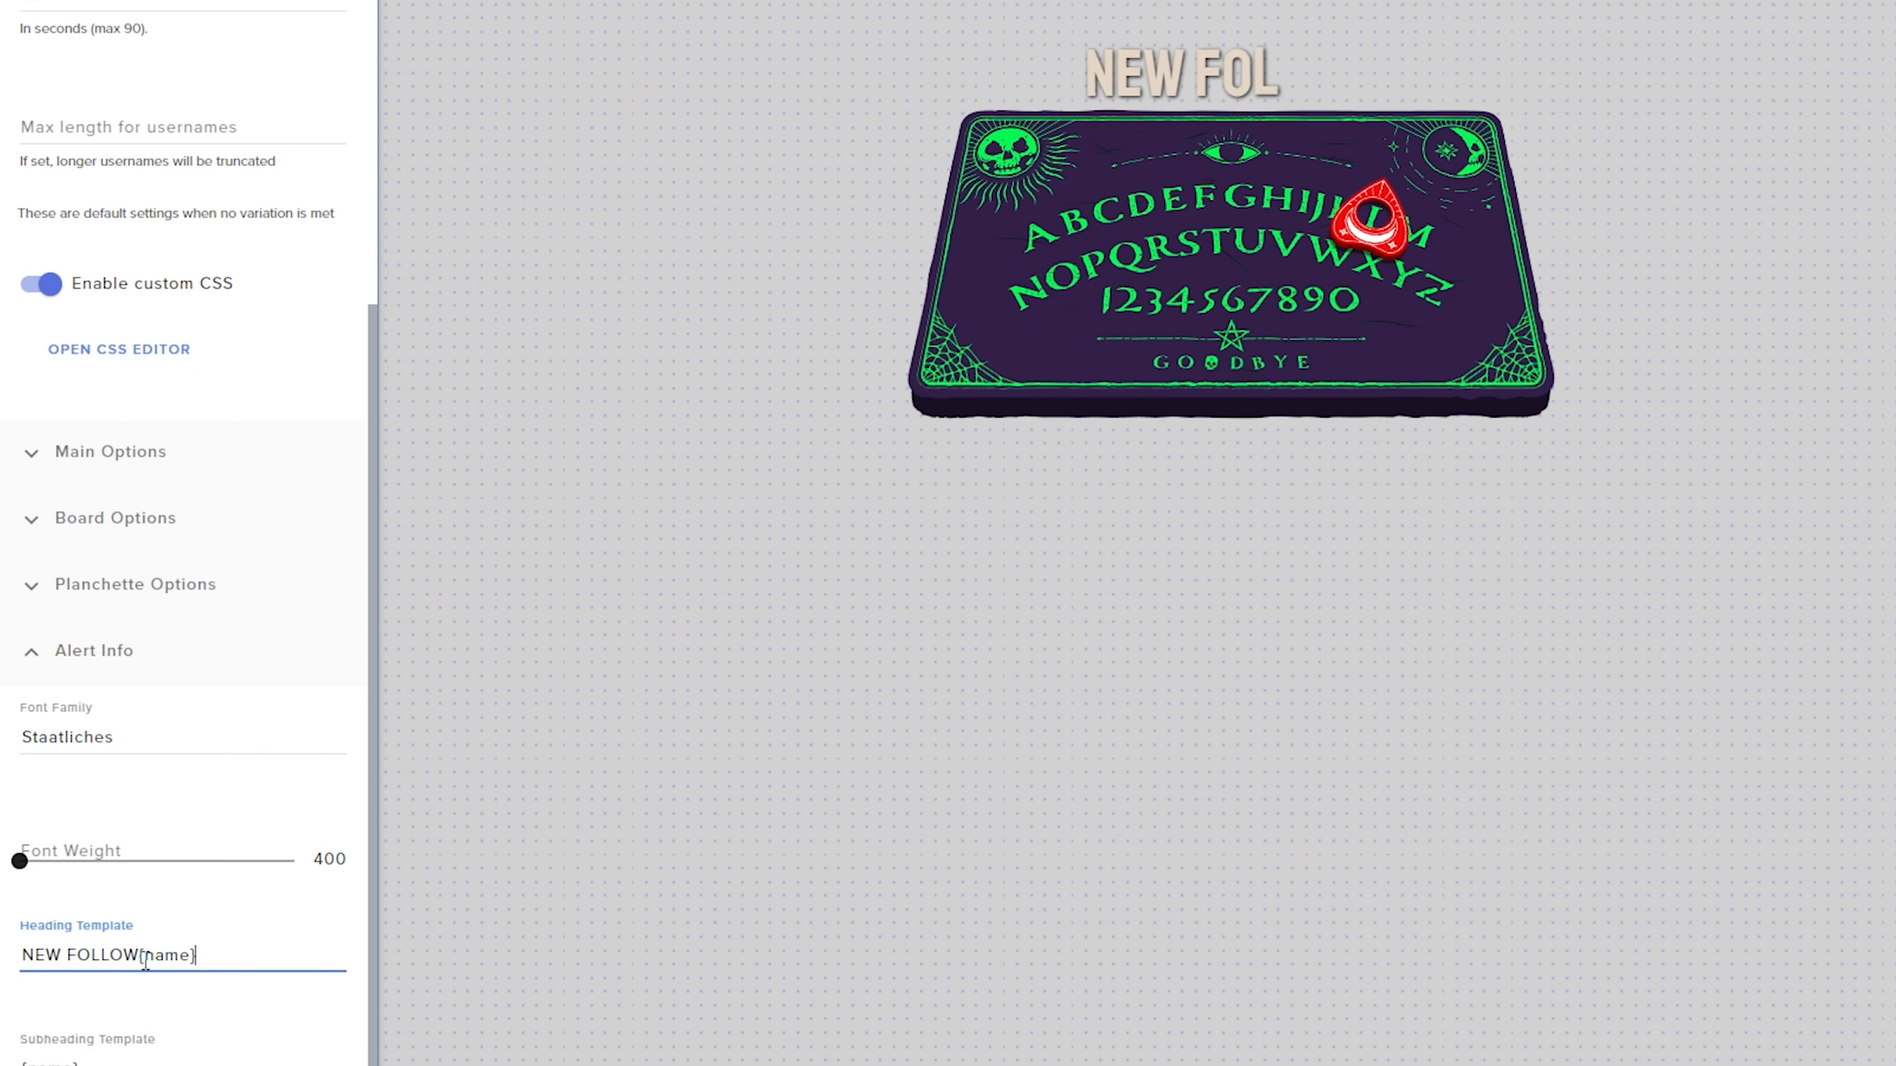
left_click_drag(140, 959, 20, 961)
key("BackSpace")
left_click(83, 1059)
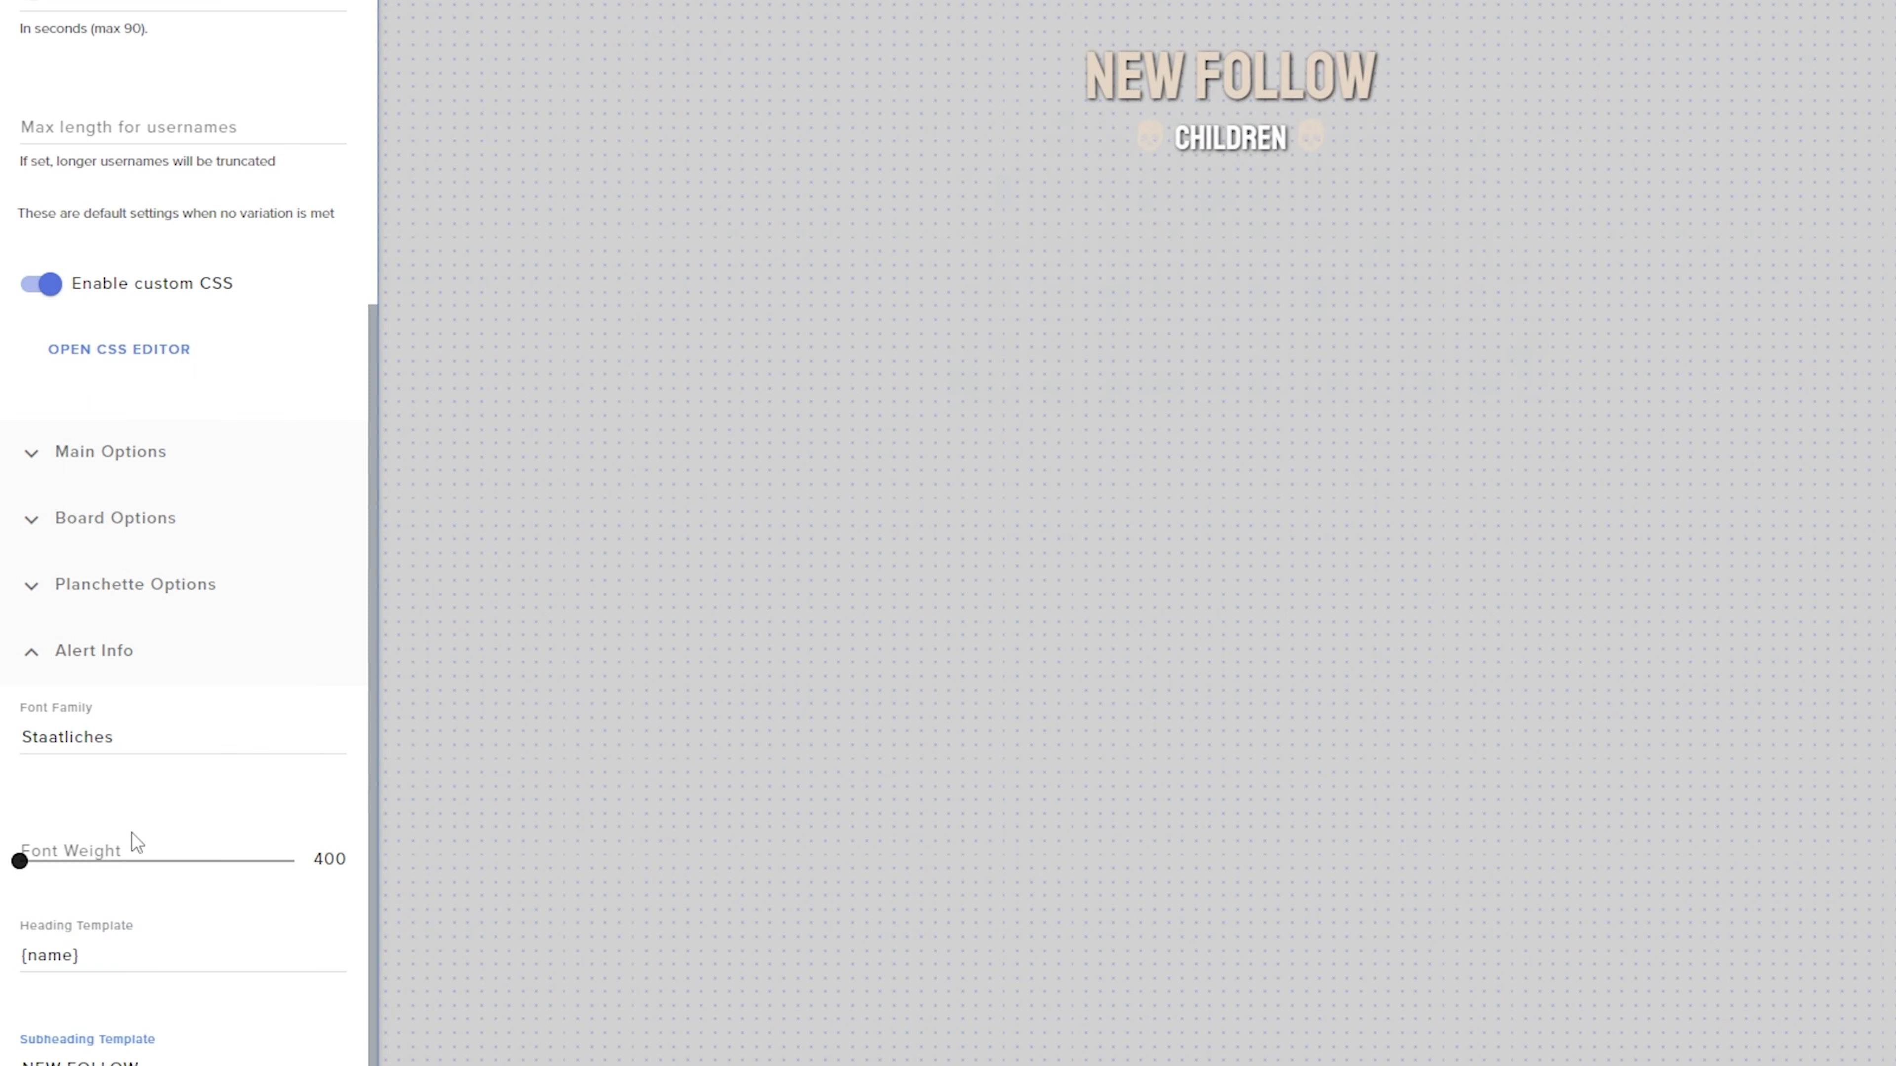
Collapse Alert Info, expand Text Styles and emulate a follower event to preview the alert text.
left_click(31, 661)
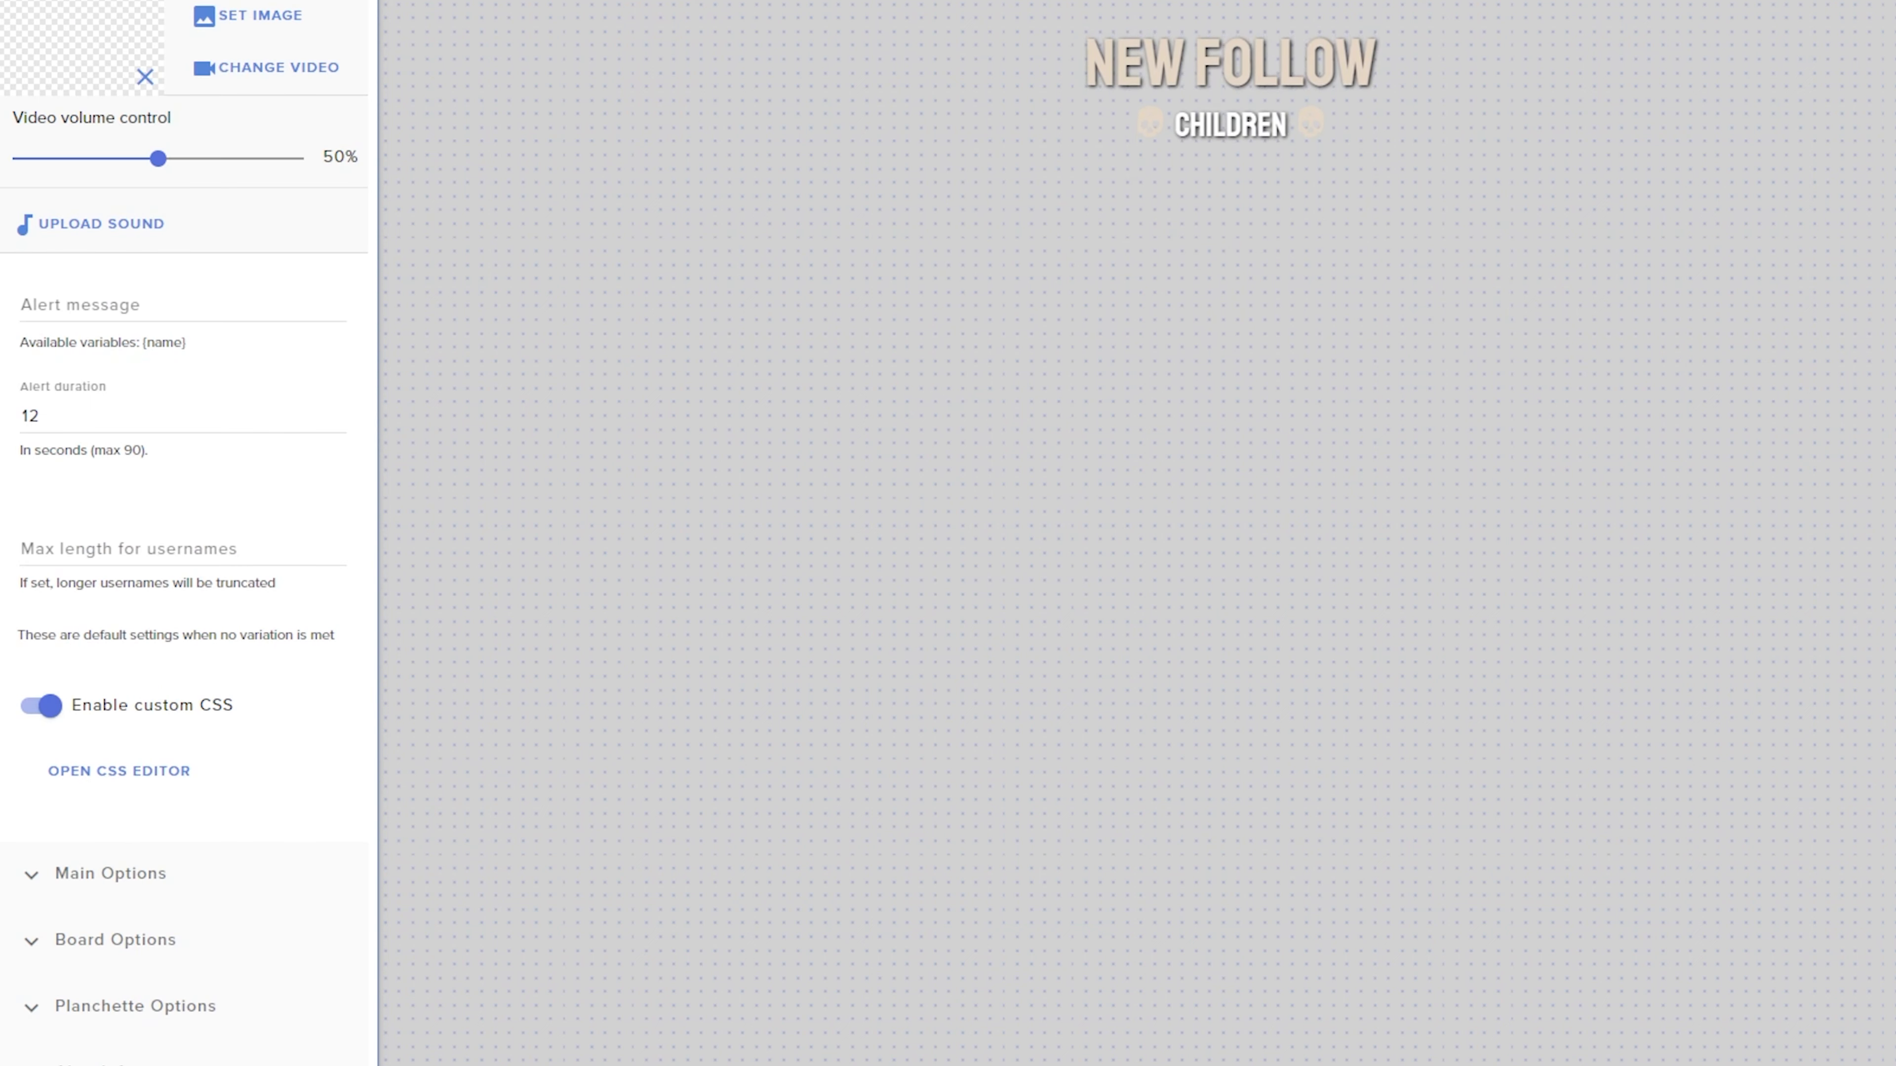
scroll(198, 652, "down", 5)
scroll(195, 646, "down", 8)
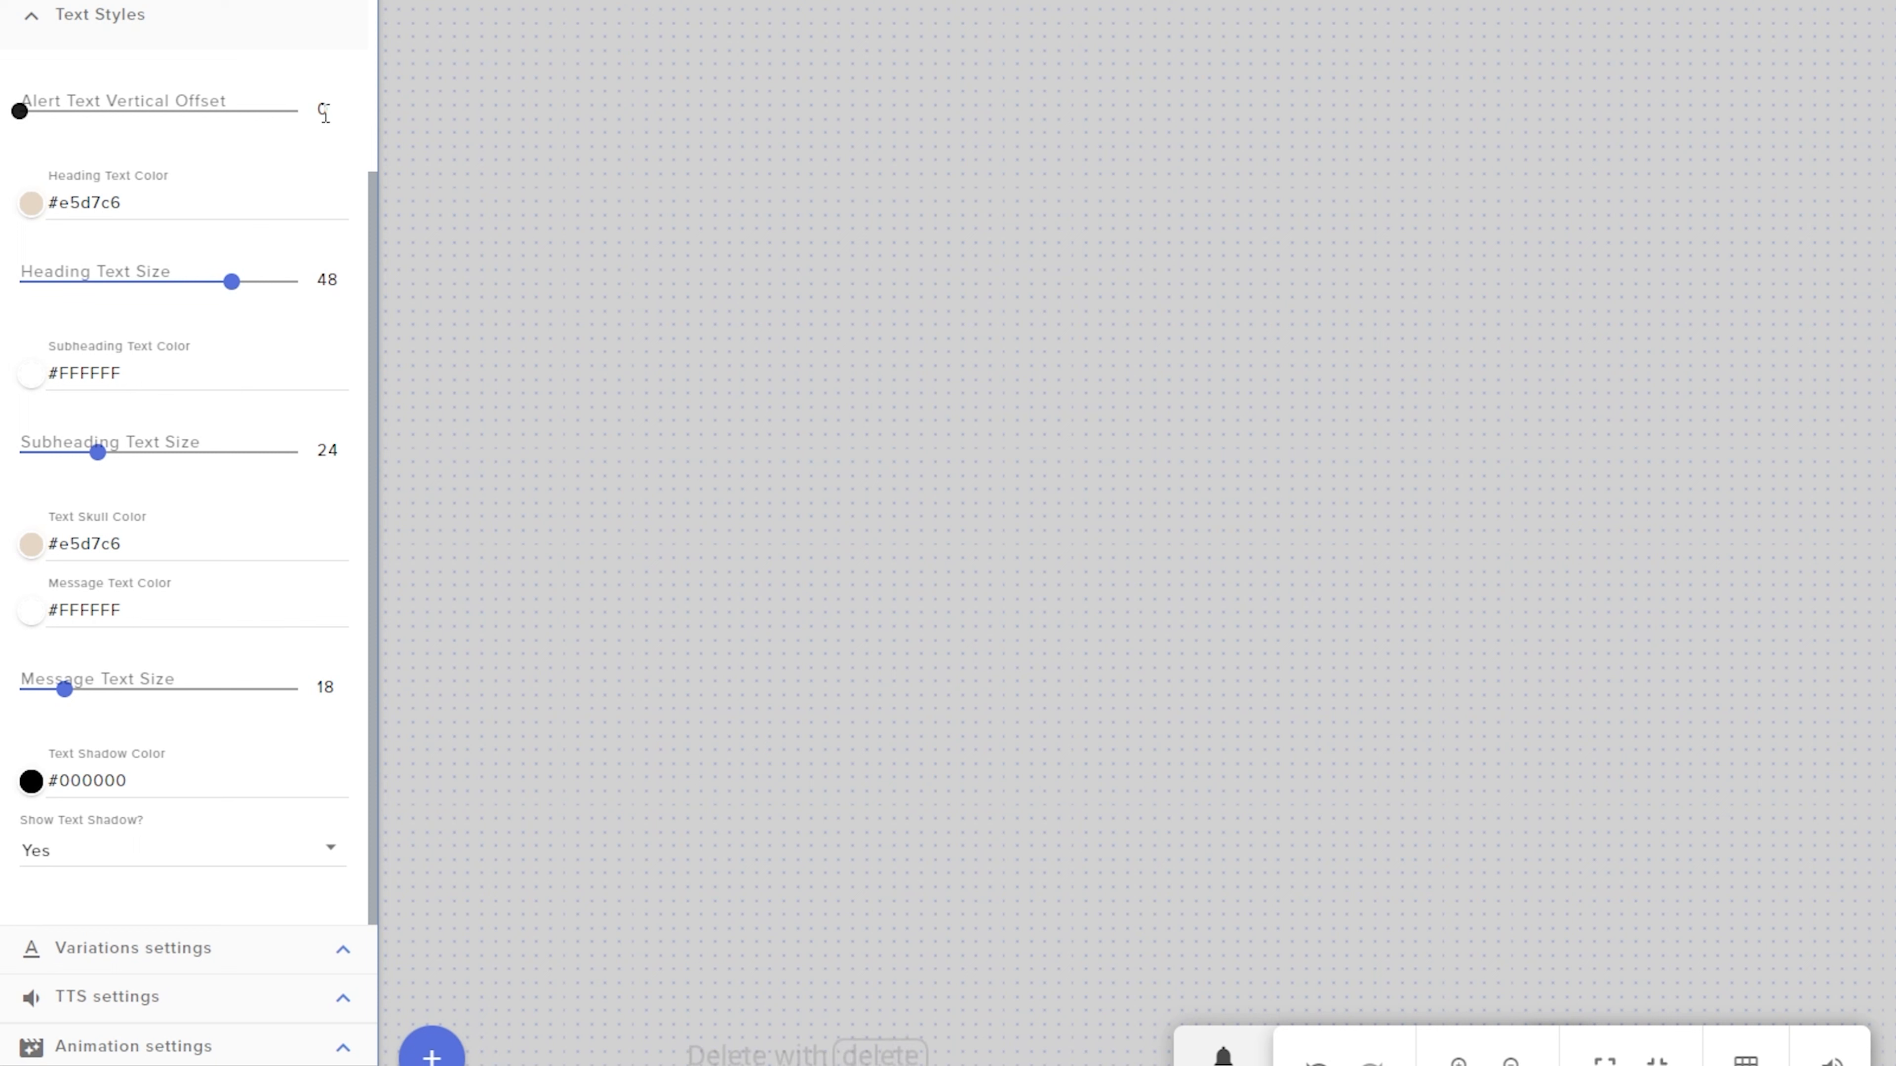
left_click(1222, 1054)
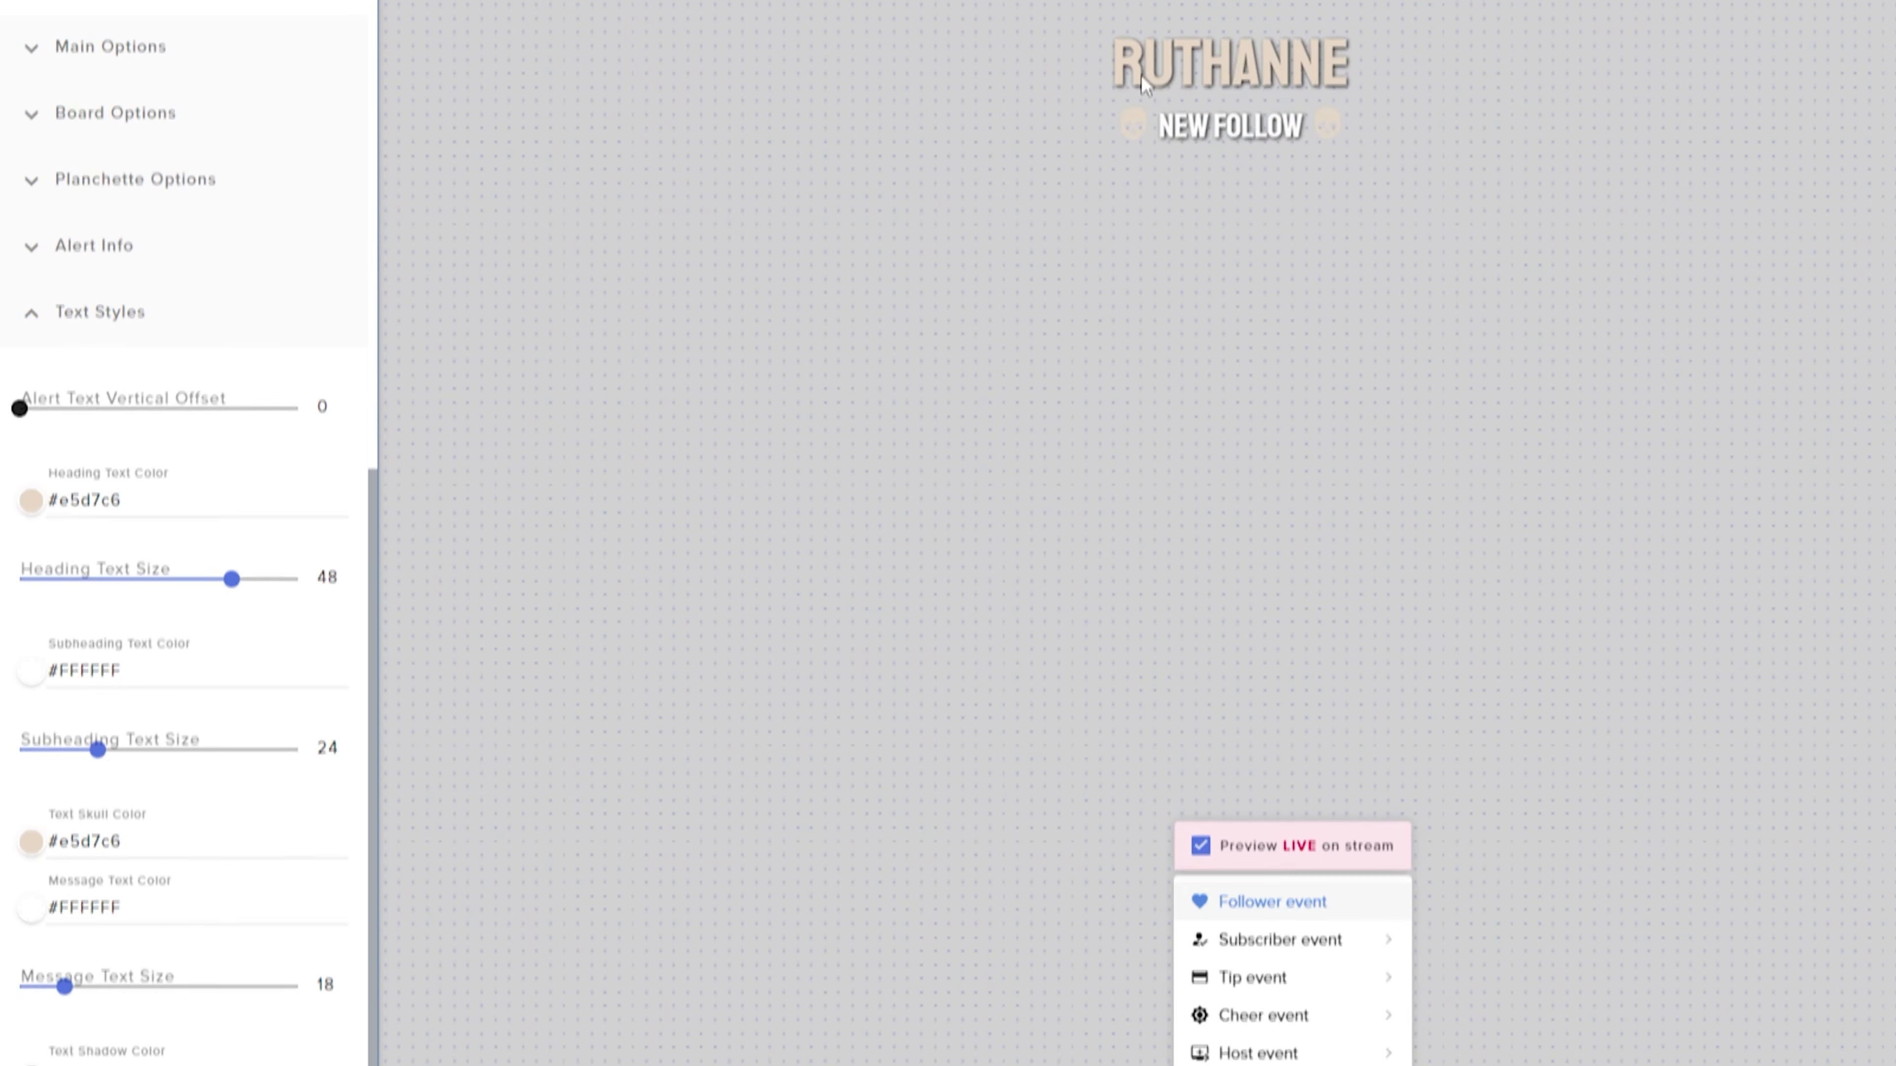
Try an Alert Text Vertical Offset of 105 with an emulated follower event, and reset the offset to 0.
left_click(160, 421)
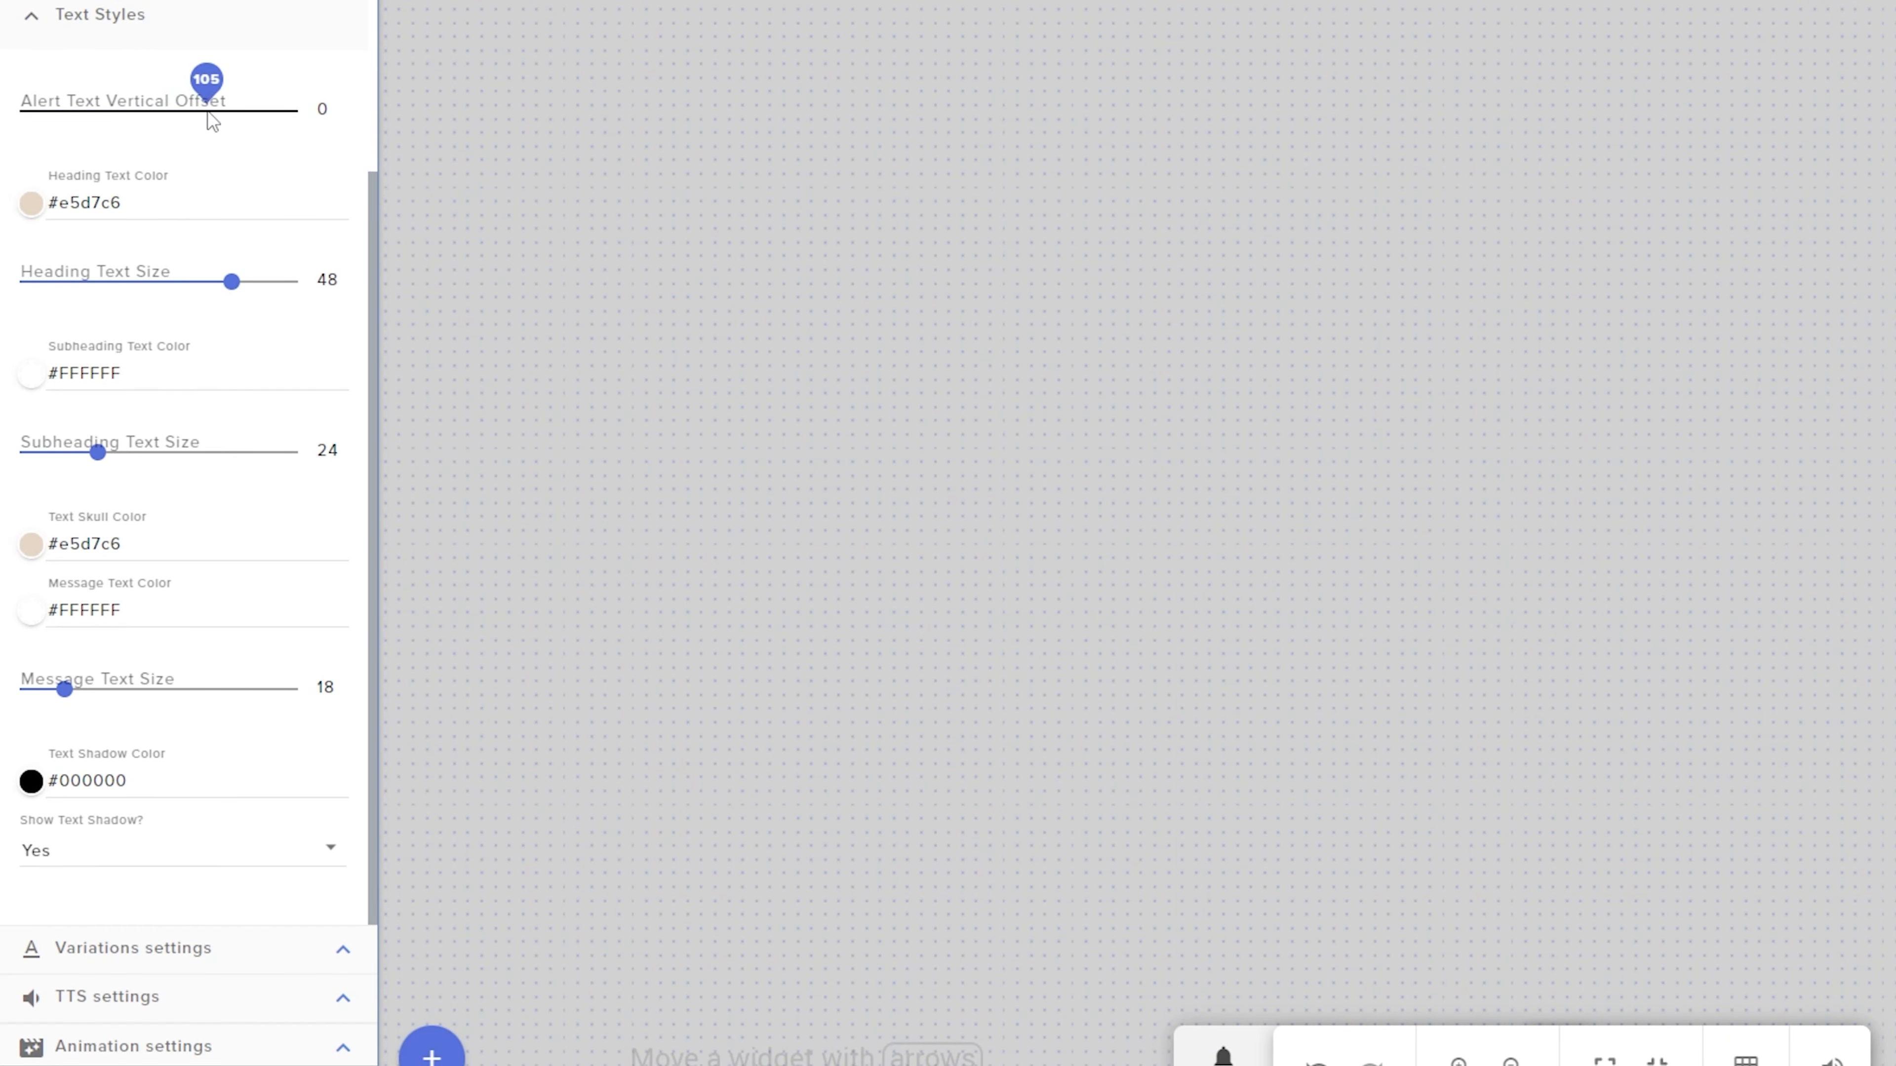
left_click(1223, 1051)
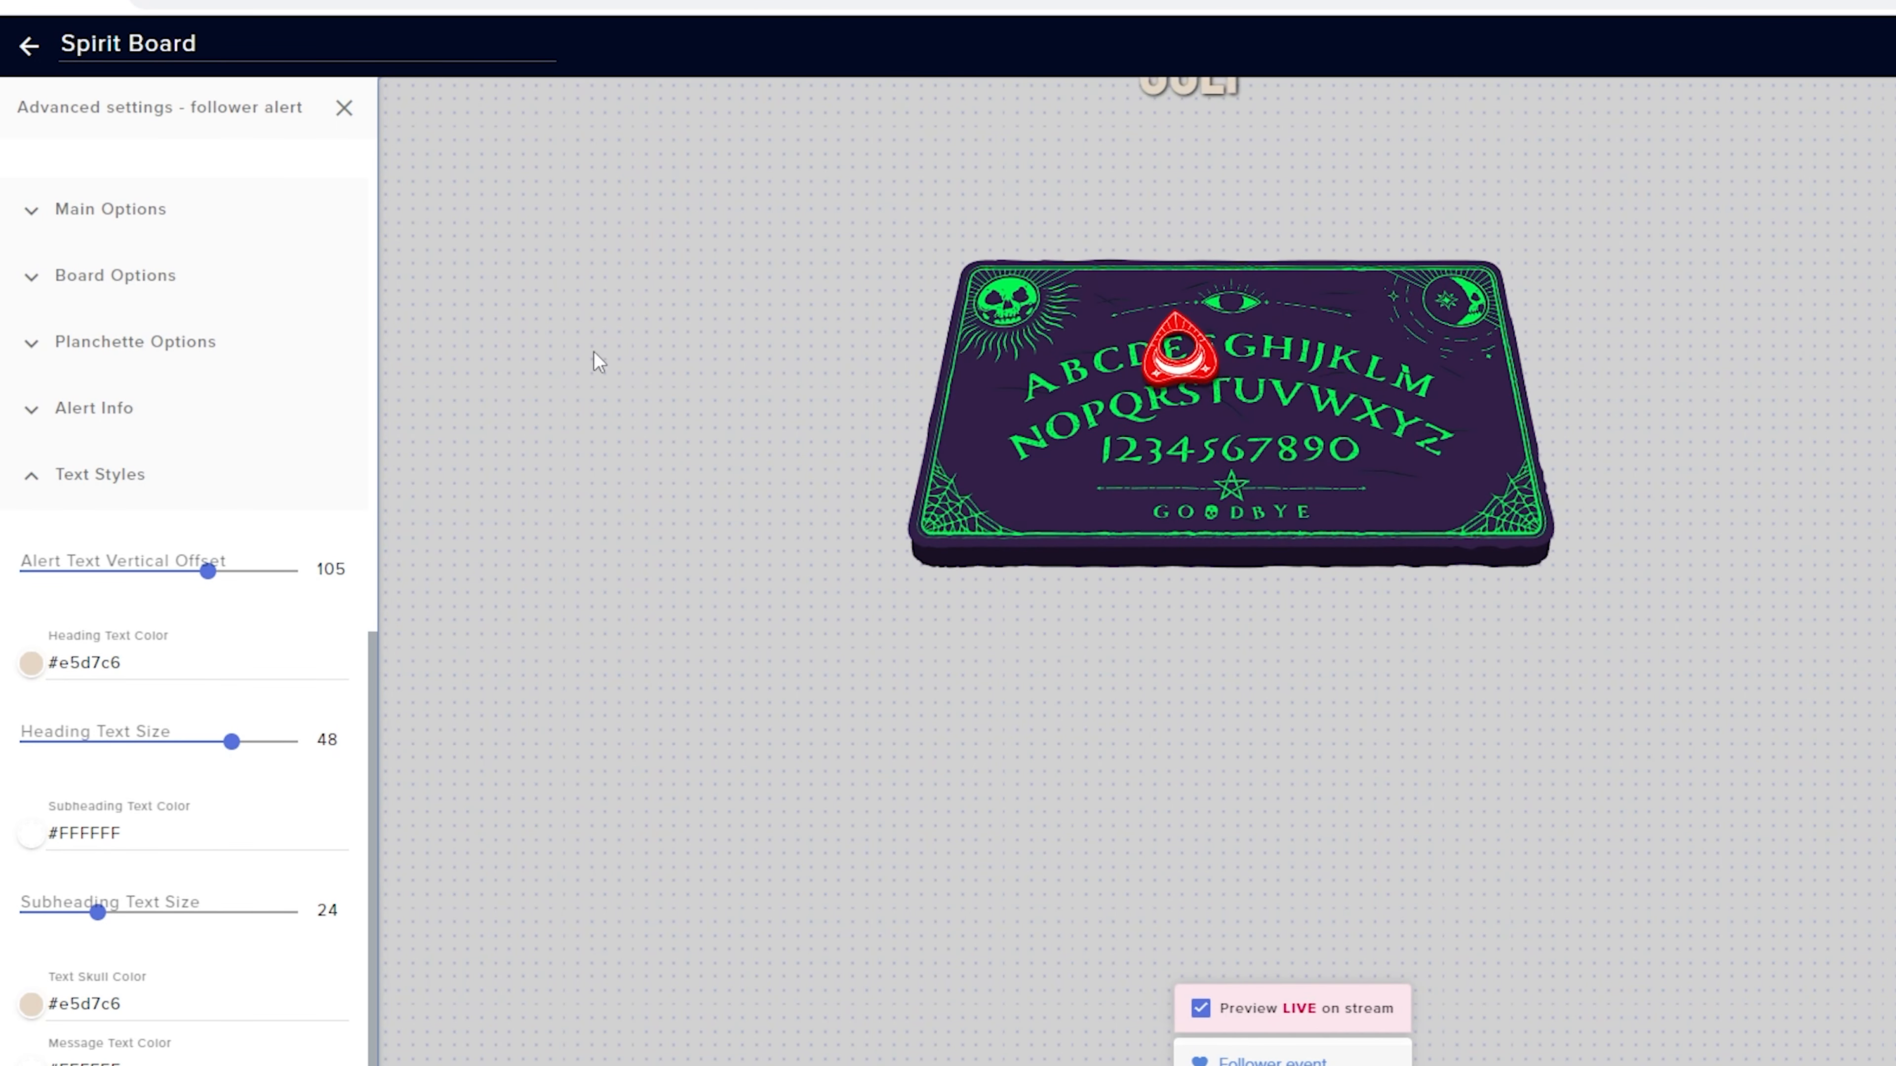
left_click_drag(209, 571, 160, 571)
left_click(180, 385)
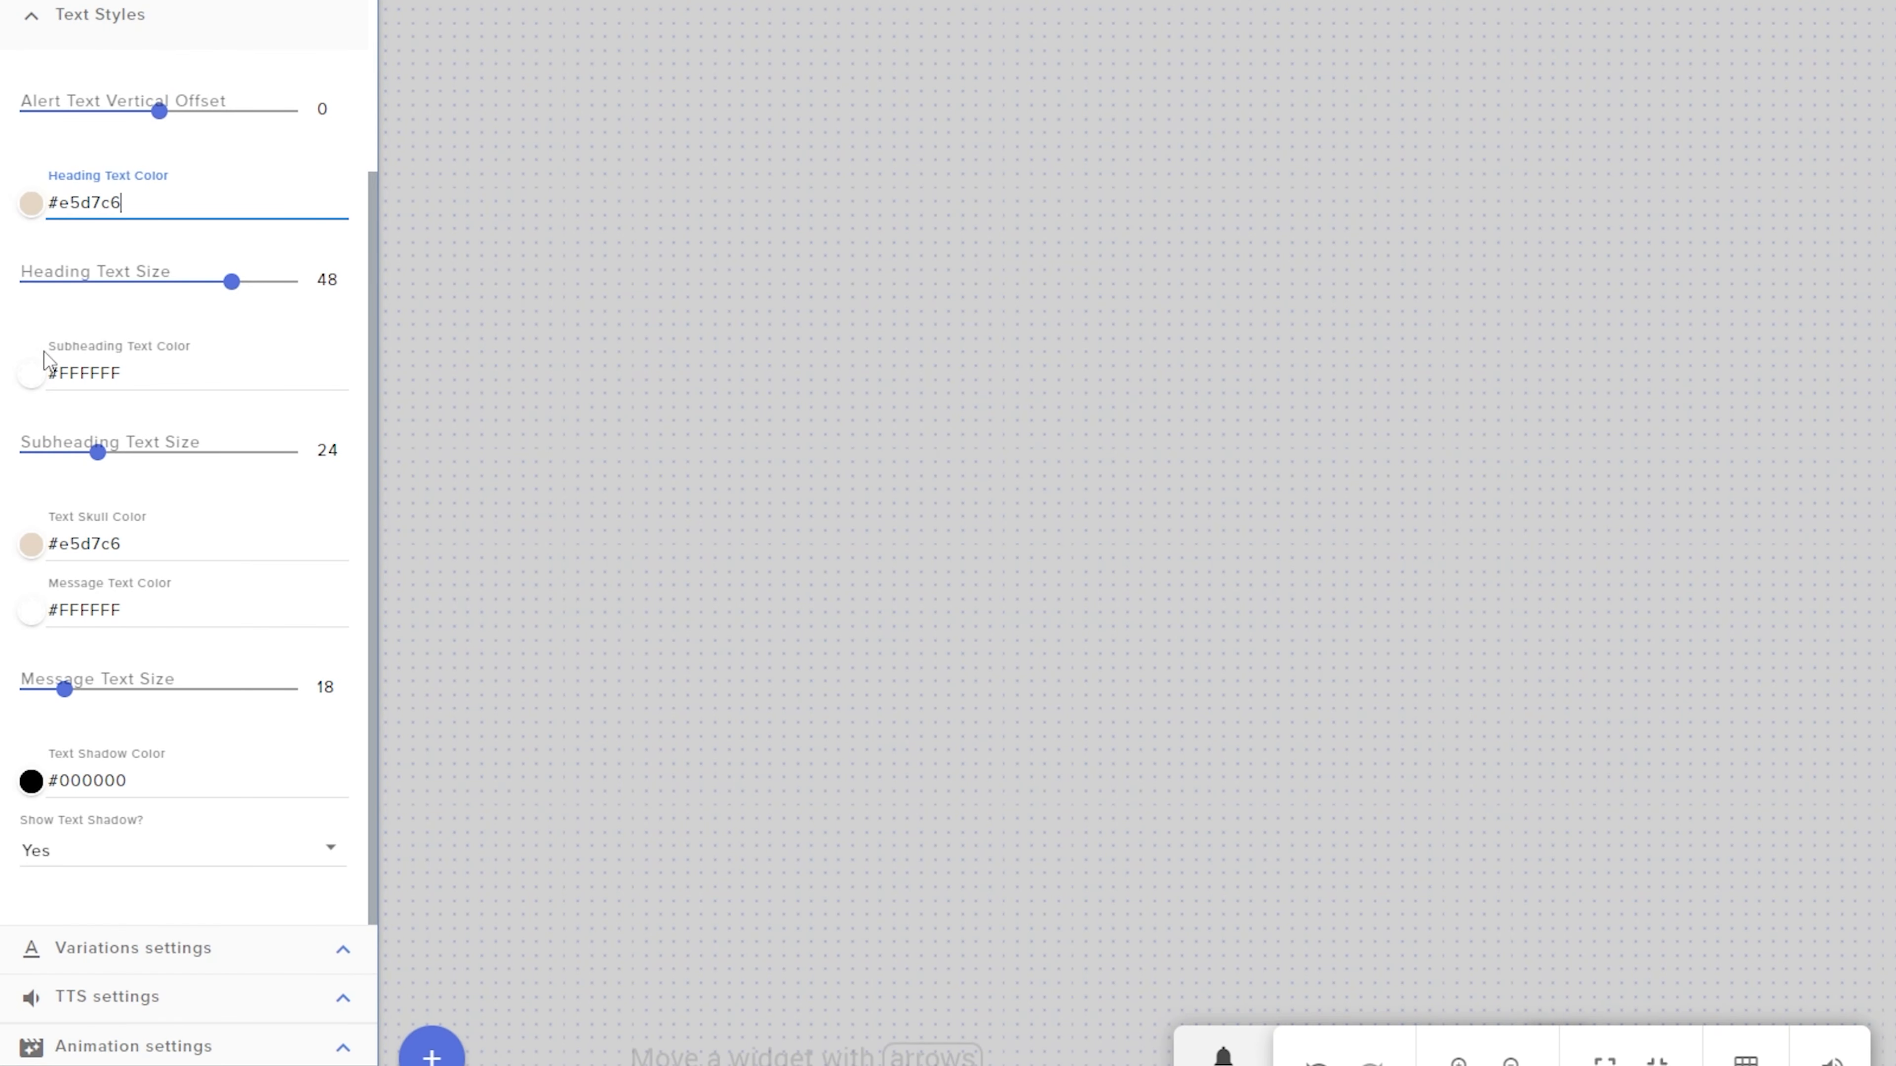
Set the Text Skull Color to near-black #10100f and emulate a follower event to preview it.
left_click(31, 543)
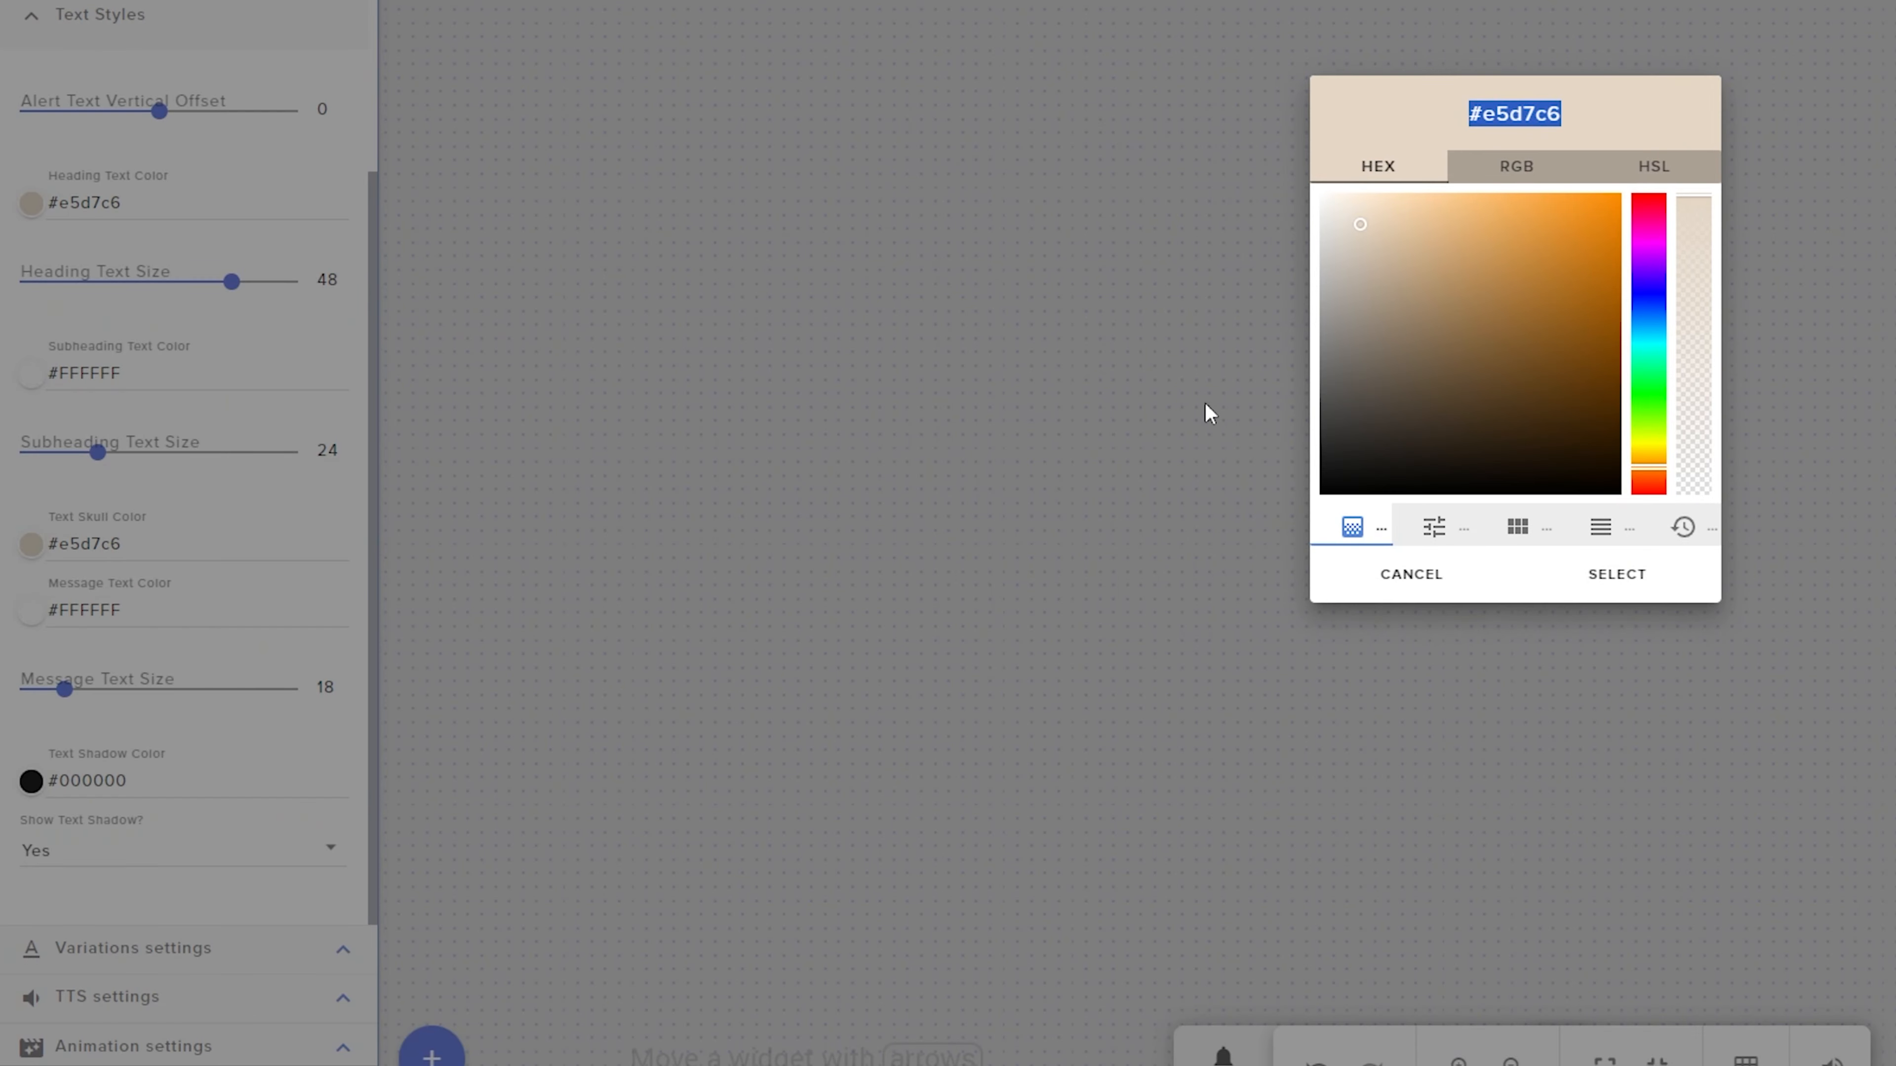
left_click(1328, 477)
left_click(1583, 586)
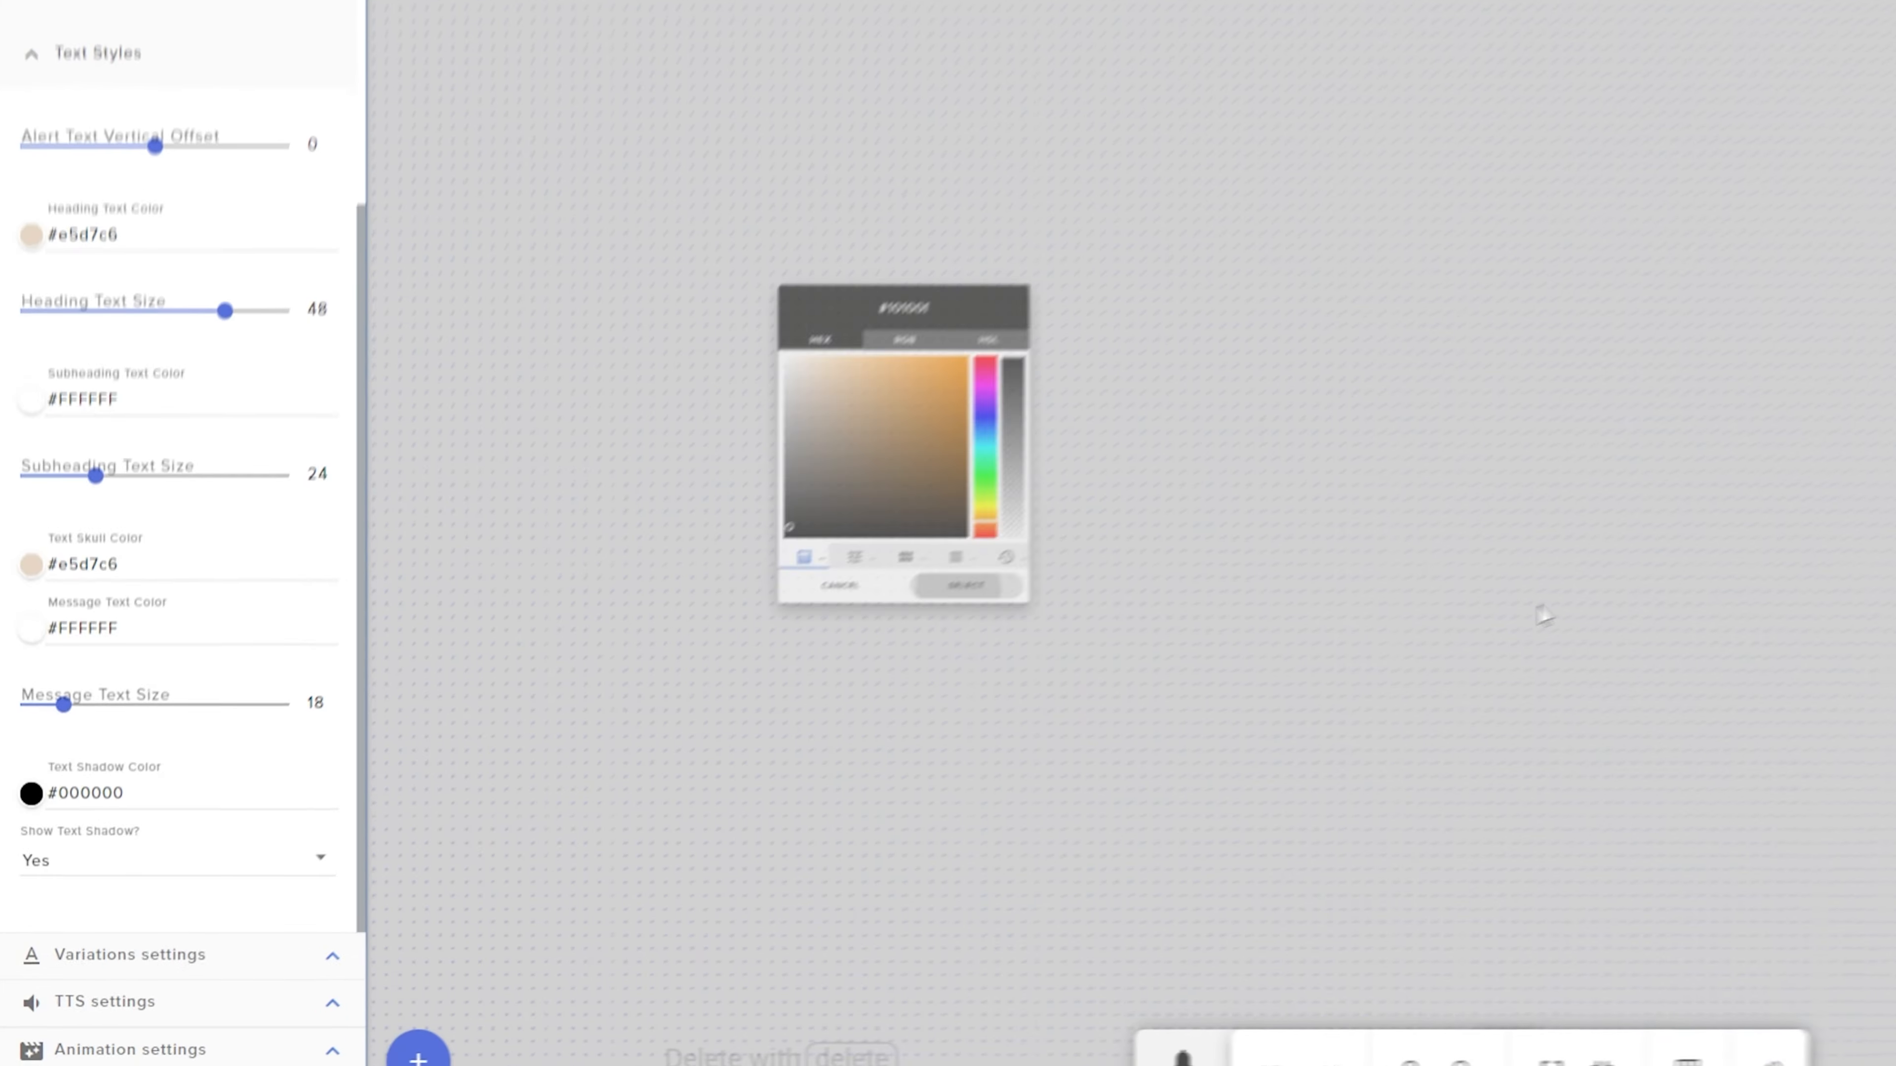
left_click(1222, 1058)
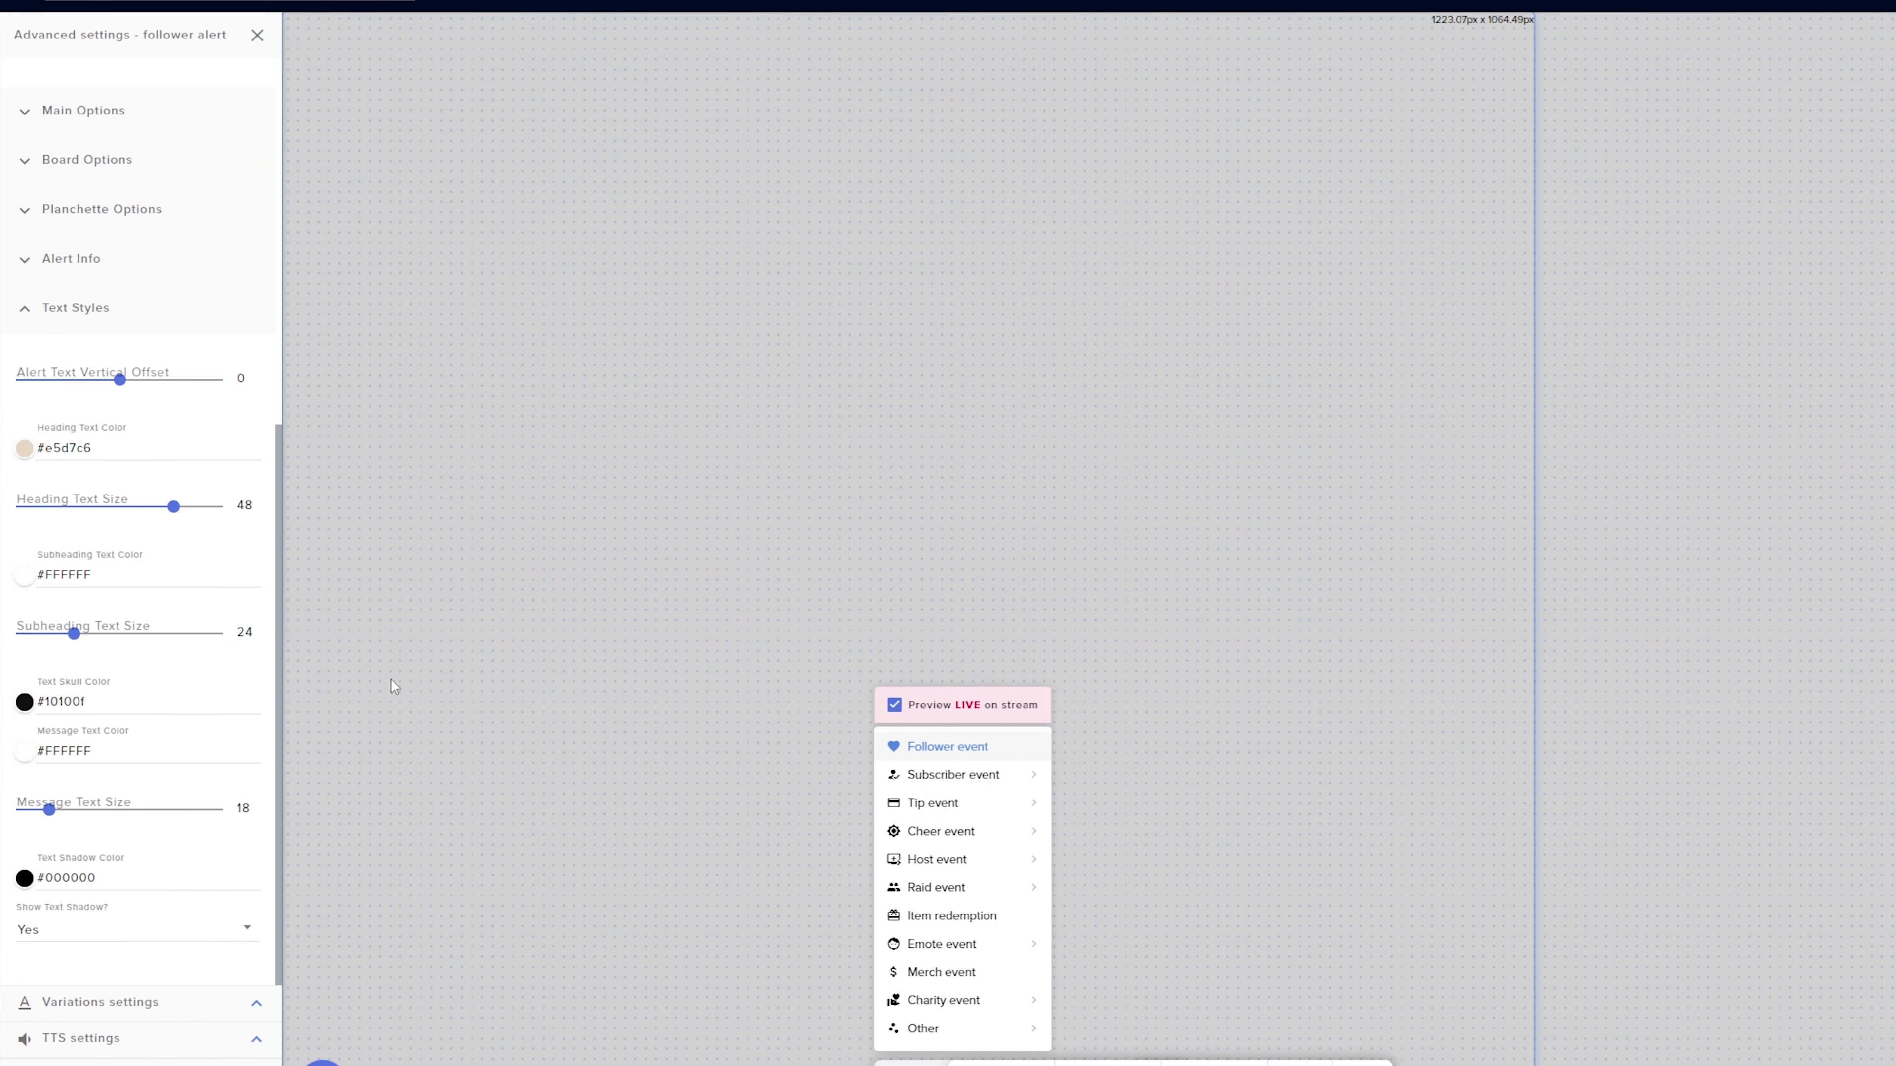